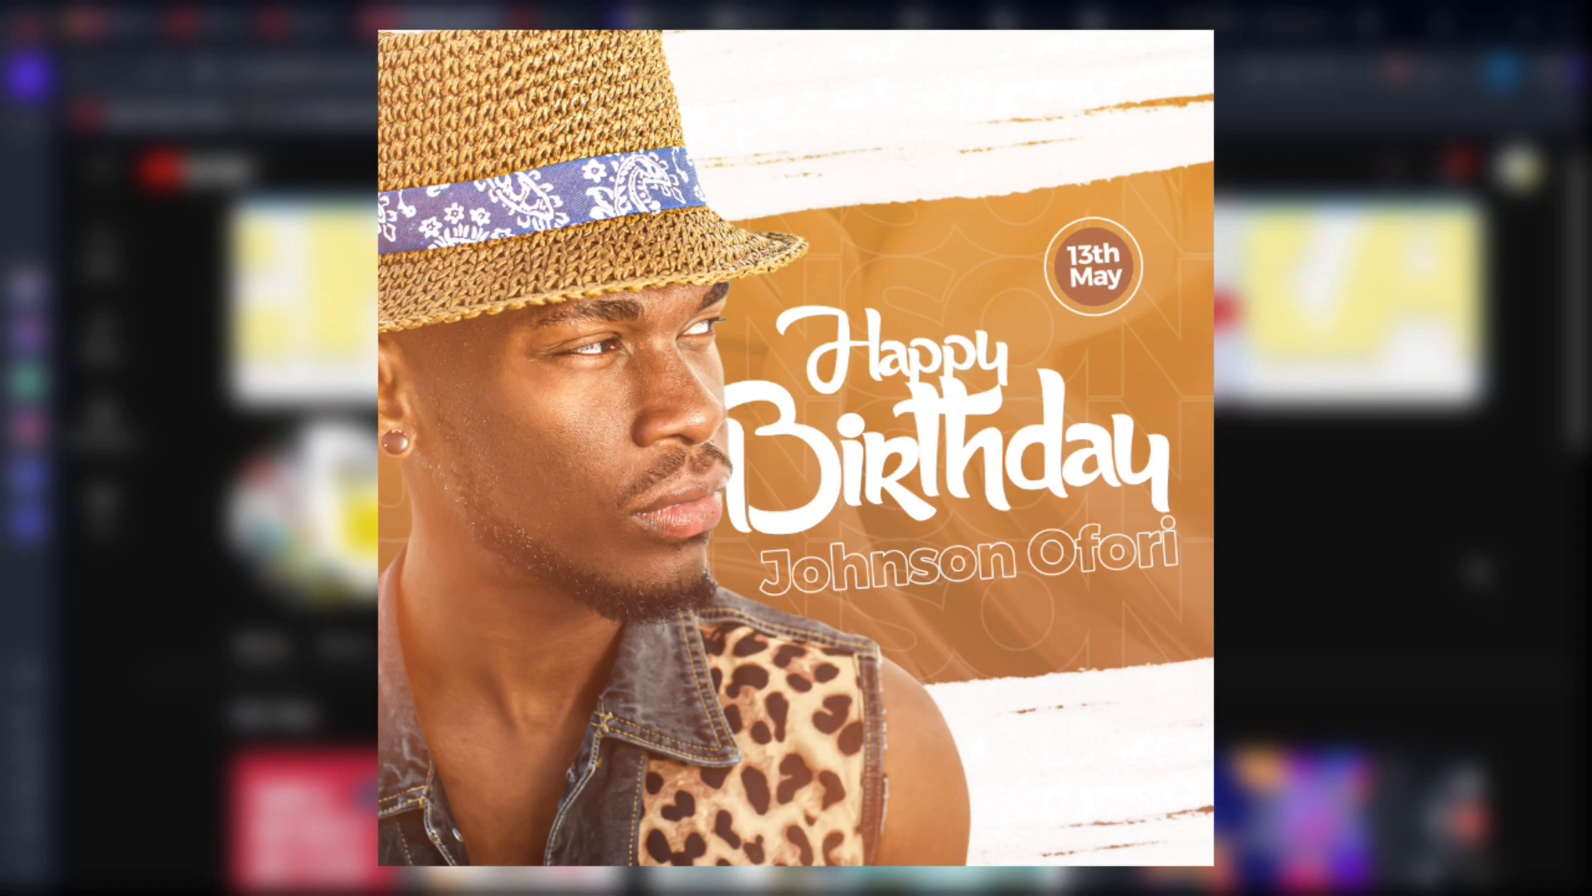
Step: Scroll past the flyer preview and YouTube channel page to reach the Photoshop Home screen
scroll(1400, 557, "down", 1)
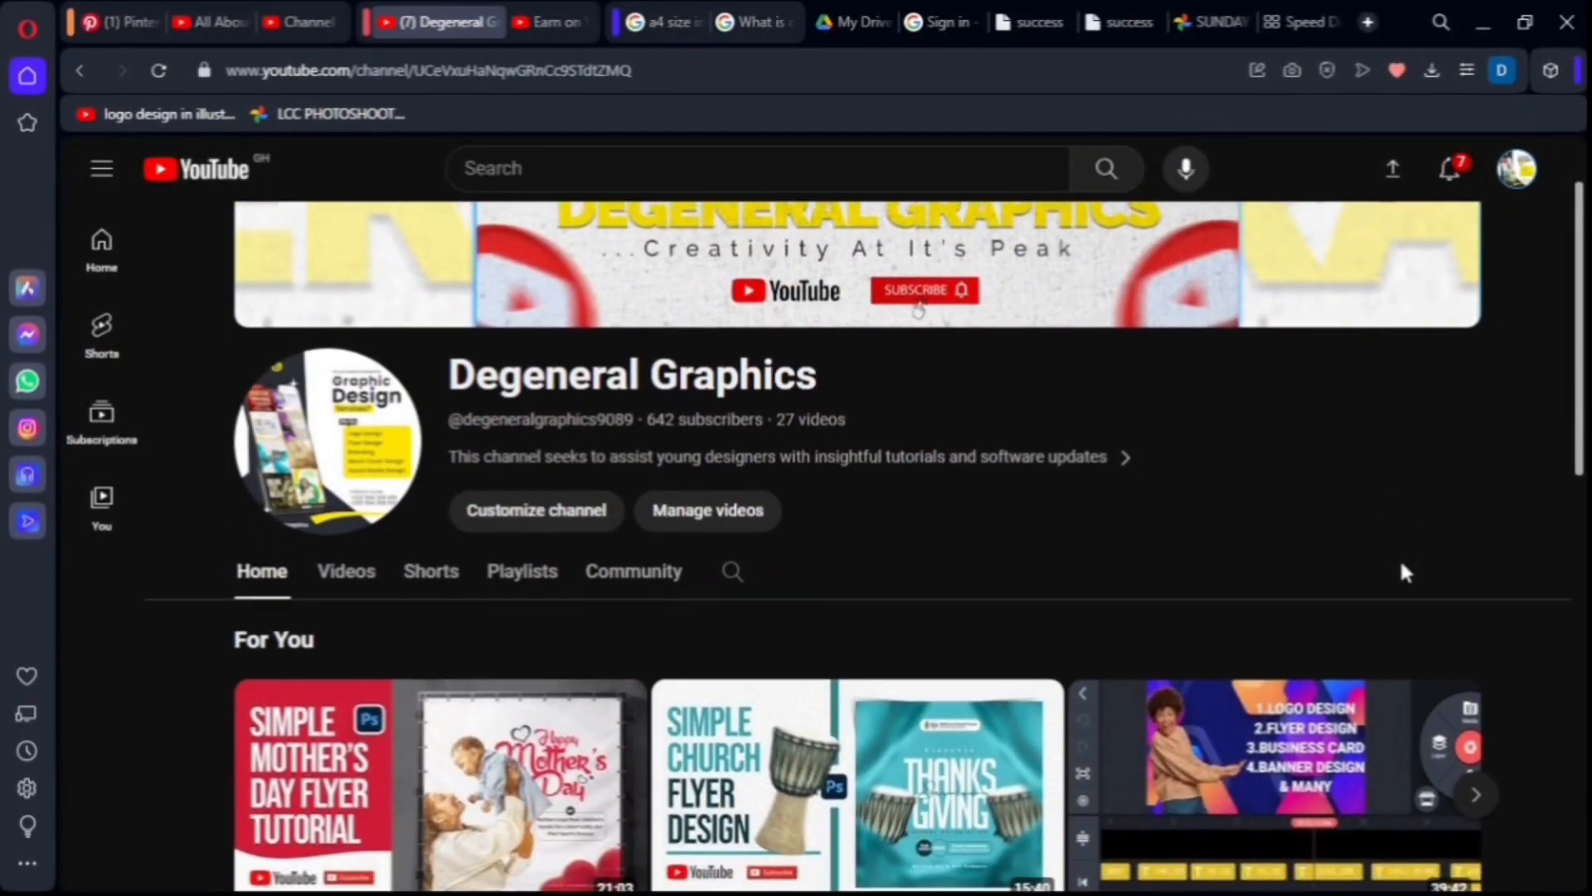
scroll(1402, 565, "down", 1)
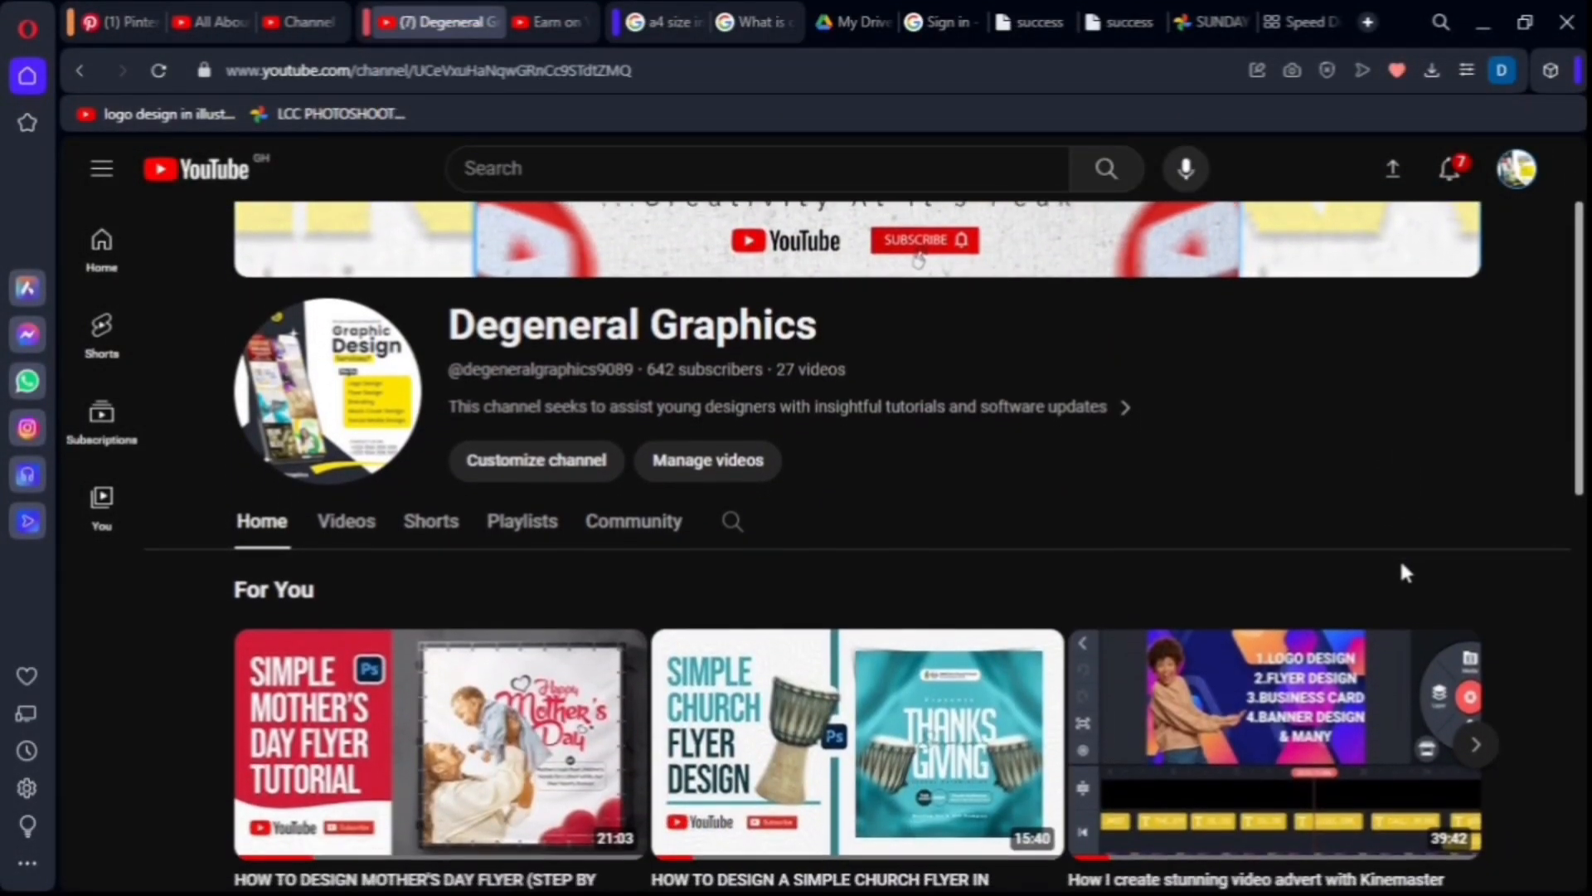
scroll(1400, 573, "down", 2)
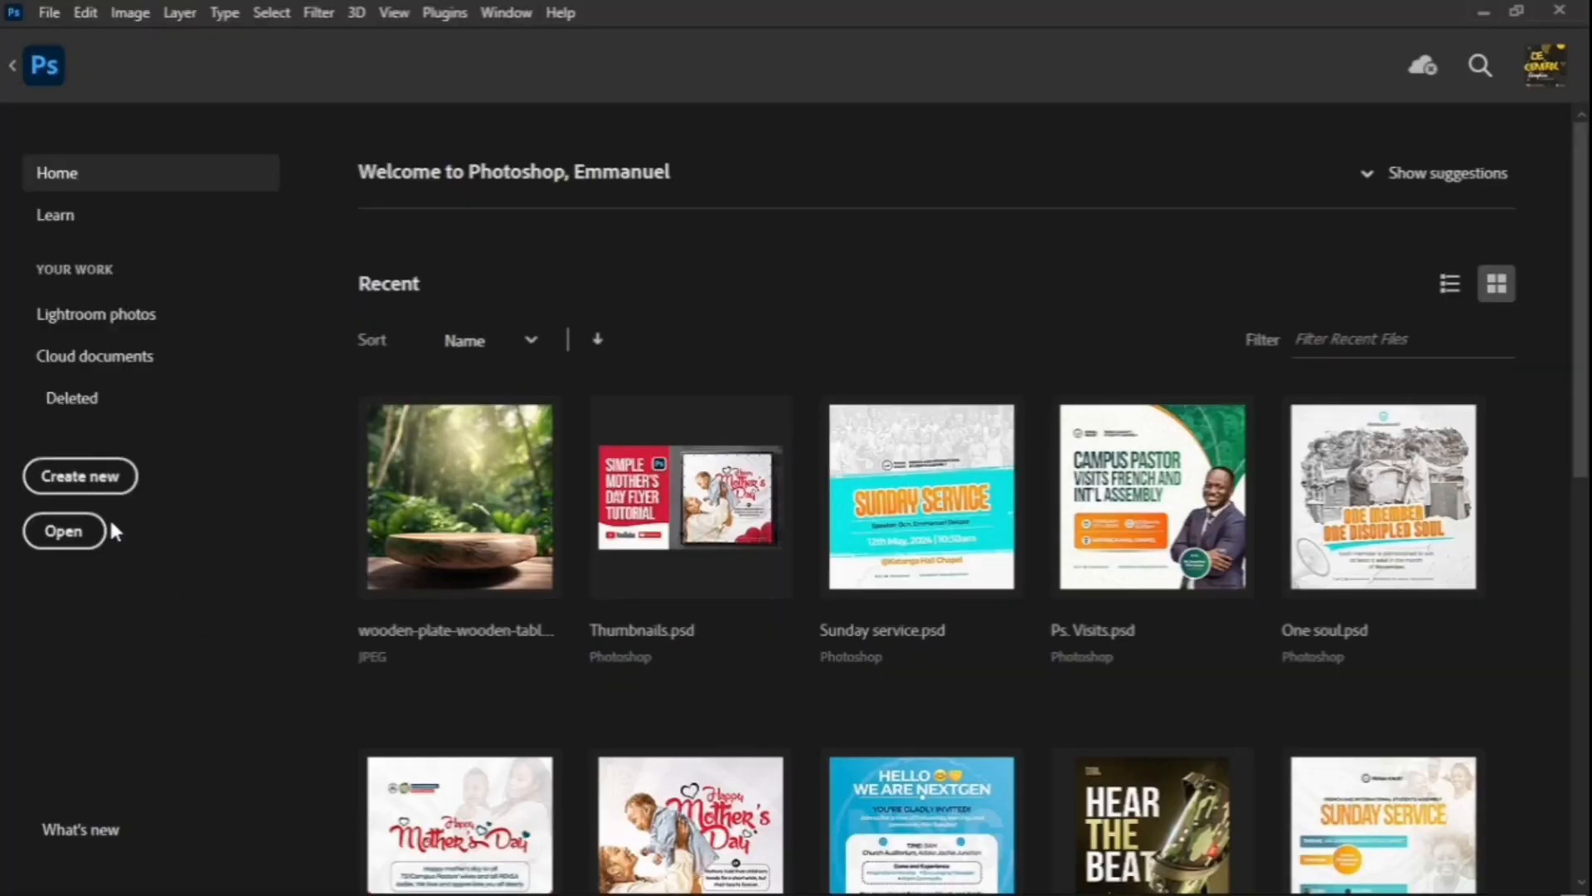
Step: Create Untitled-1 from the 2100 × 2100 px preset at 300 ppi with a white background
left_click(89, 487)
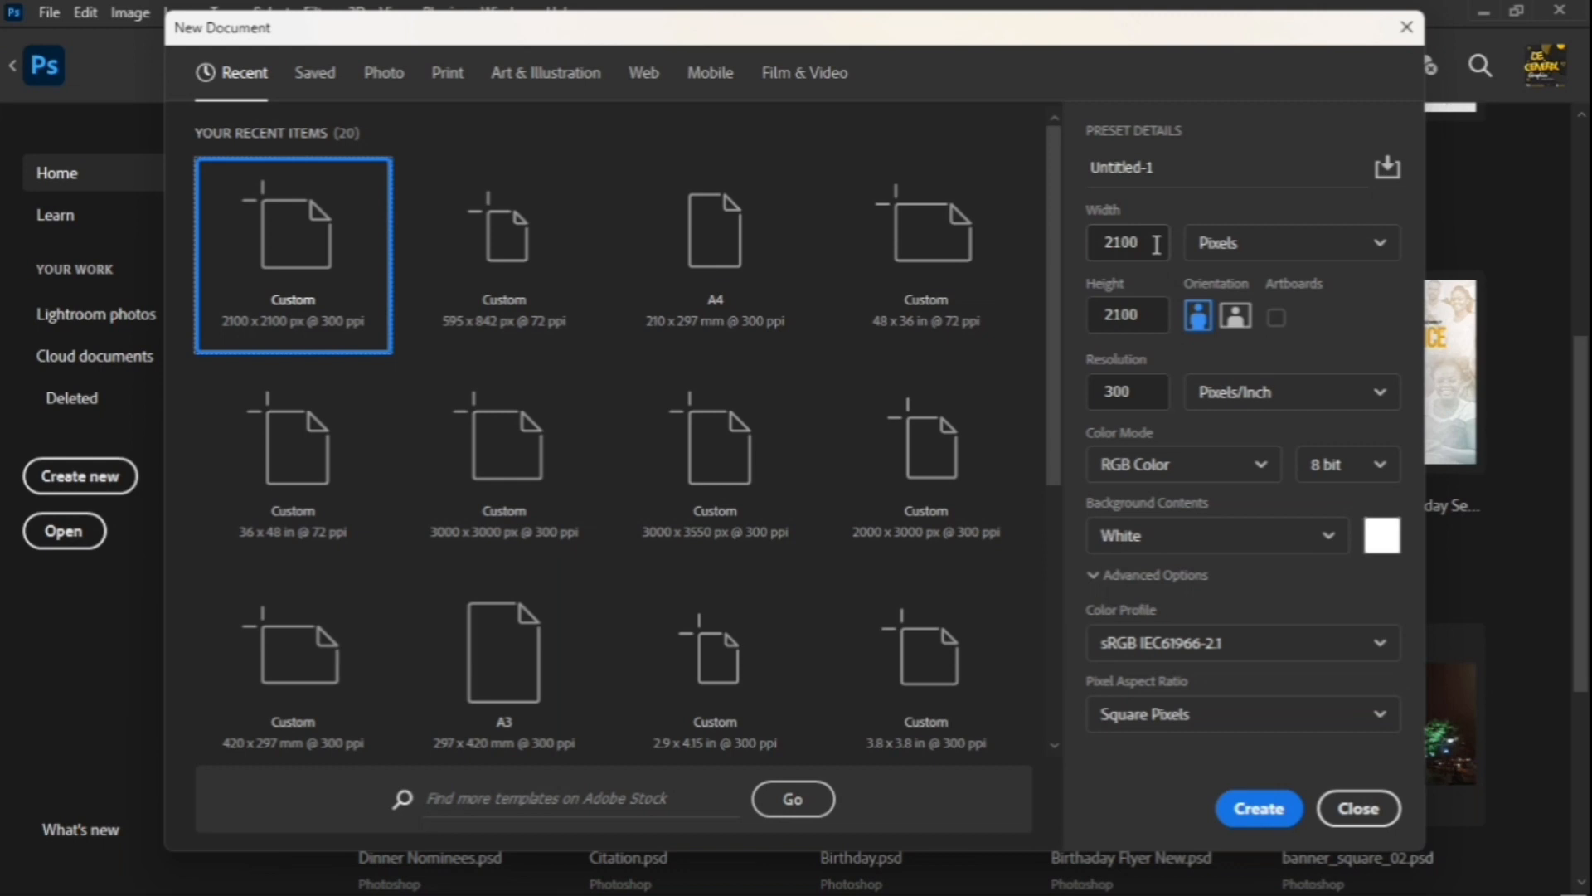
double_click(1133, 394)
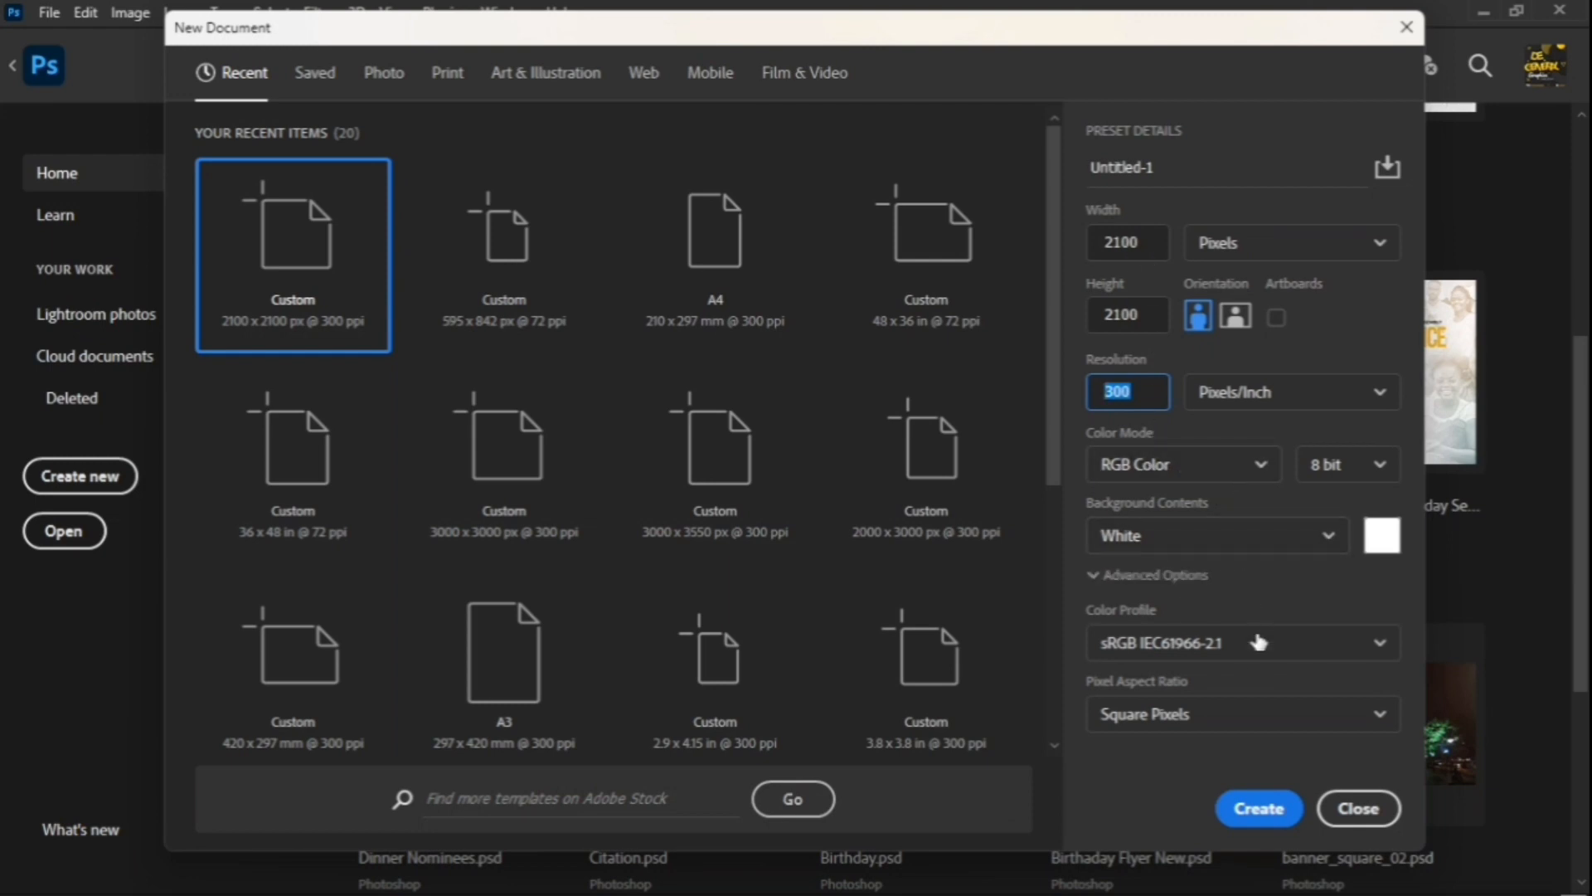
left_click(1260, 809)
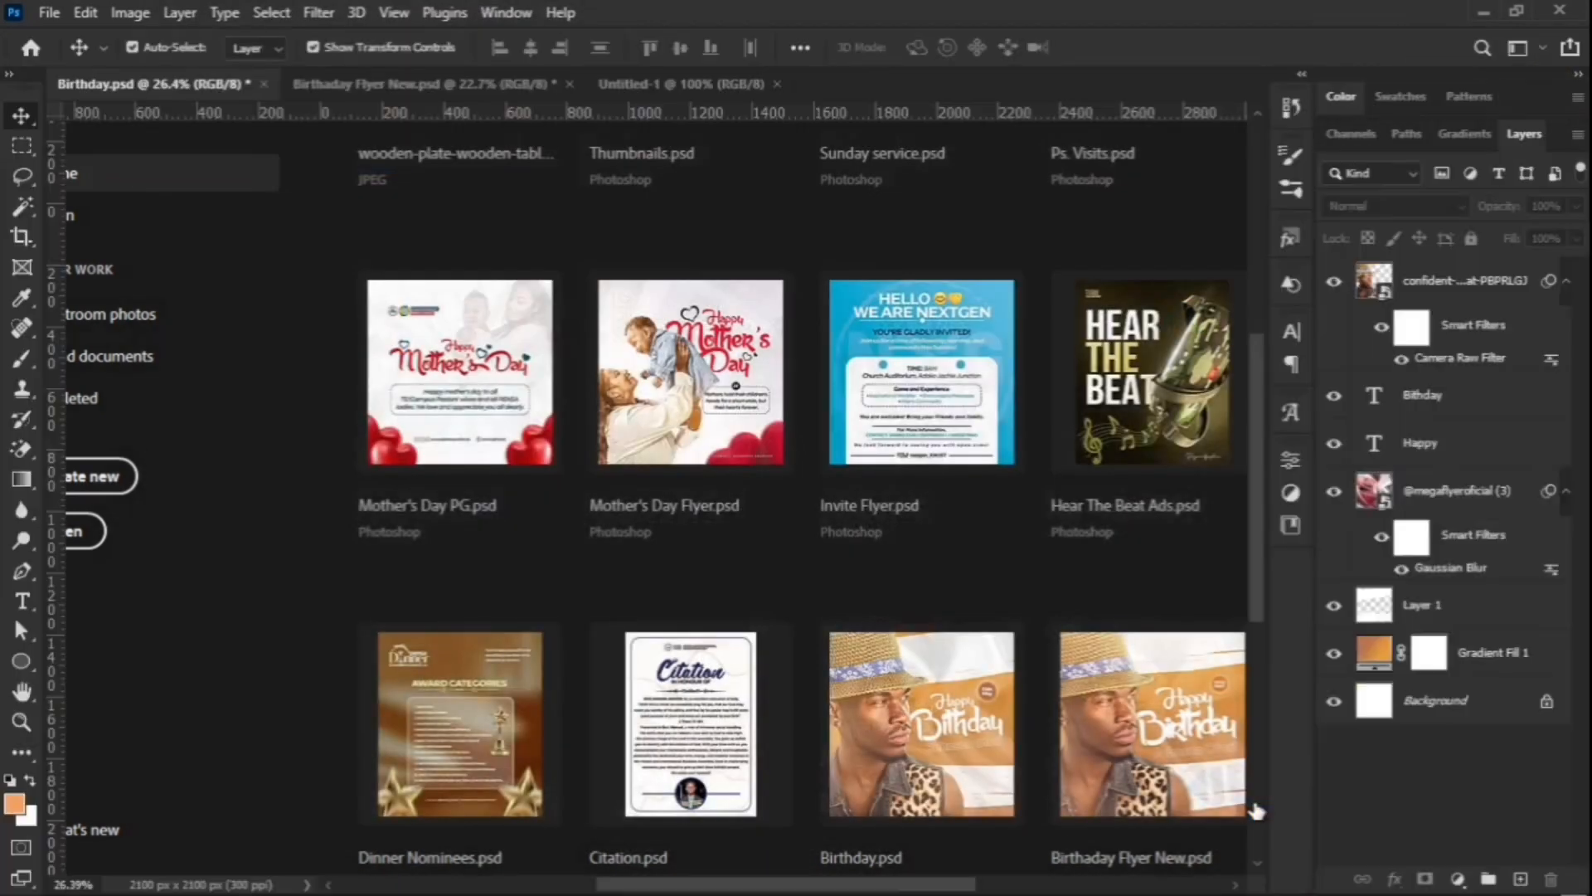
Step: Open the Layers panel's fill and adjustment layer menu for the blank white canvas
scroll(698, 484, "up", 1)
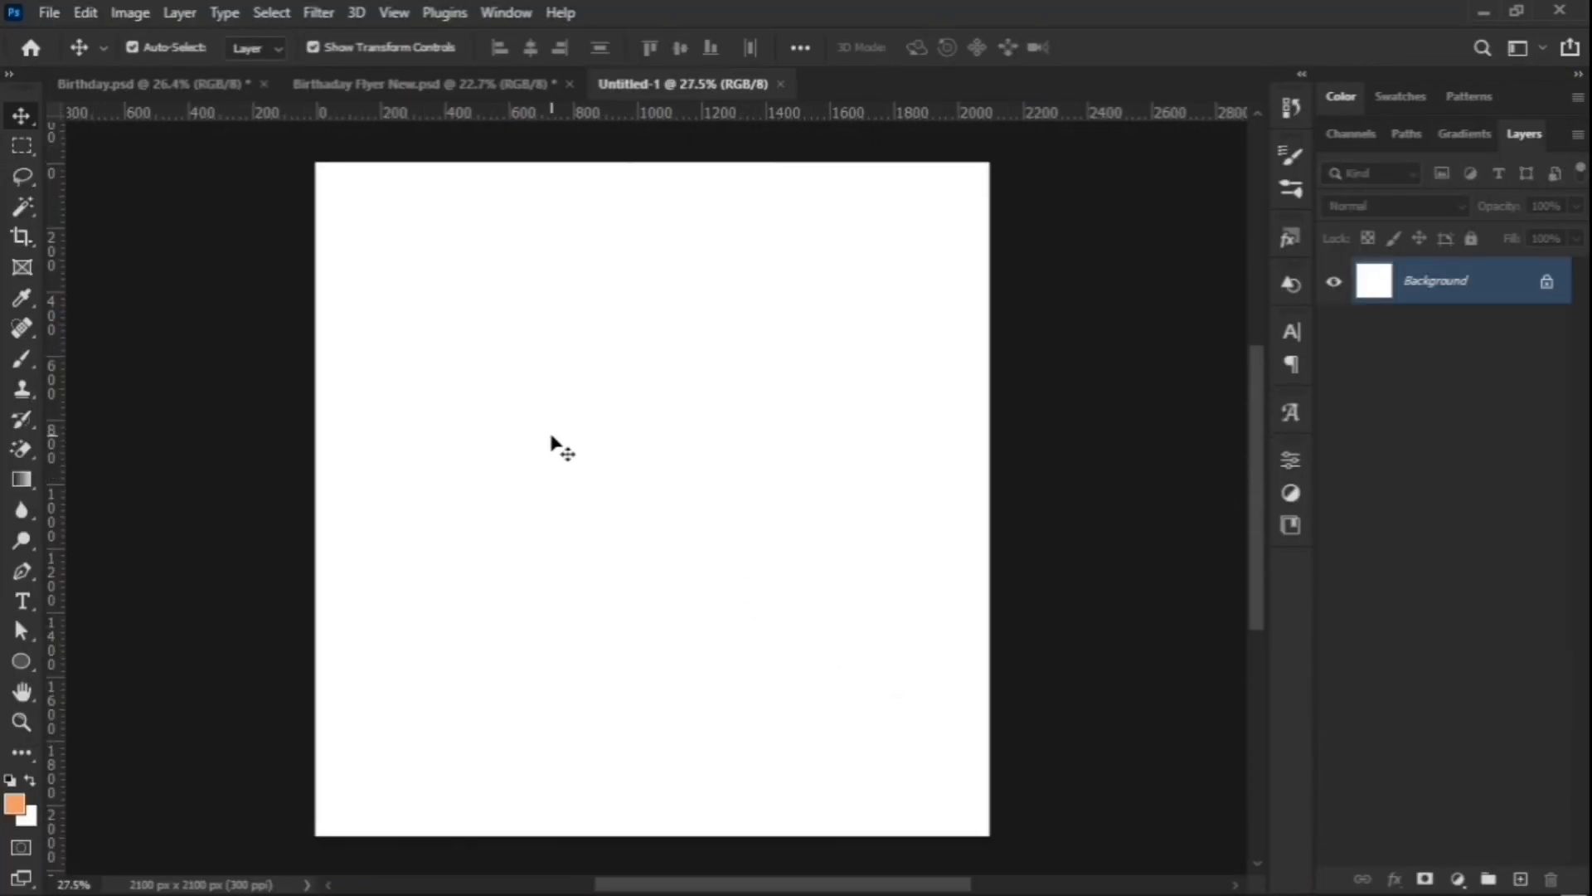
scroll(580, 448, "up", 1)
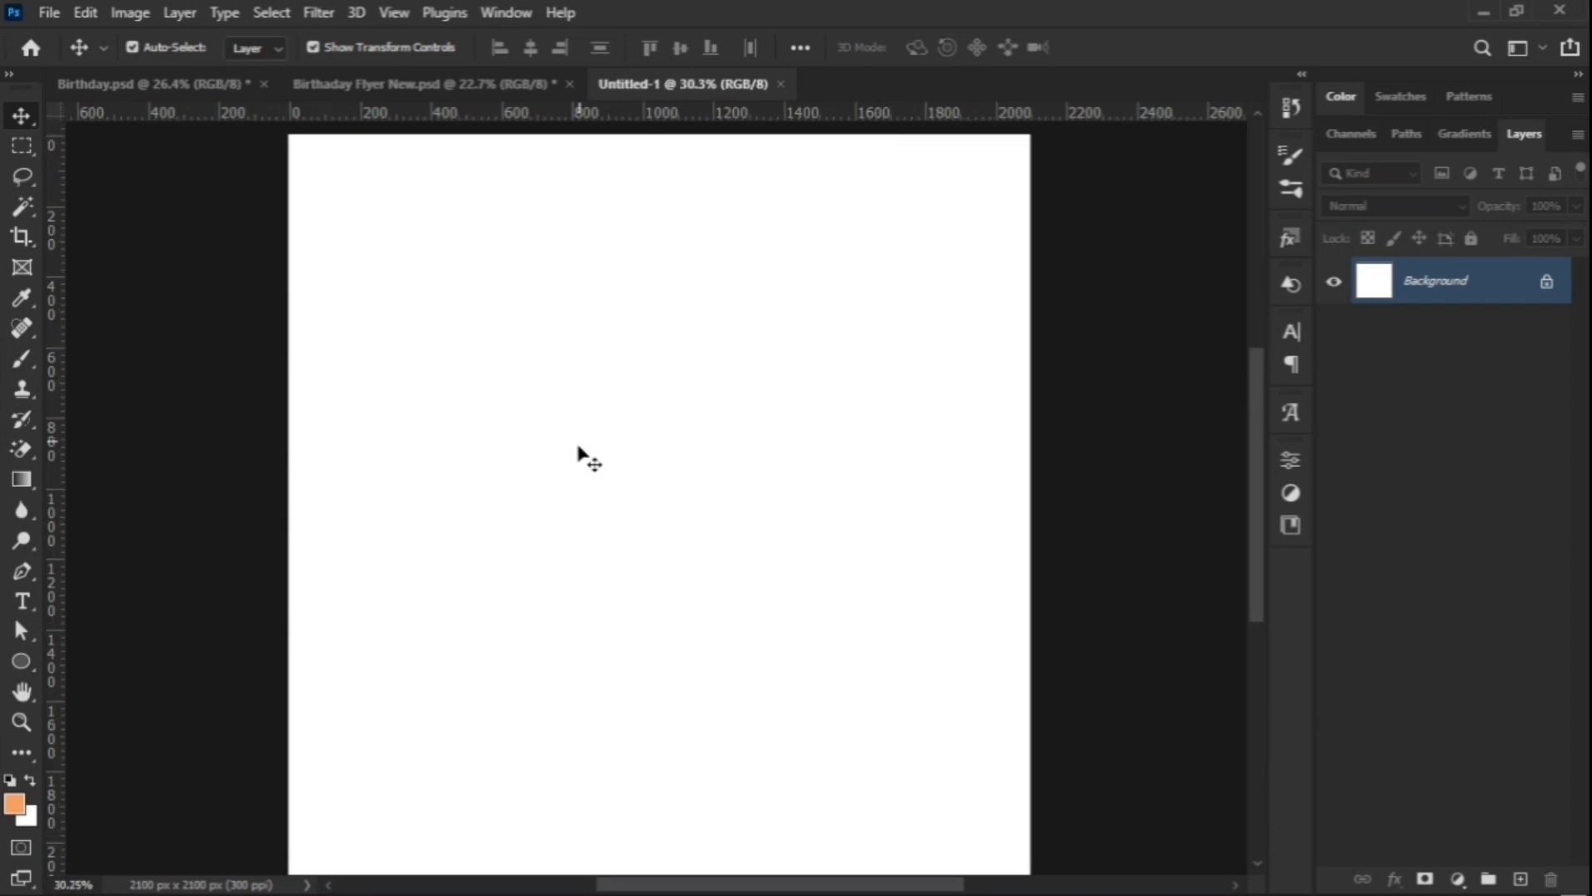
scroll(575, 455, "down", 1)
scroll(519, 490, "down", 1)
scroll(519, 490, "up", 1)
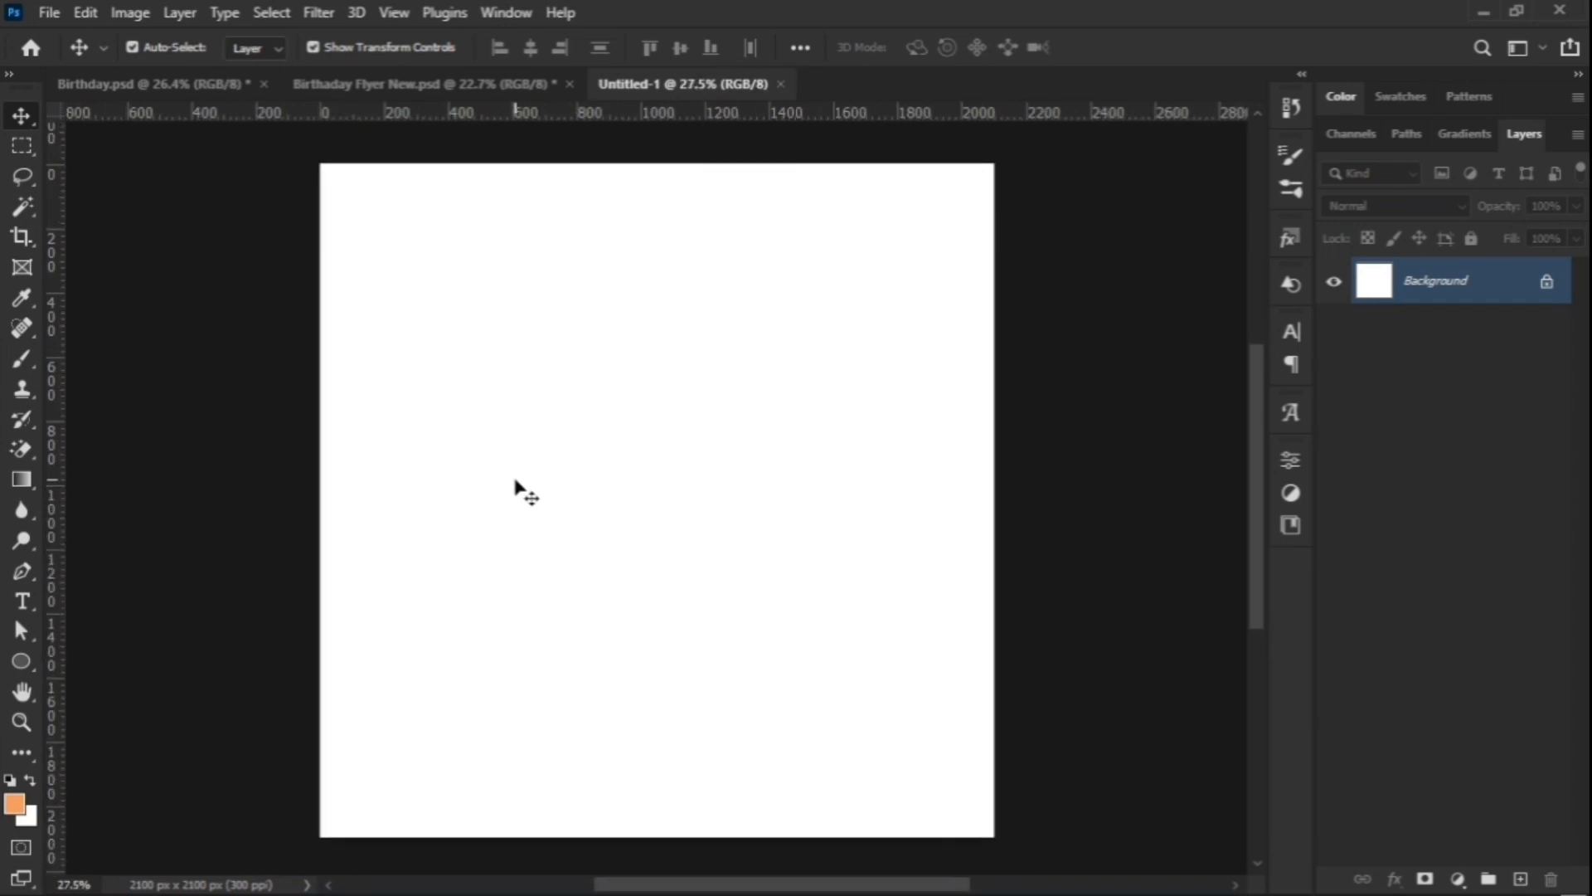
left_click(1458, 881)
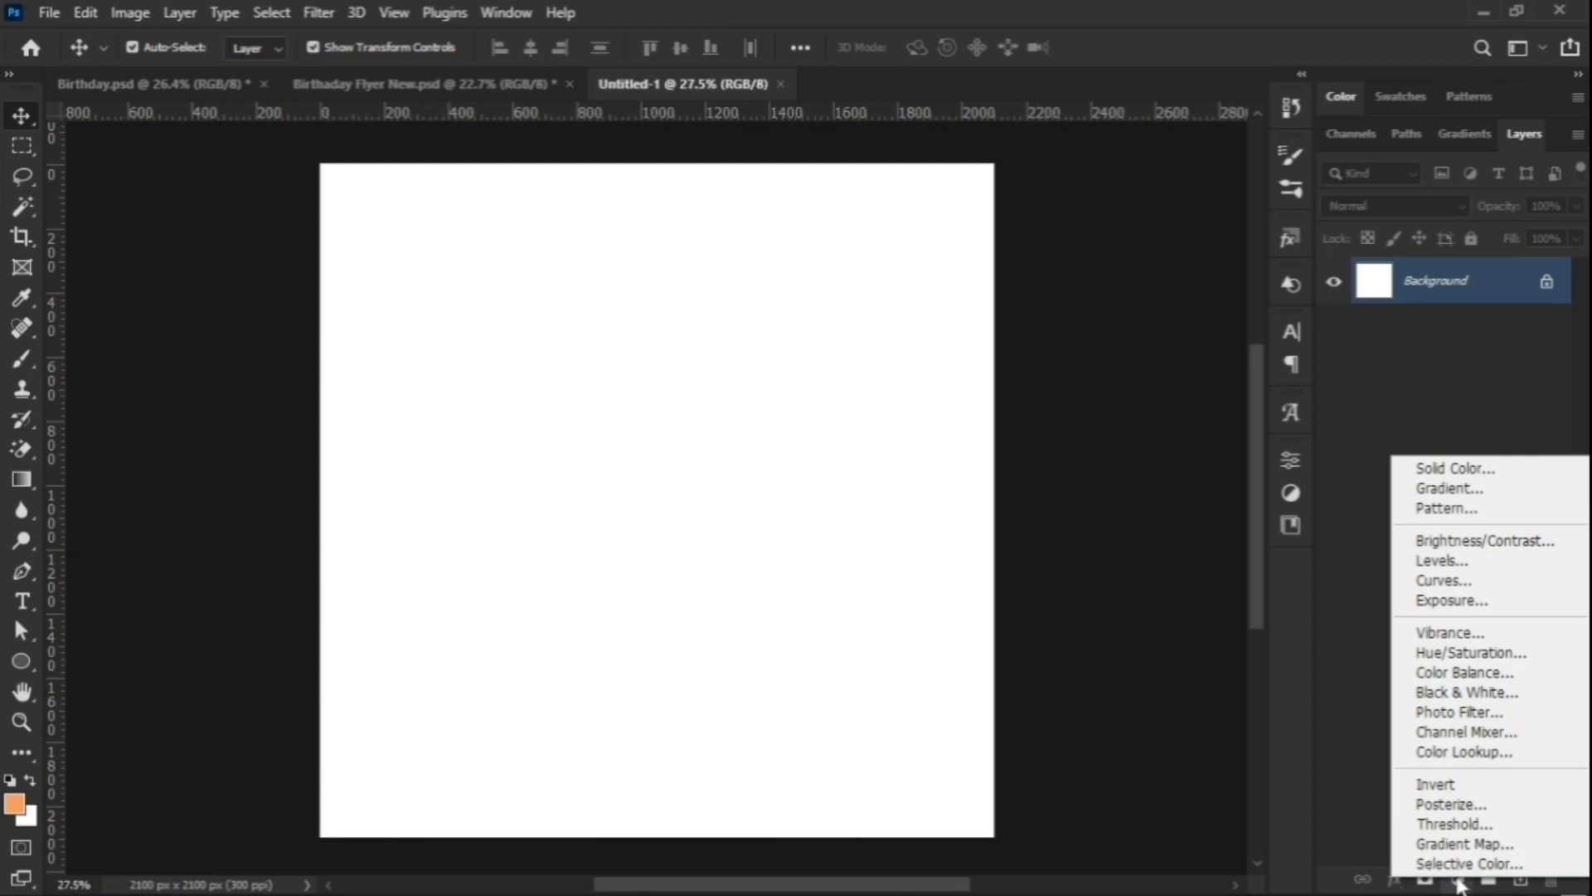
Step: Add a Gradient Fill layer from the brown-orange preset with the left stop set to b8724e
left_click(1485, 498)
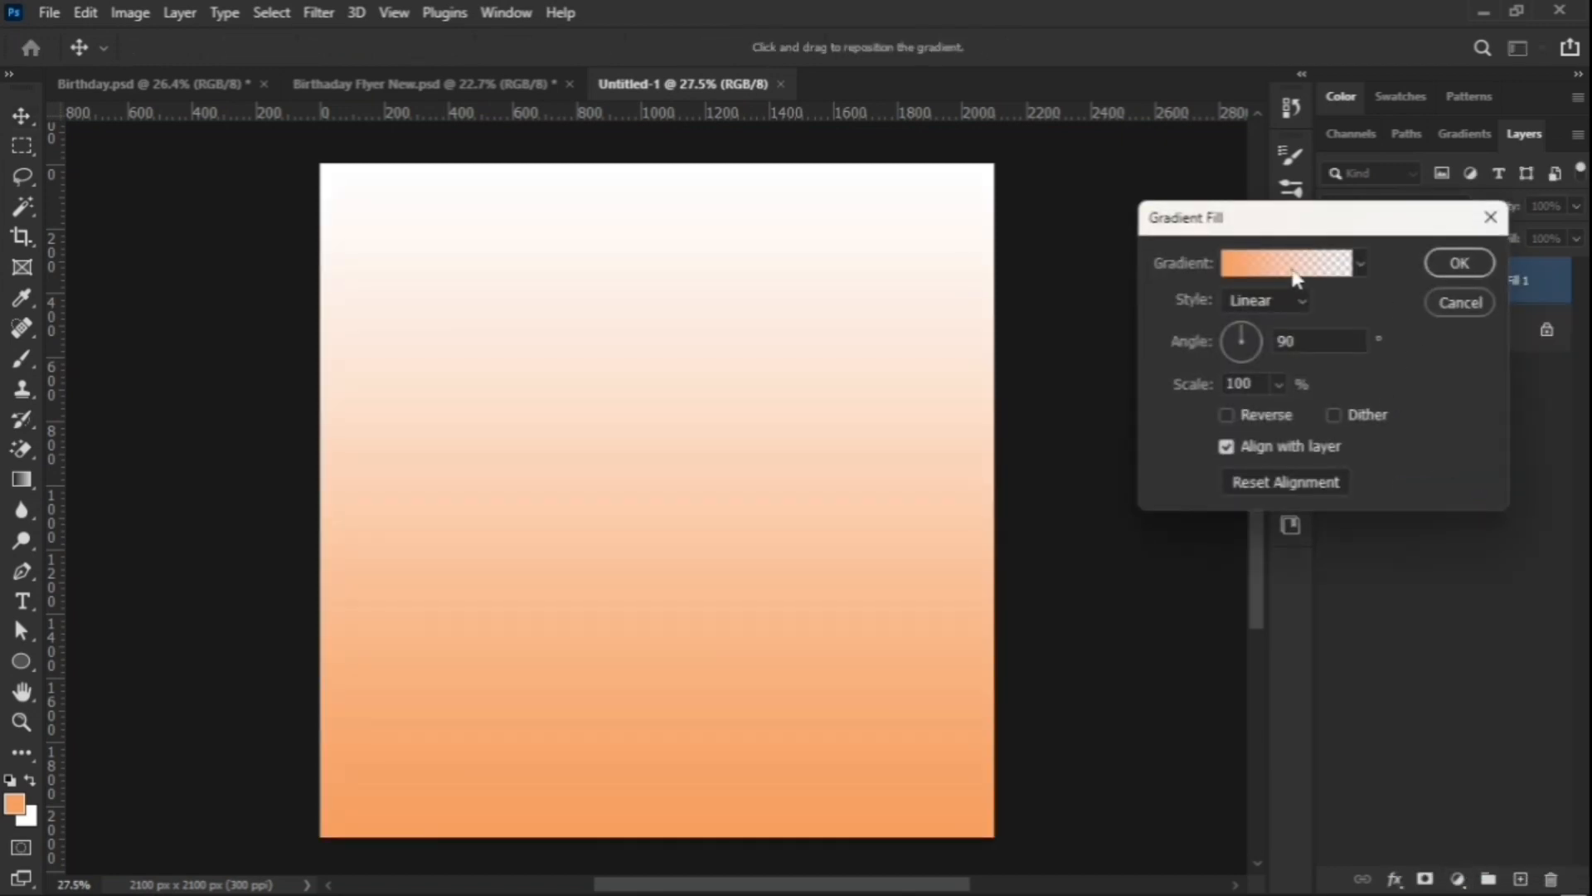
left_click(1292, 266)
scroll(1103, 248, "down", 5)
scroll(1128, 286, "down", 10)
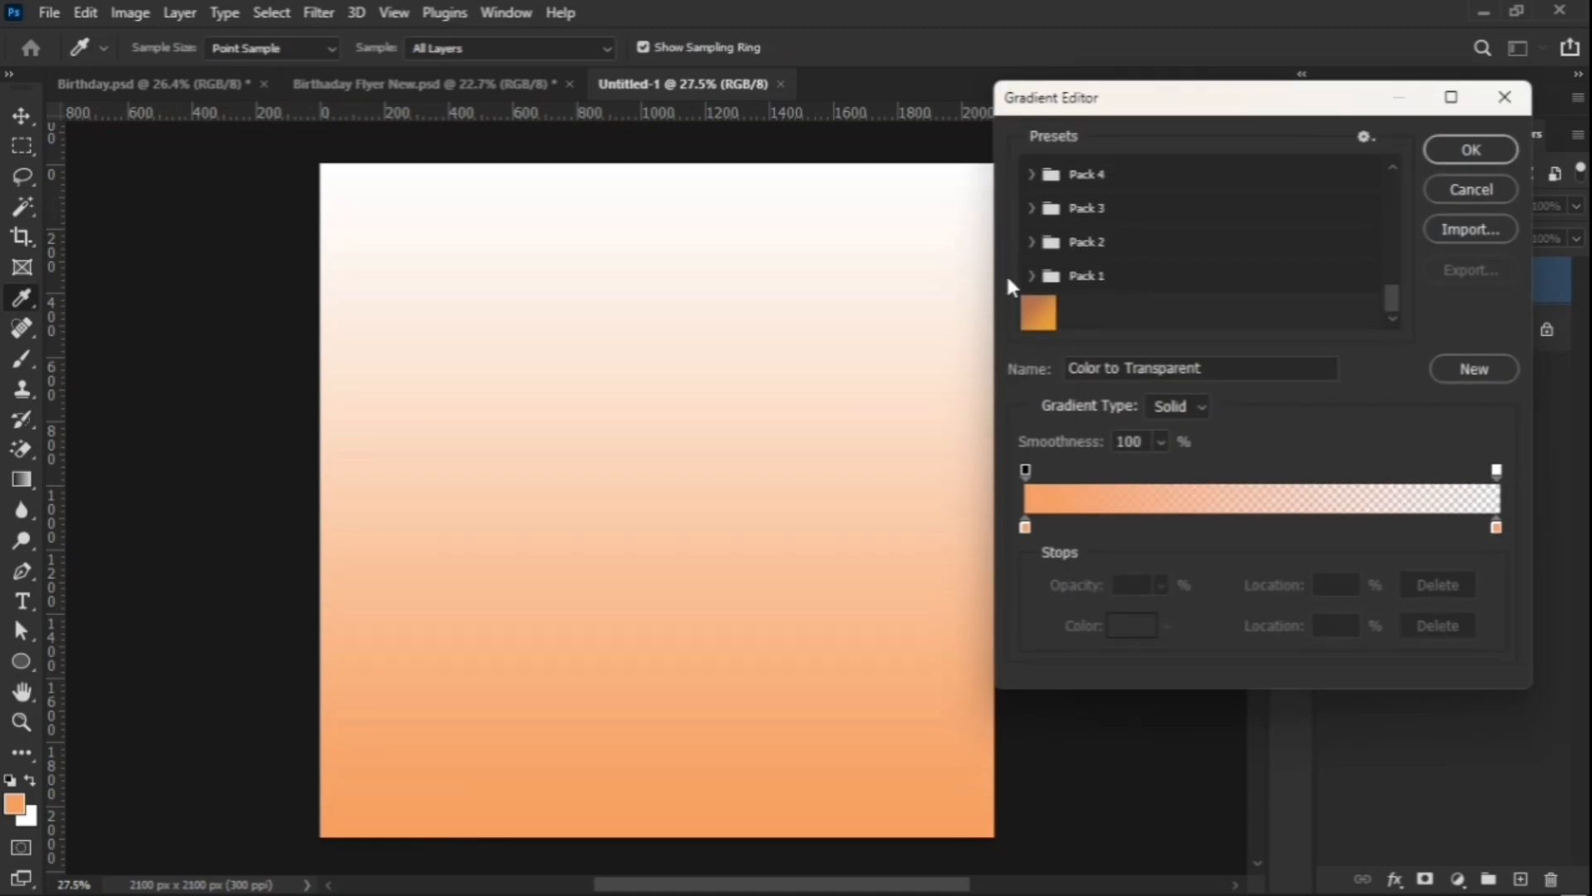
left_click(1040, 315)
left_click(1026, 527)
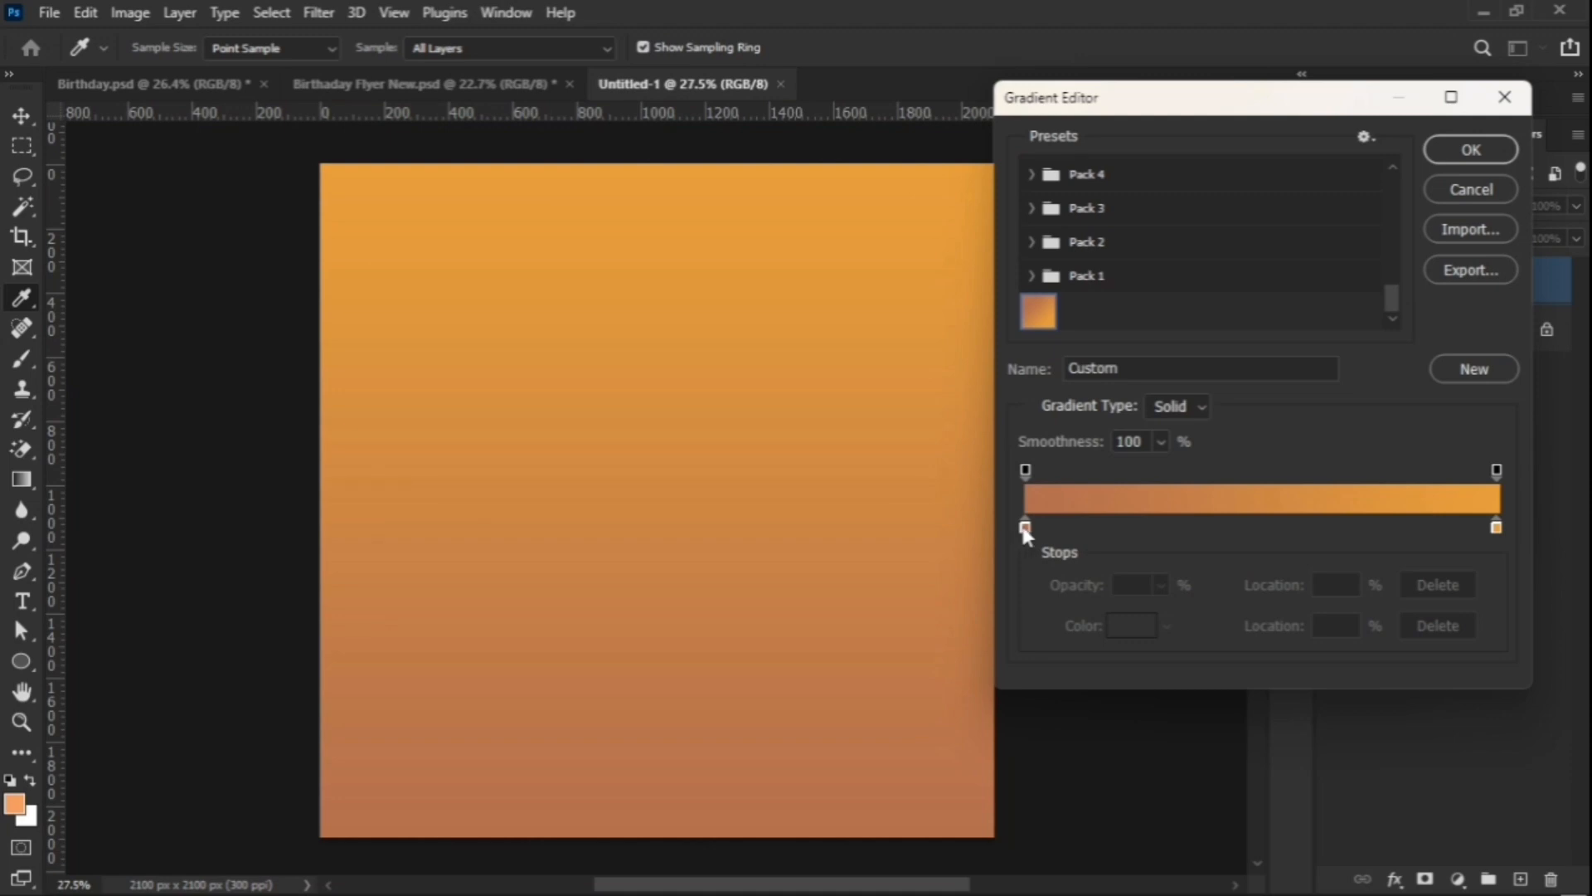
left_click(1130, 627)
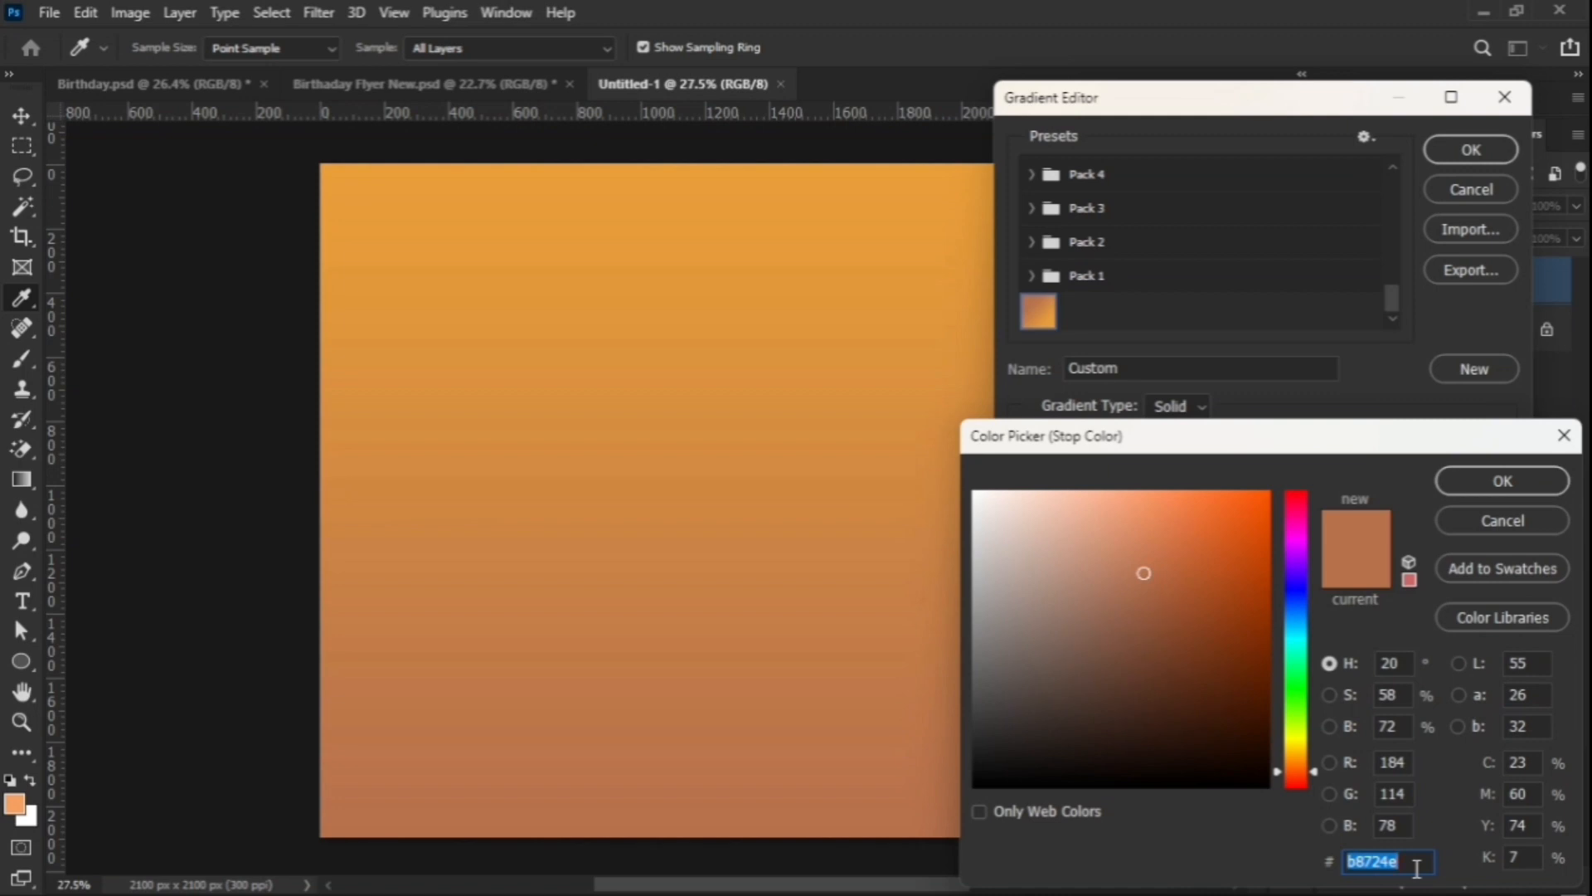
left_click(1509, 498)
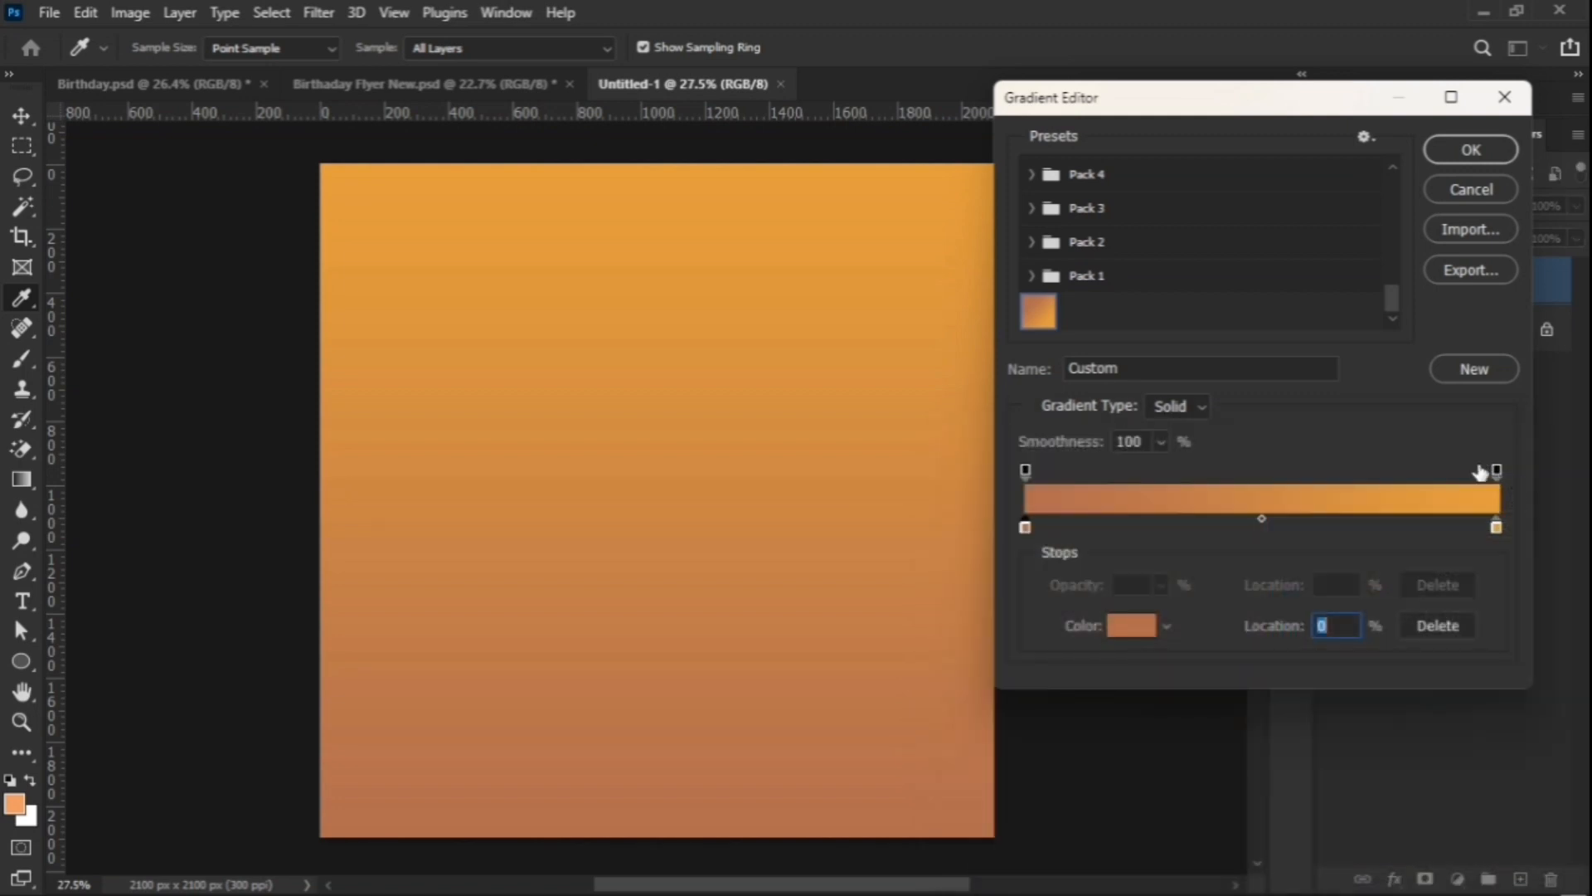
Step: Set the right stop to ea9f39 and apply the gradient fill layer
left_click(1497, 529)
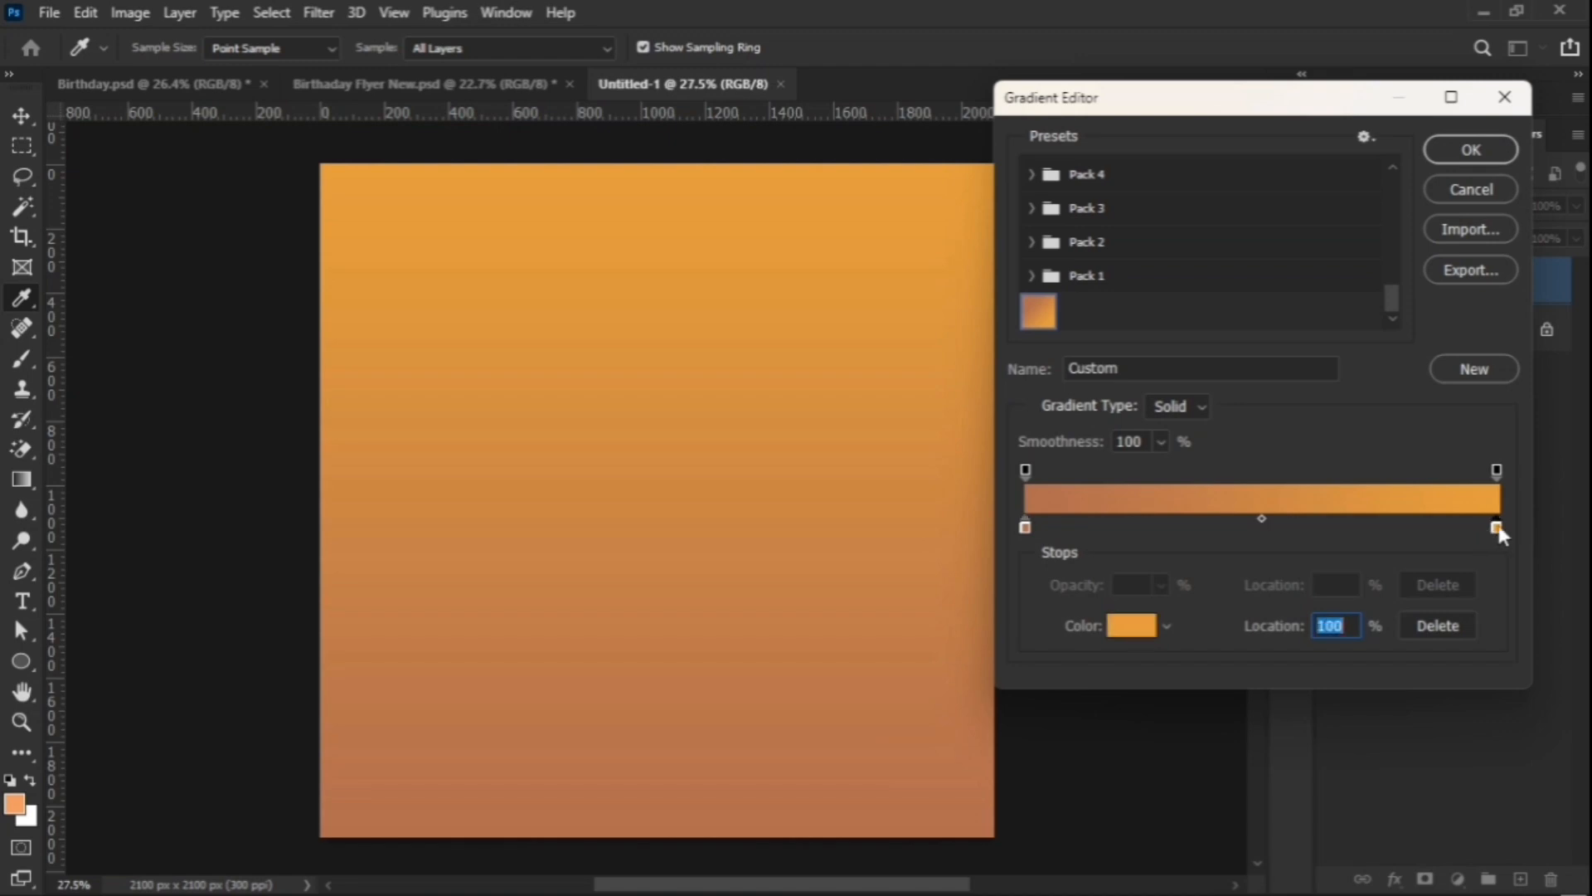
left_click(1146, 632)
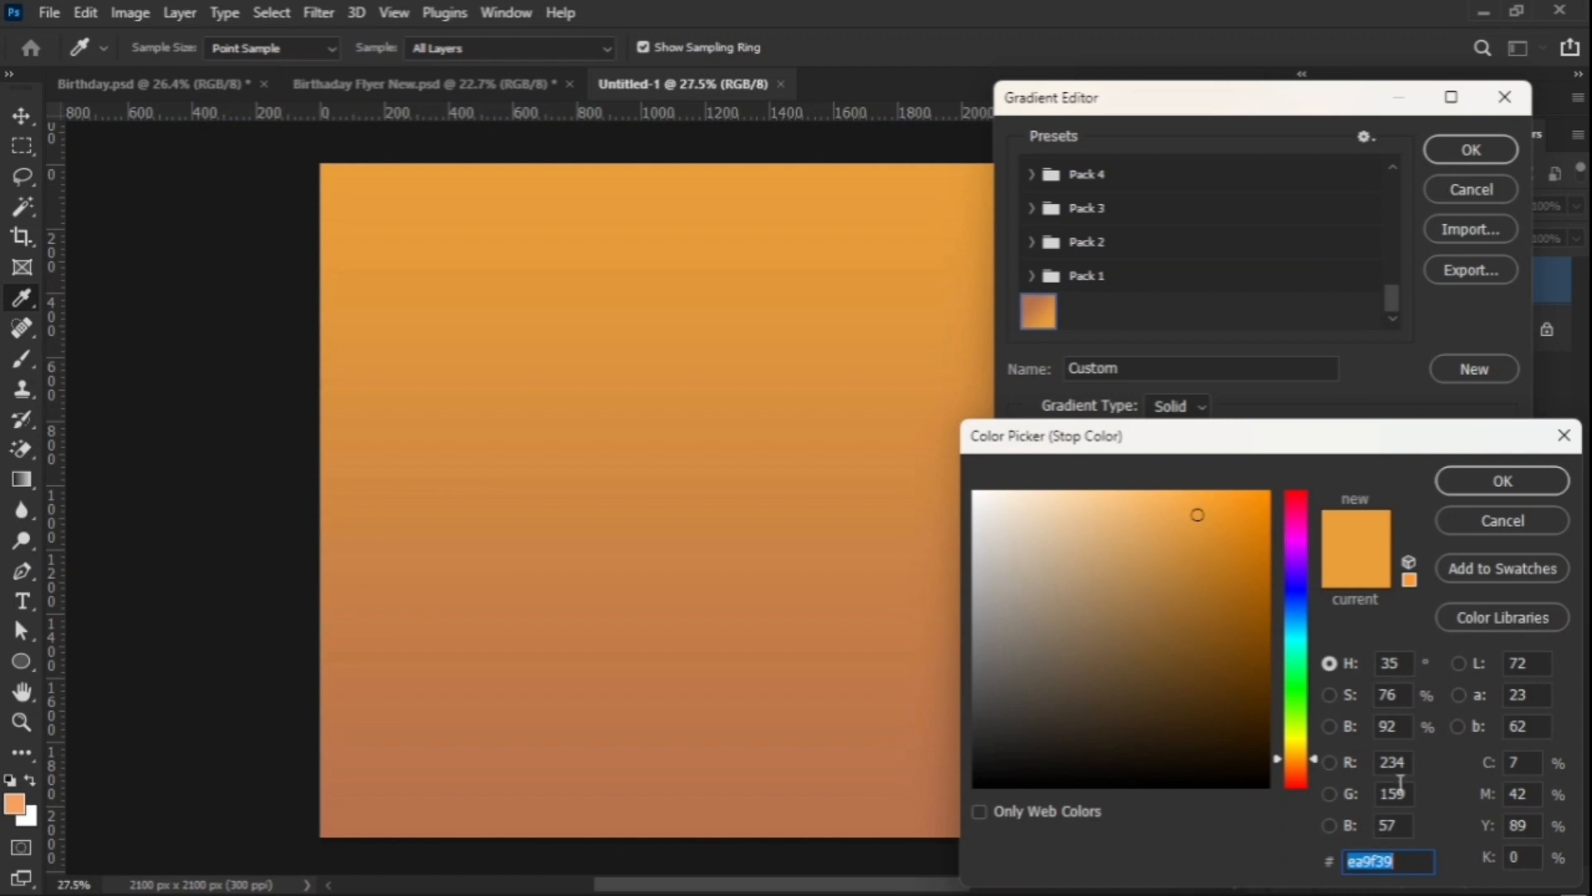
left_click(1501, 483)
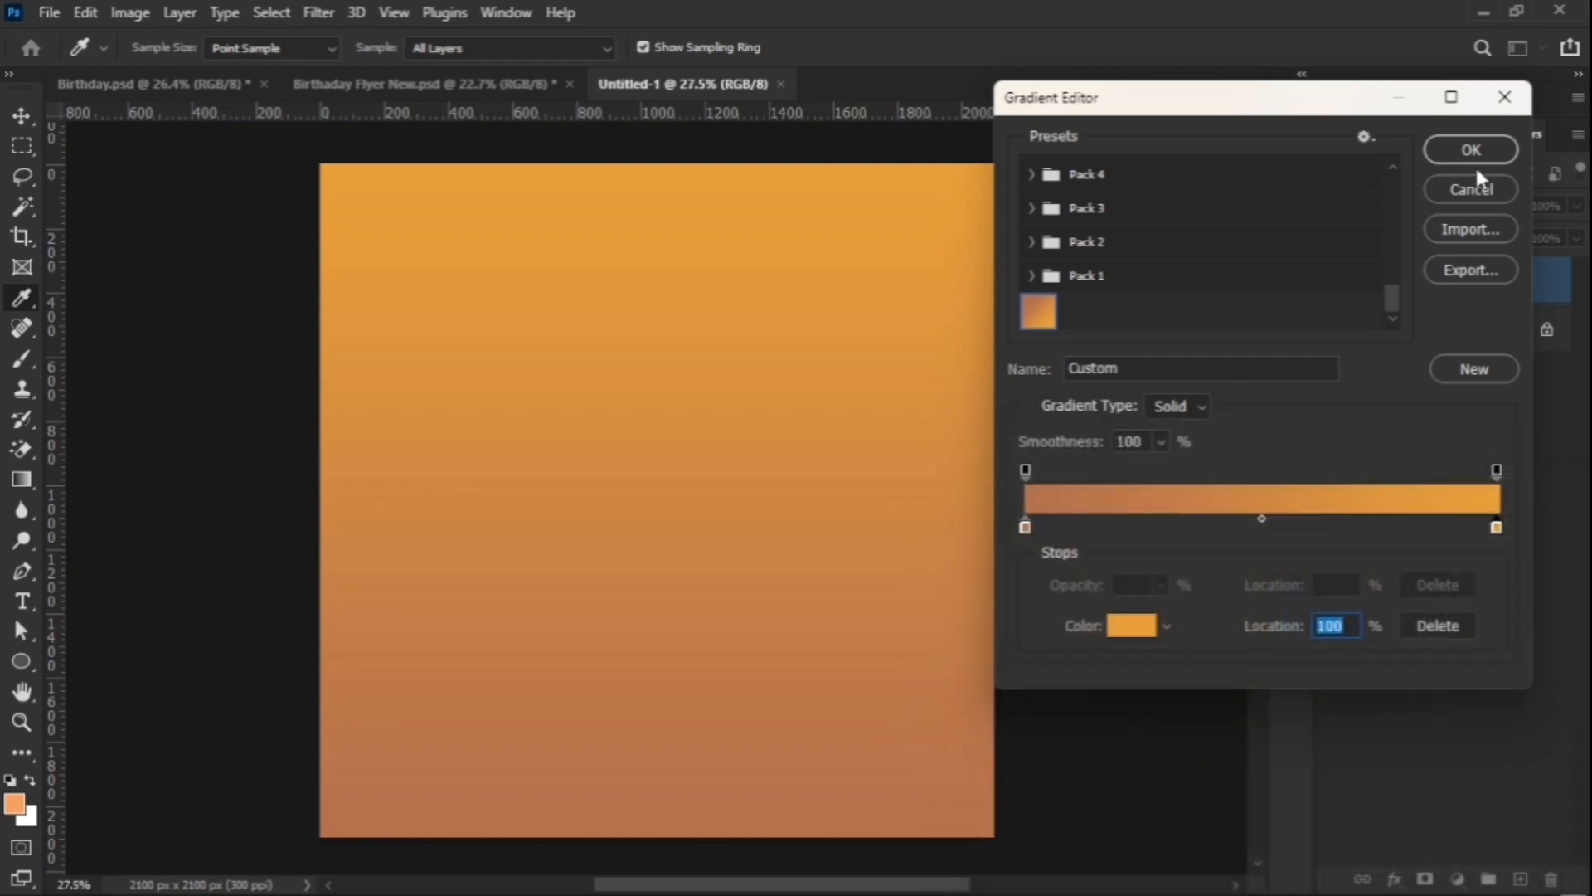
left_click(1474, 158)
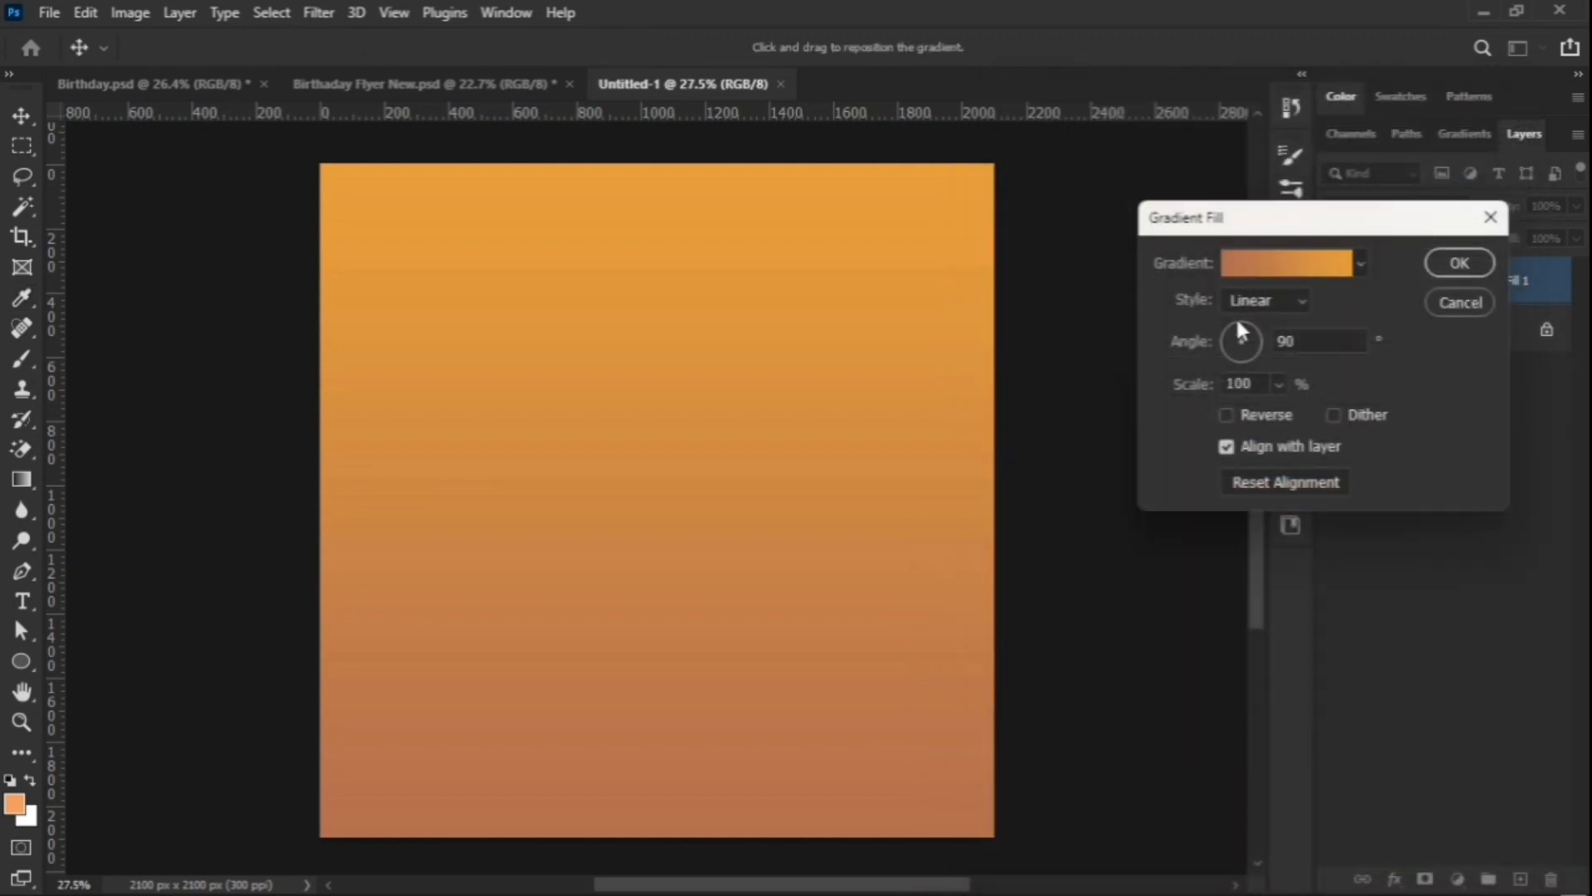
left_click(1429, 273)
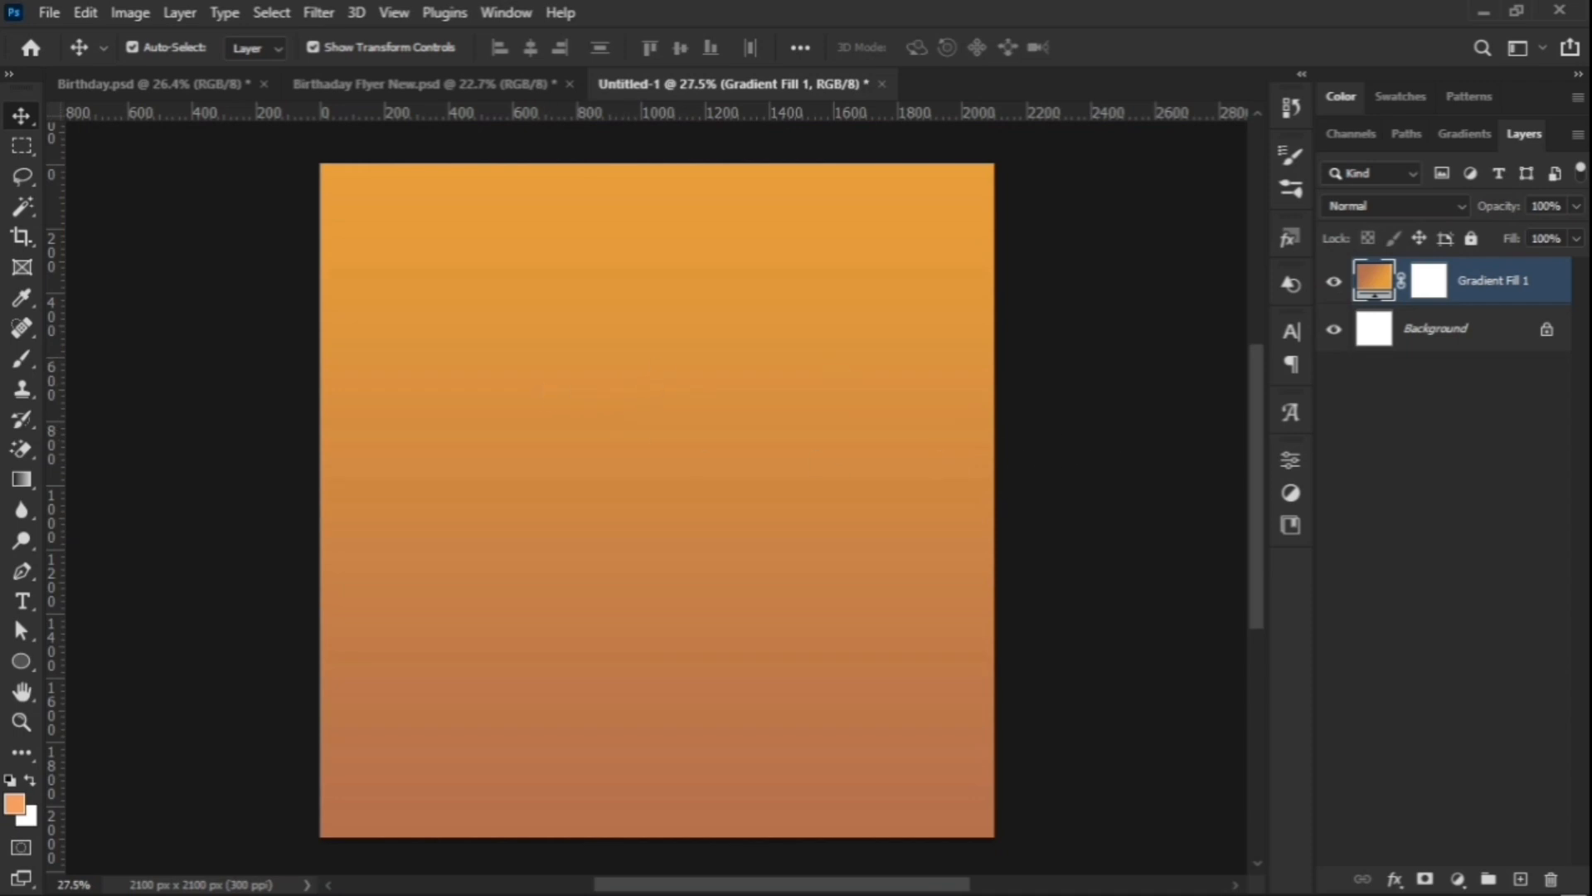
Step: Lock the gradient layer and switch to File Explorer
left_click(1472, 238)
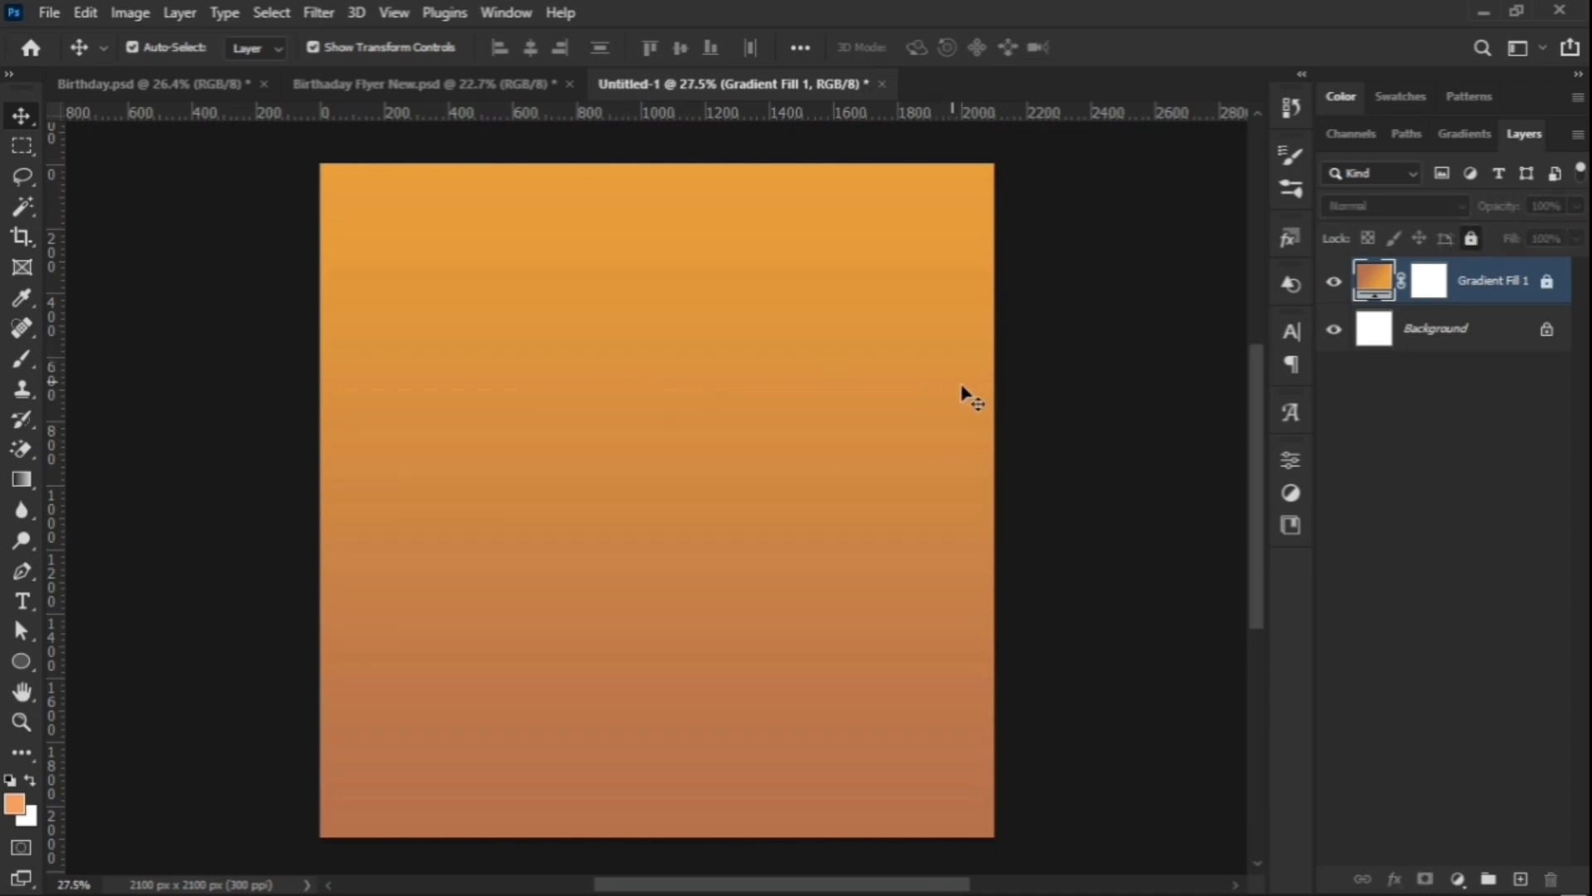
mouse_move(1000, 894)
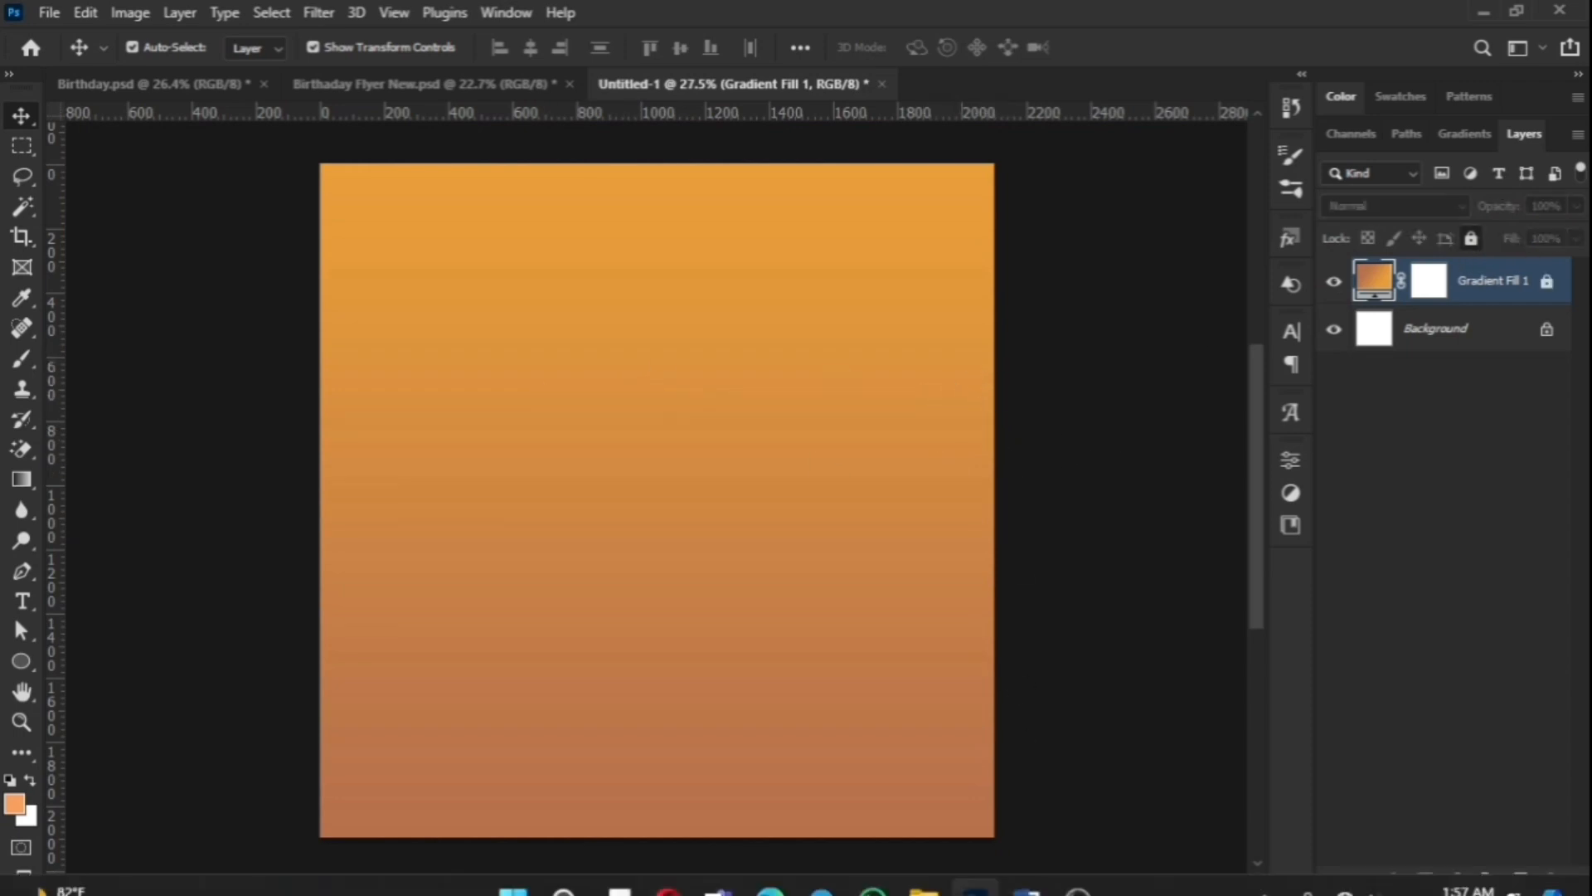
left_click(926, 884)
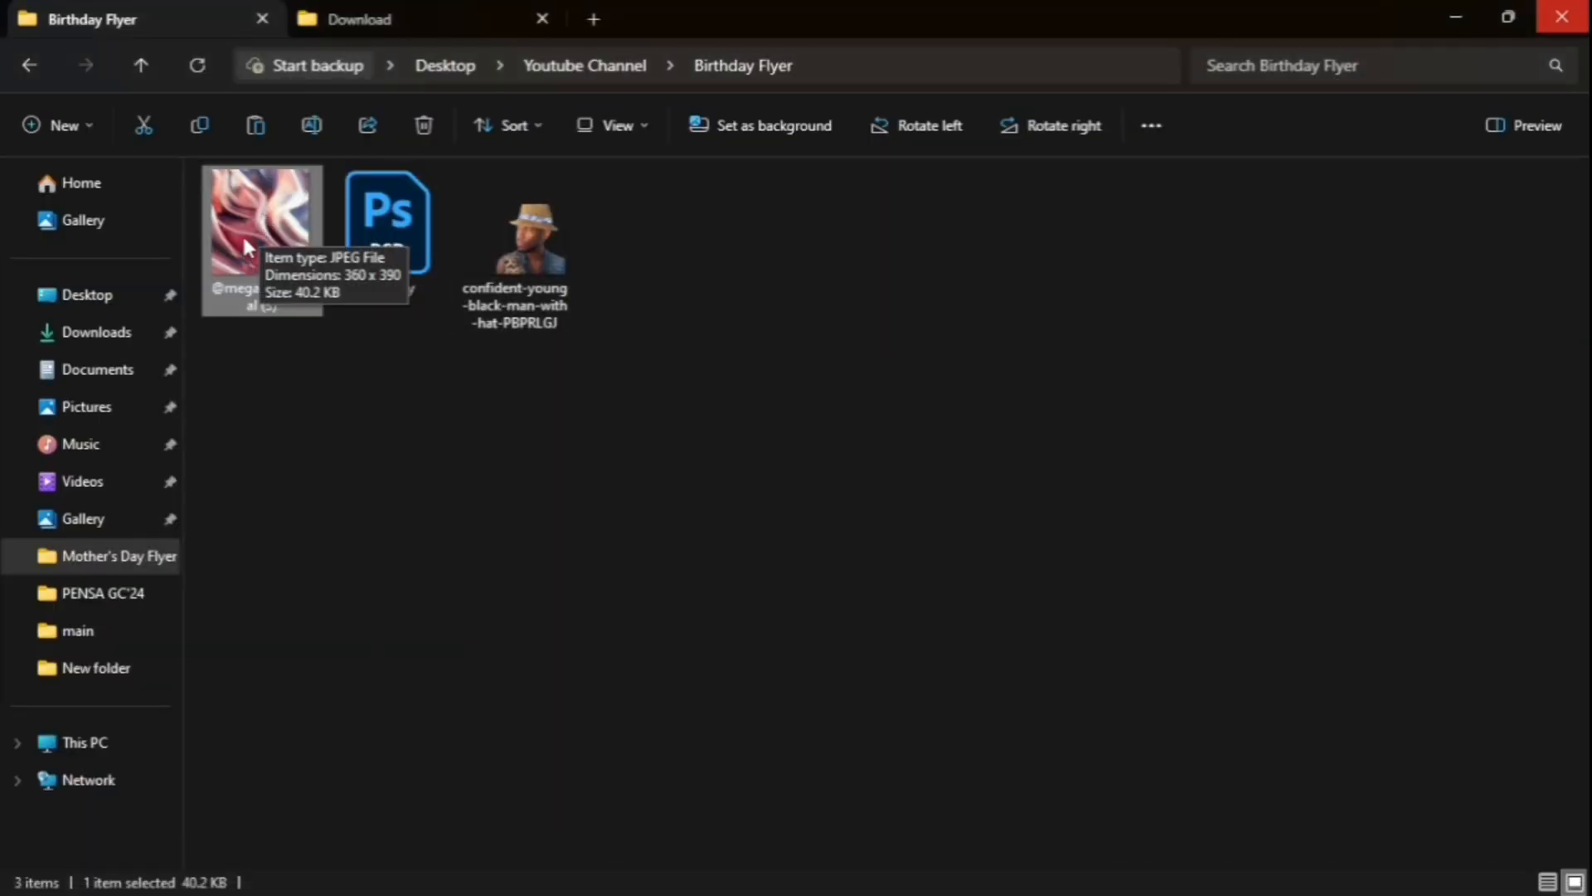
Step: Drag the pink swirl abstract JPEG onto the canvas and commit it scaled to 140%
left_click_drag(245, 239, 735, 548)
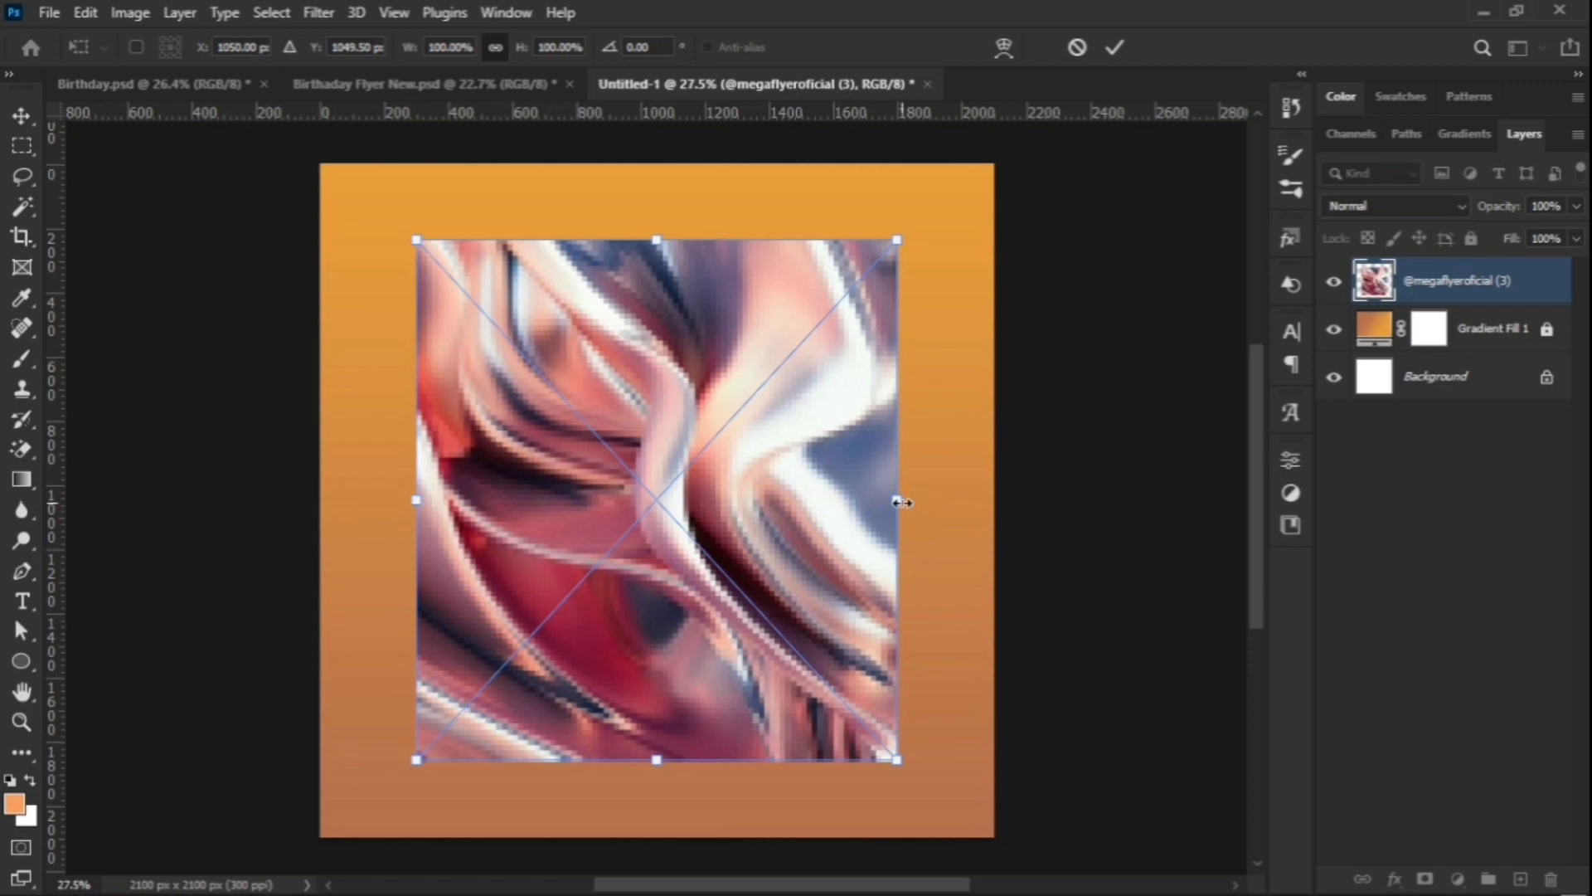
left_click_drag(910, 502, 999, 580)
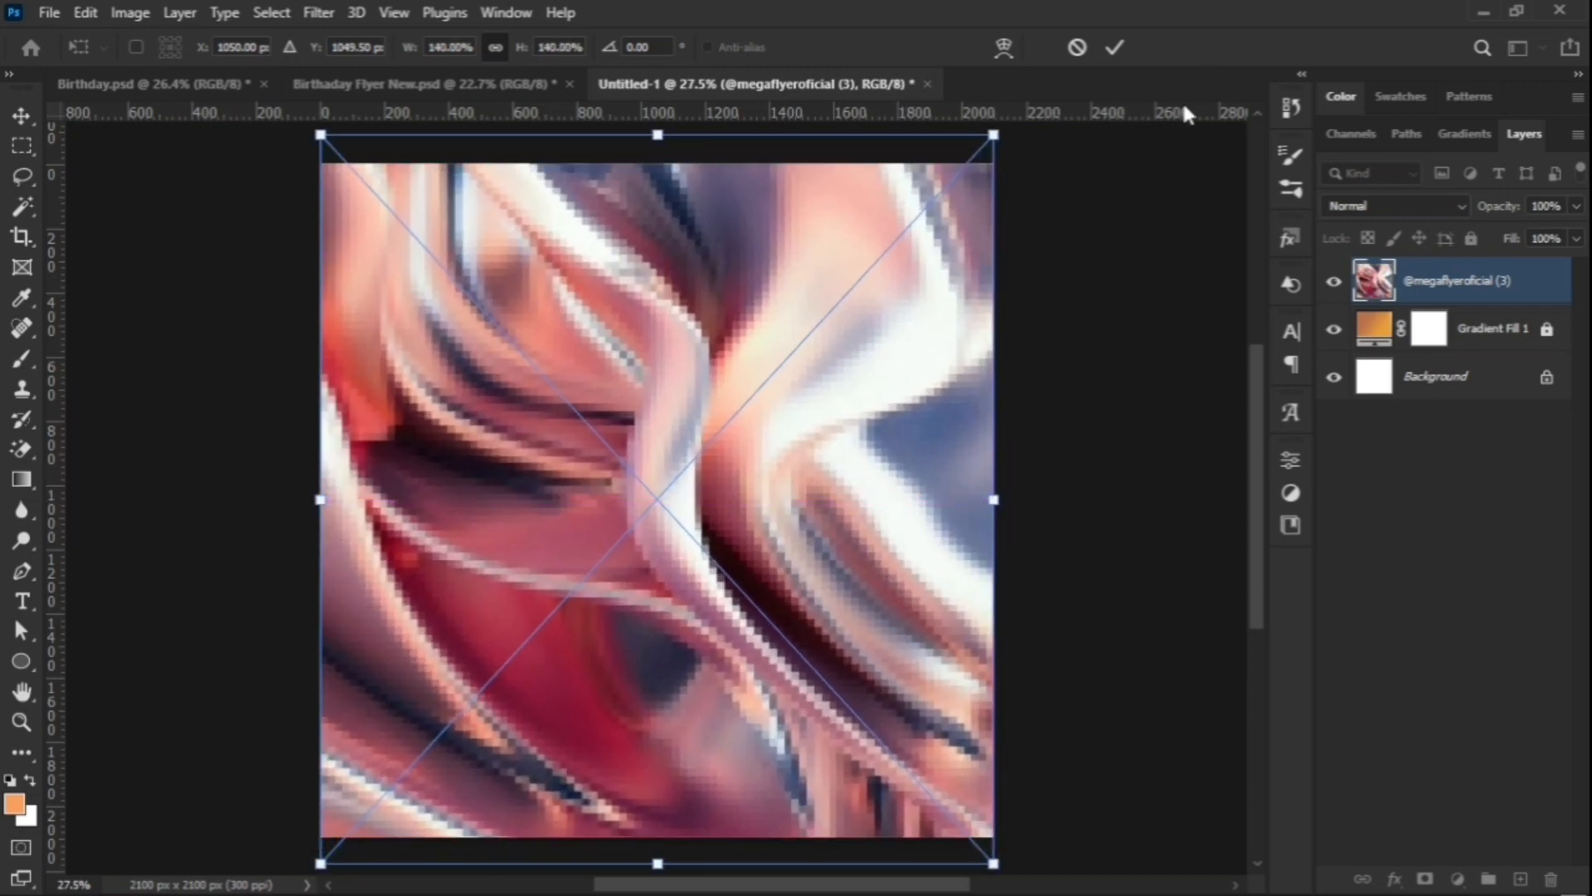
left_click(1116, 47)
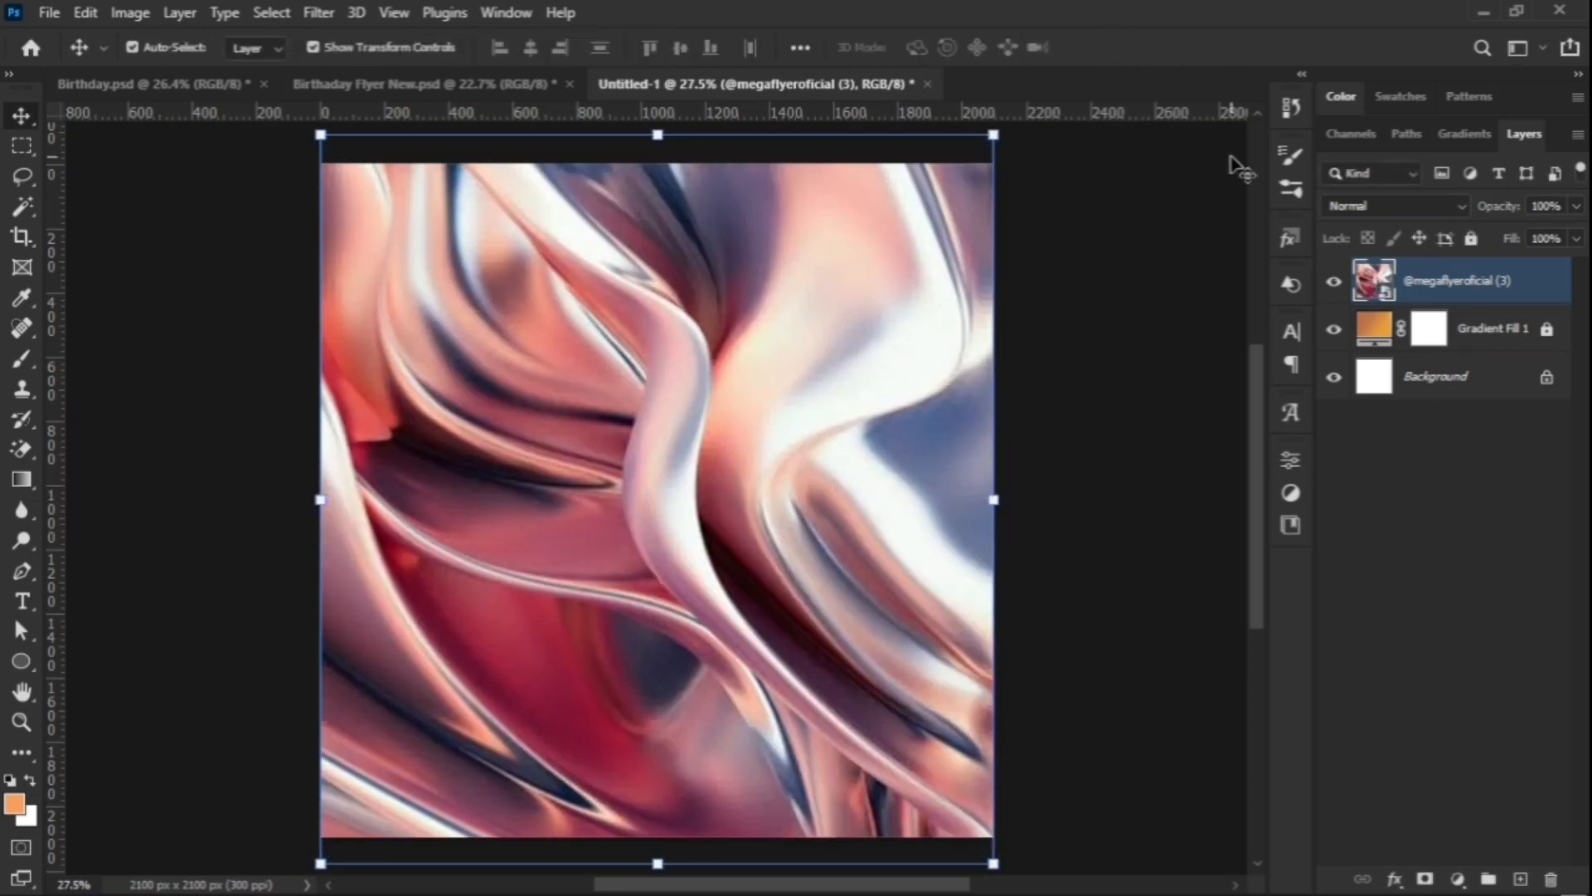
Step: Set the texture layer to Luminosity blend at 12% opacity and lock it
left_click(1445, 211)
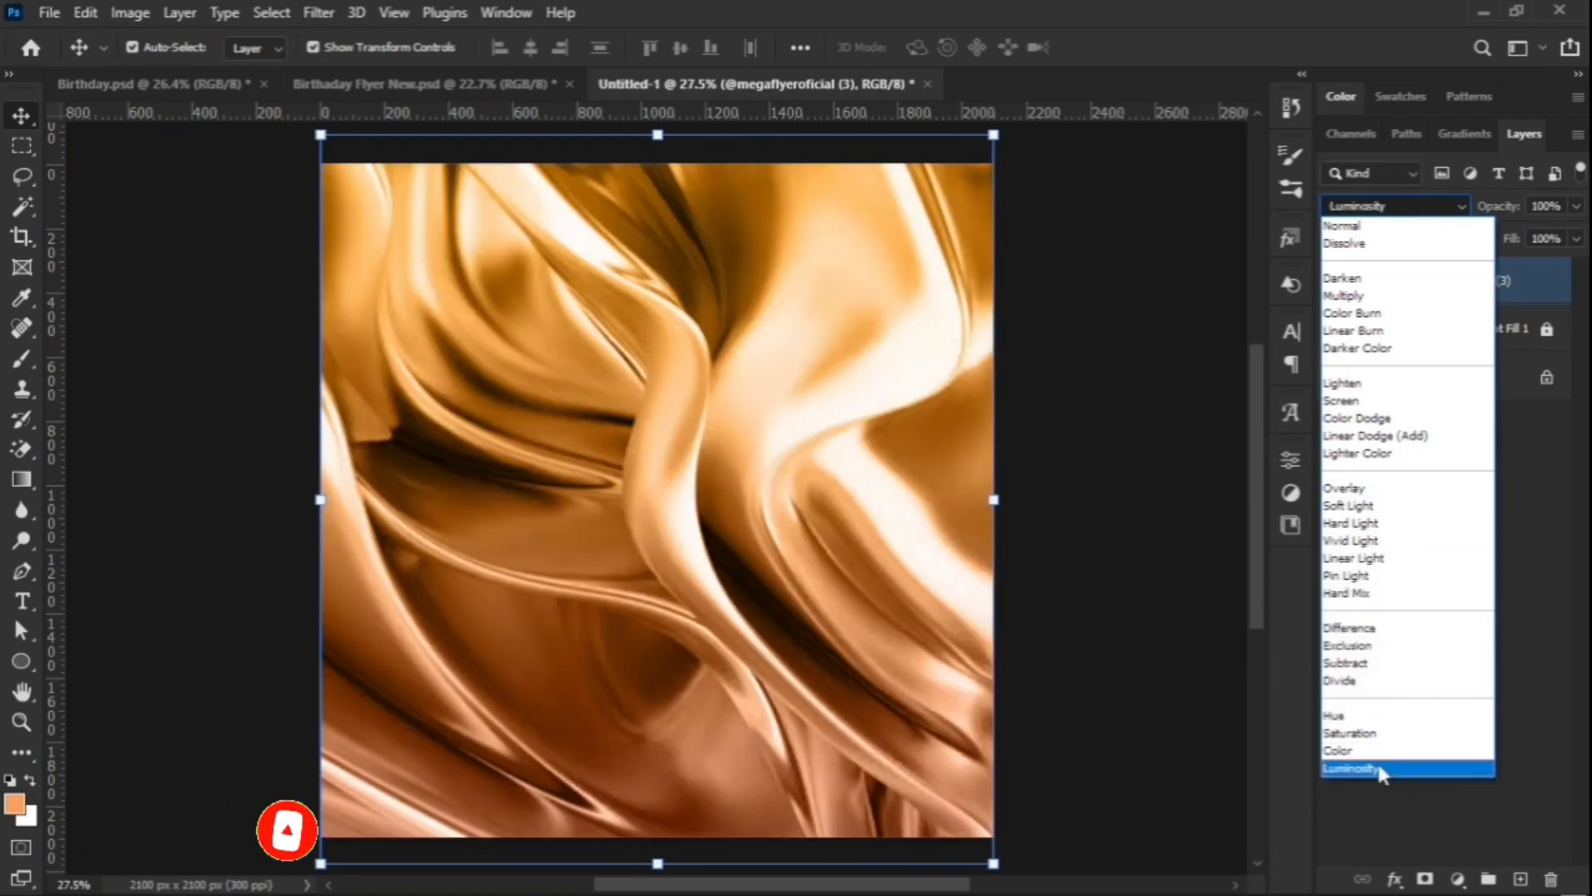
left_click(1379, 769)
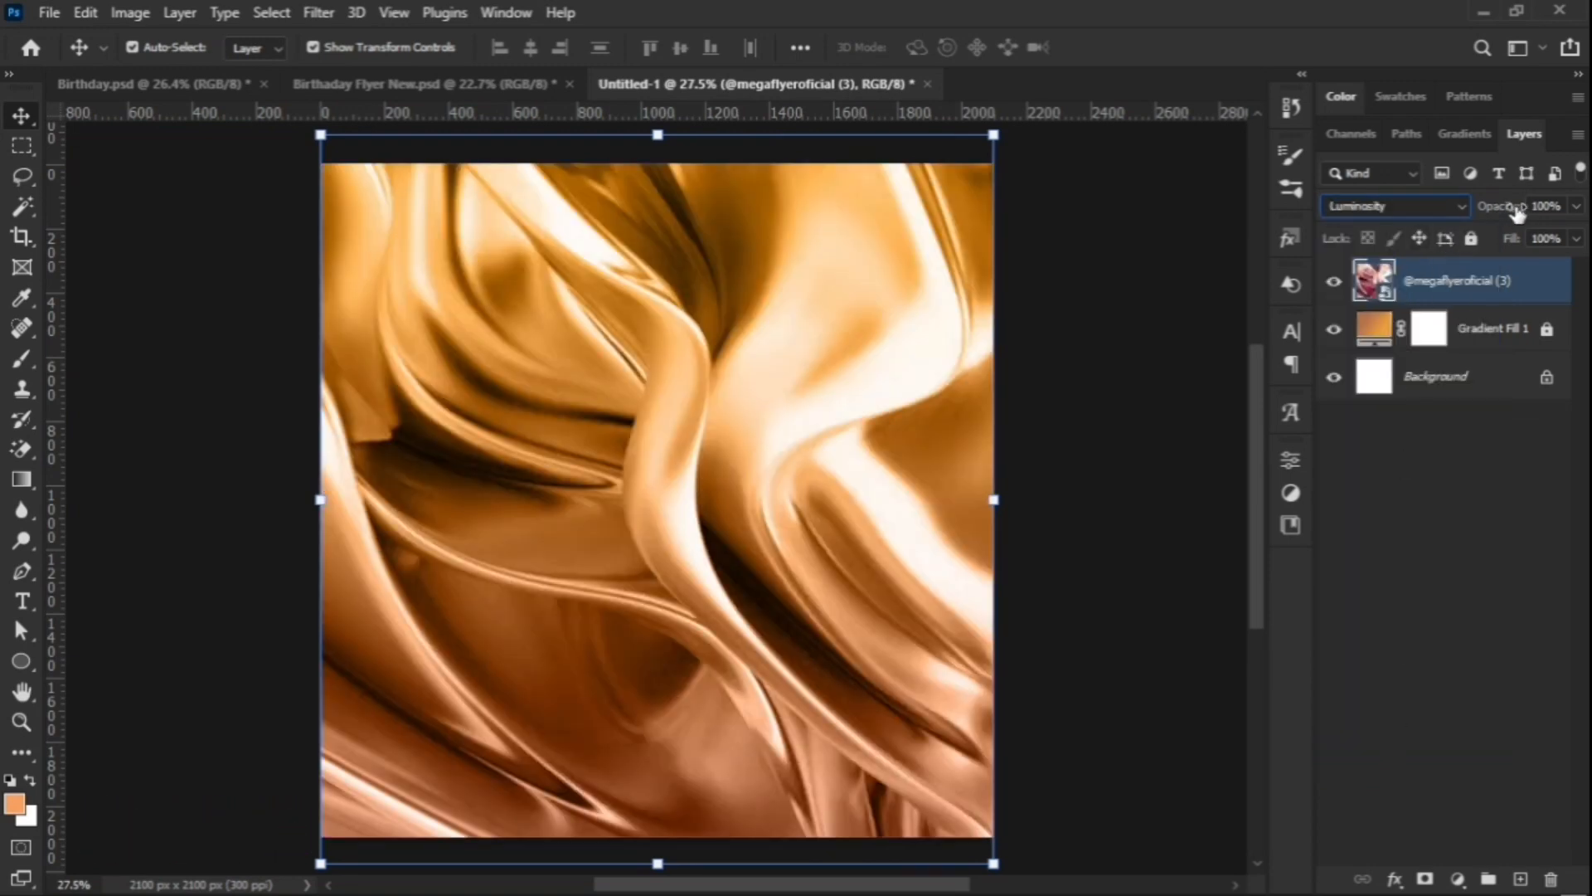
left_click_drag(1517, 214, 1420, 239)
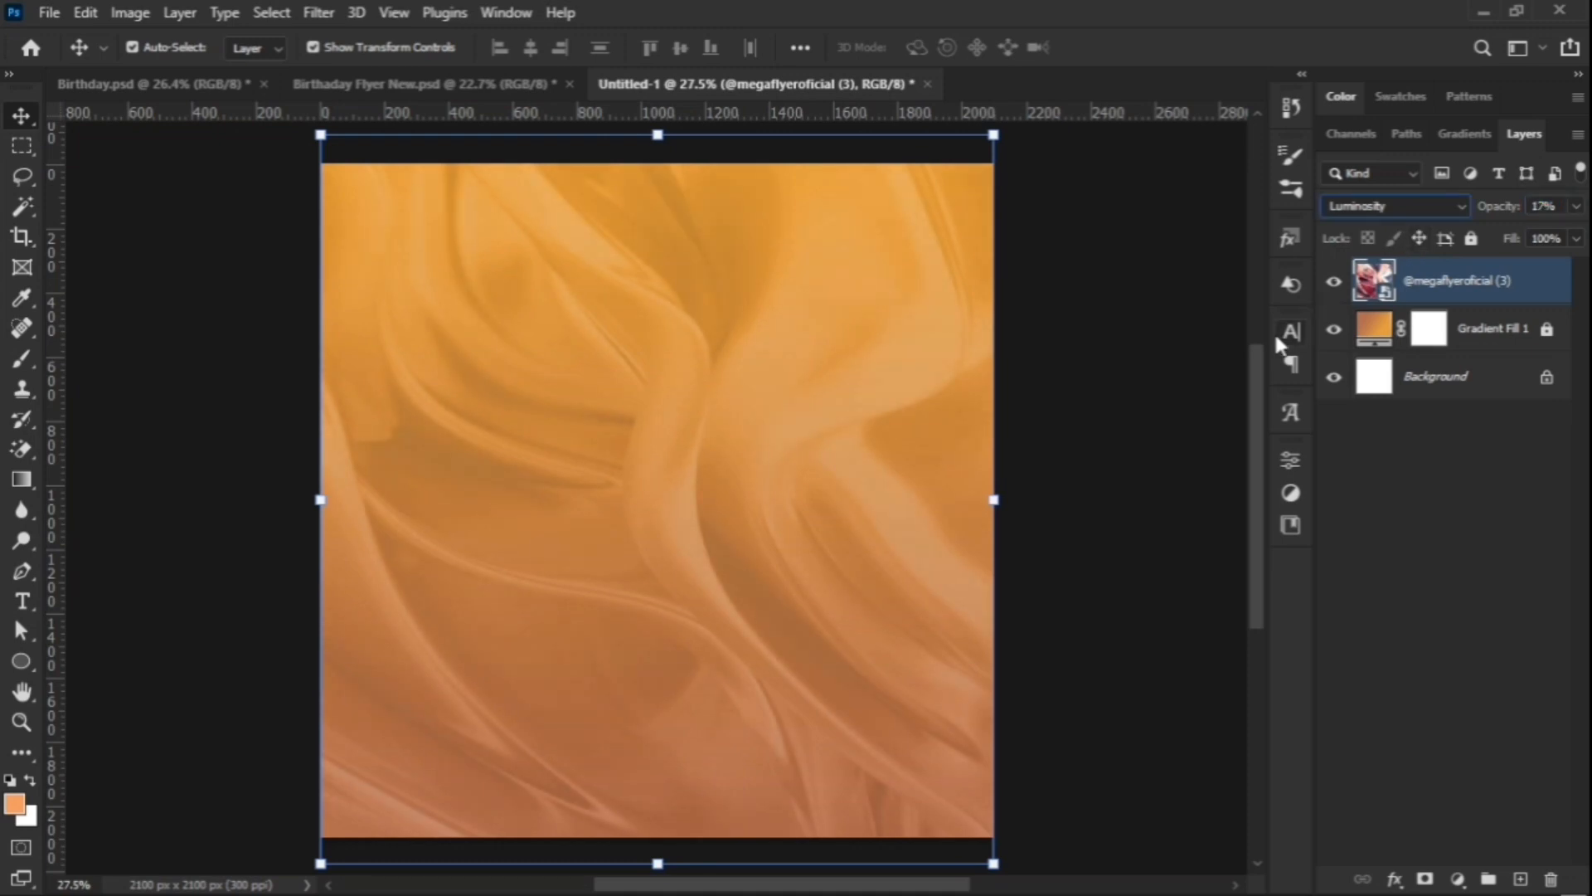
left_click_drag(1506, 212, 1491, 213)
left_click(1471, 241)
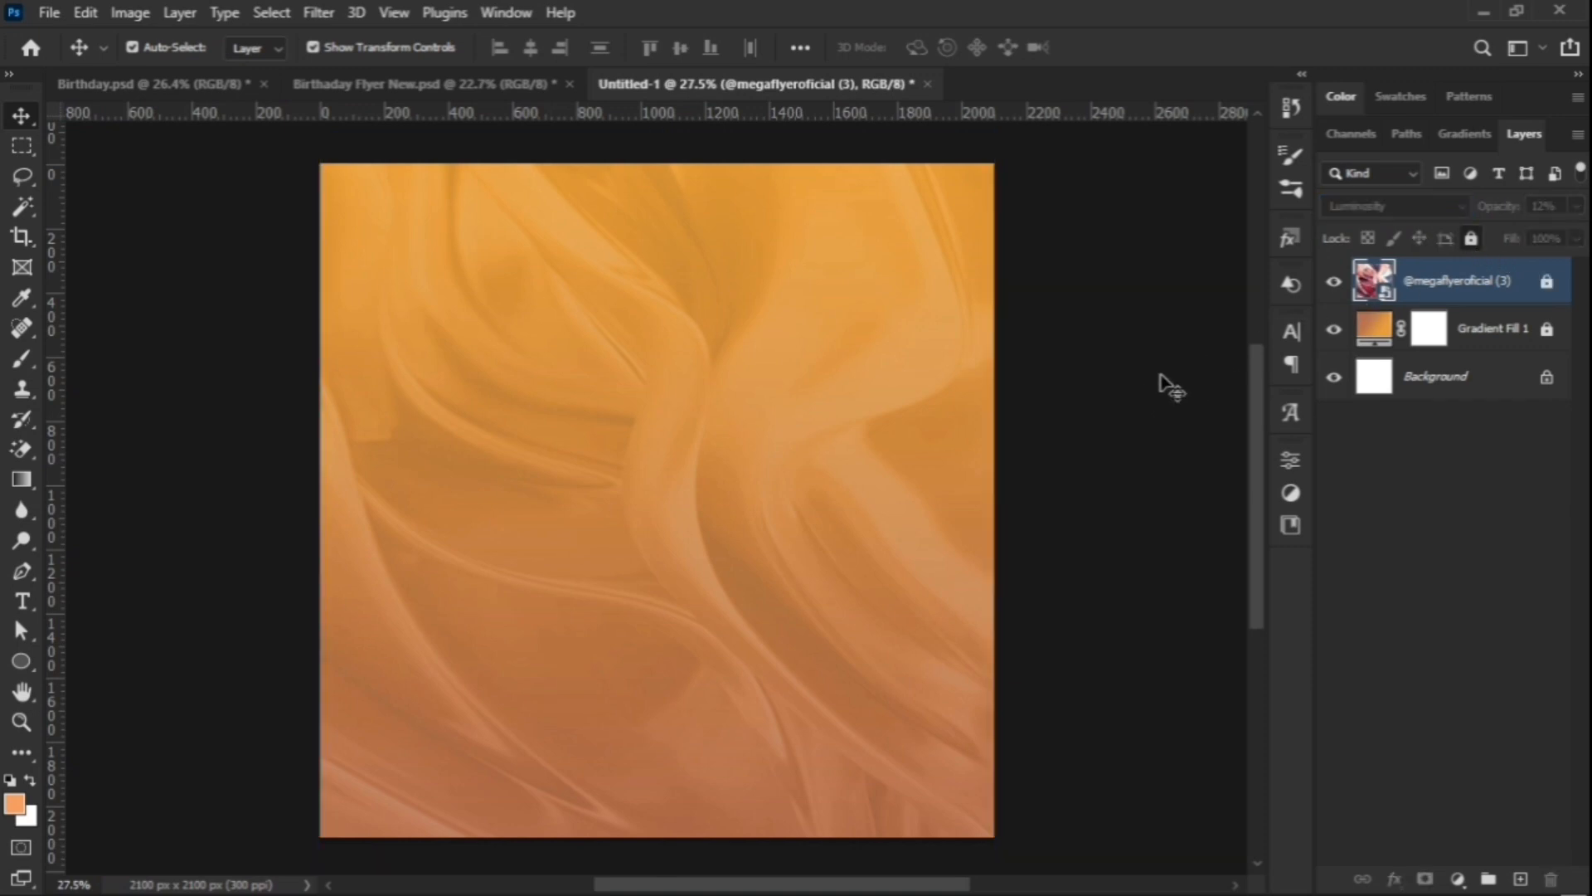
Step: Deselect the fabric texture layer, then select it again
left_click(1122, 387)
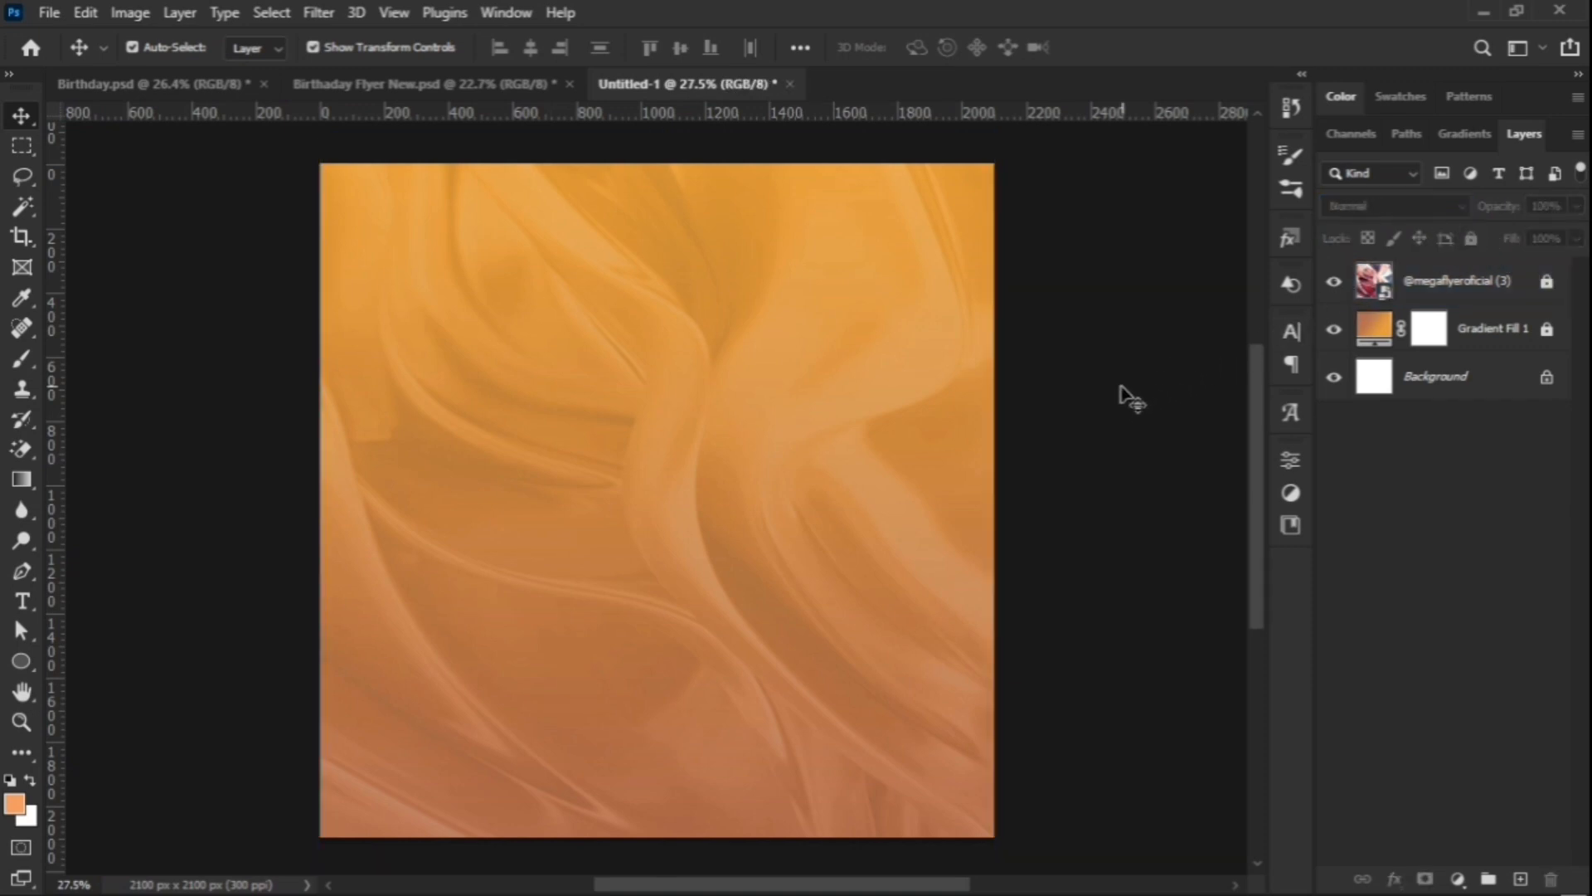
scroll(788, 430, "down", 3)
scroll(807, 412, "up", 3)
scroll(695, 458, "down", 1)
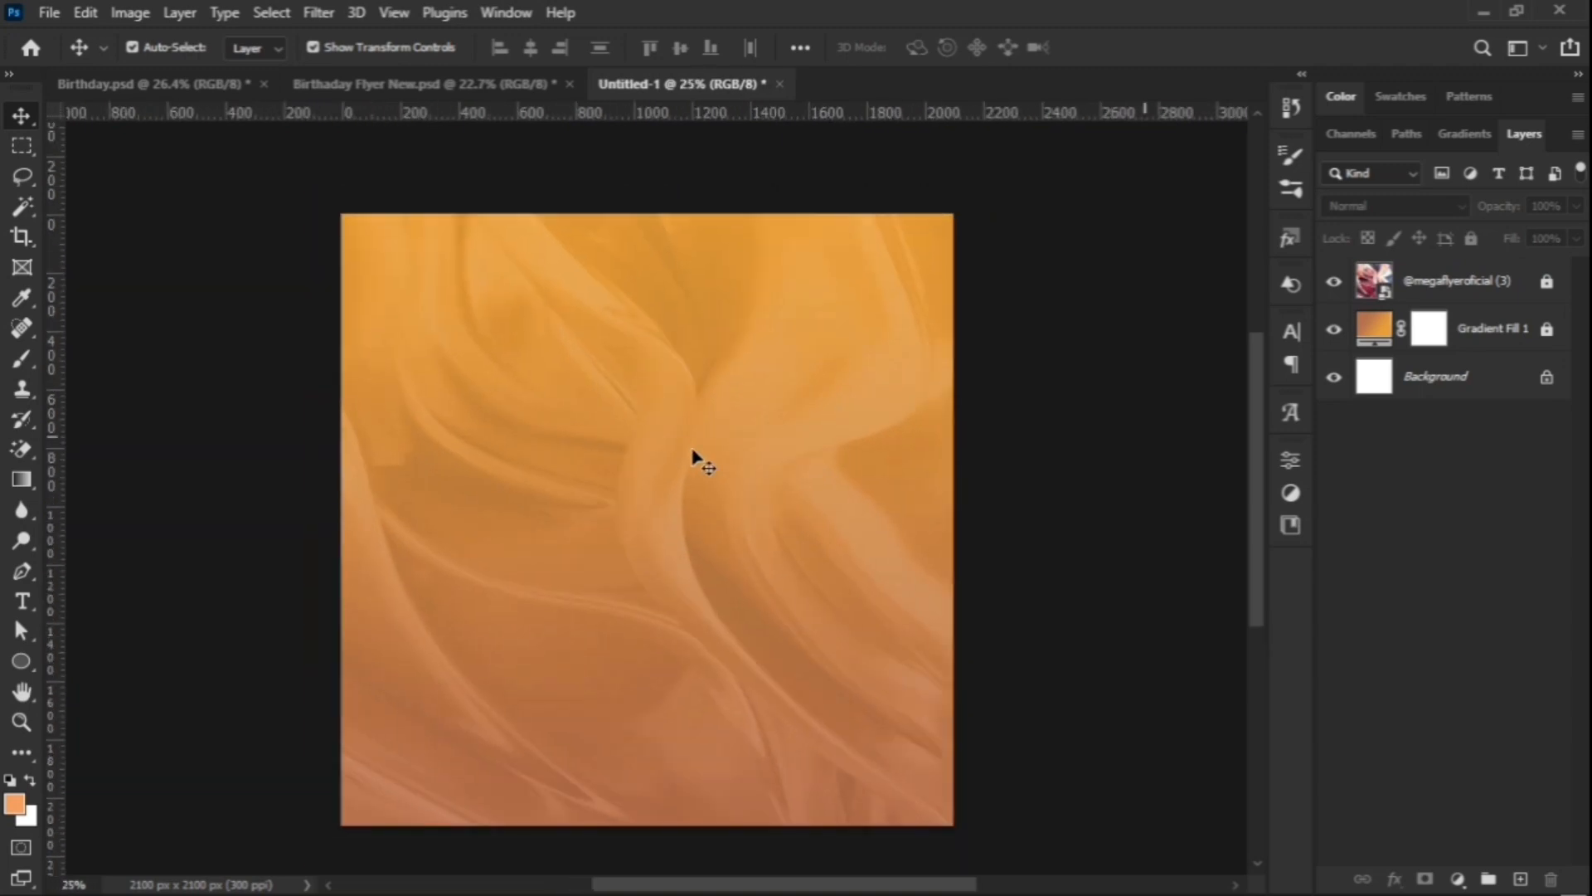
scroll(693, 458, "down", 1)
scroll(682, 462, "up", 1)
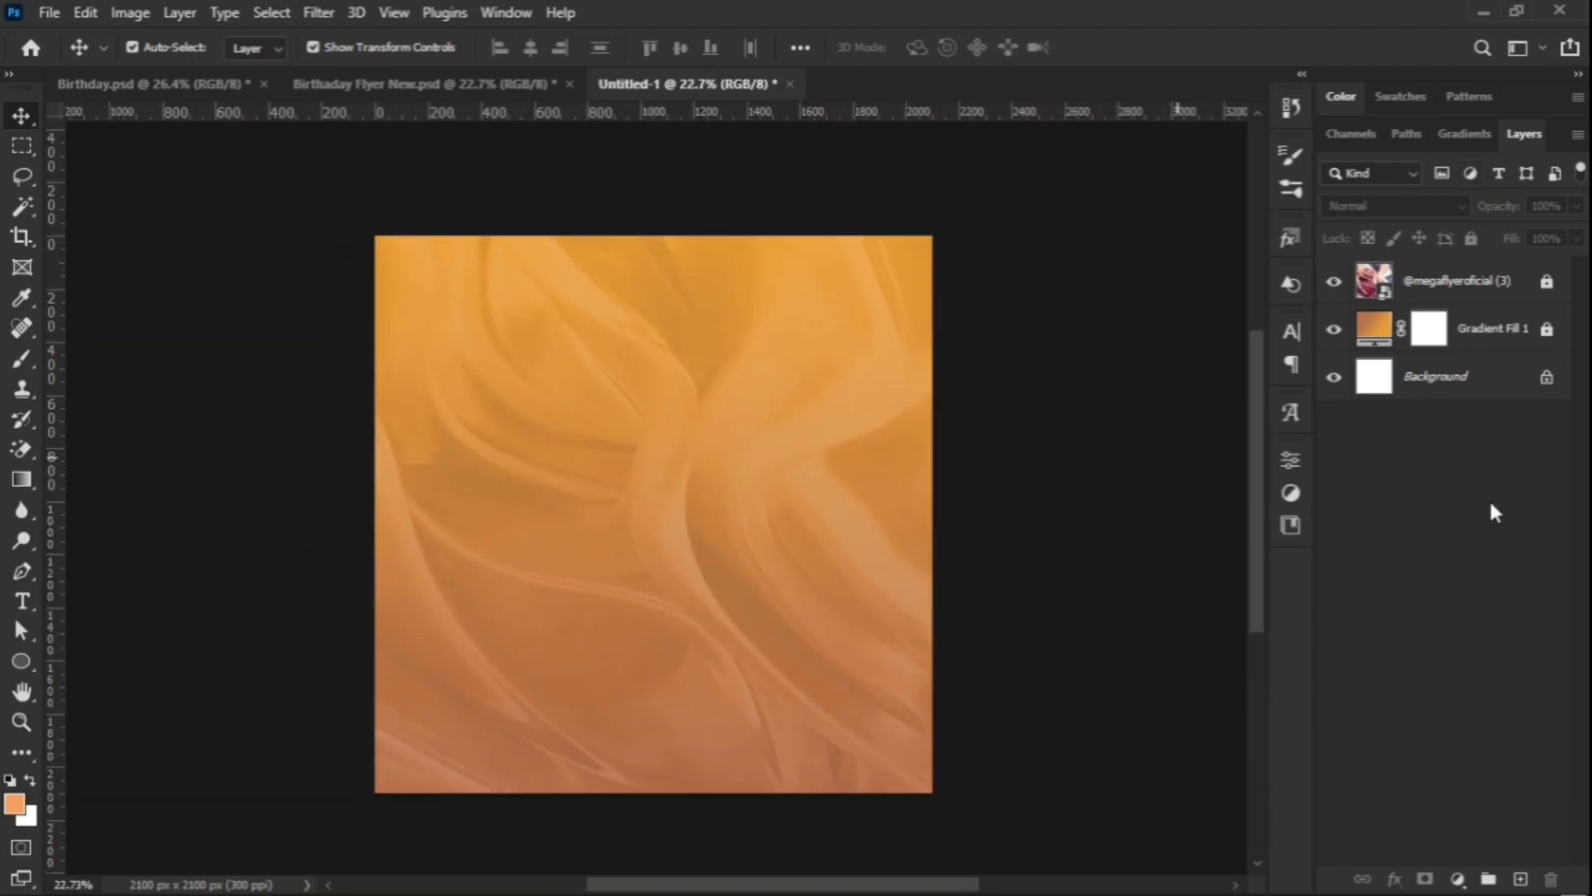
left_click(1482, 297)
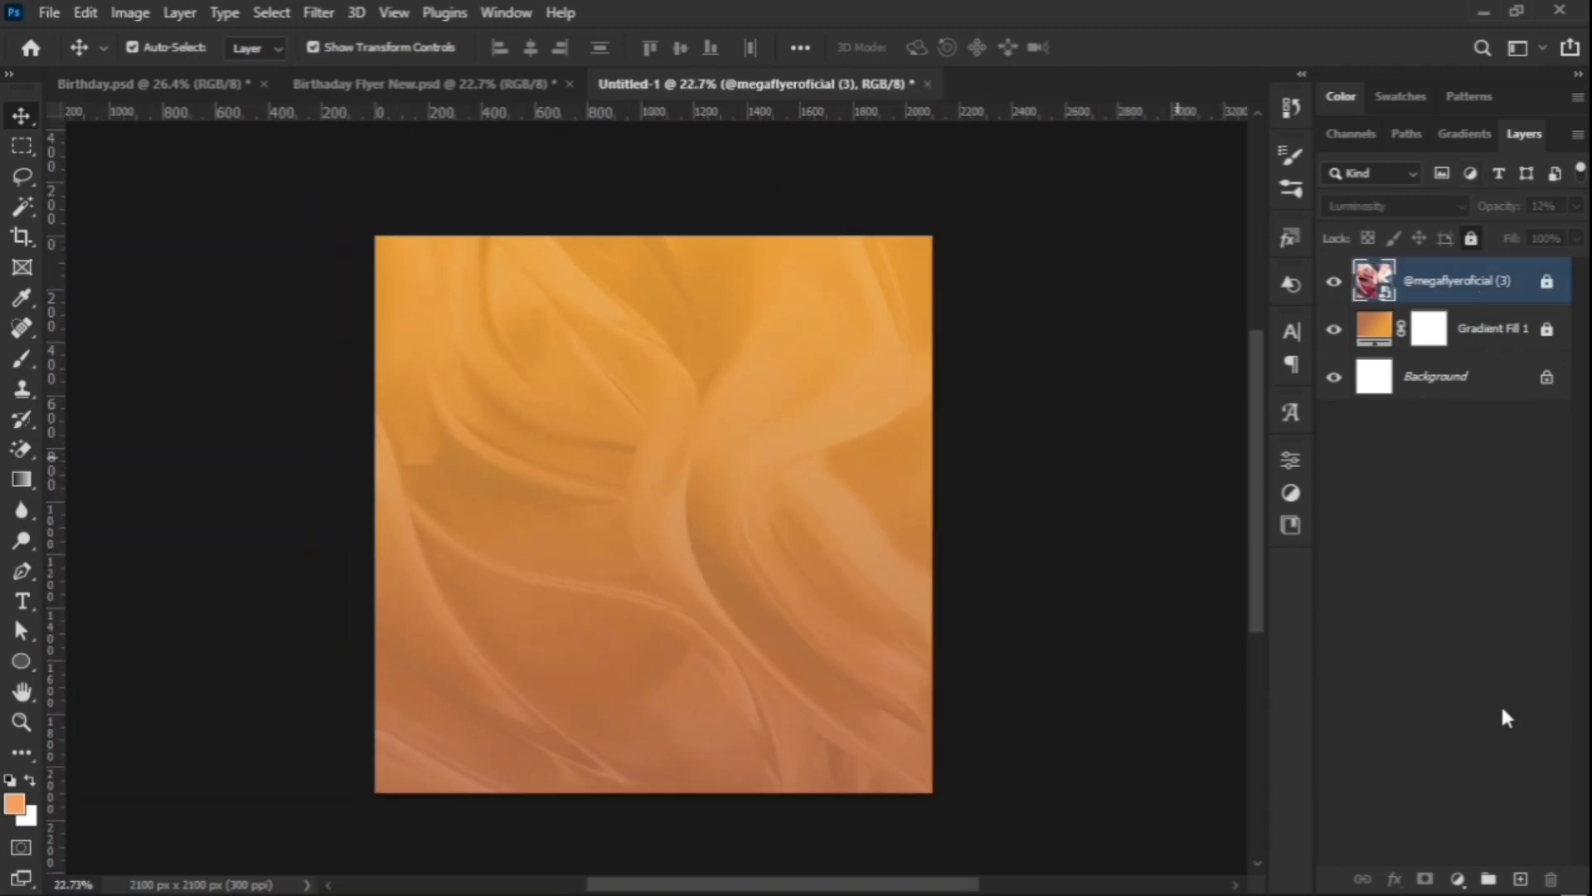
Step: Add a new empty layer and pick the Brush tool with a rough dry-brush preset
left_click(1521, 878)
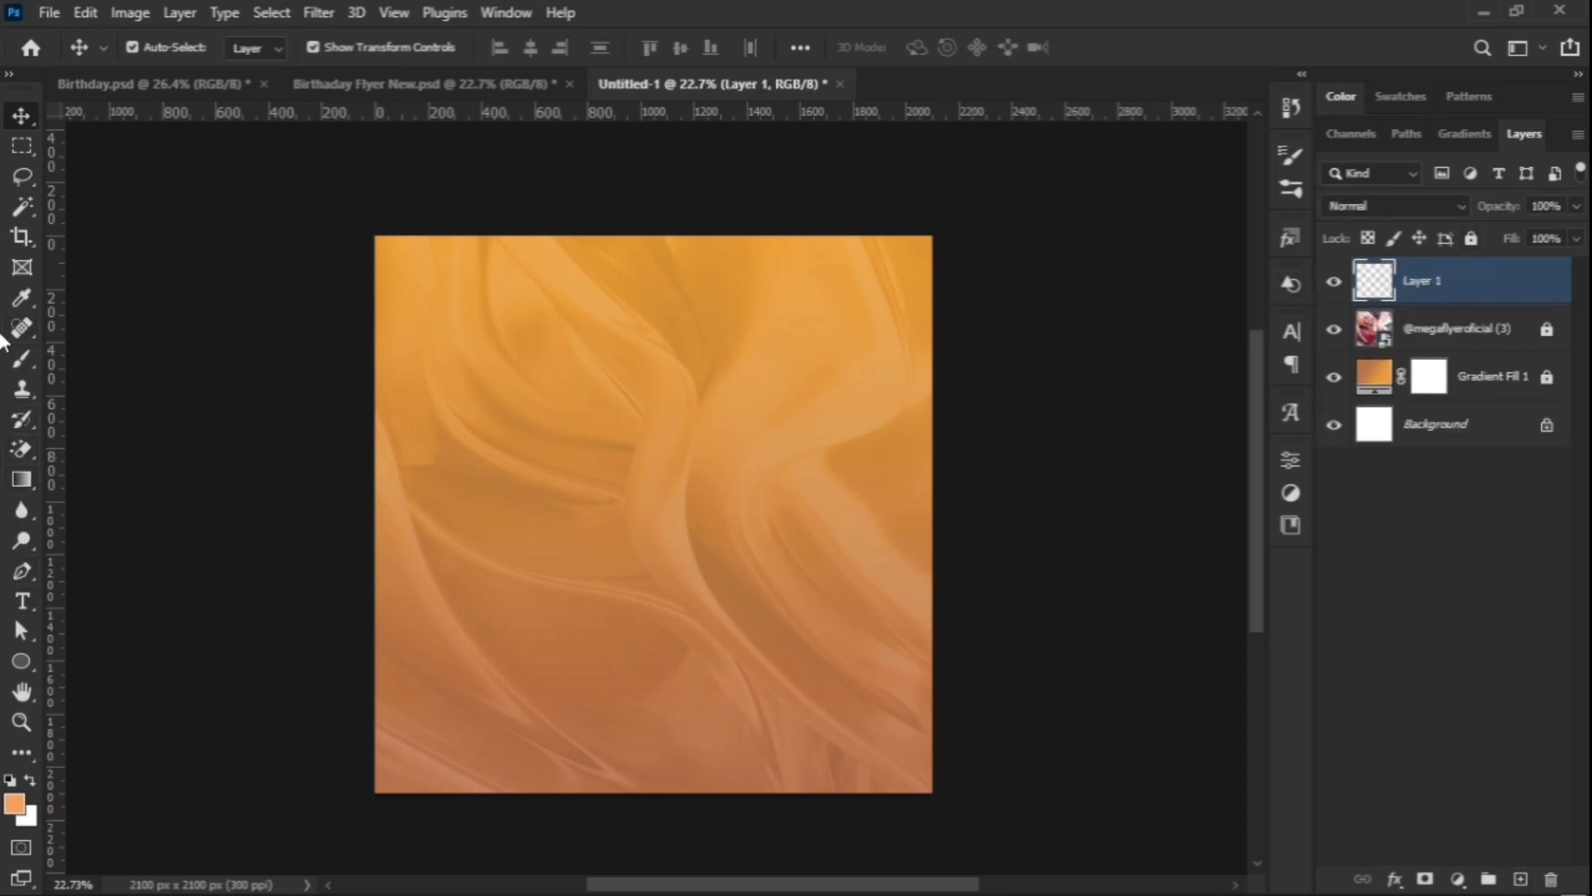
left_click(11, 360)
left_click(148, 42)
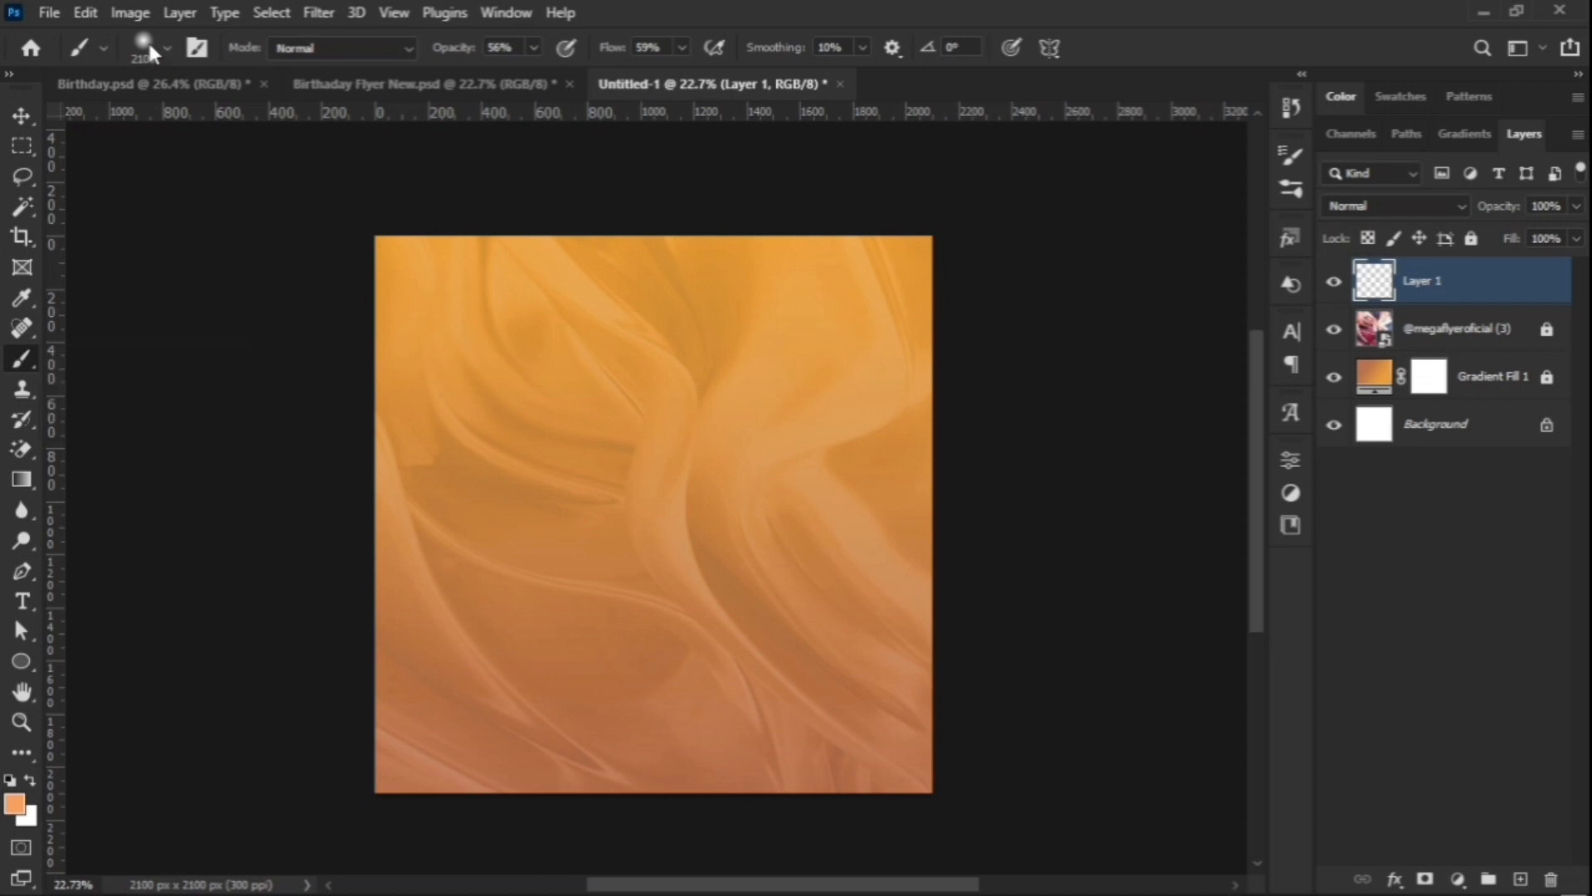
left_click(147, 40)
left_click(84, 264)
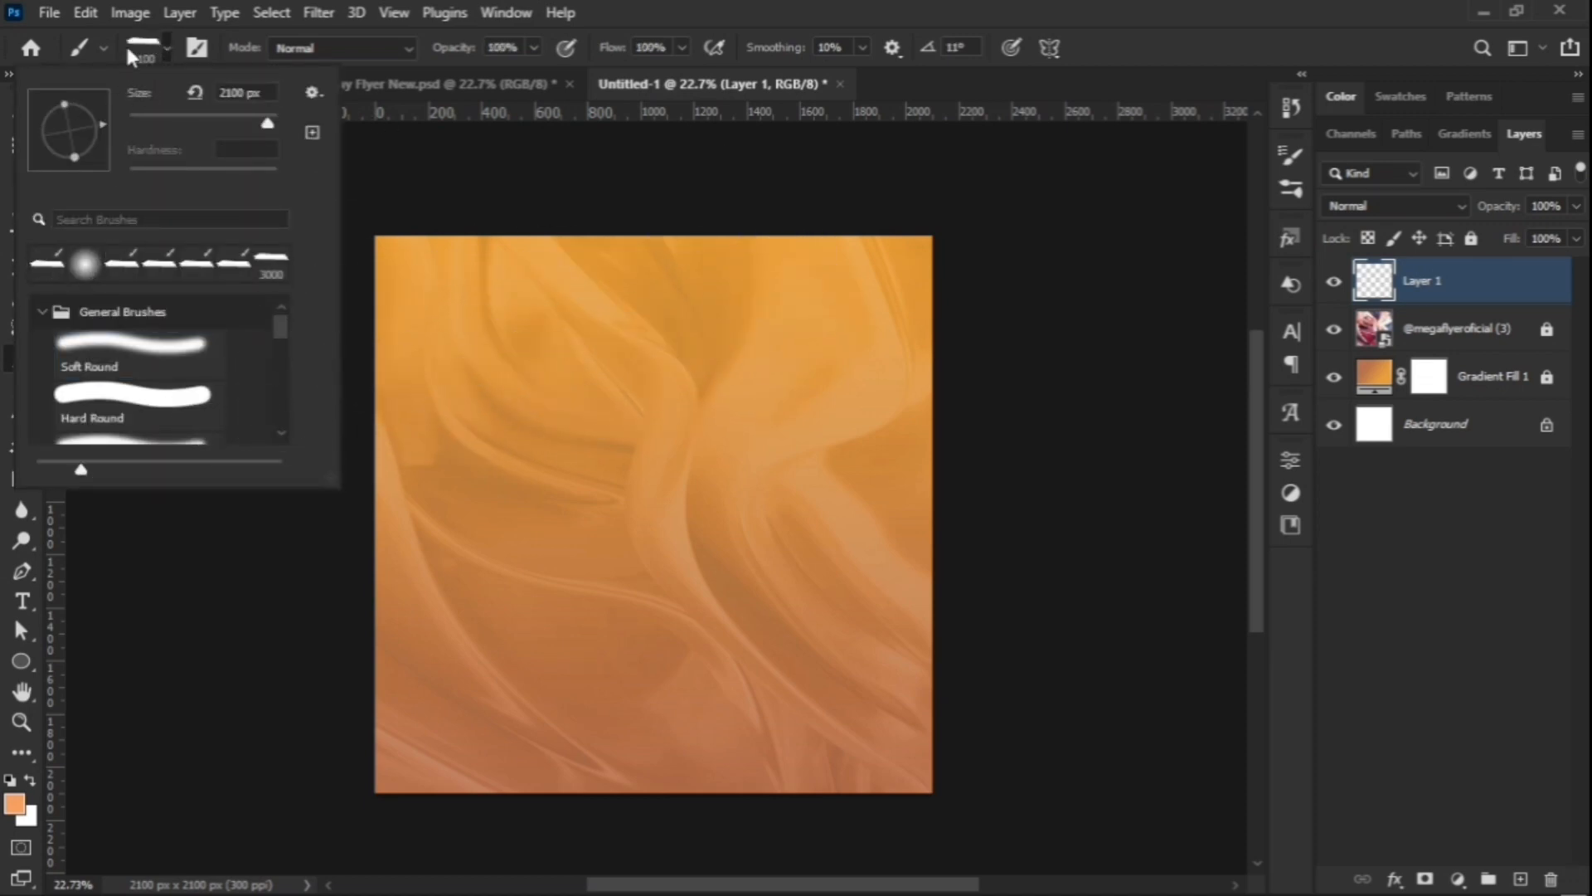
left_click(126, 43)
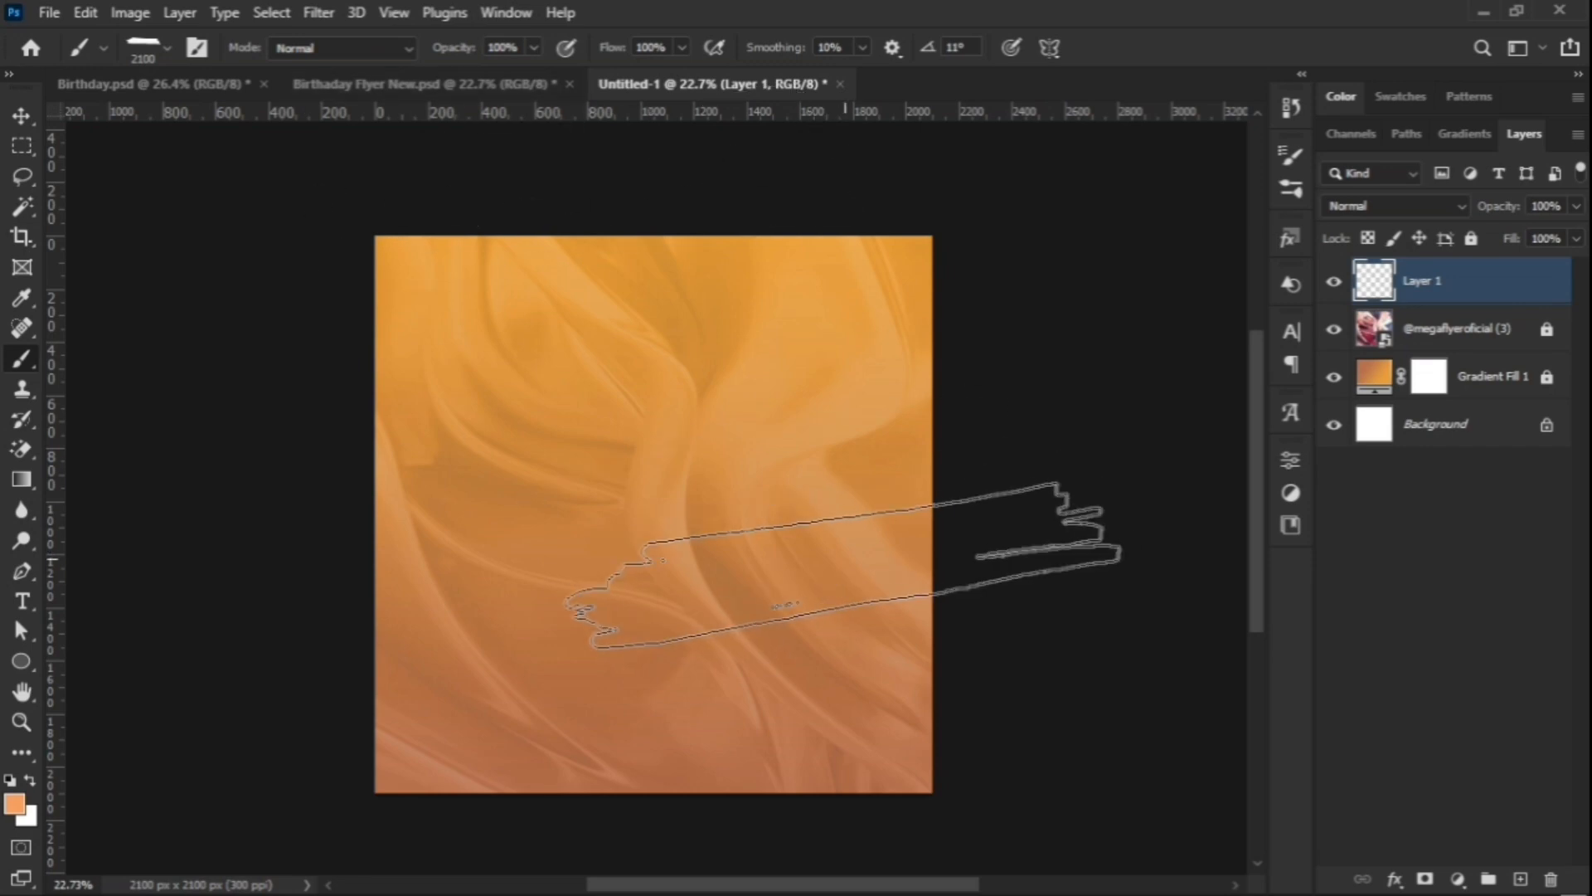
Step: Enlarge the brush to 3600 px and tilt its tip to 8°
key("bracketright")
key("bracketright")
key("bracketright")
key("bracketright")
key("bracketright")
key("bracketright")
key("bracketright")
key("bracketright")
key("bracketright")
key("bracketright")
key("bracketright")
key("bracketright")
key("bracketright")
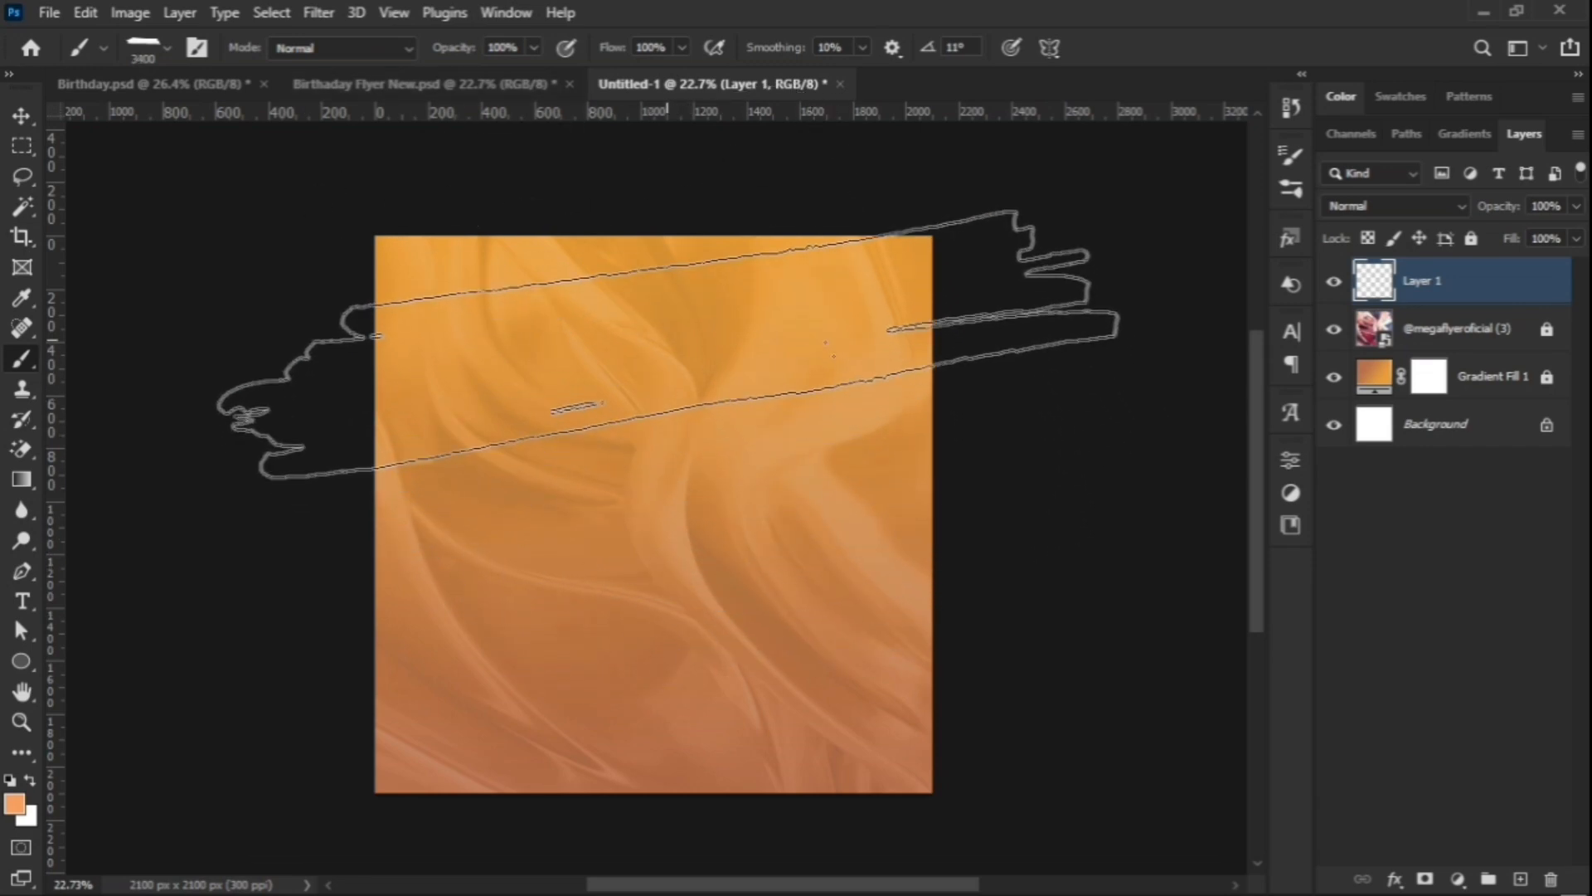
key("bracketright")
key("bracketright")
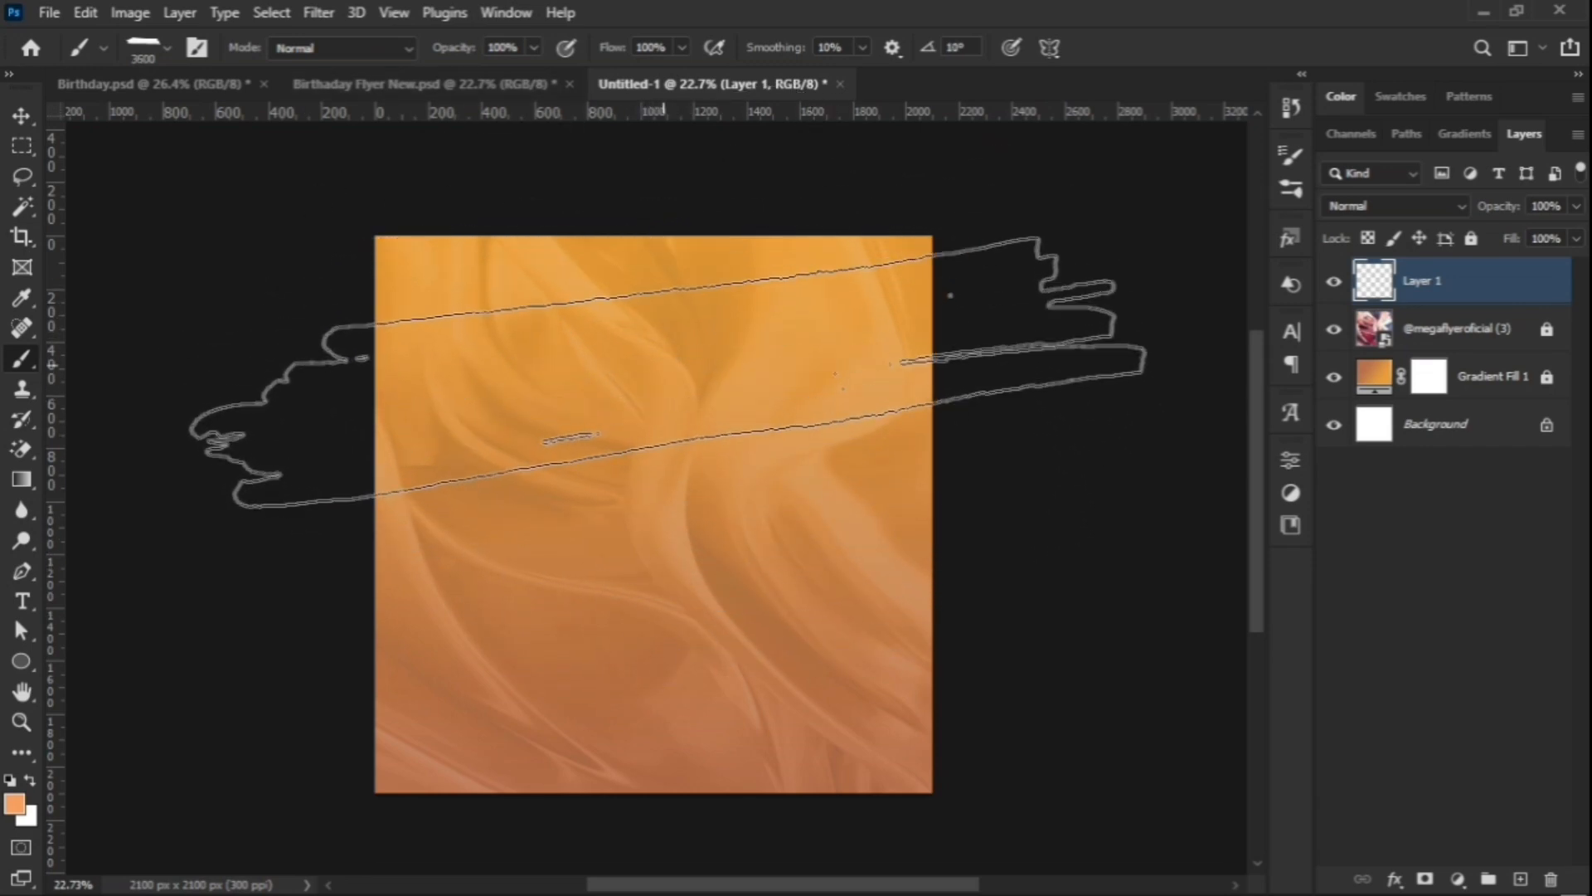
key("Right")
key("Right")
key("Right")
key("Right")
key("Right")
key("Right")
key("Right")
key("Right")
key("Right")
key("Right")
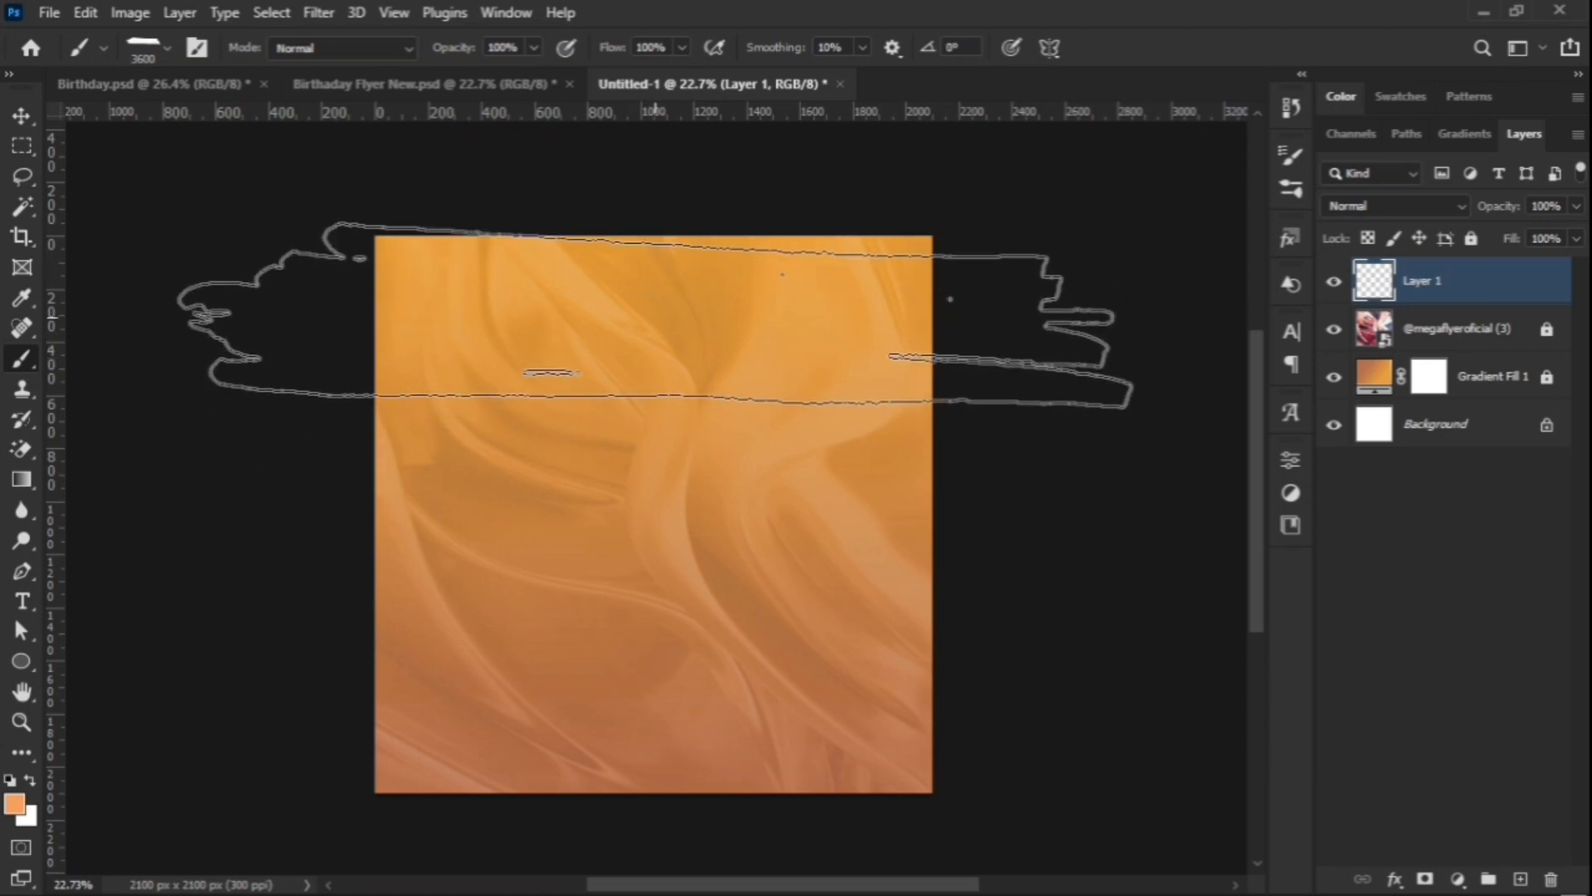
key("Left")
key("Left")
key("Left")
key("Left")
key("Left")
key("Left")
key("Left")
key("Left")
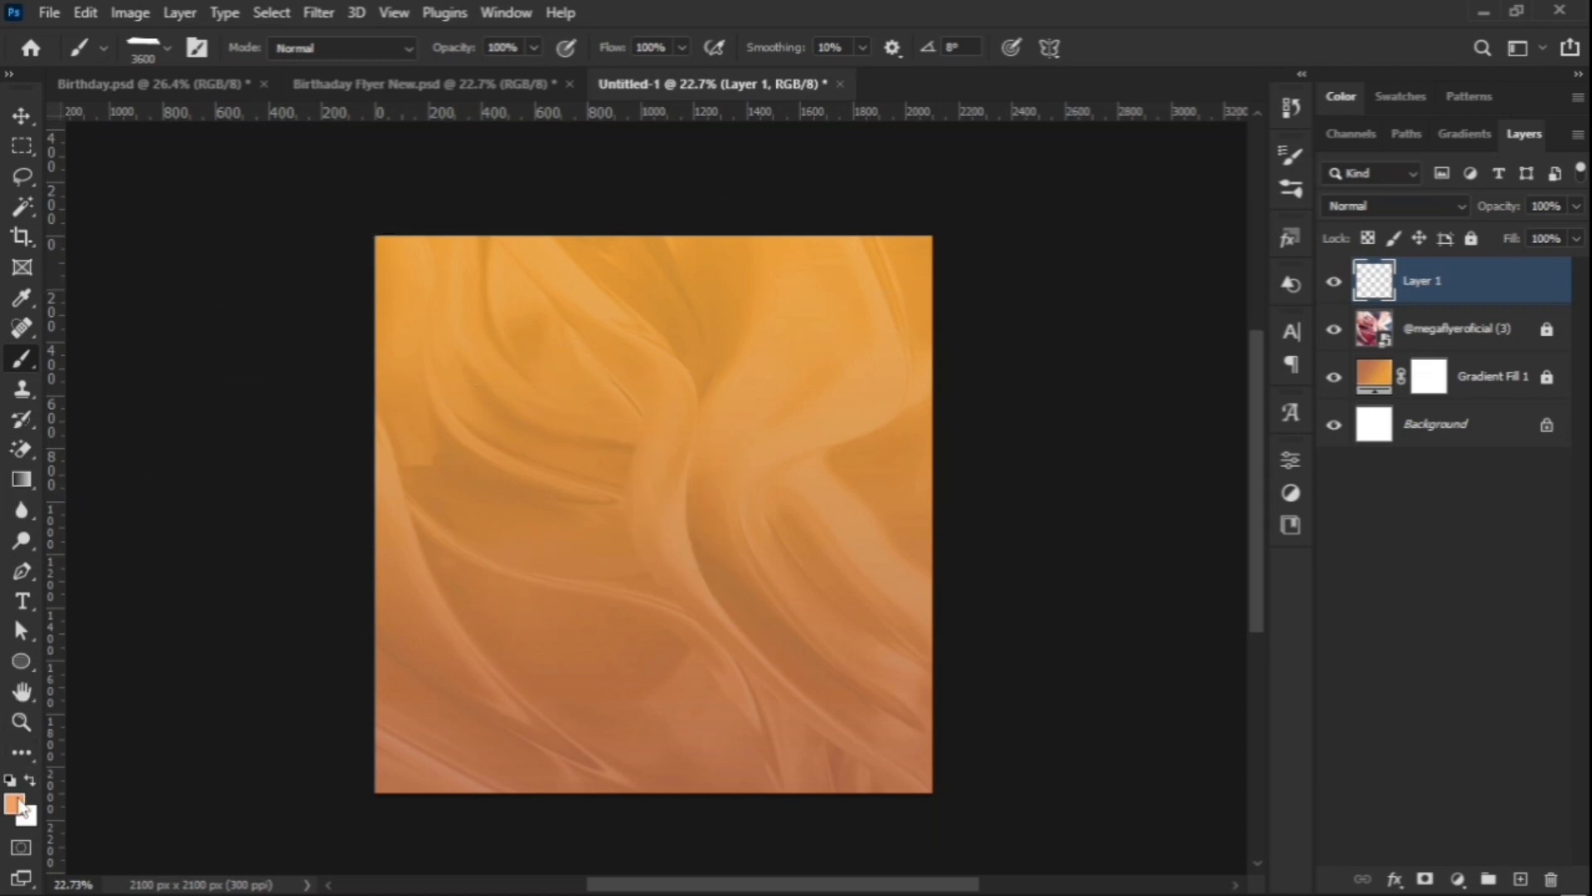
Step: Set the foreground colour to white ffffff and stamp strokes across the canvas top and bottom
left_click(15, 803)
left_click(975, 492)
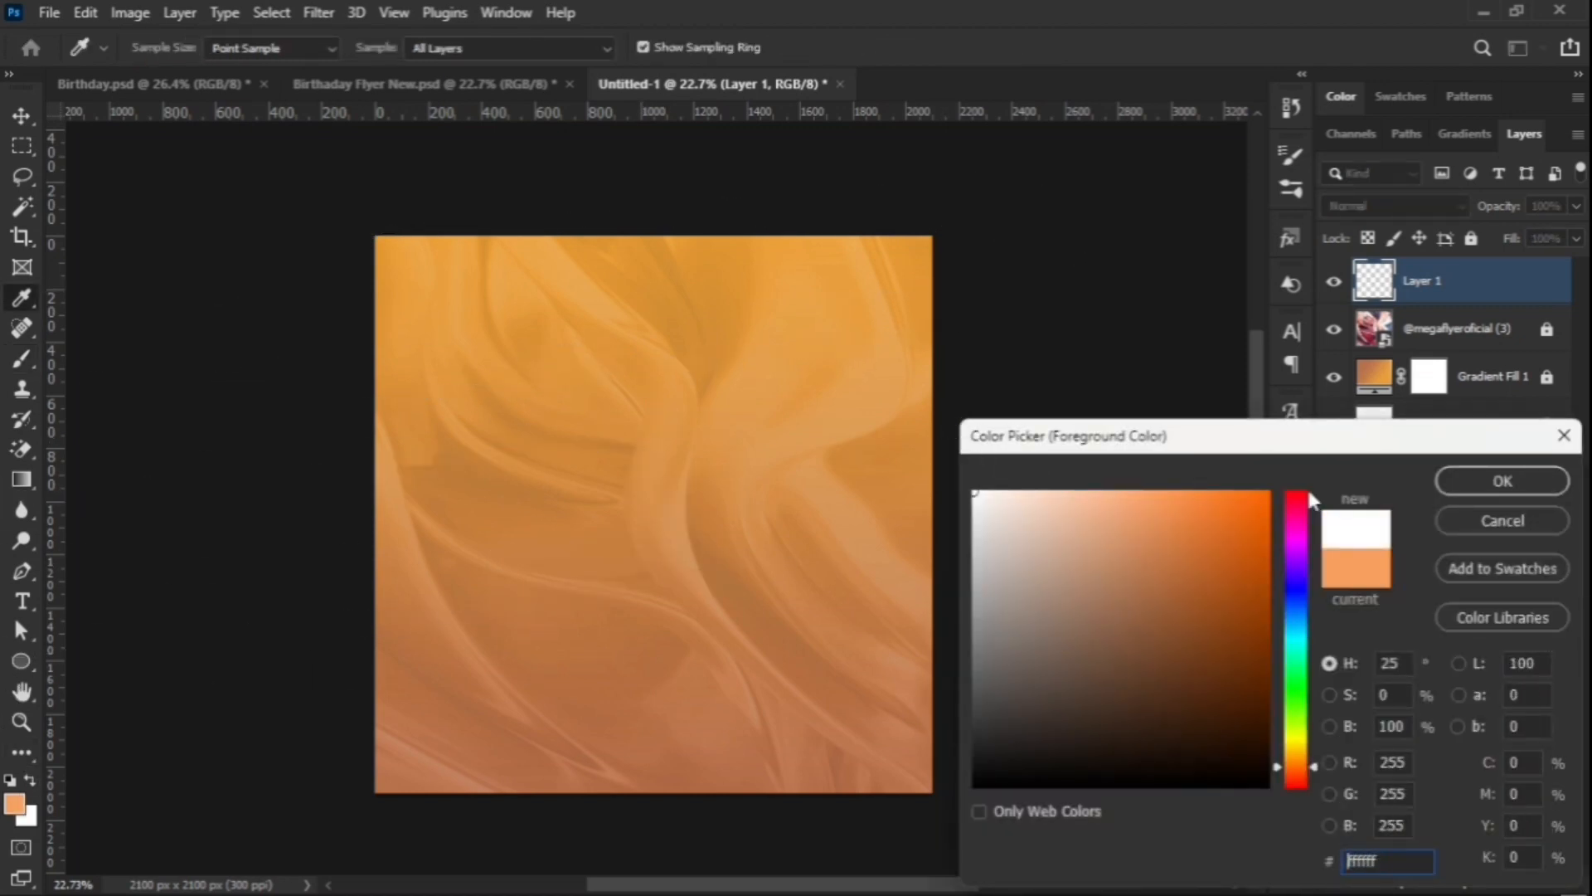
left_click(1503, 481)
key("b")
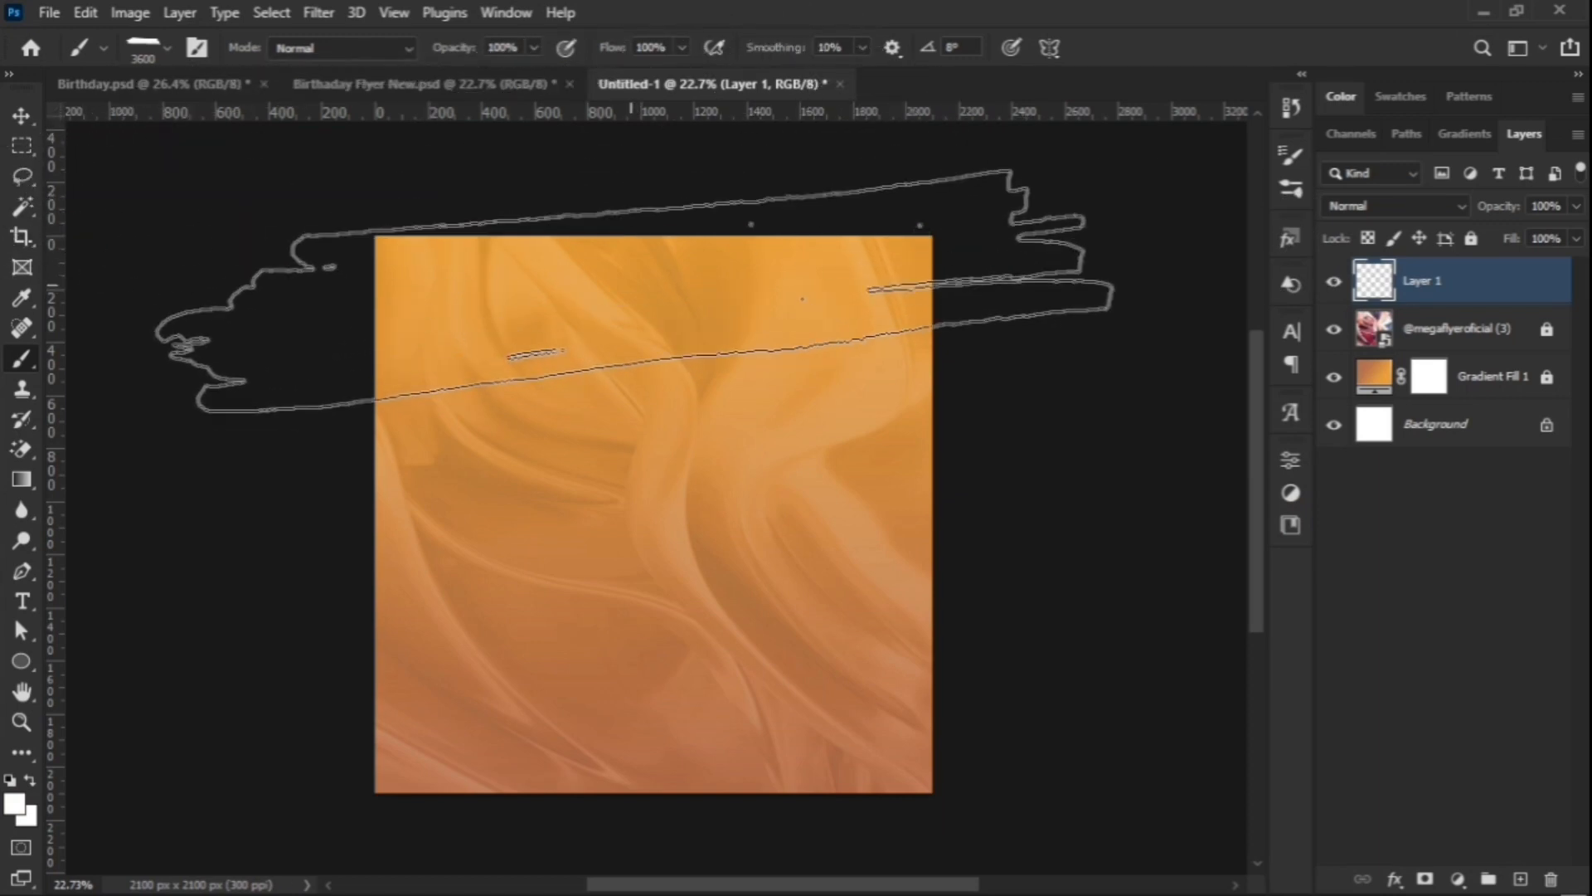
left_click(631, 295)
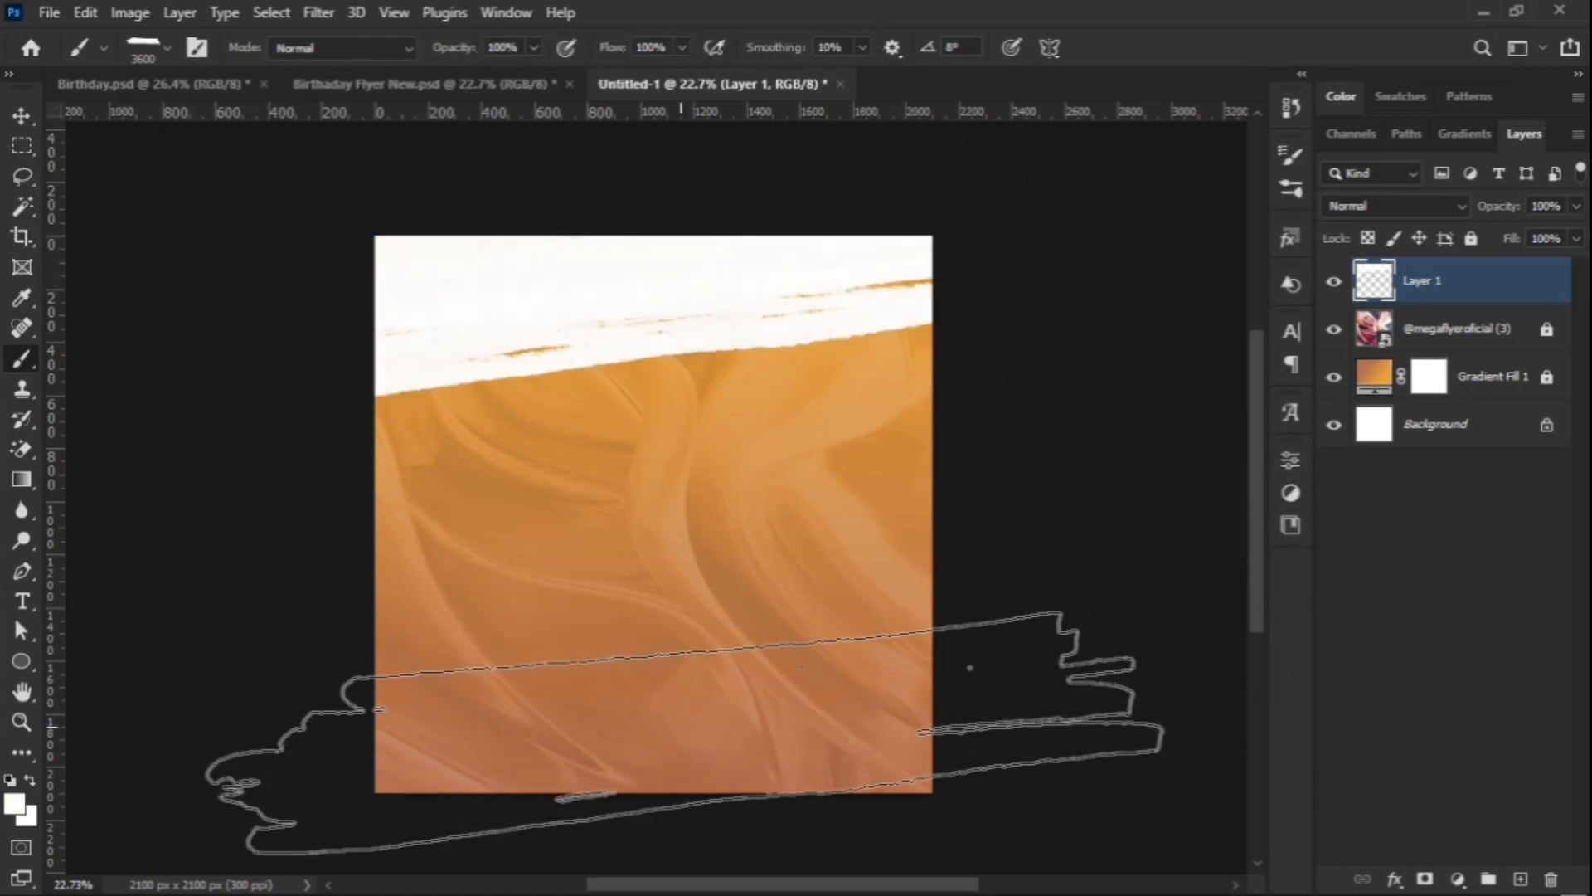
left_click(690, 755)
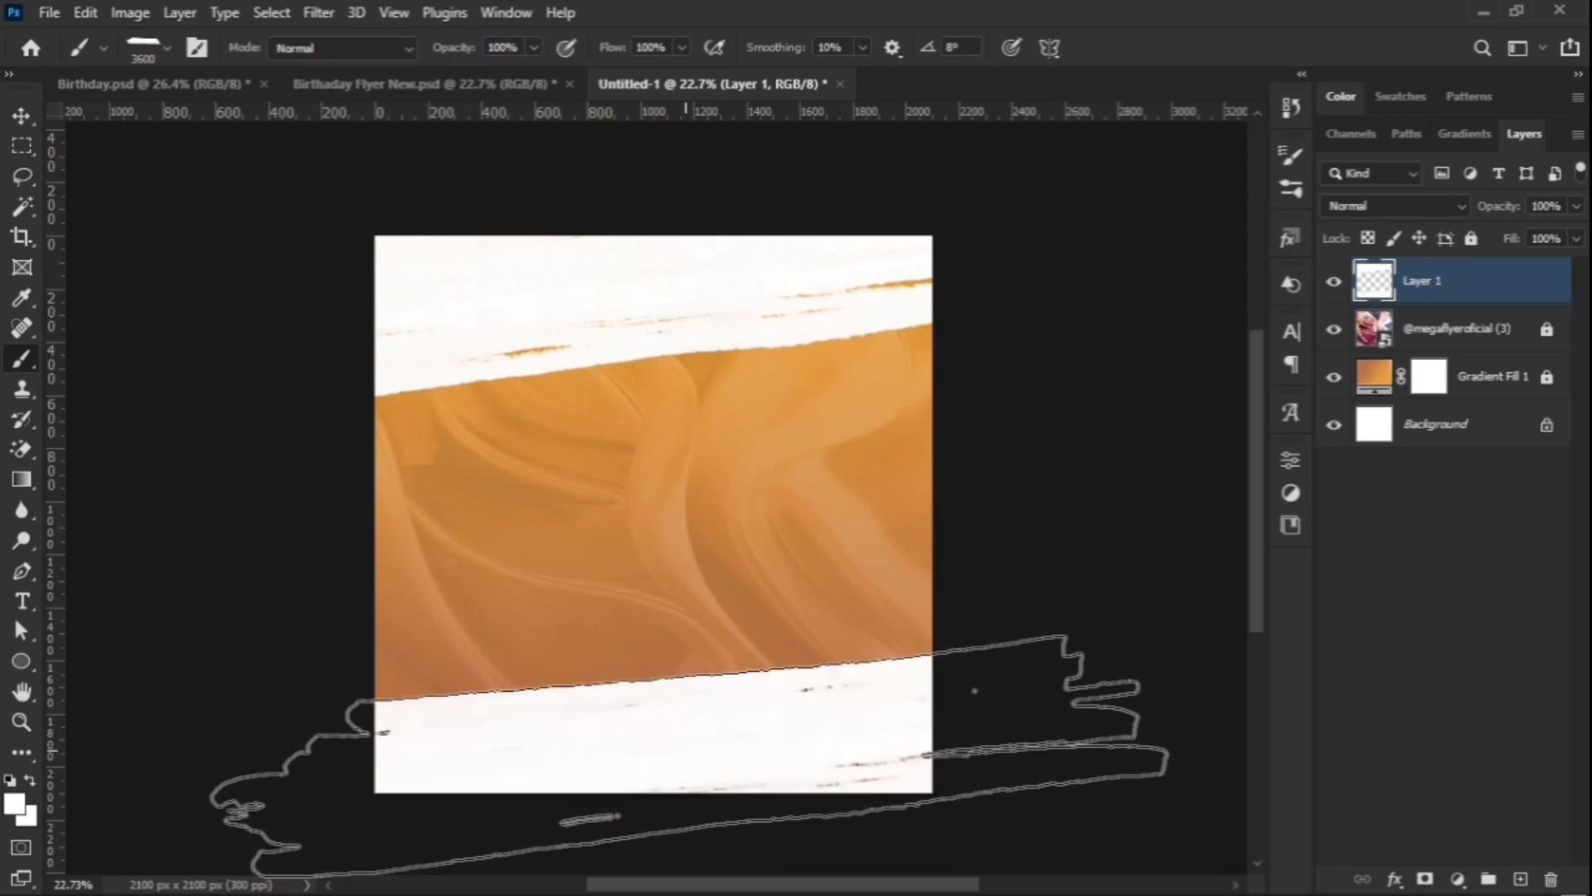
left_click(21, 116)
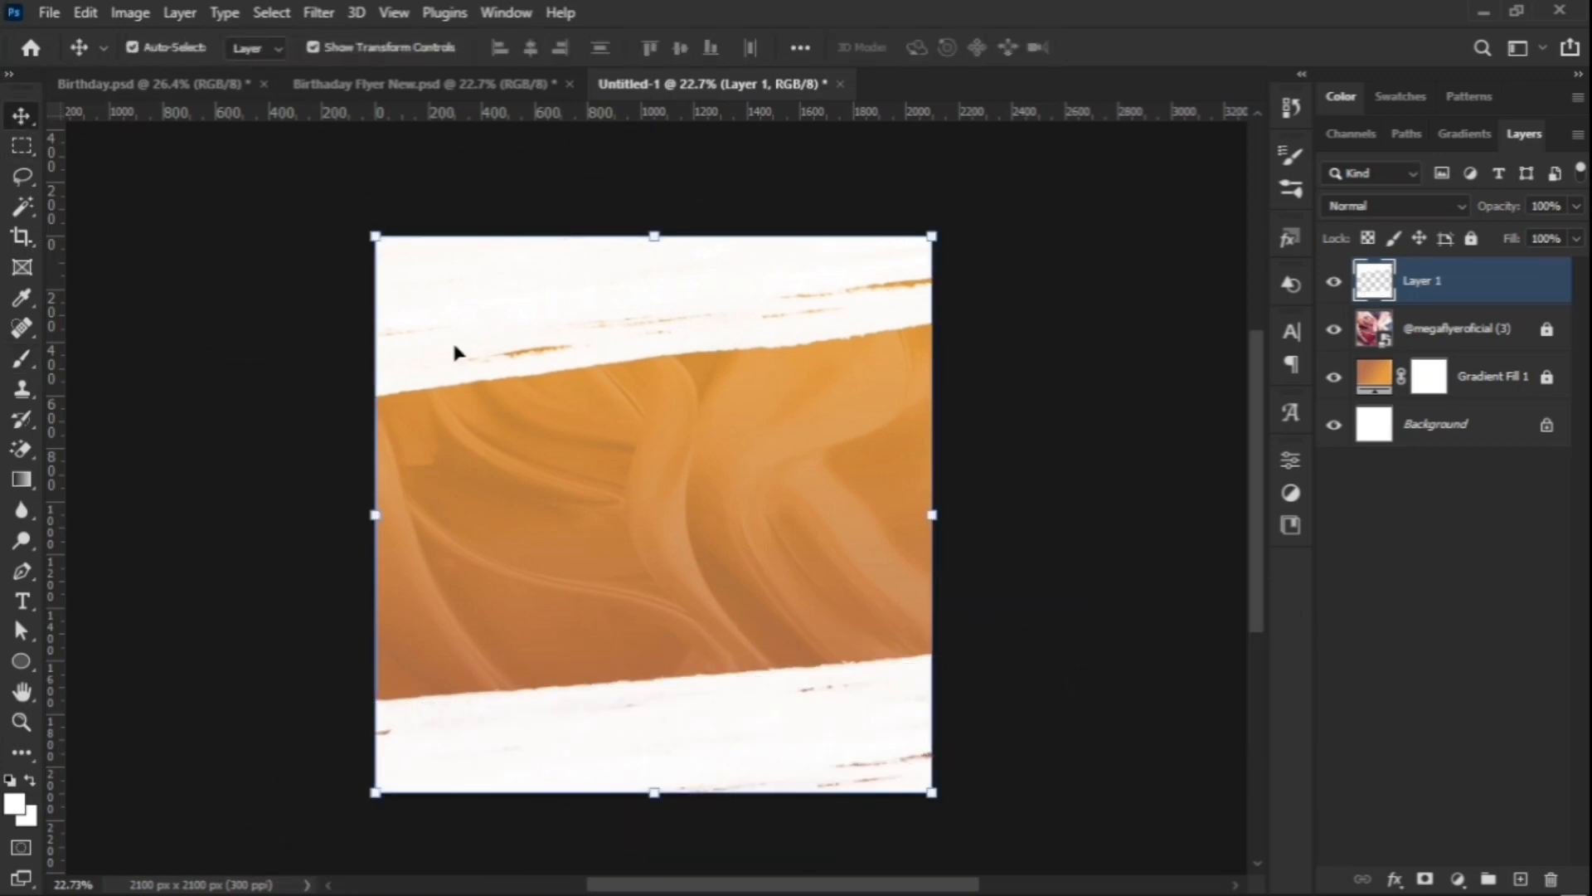
scroll(776, 426, "up", 2)
scroll(929, 370, "down", 1)
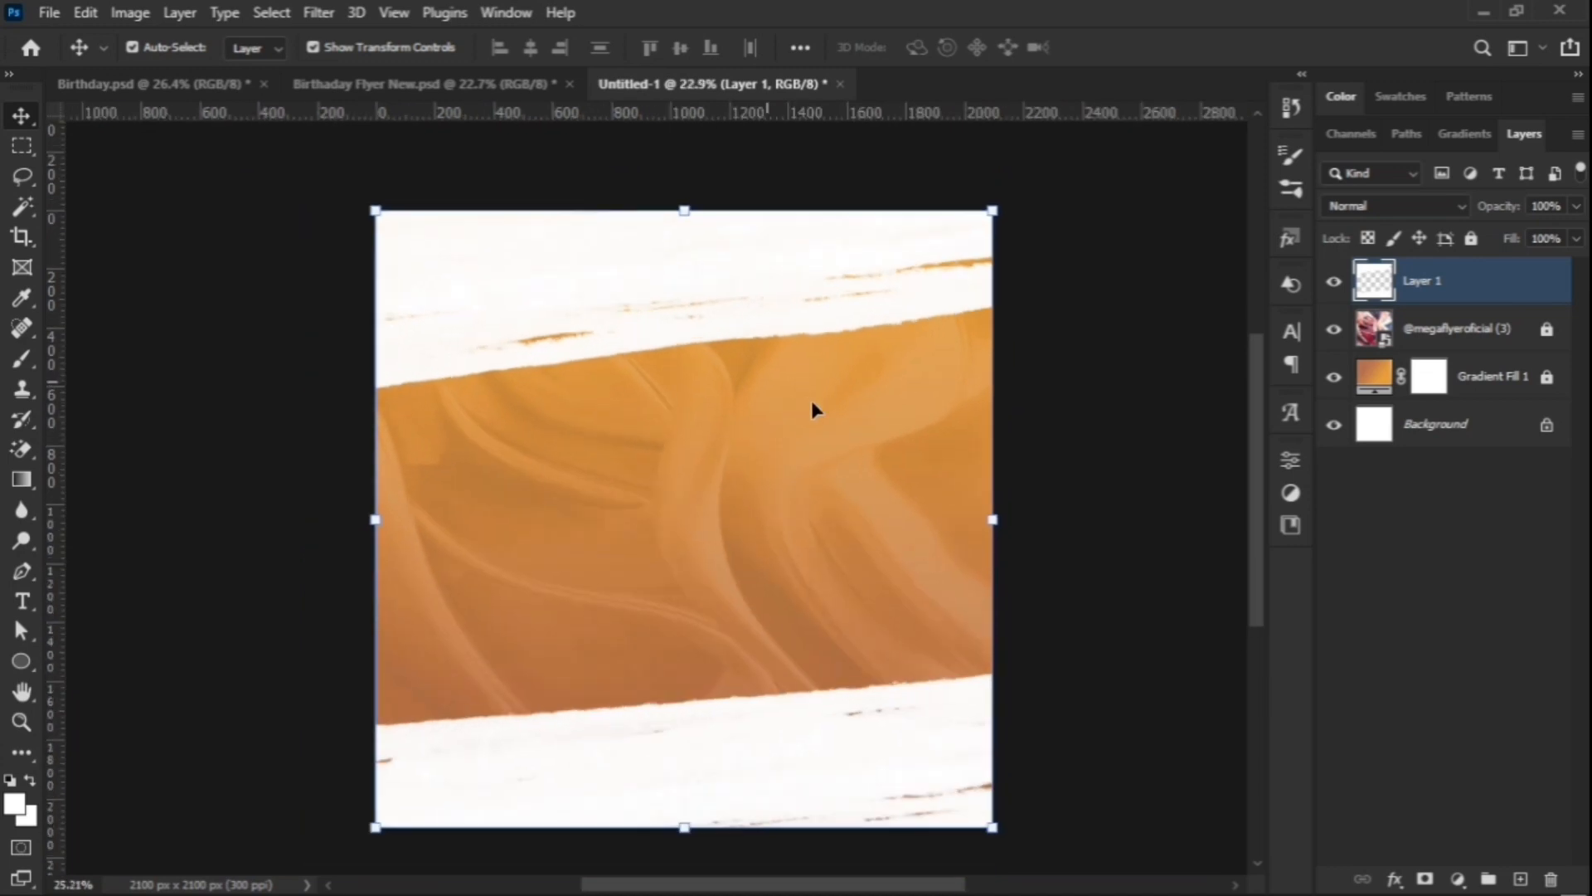
left_click(1115, 429)
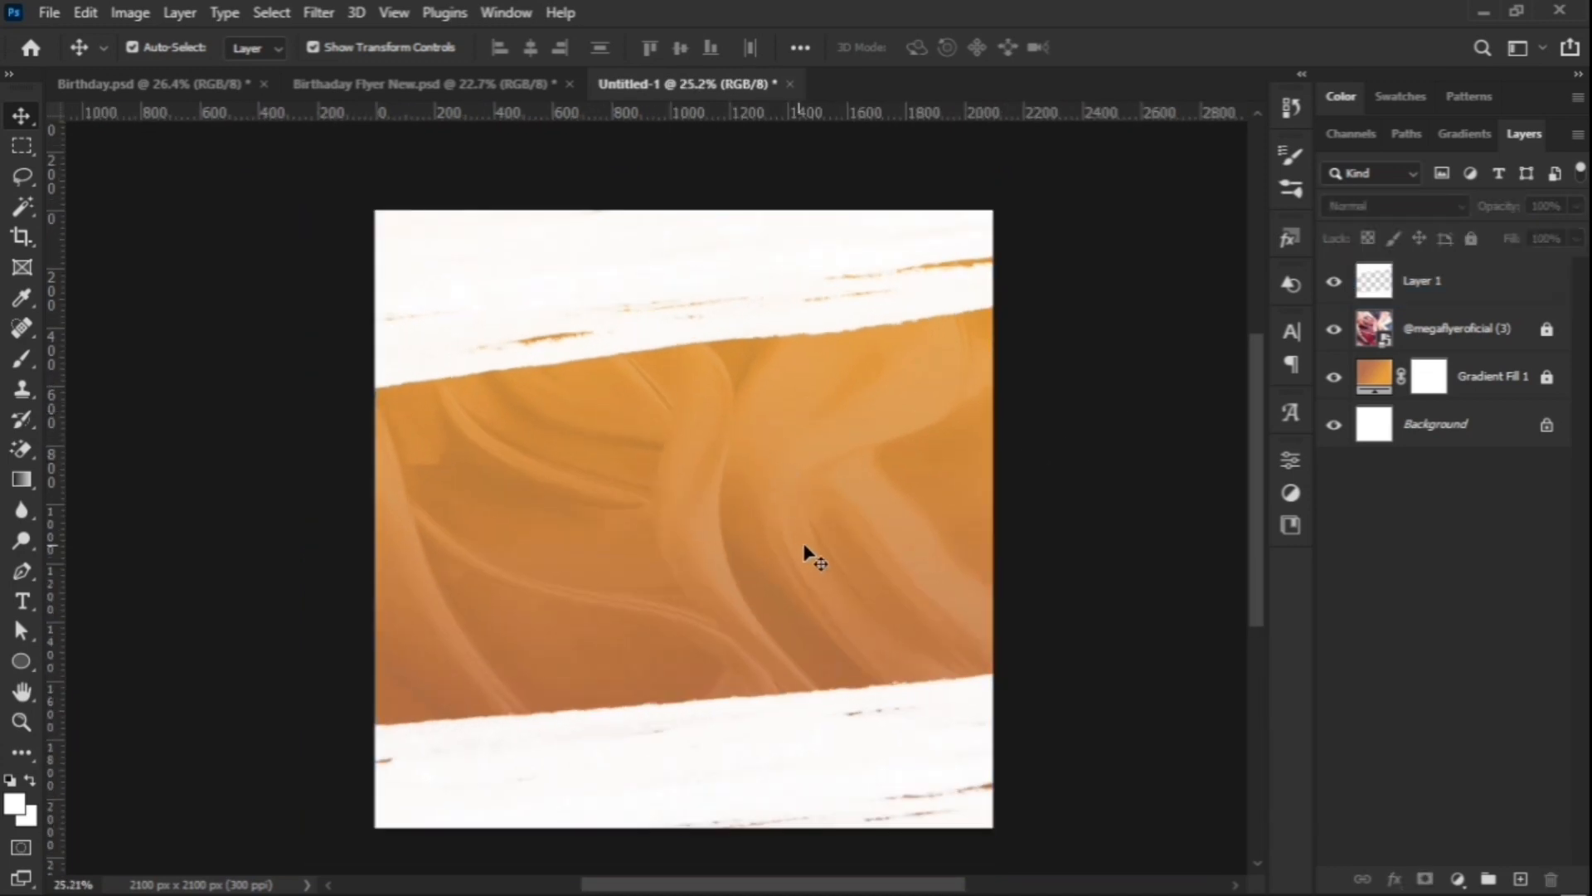
left_click(1453, 298)
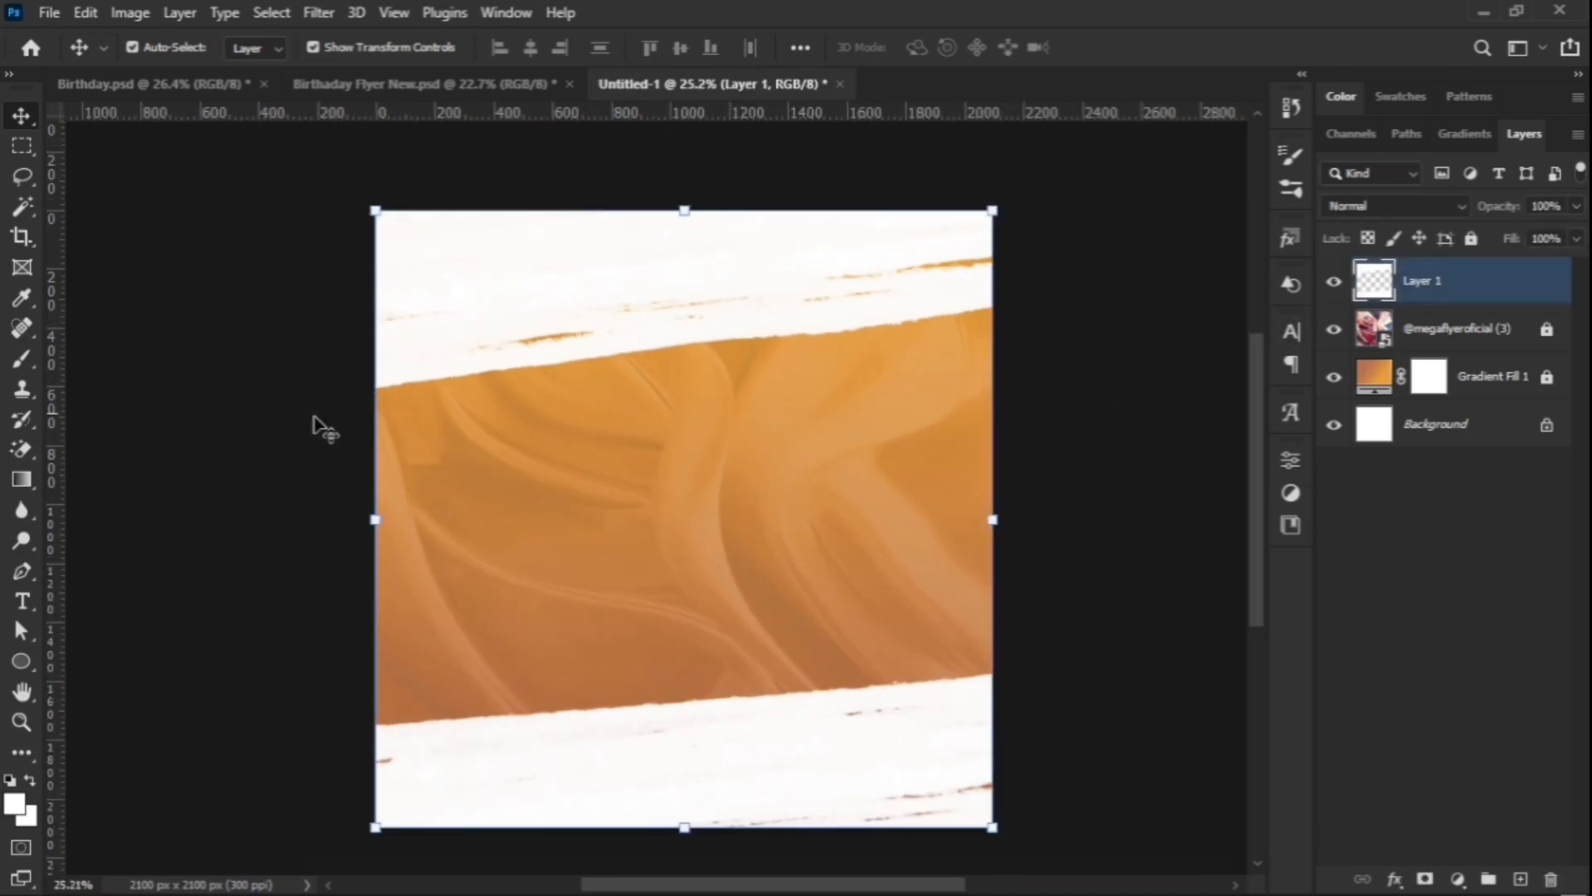
Step: Type the name text on the orange band and enlarge it across the band
left_click(23, 602)
left_click(509, 455)
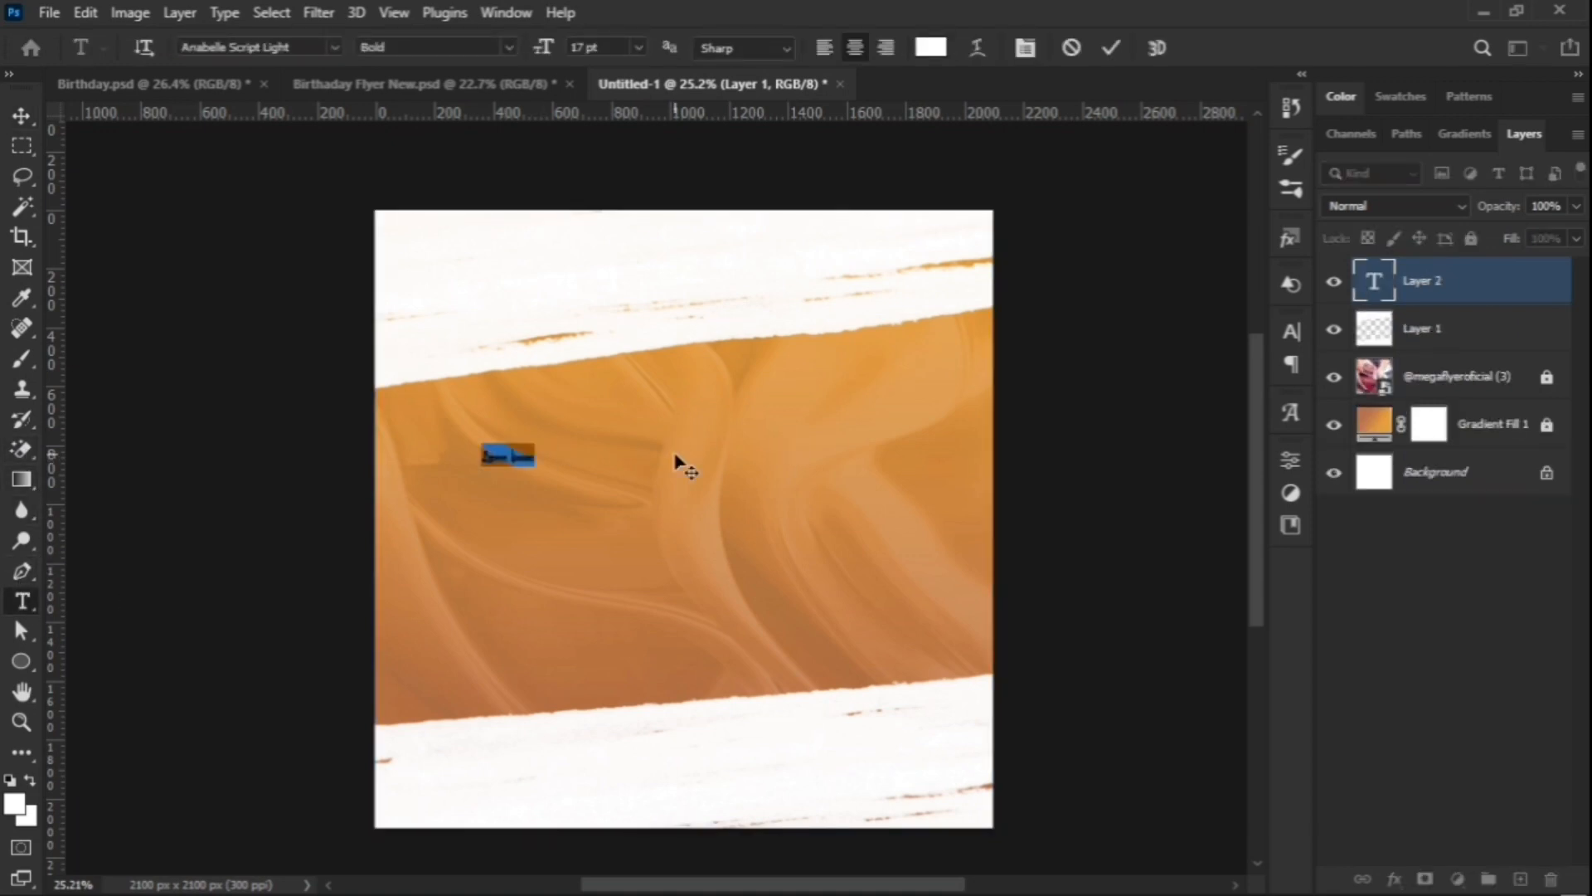
key("BackSpace")
type("HAPPY")
left_click(1111, 47)
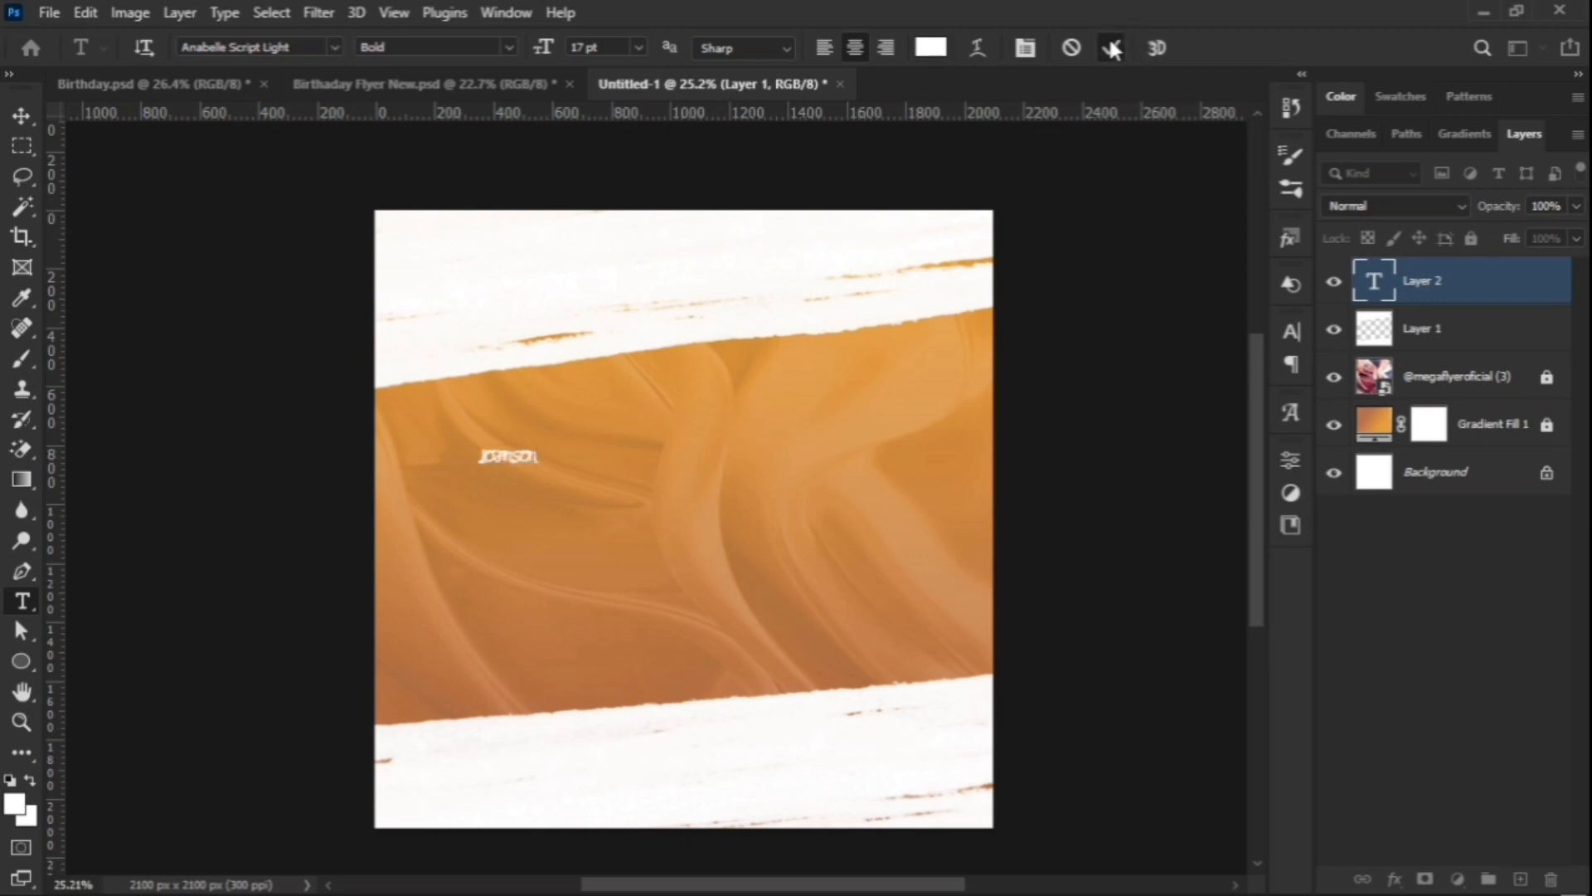
left_click(21, 116)
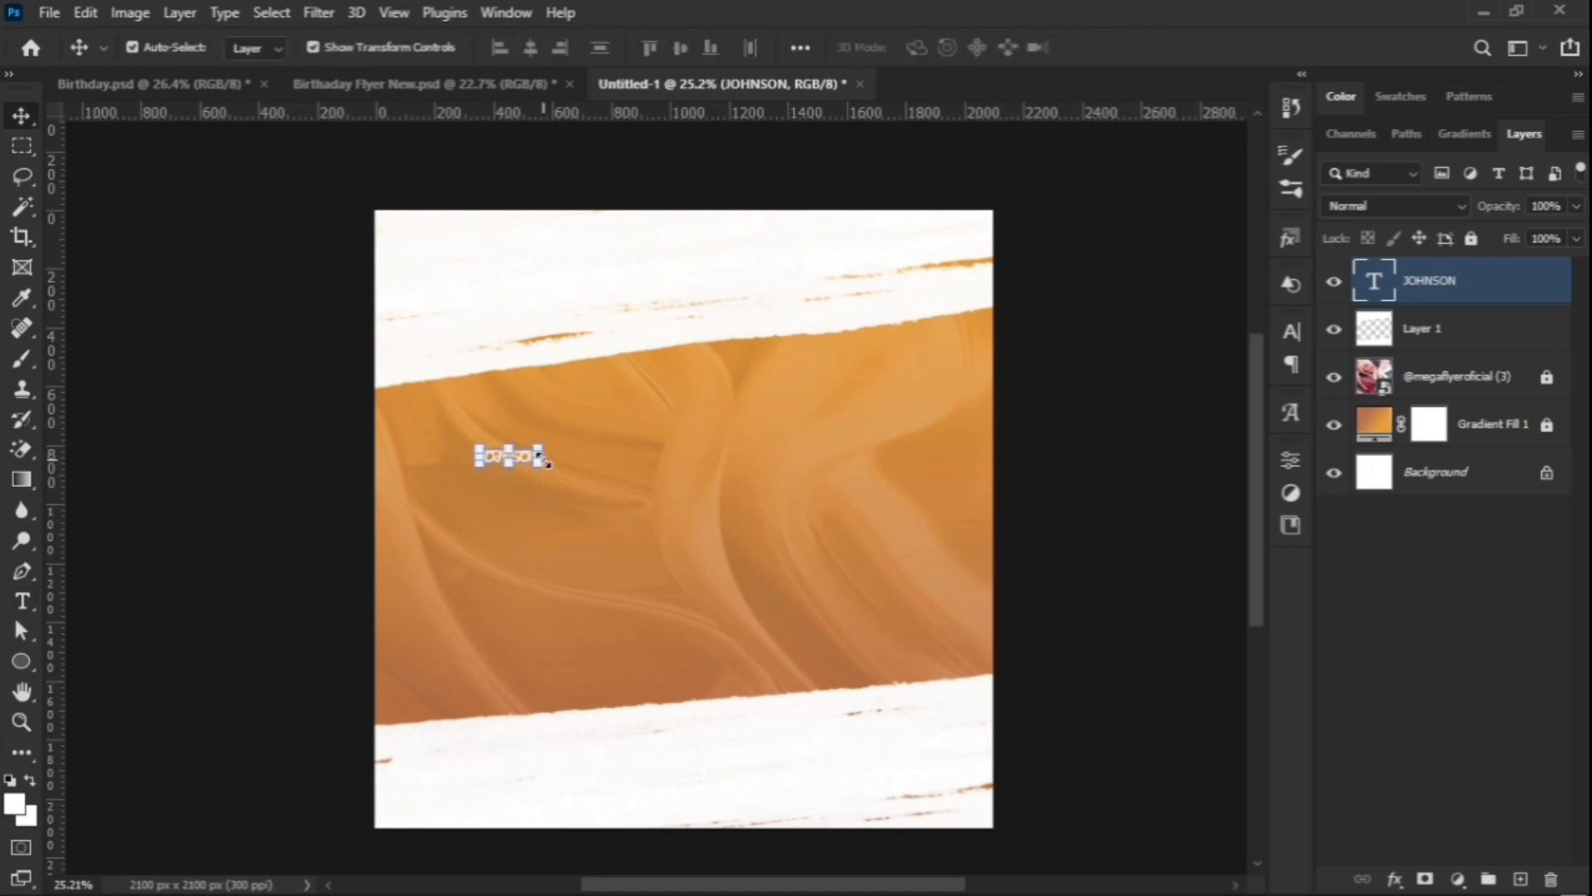
left_click_drag(545, 463, 888, 589)
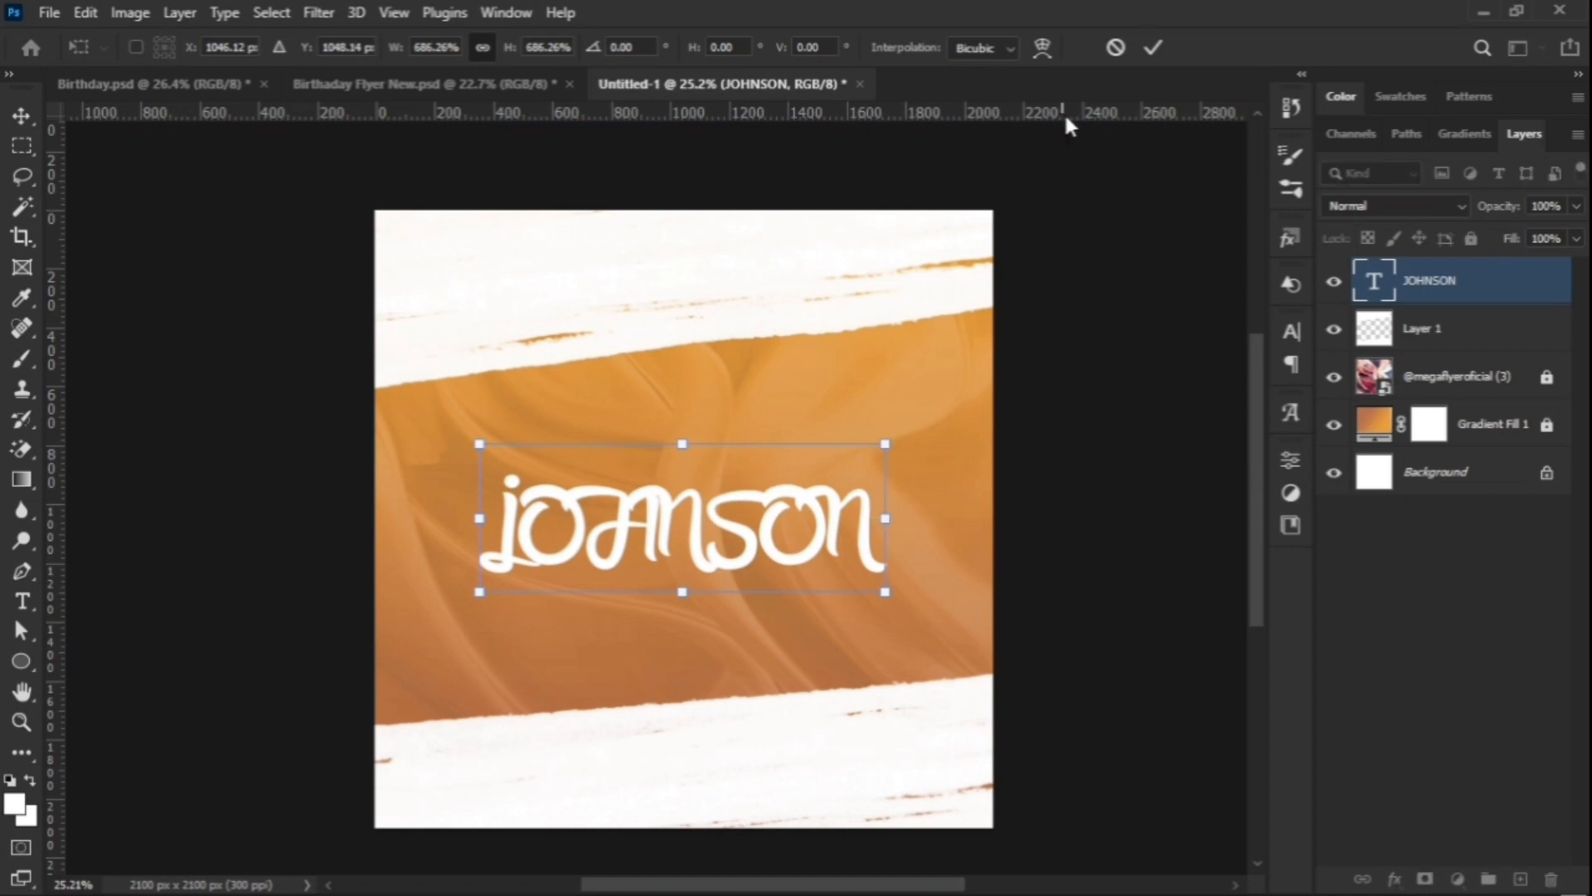
left_click(1156, 52)
Step: Set the name to Montserrat with -100 tracking, move it up, and drop its fill to 0%
left_click(1306, 329)
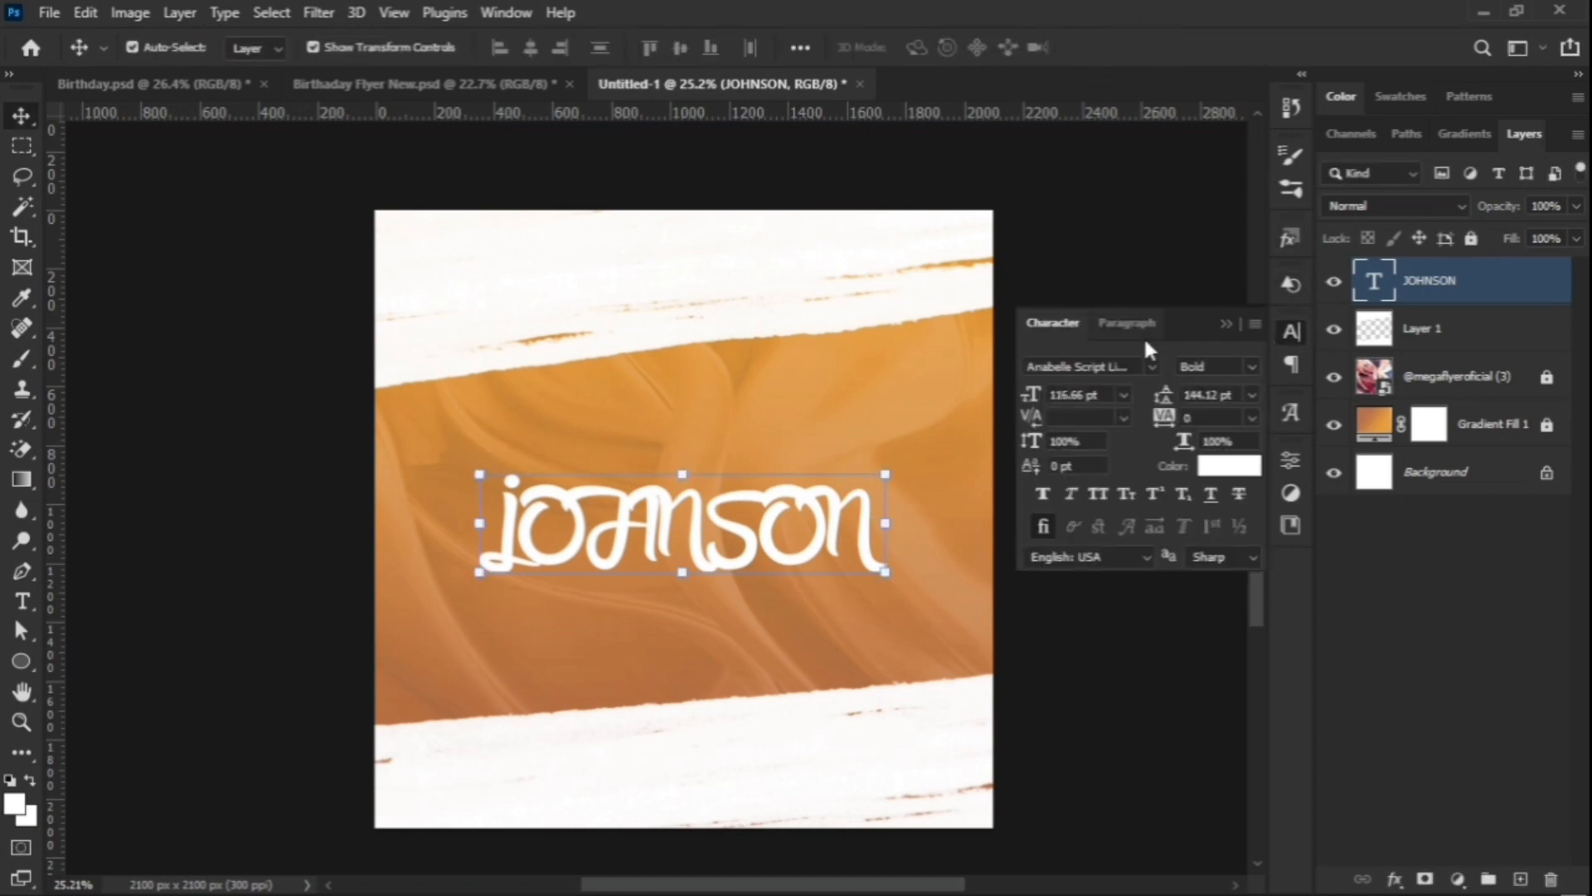
left_click(1152, 367)
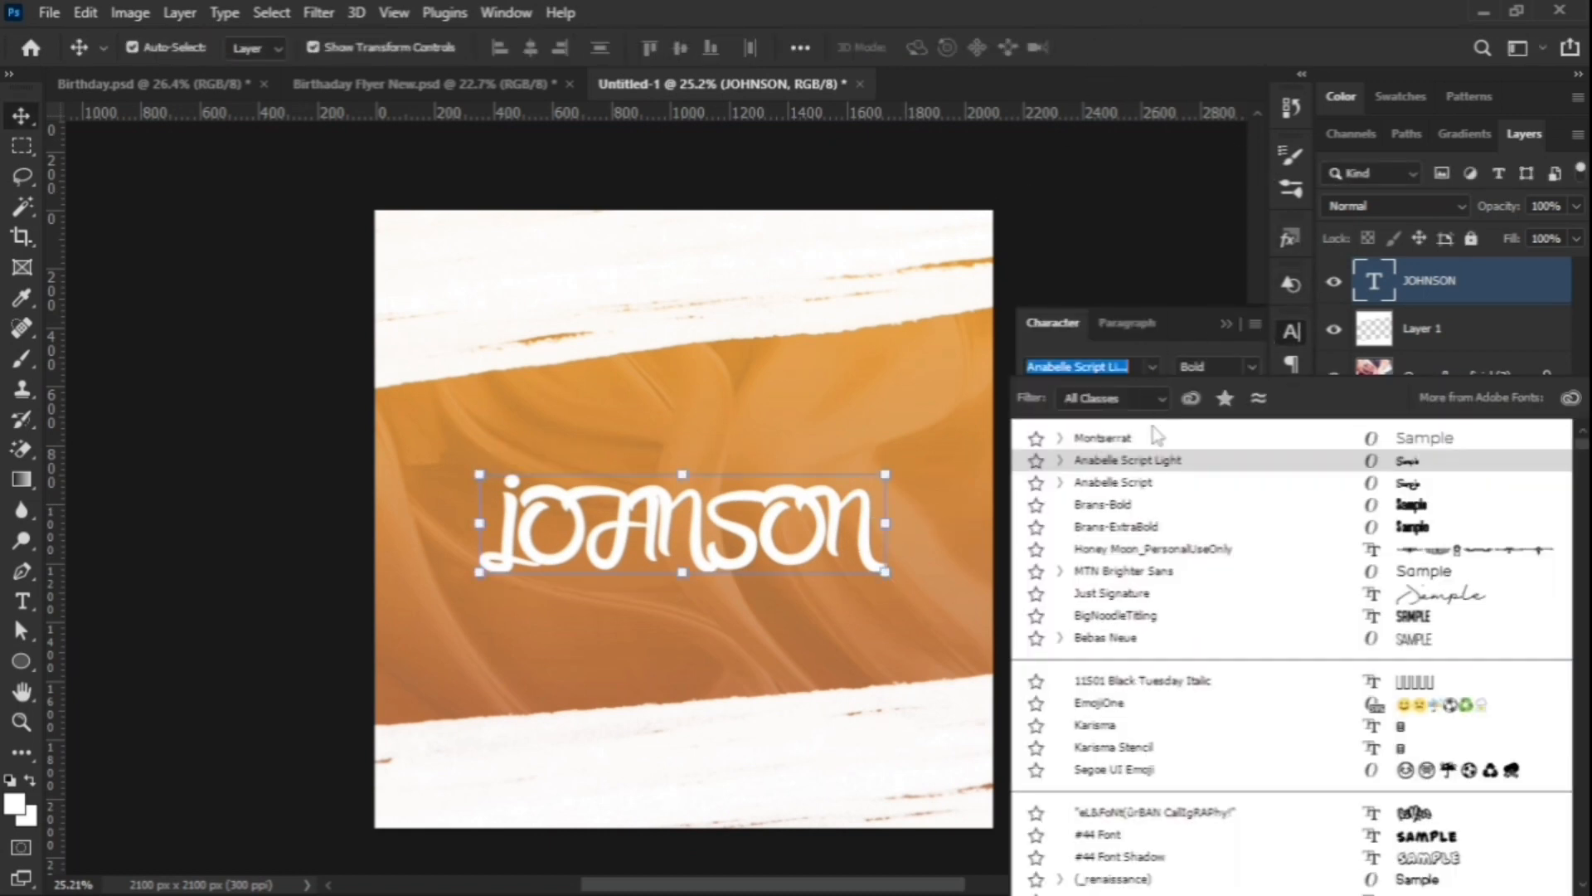
left_click(1107, 438)
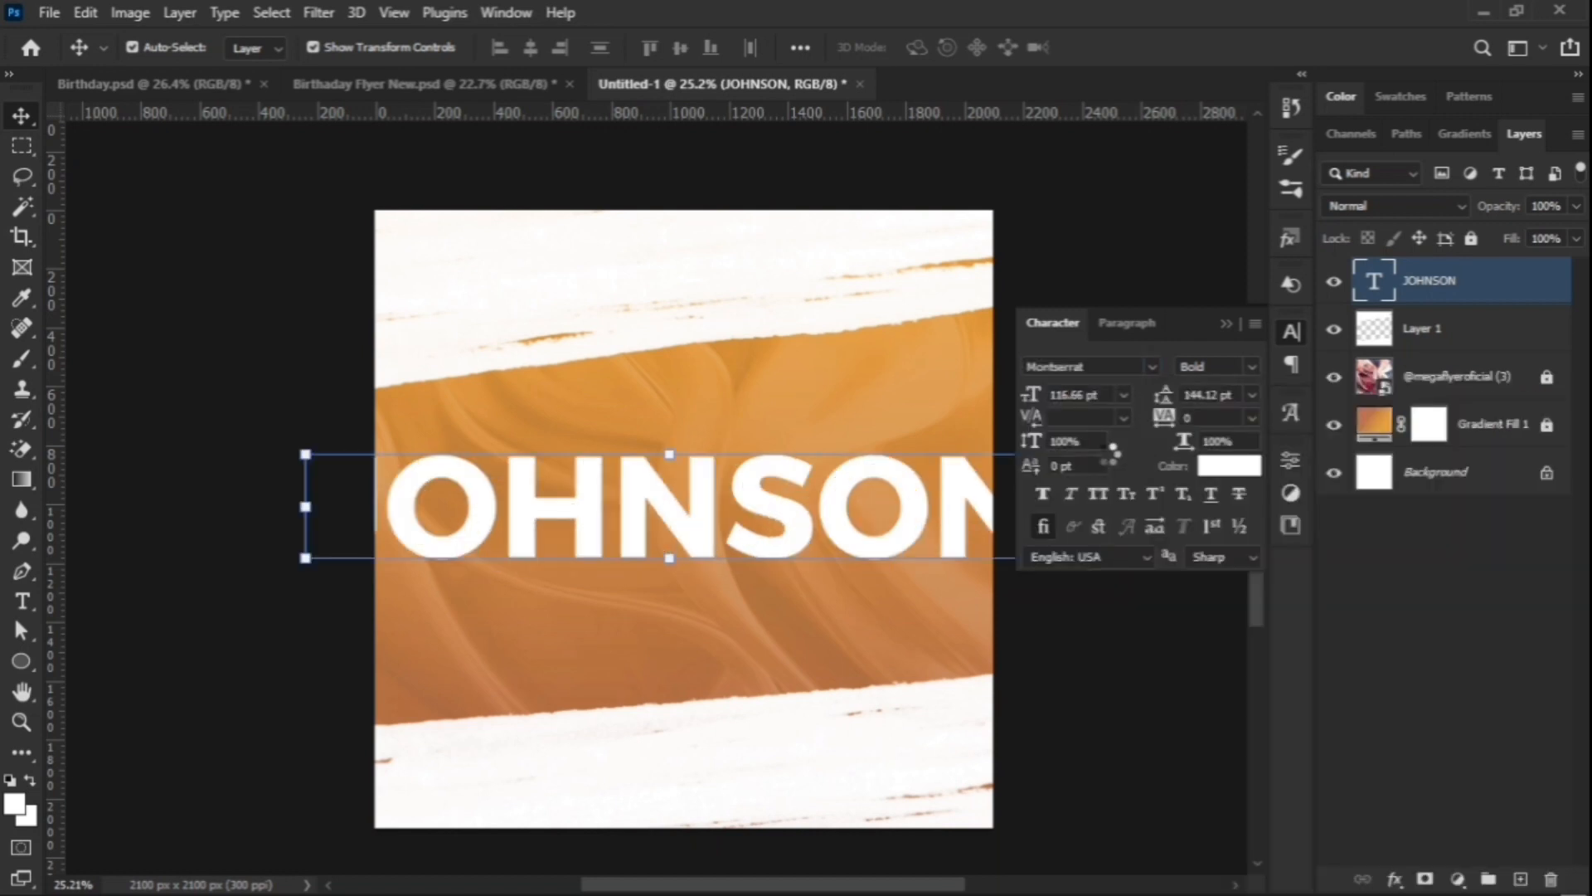
left_click_drag(1165, 419, 1157, 418)
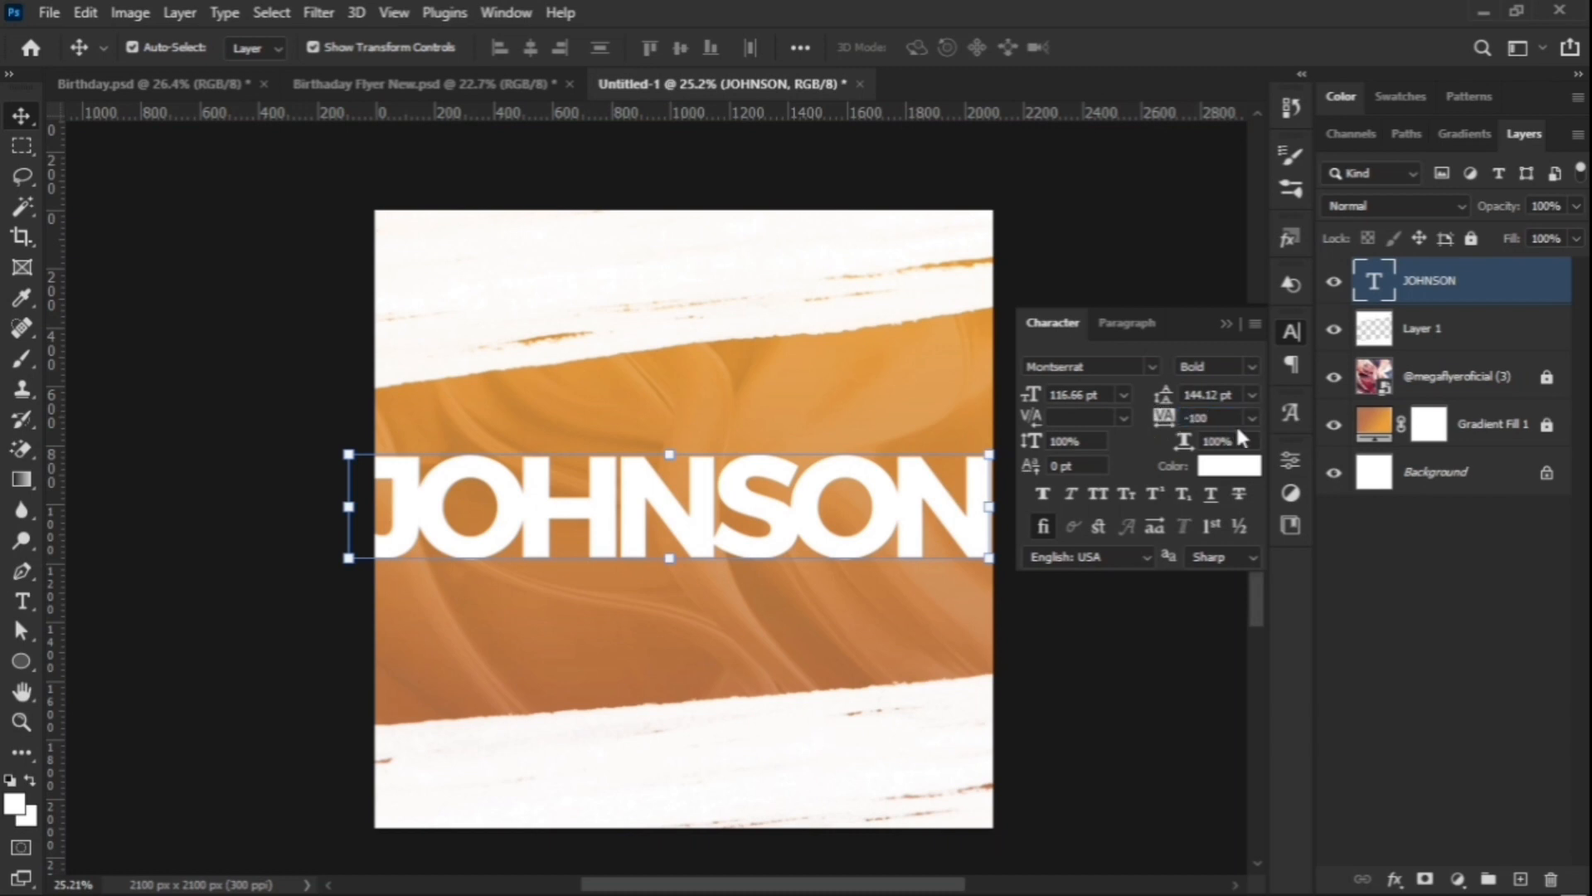
left_click(1226, 324)
left_click_drag(917, 491, 912, 414)
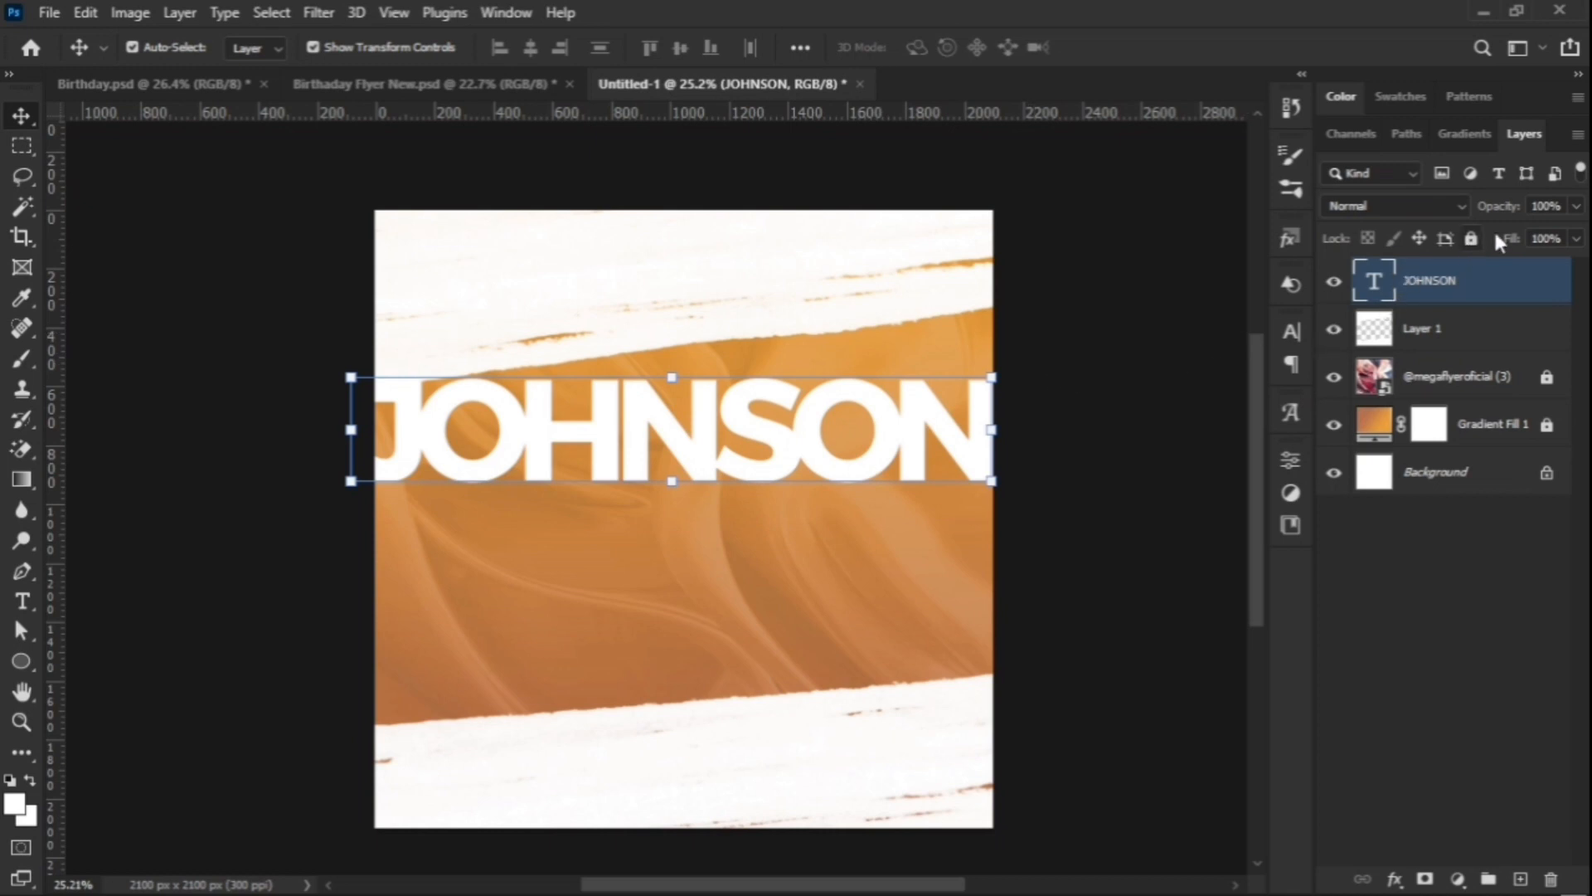
left_click_drag(1362, 297, 1251, 327)
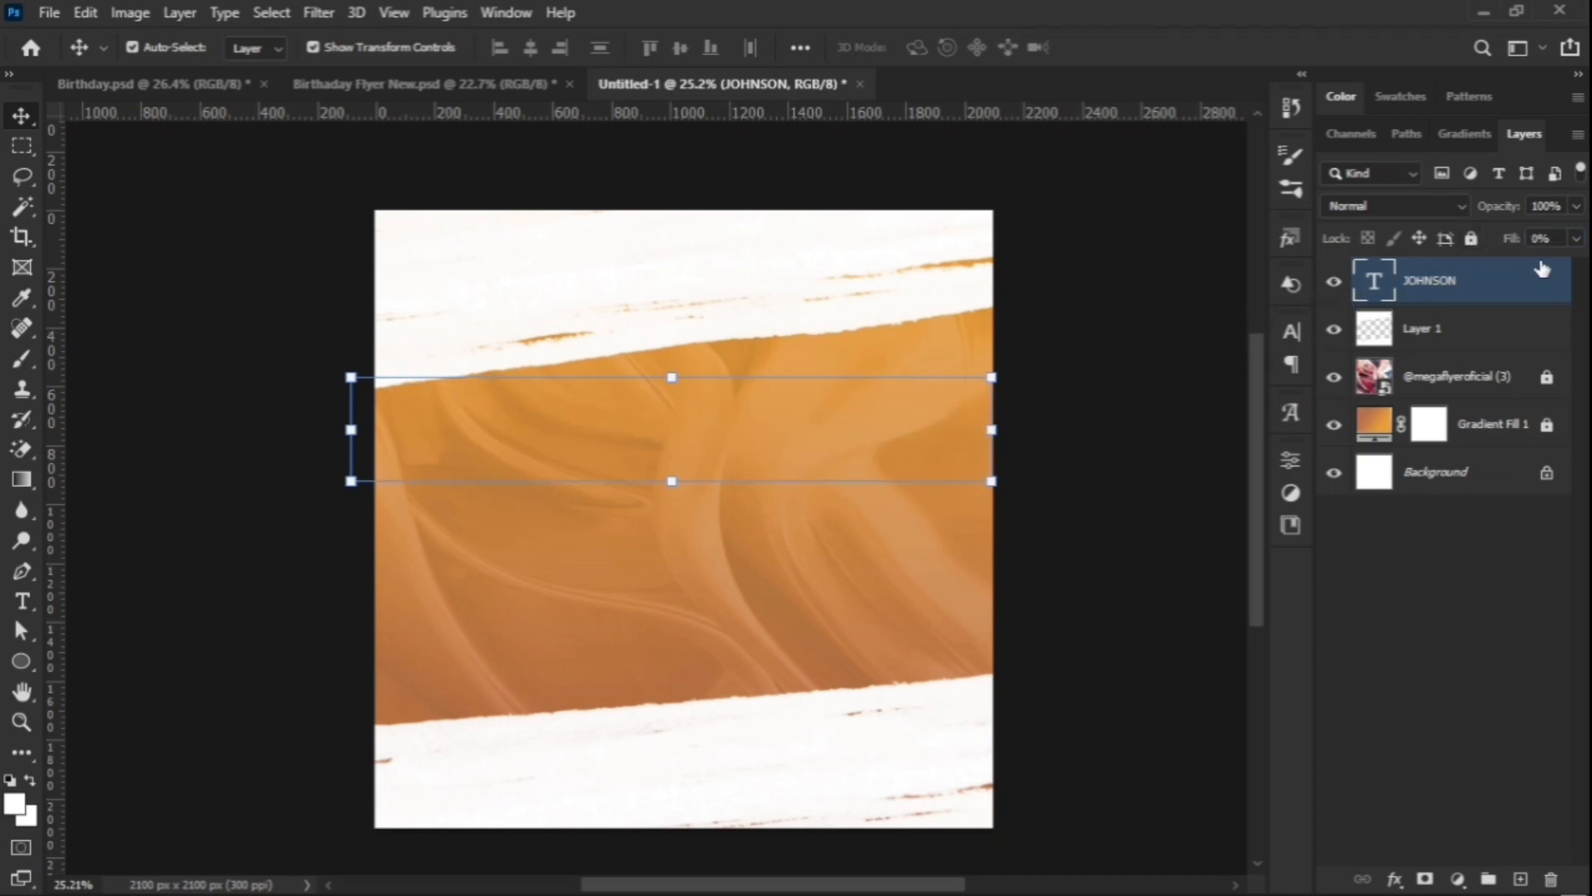
Step: Give the JOHNSON text layer a white 6 px outside Stroke layer style
double_click(1540, 298)
left_click_drag(934, 188, 1275, 192)
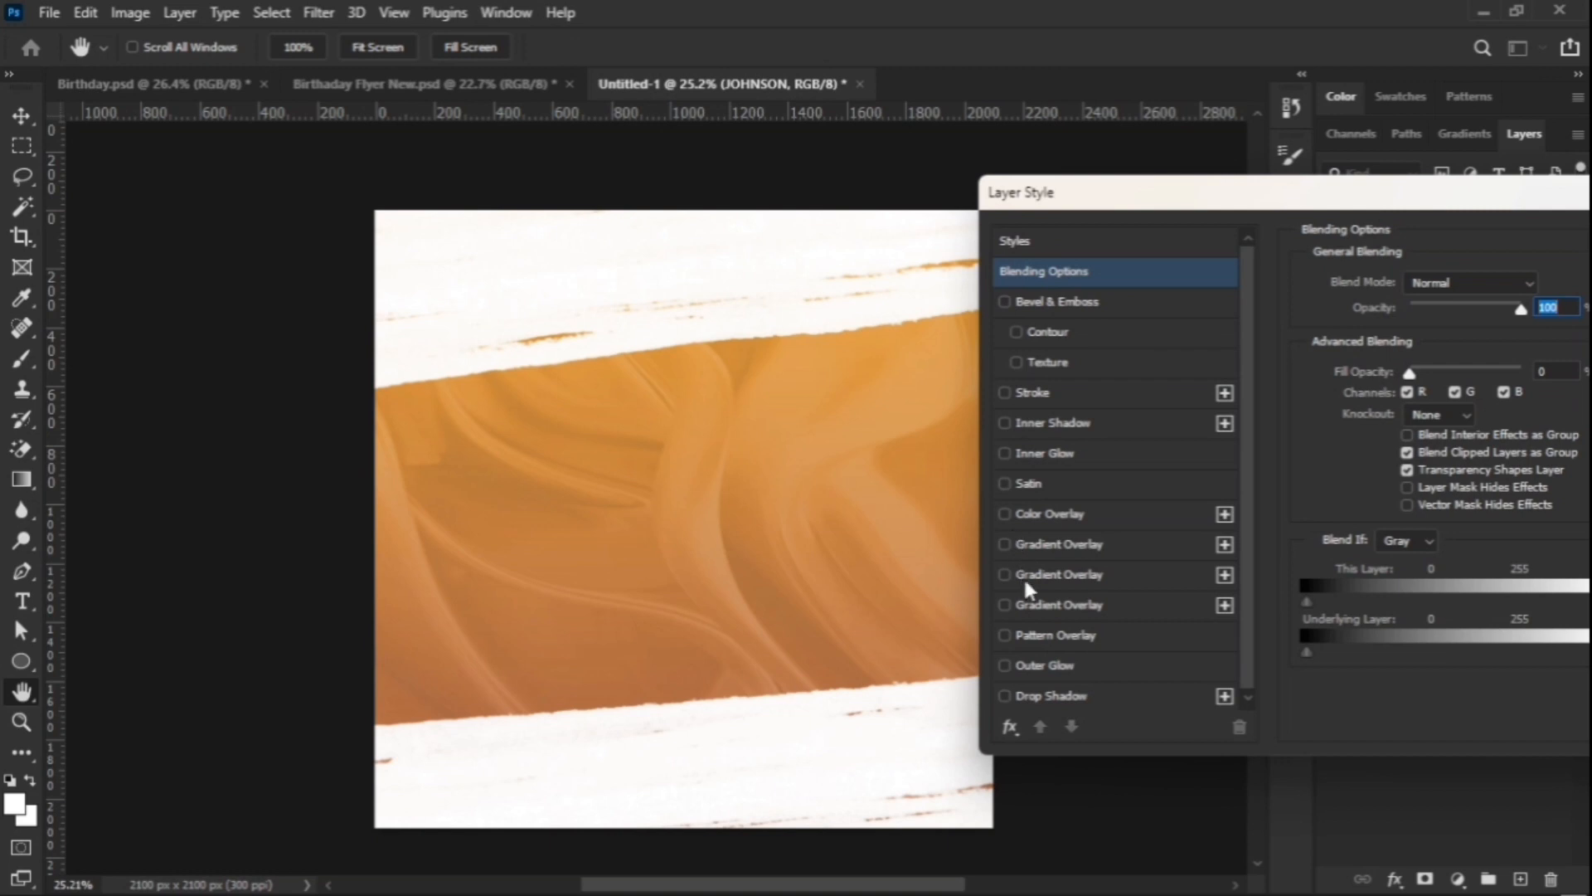
left_click(1005, 395)
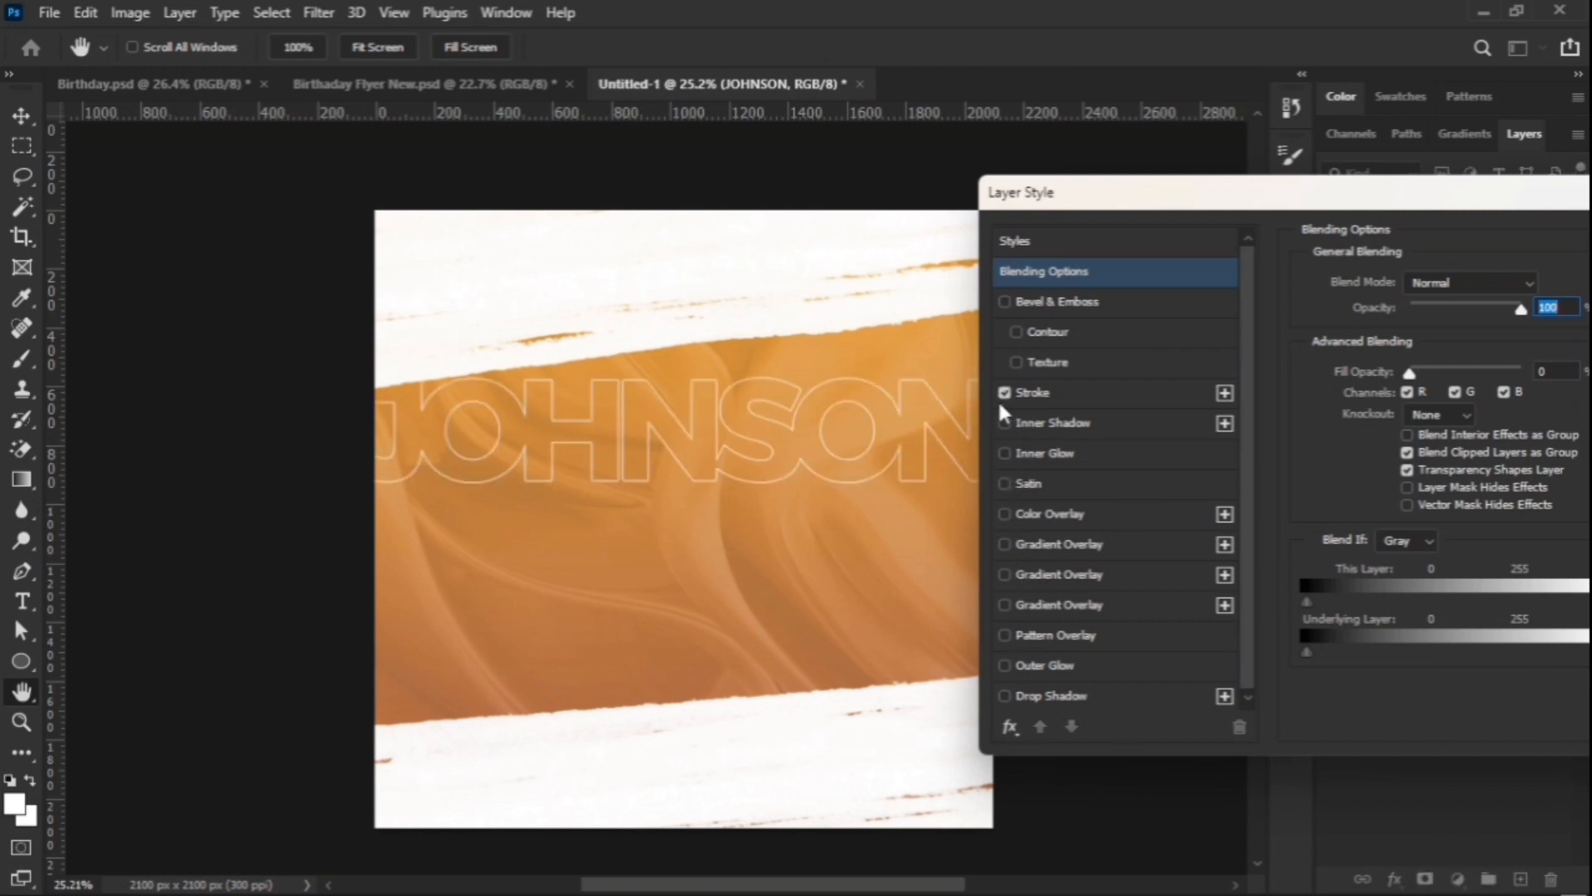
left_click(1144, 400)
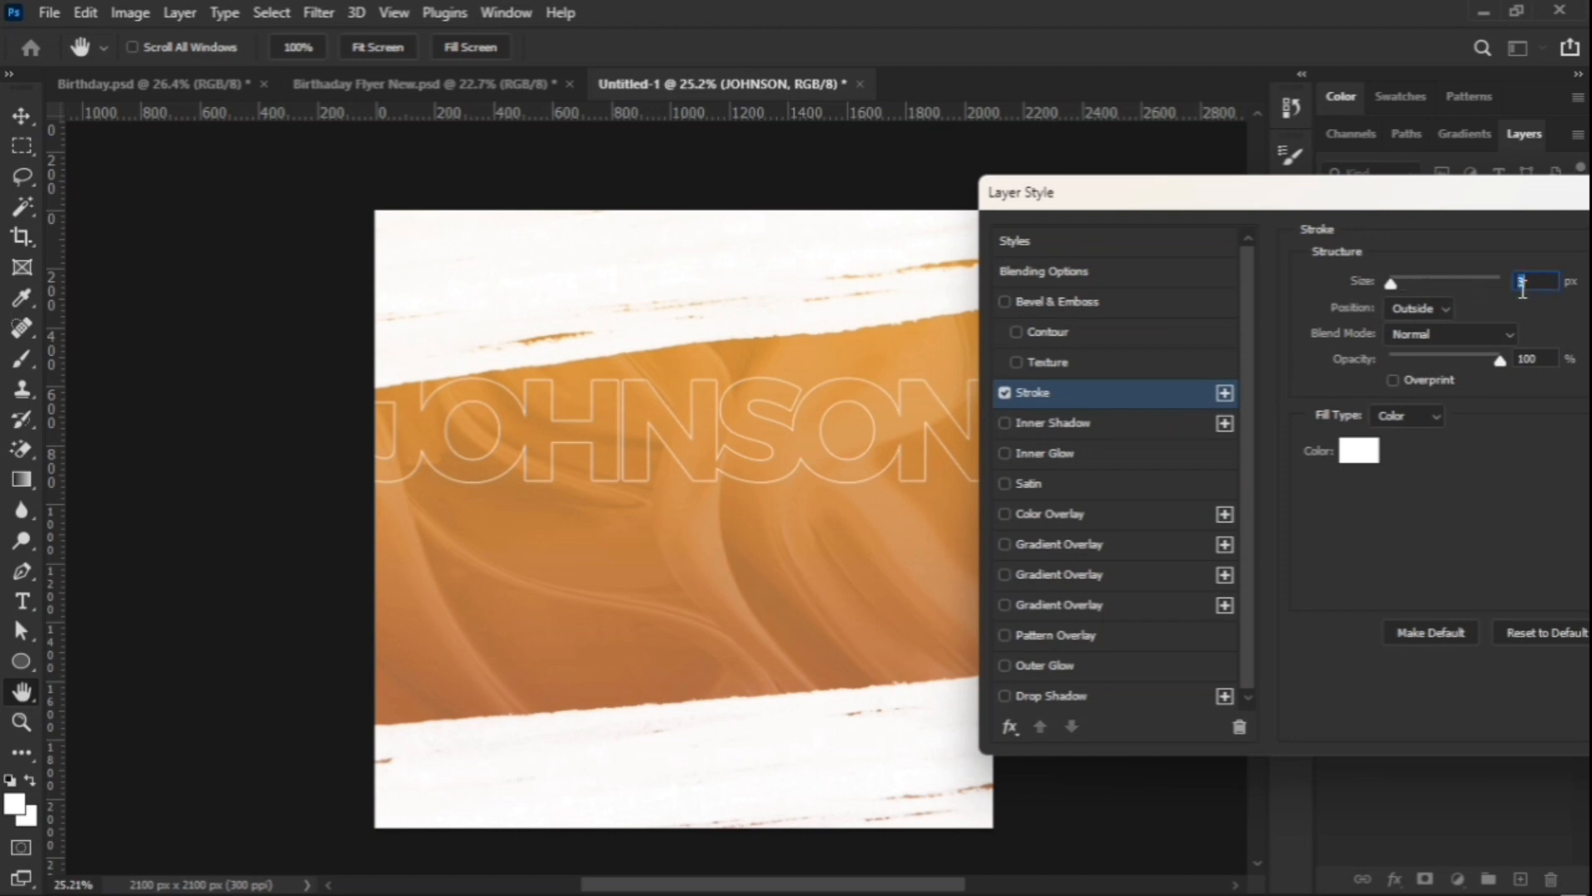
type("6")
left_click_drag(1492, 196, 1263, 246)
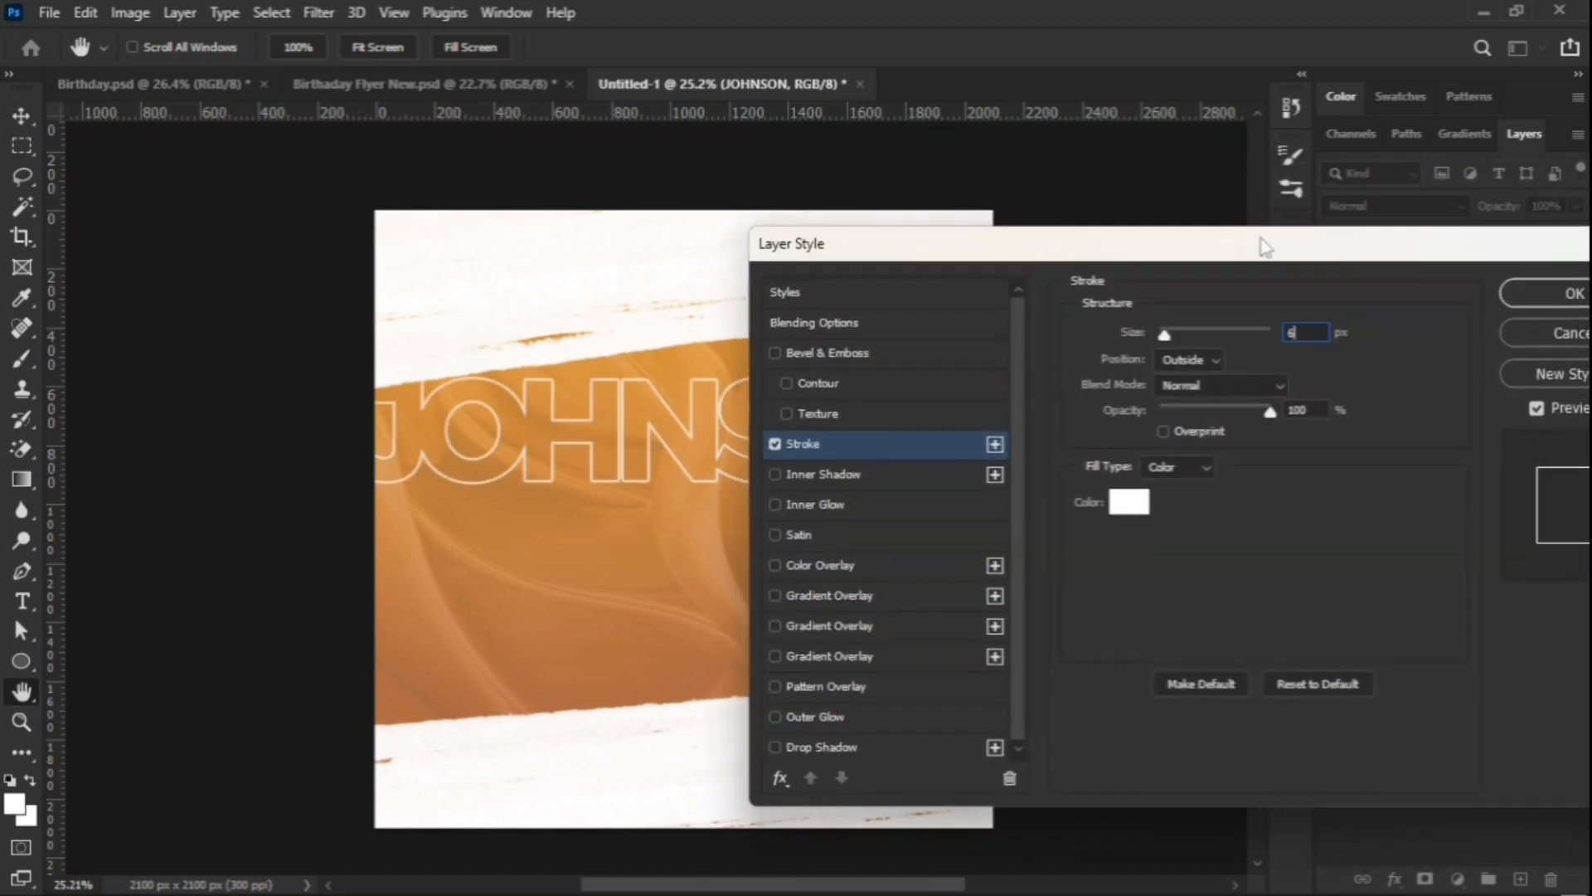
left_click(1524, 296)
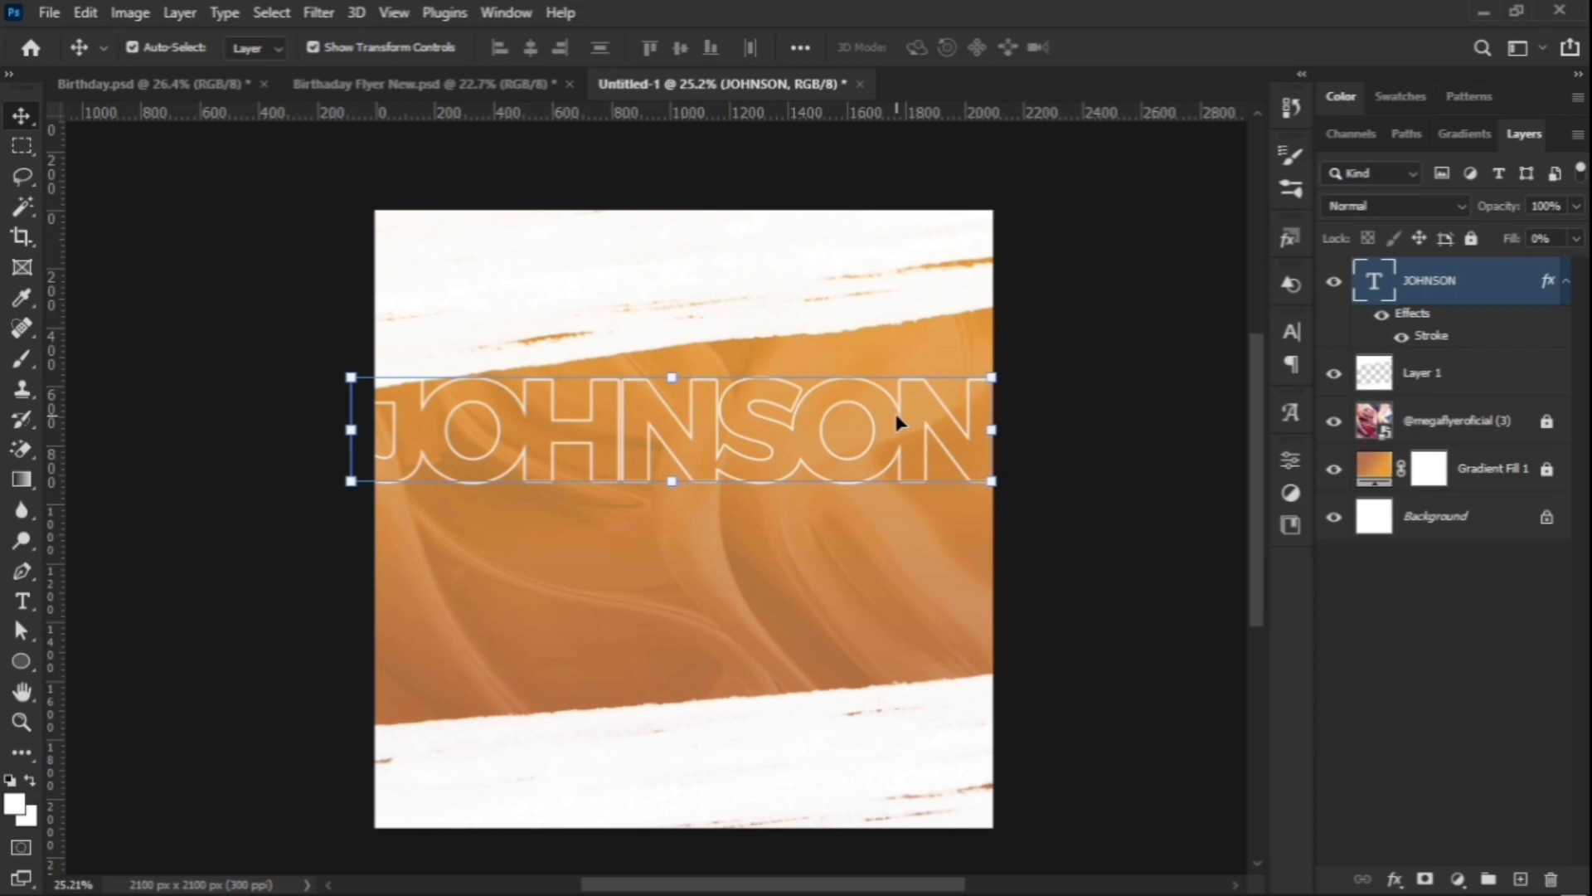
Step: Duplicate the outlined name layer and copy pairs into six stacked rows above and below
key("ctrl+j")
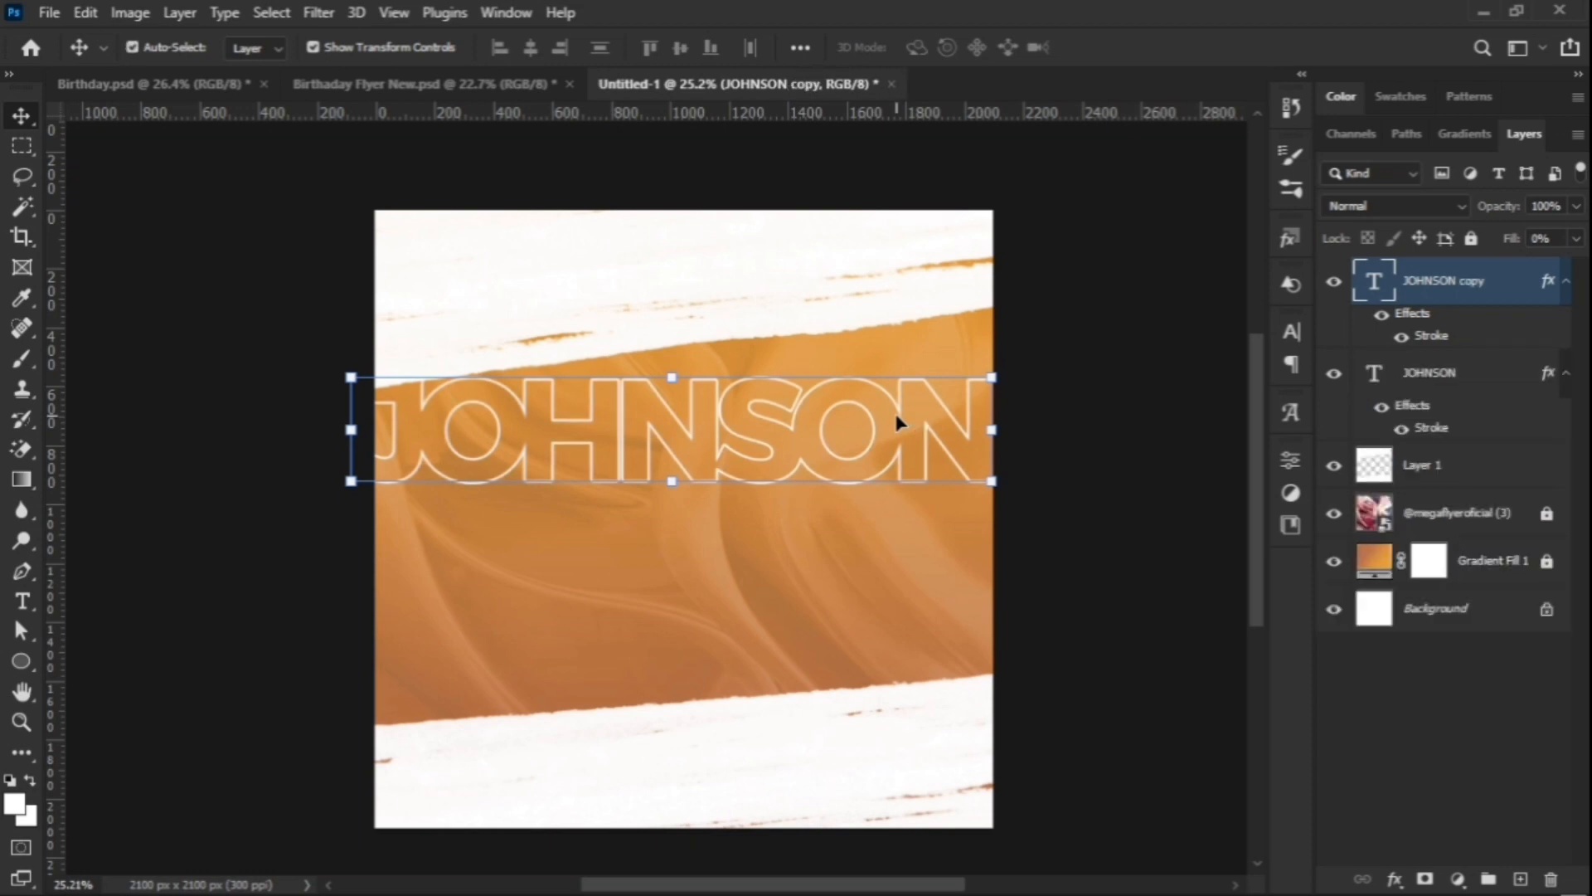
left_click_drag(897, 423, 899, 519)
left_click(1044, 423)
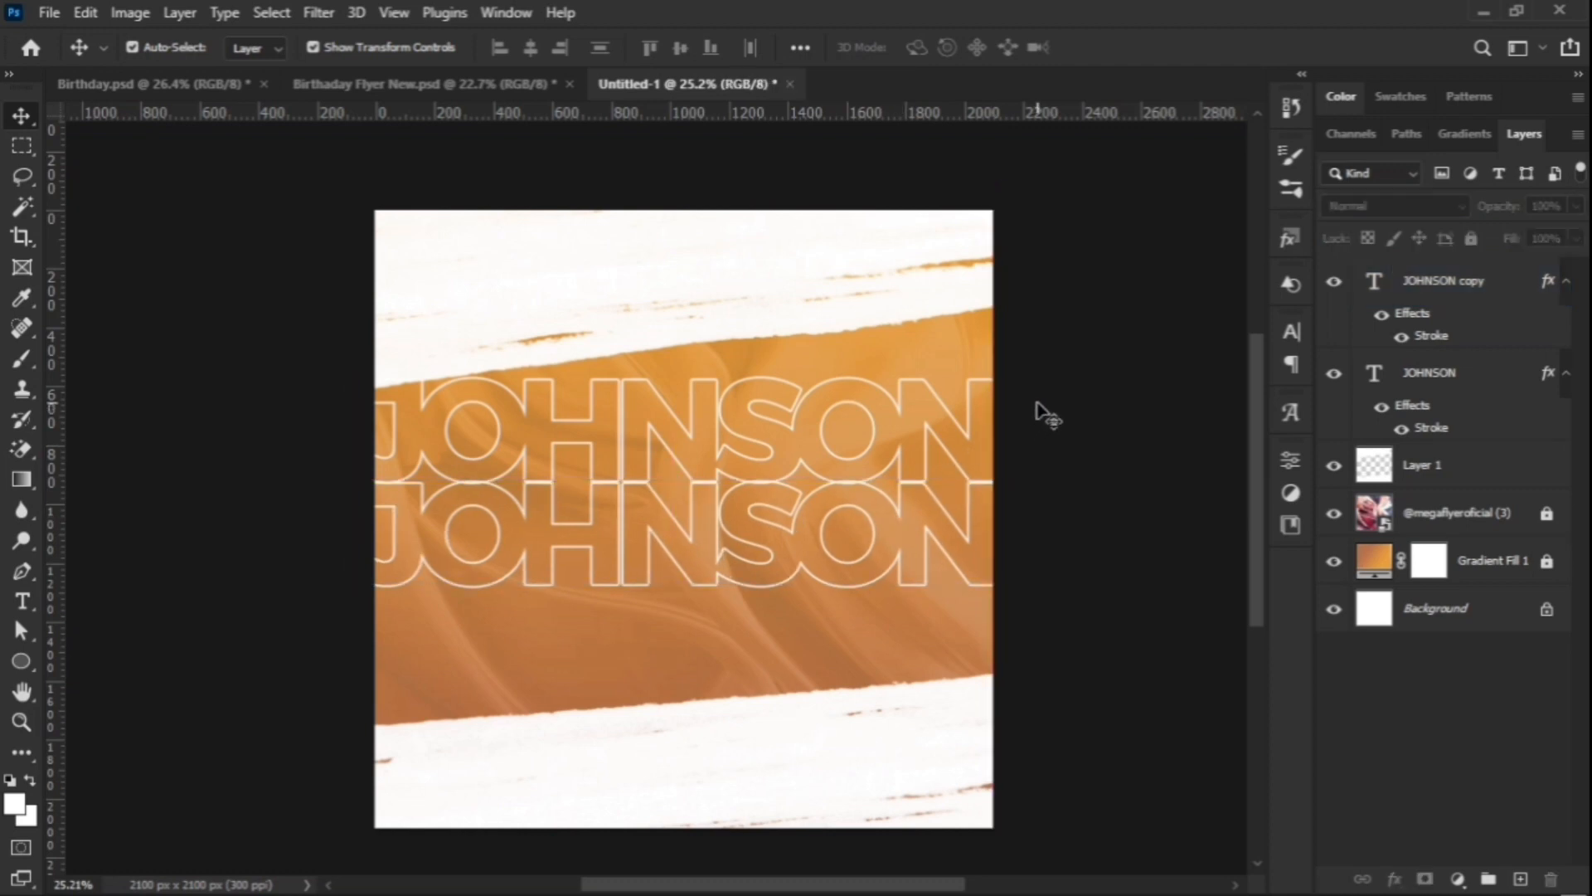
left_click(1452, 474)
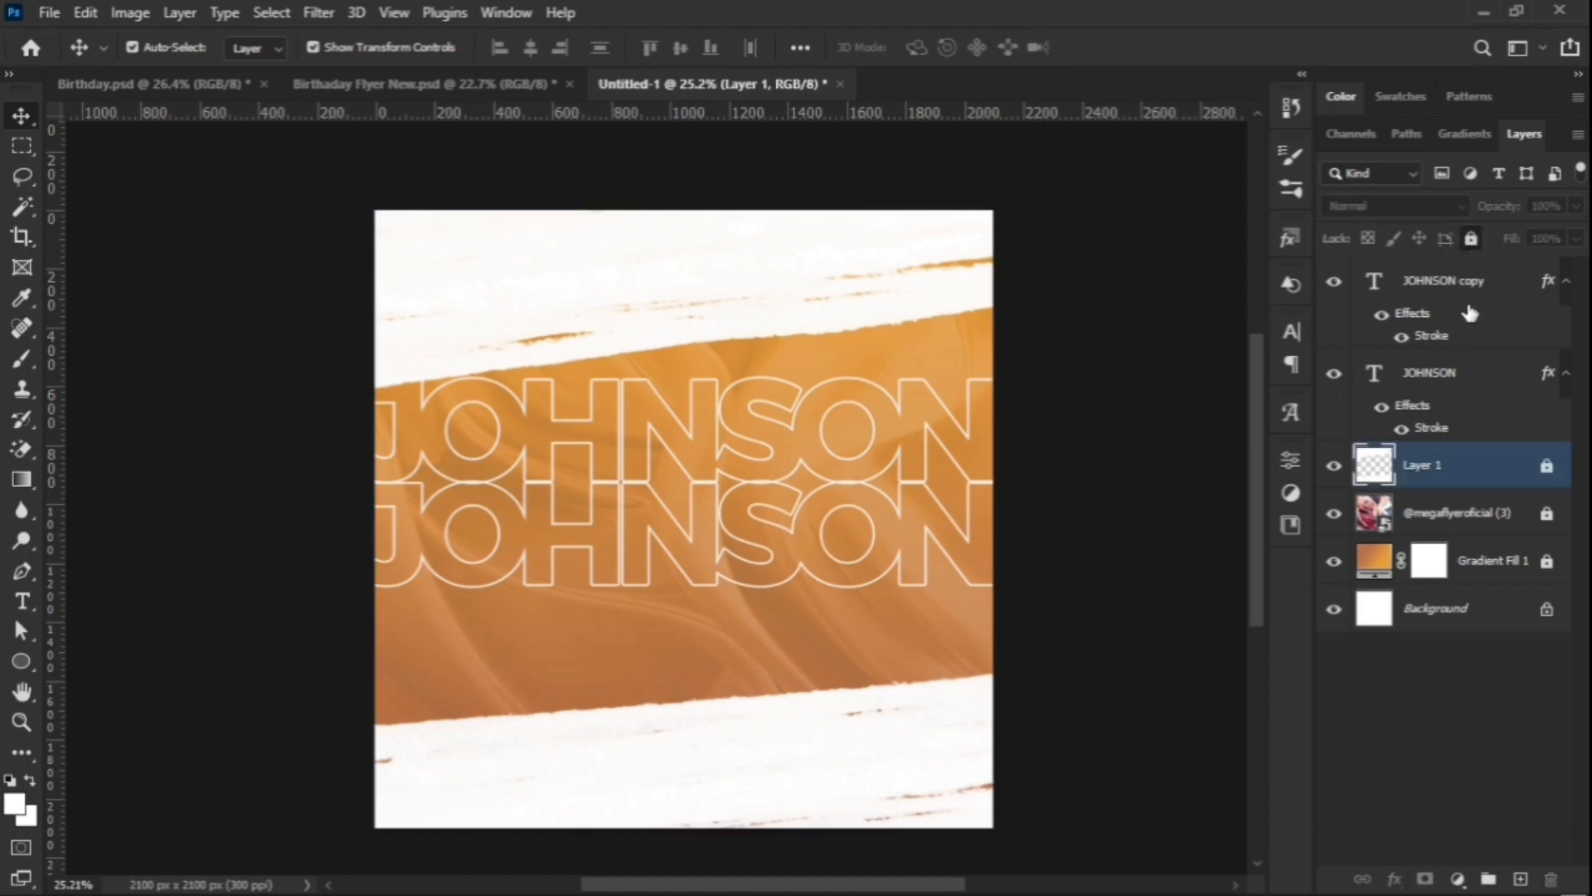
left_click(1468, 312)
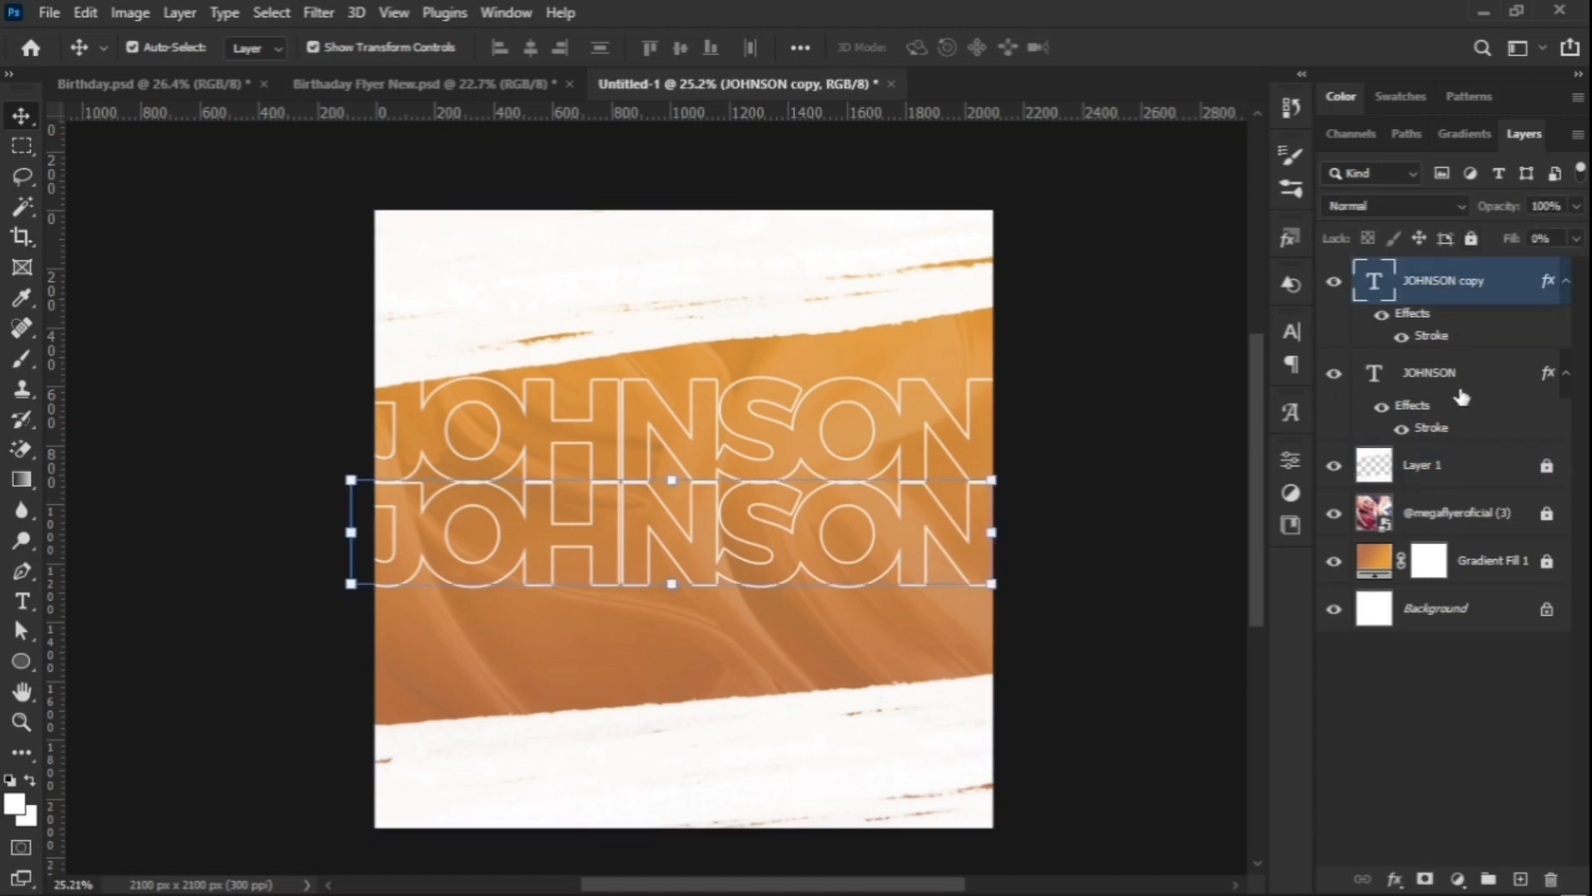
left_click(1461, 397, "shift")
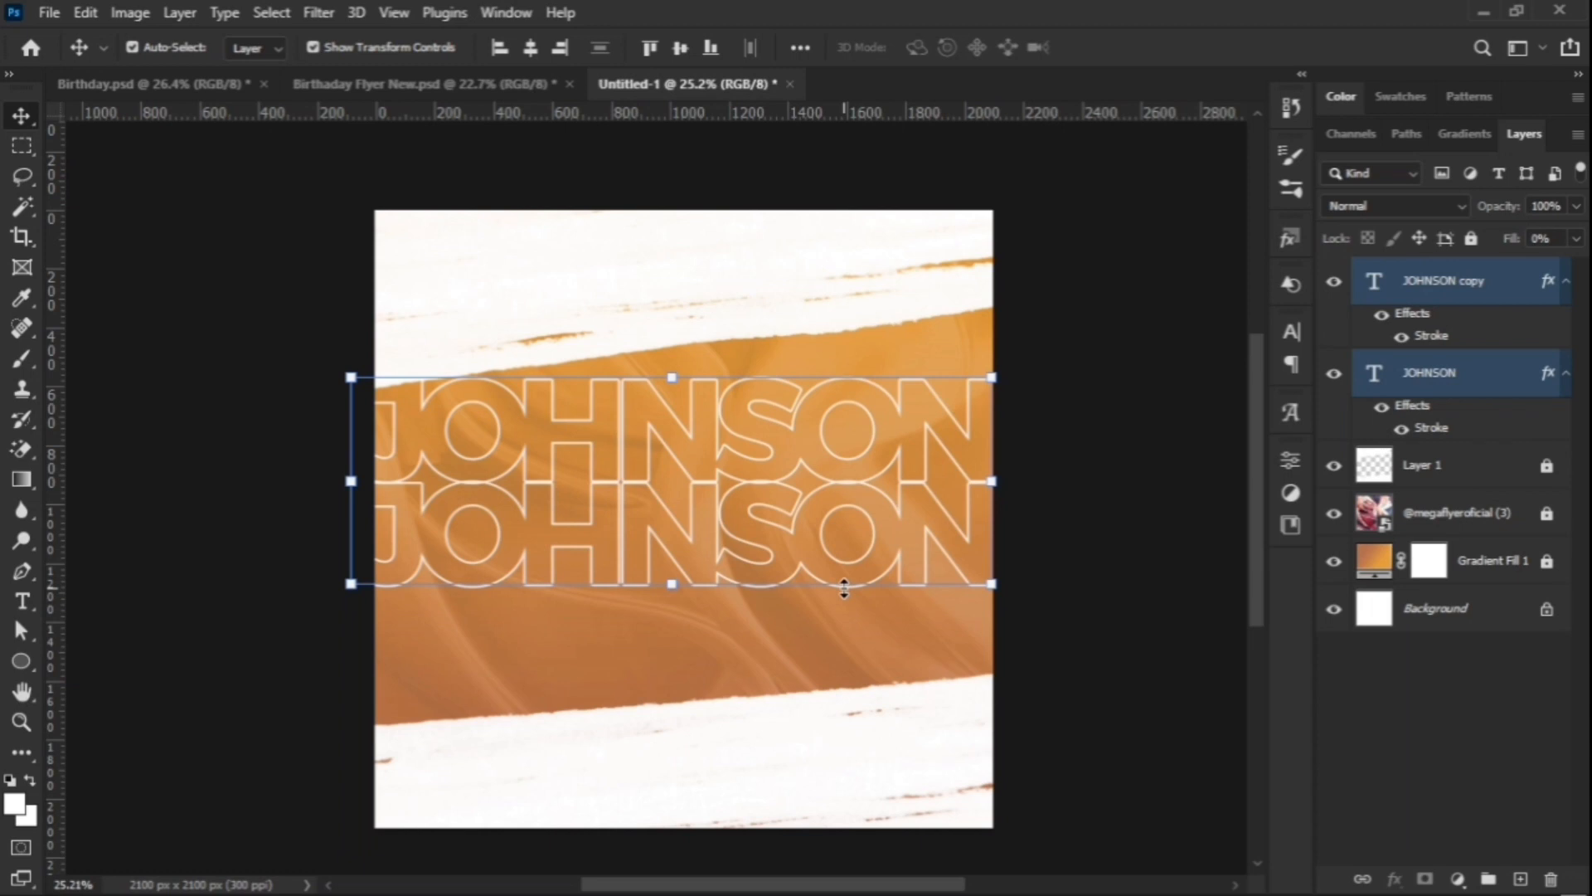
key("ctrl+j")
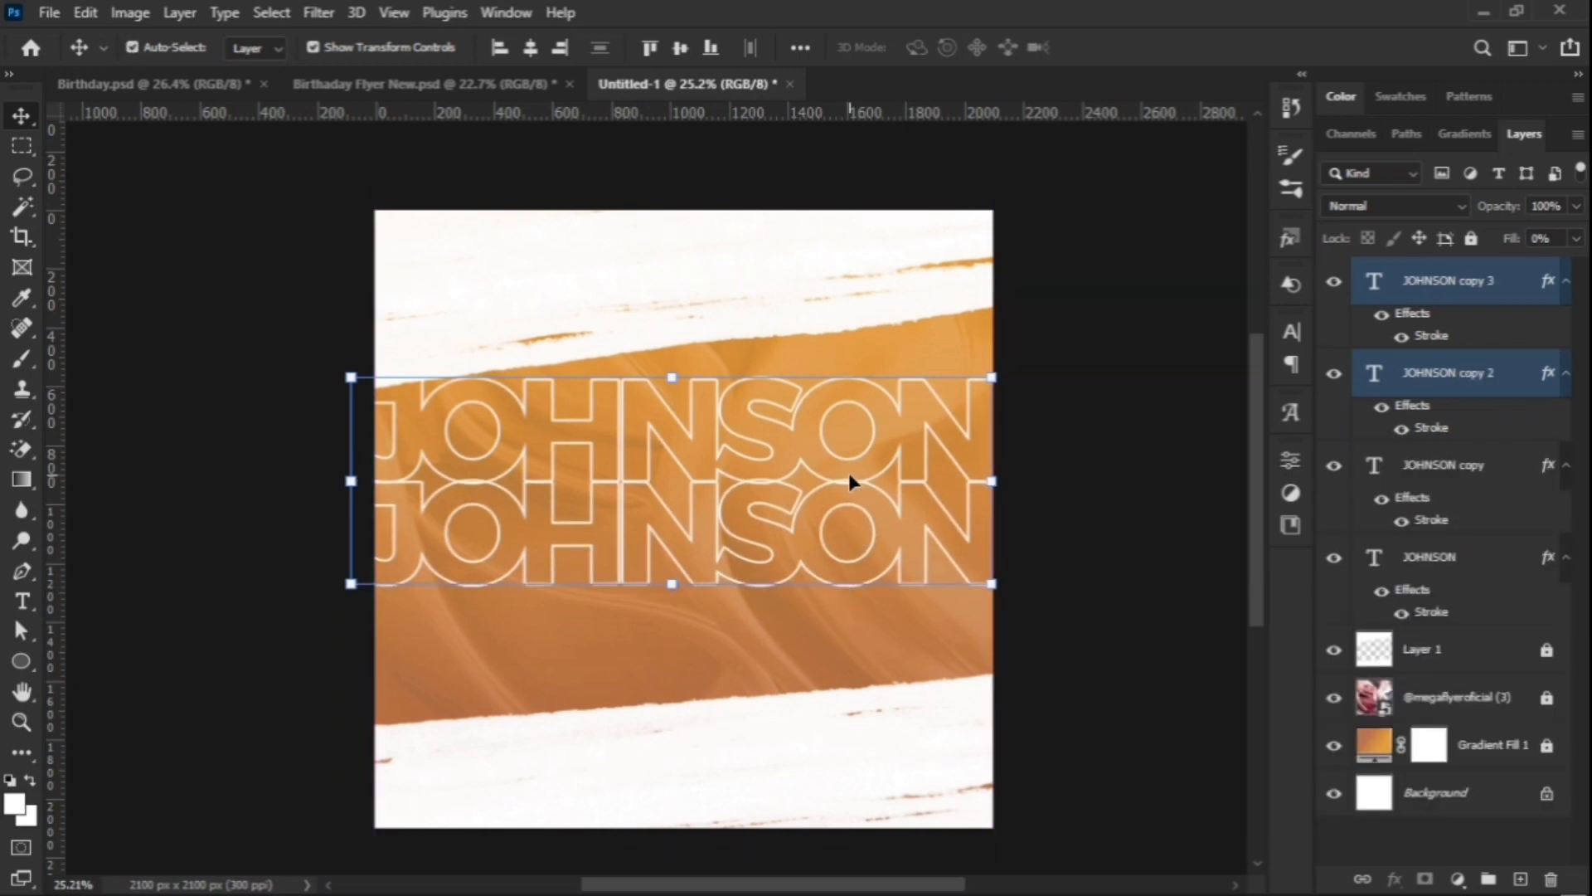
left_click_drag(849, 477, 854, 689)
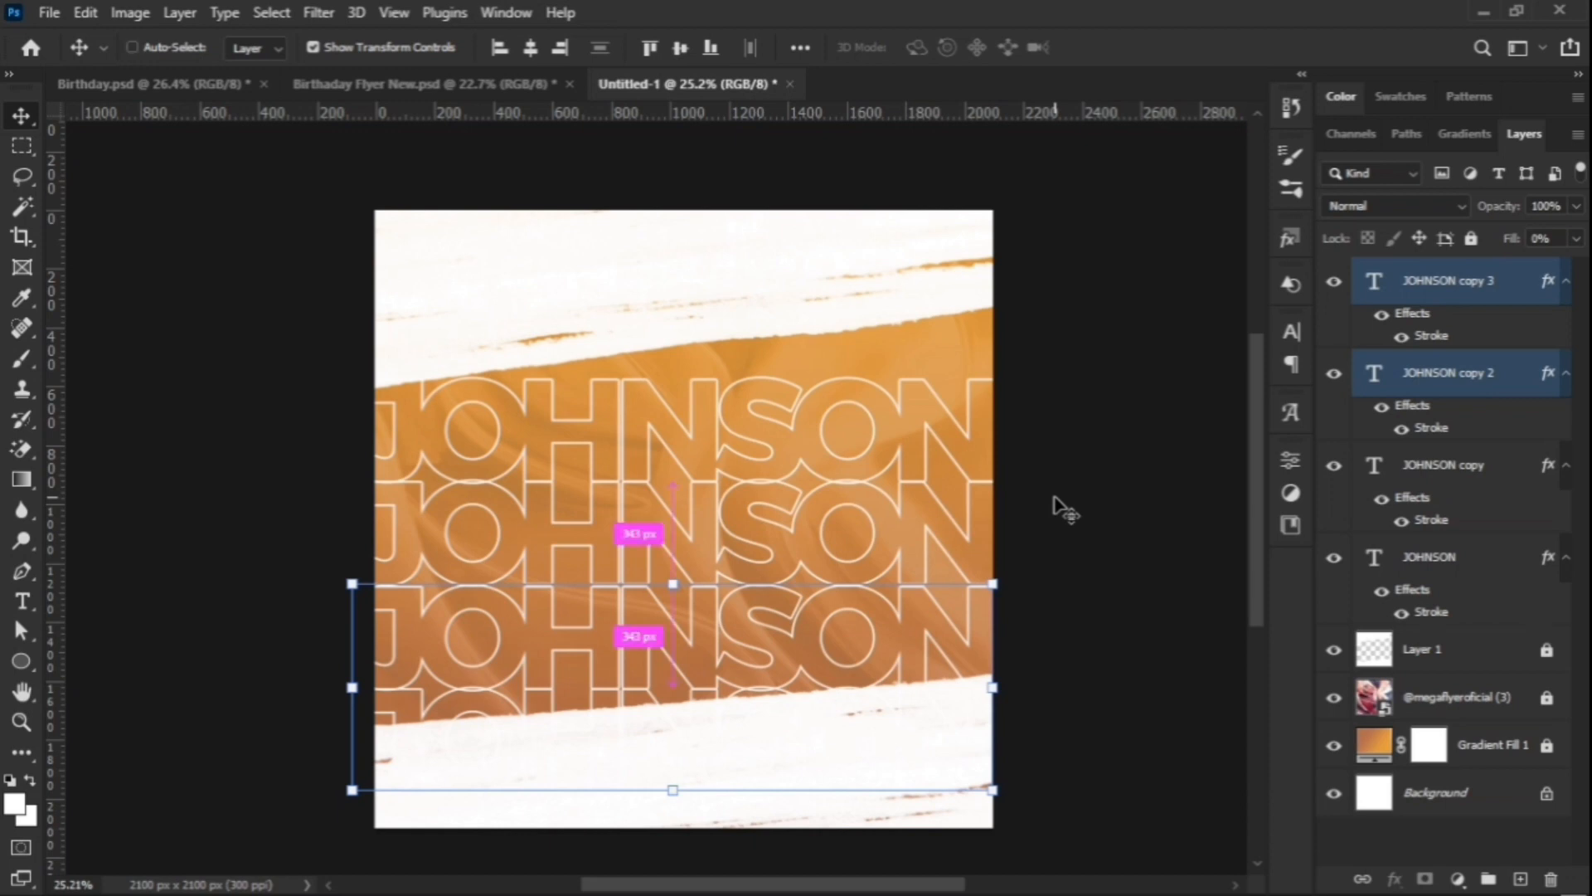
key("ctrl+j")
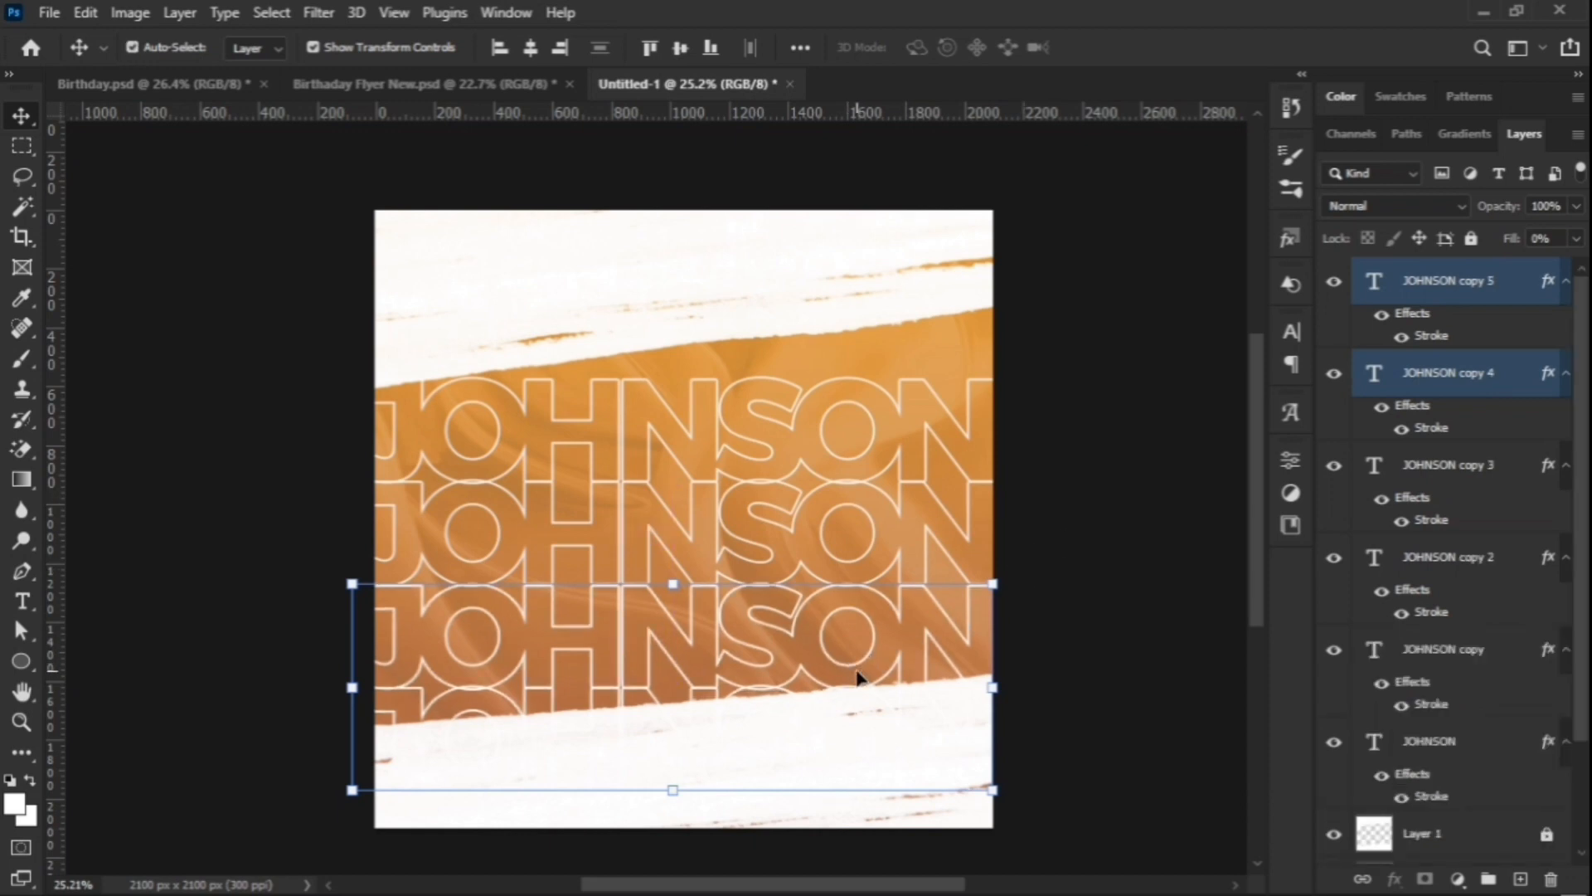
left_click_drag(854, 664, 846, 249)
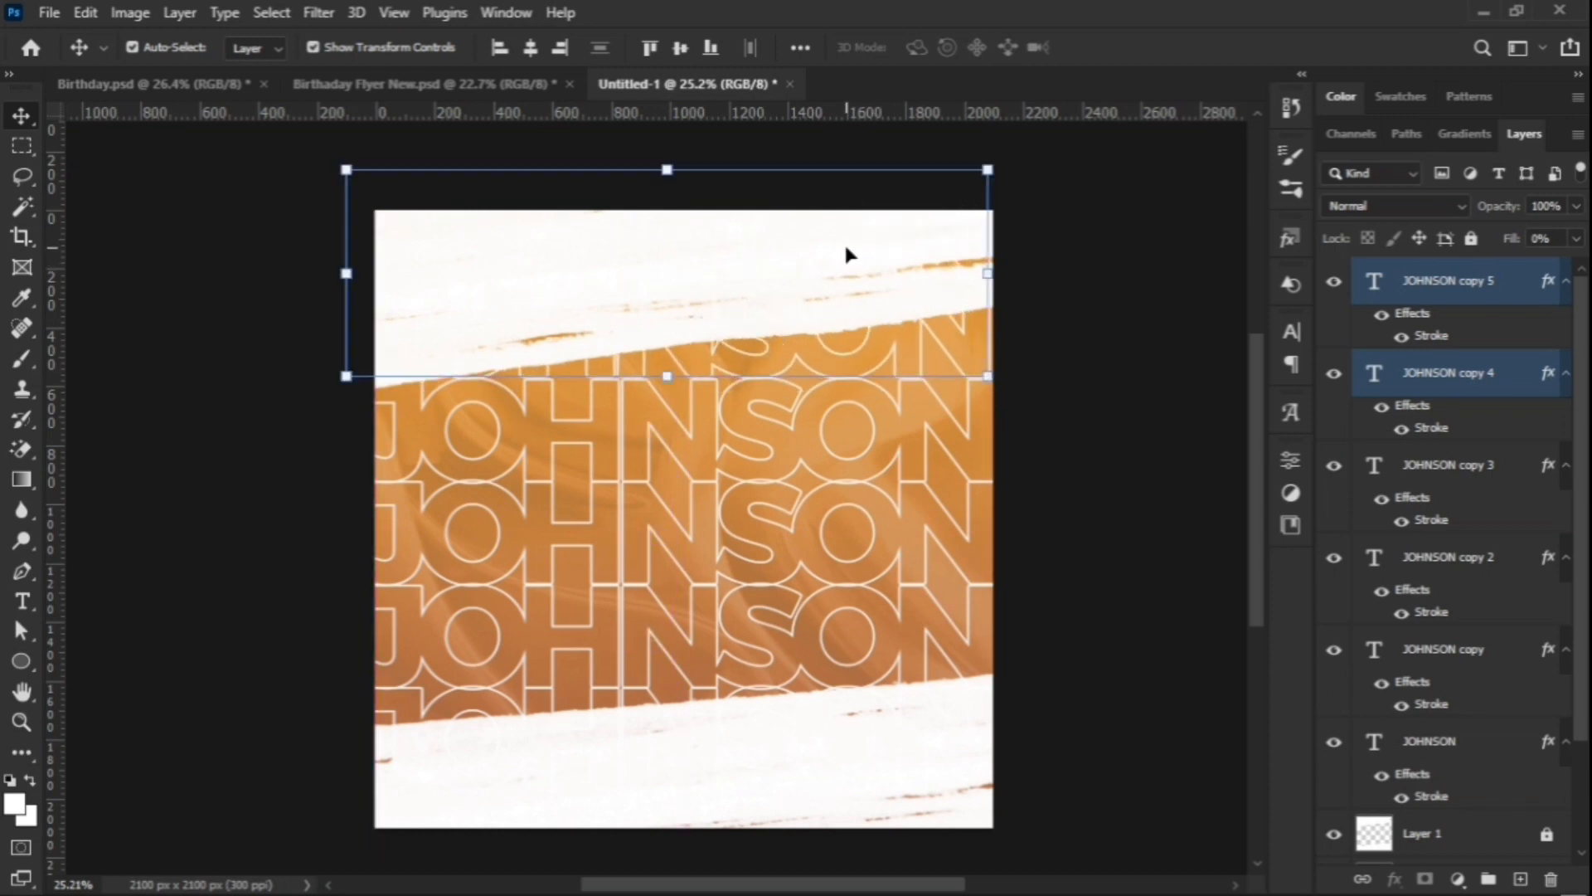
Step: Nudge the name rows with Shift+arrow keys to even out their spacing
key("shift+Right")
key("shift+Right")
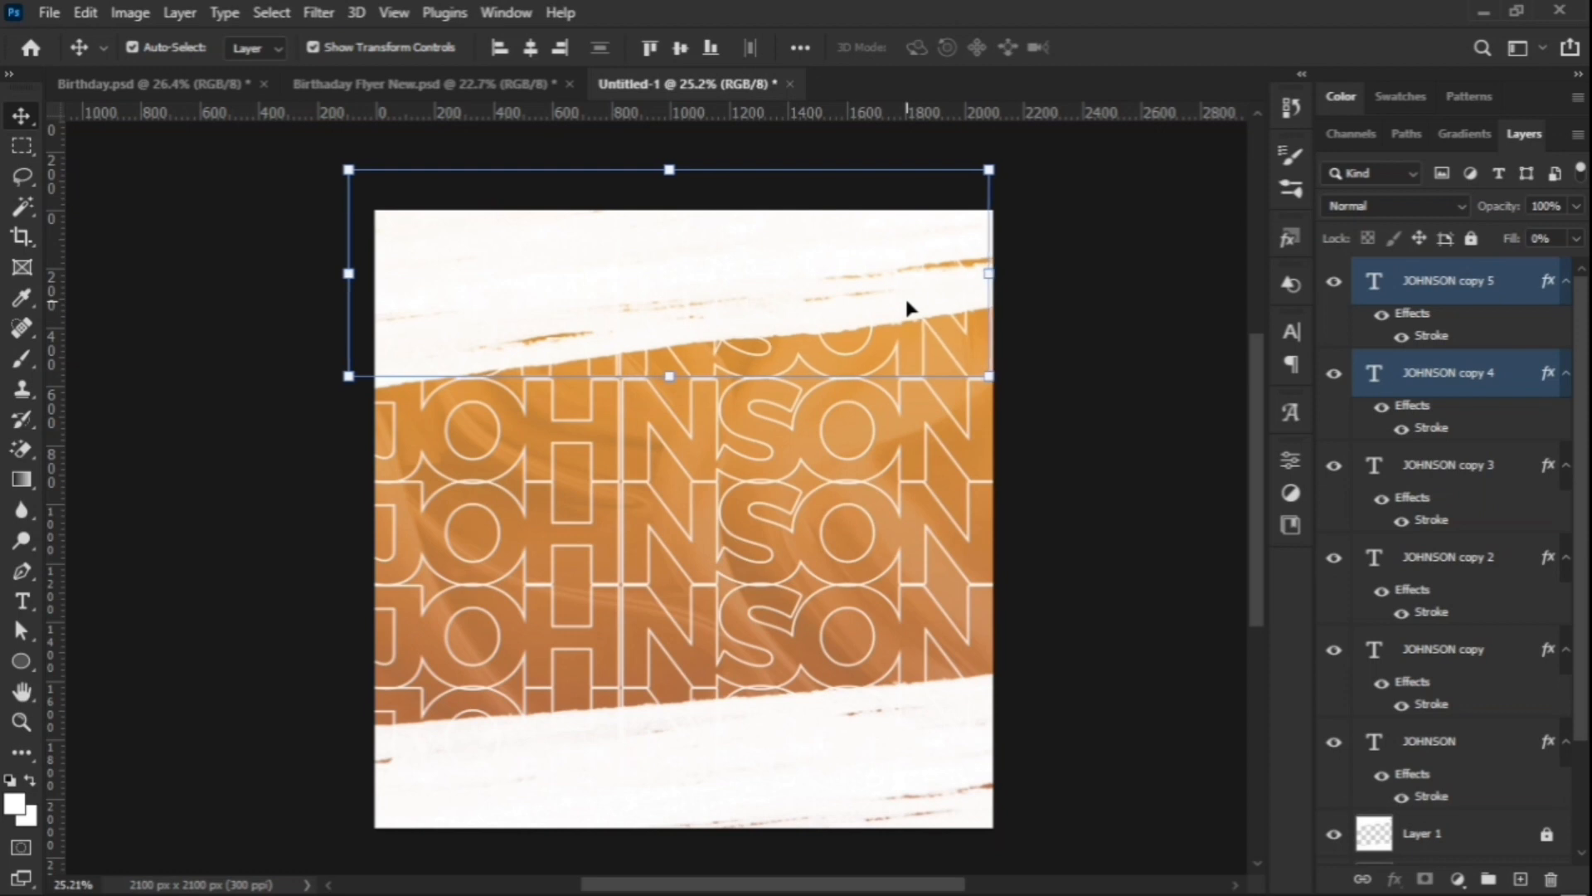
key("shift+Right")
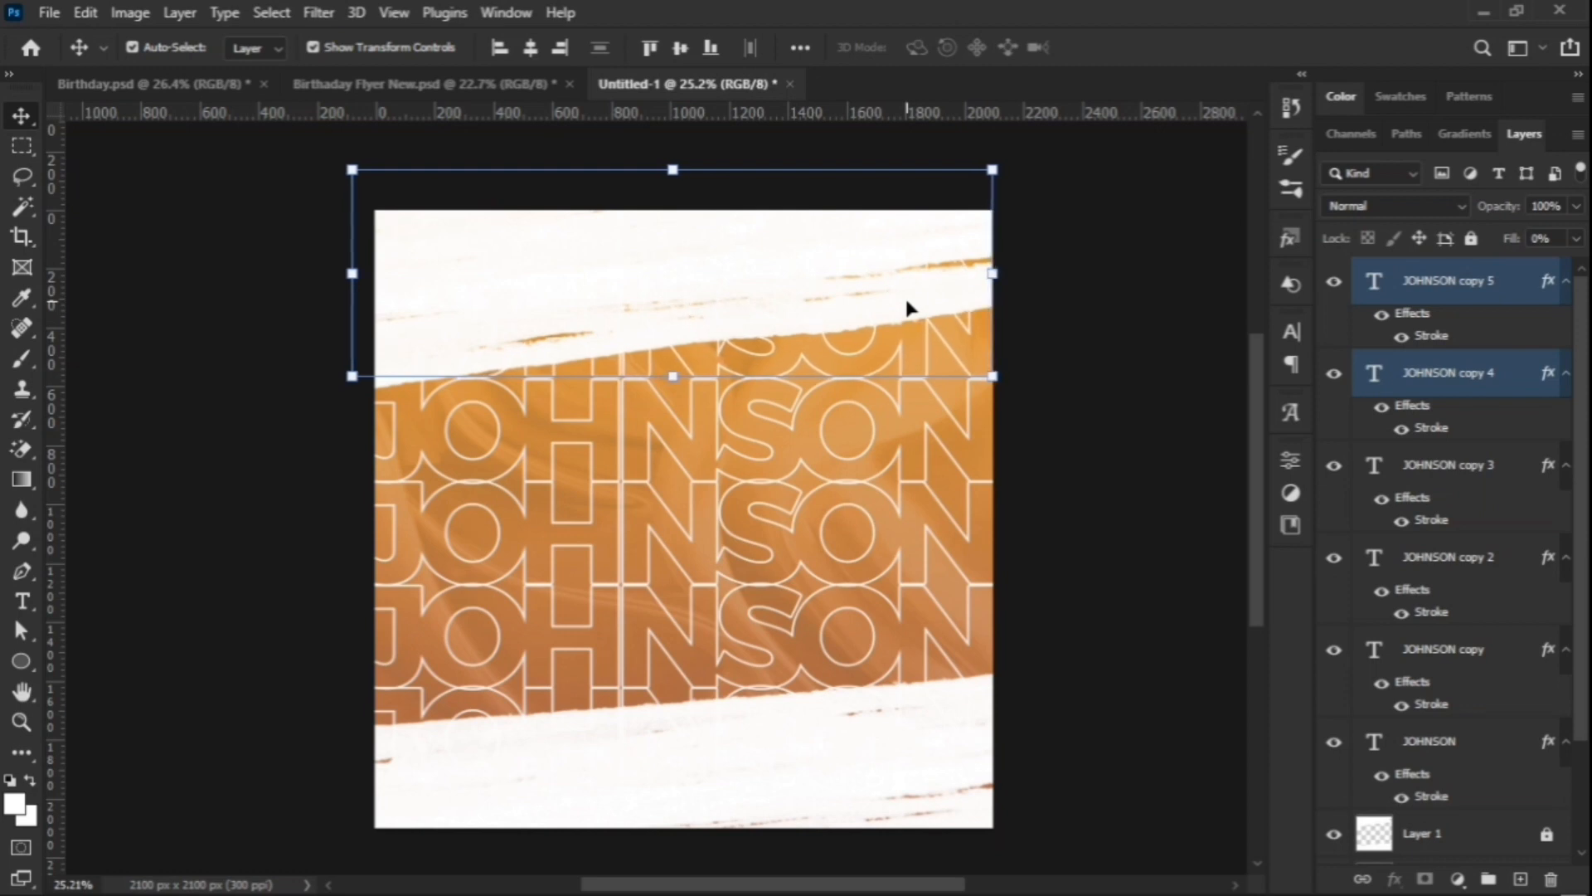
left_click(1133, 493)
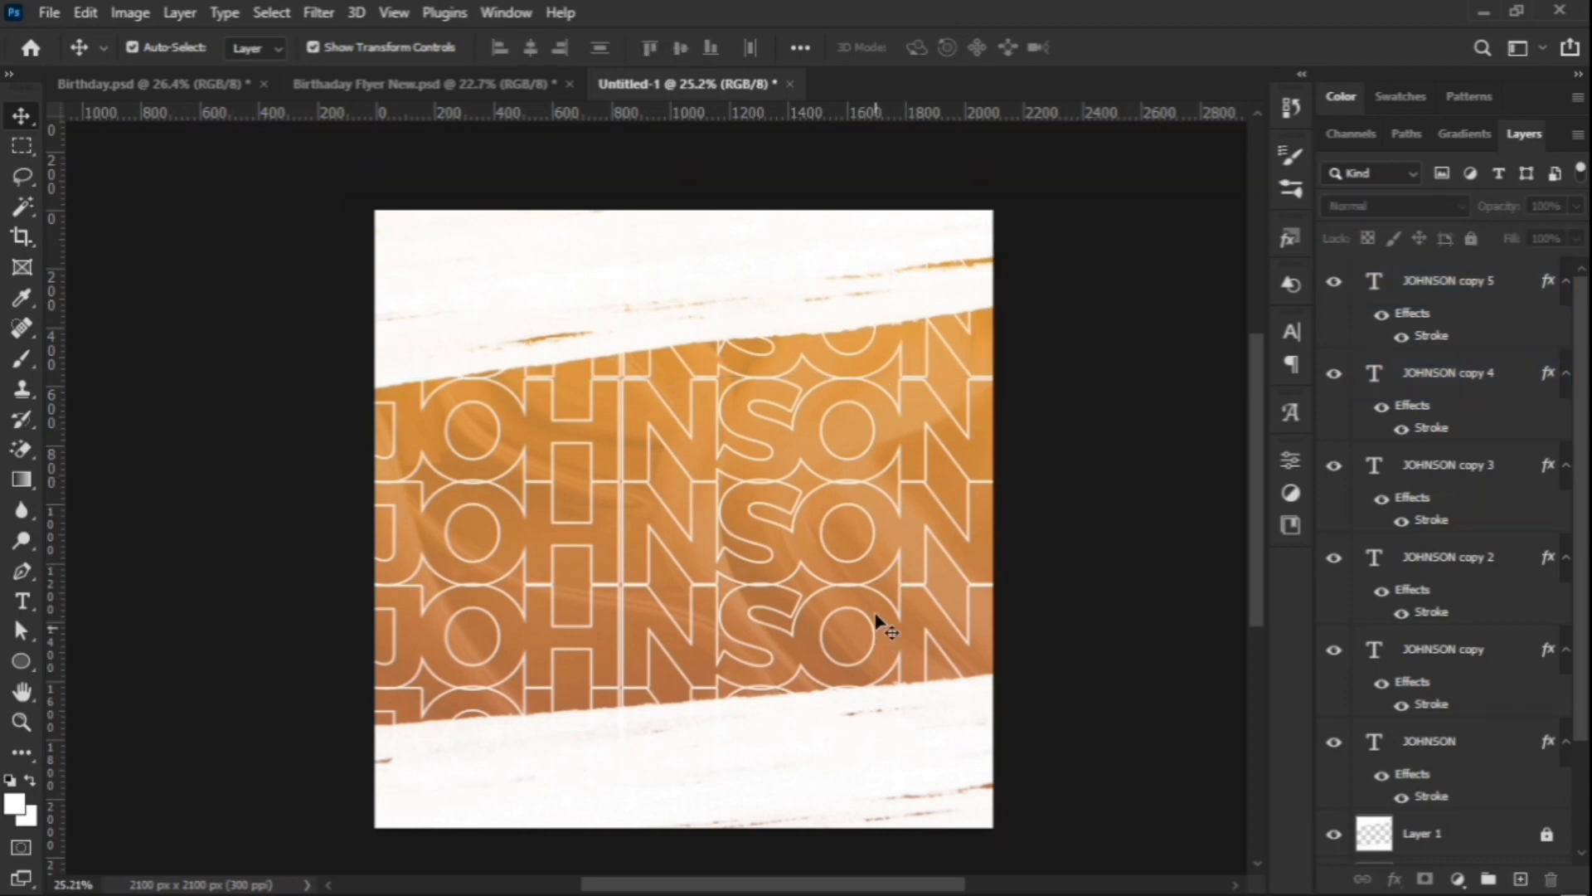
left_click(896, 527)
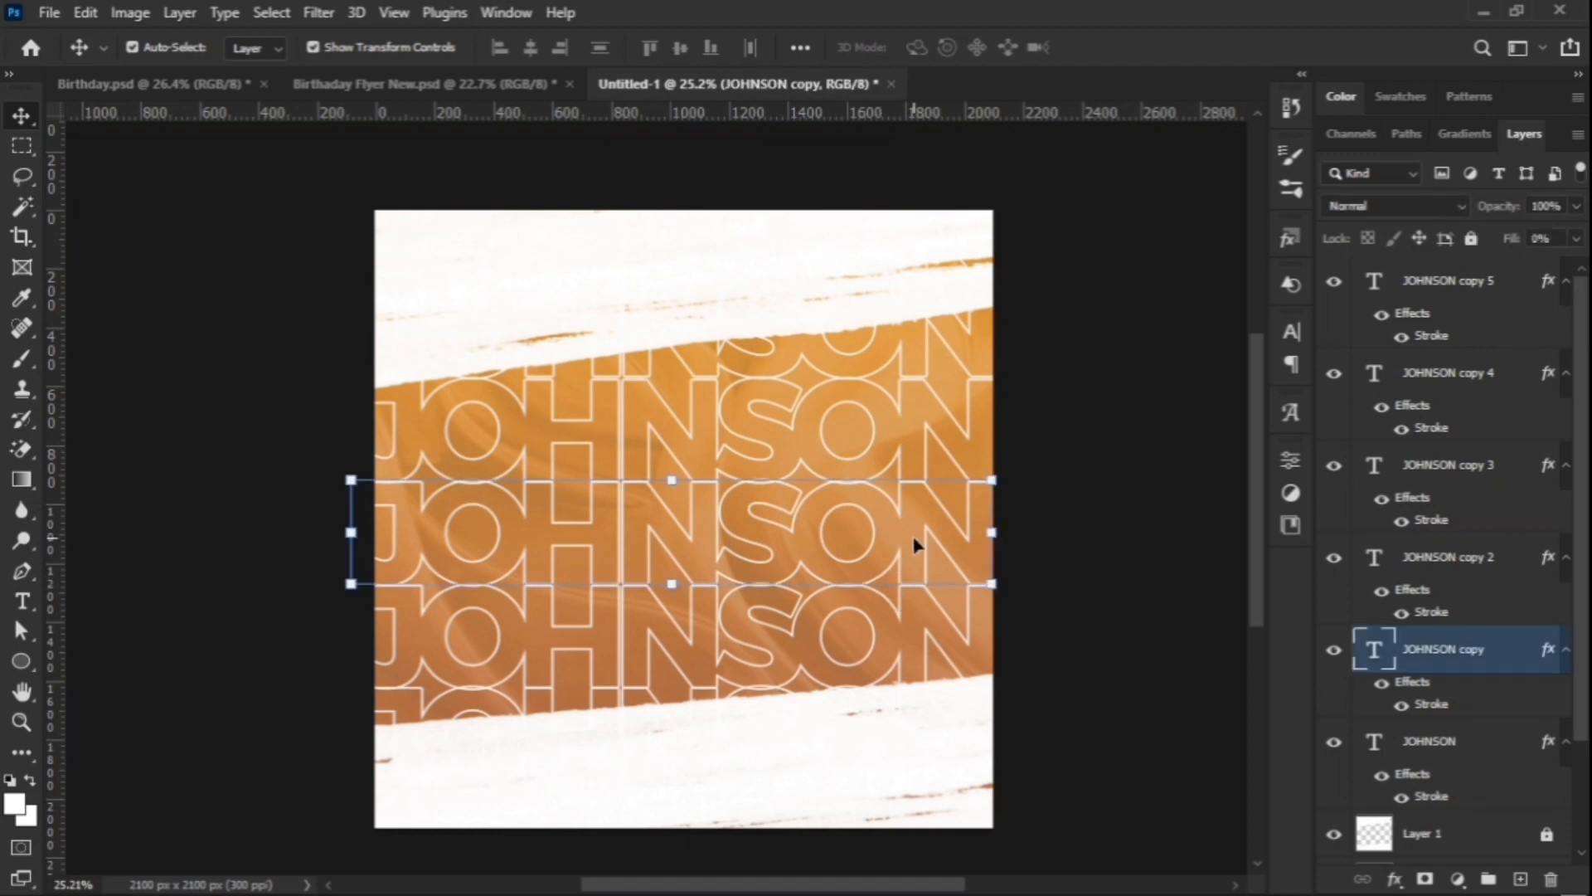
key("shift+Down")
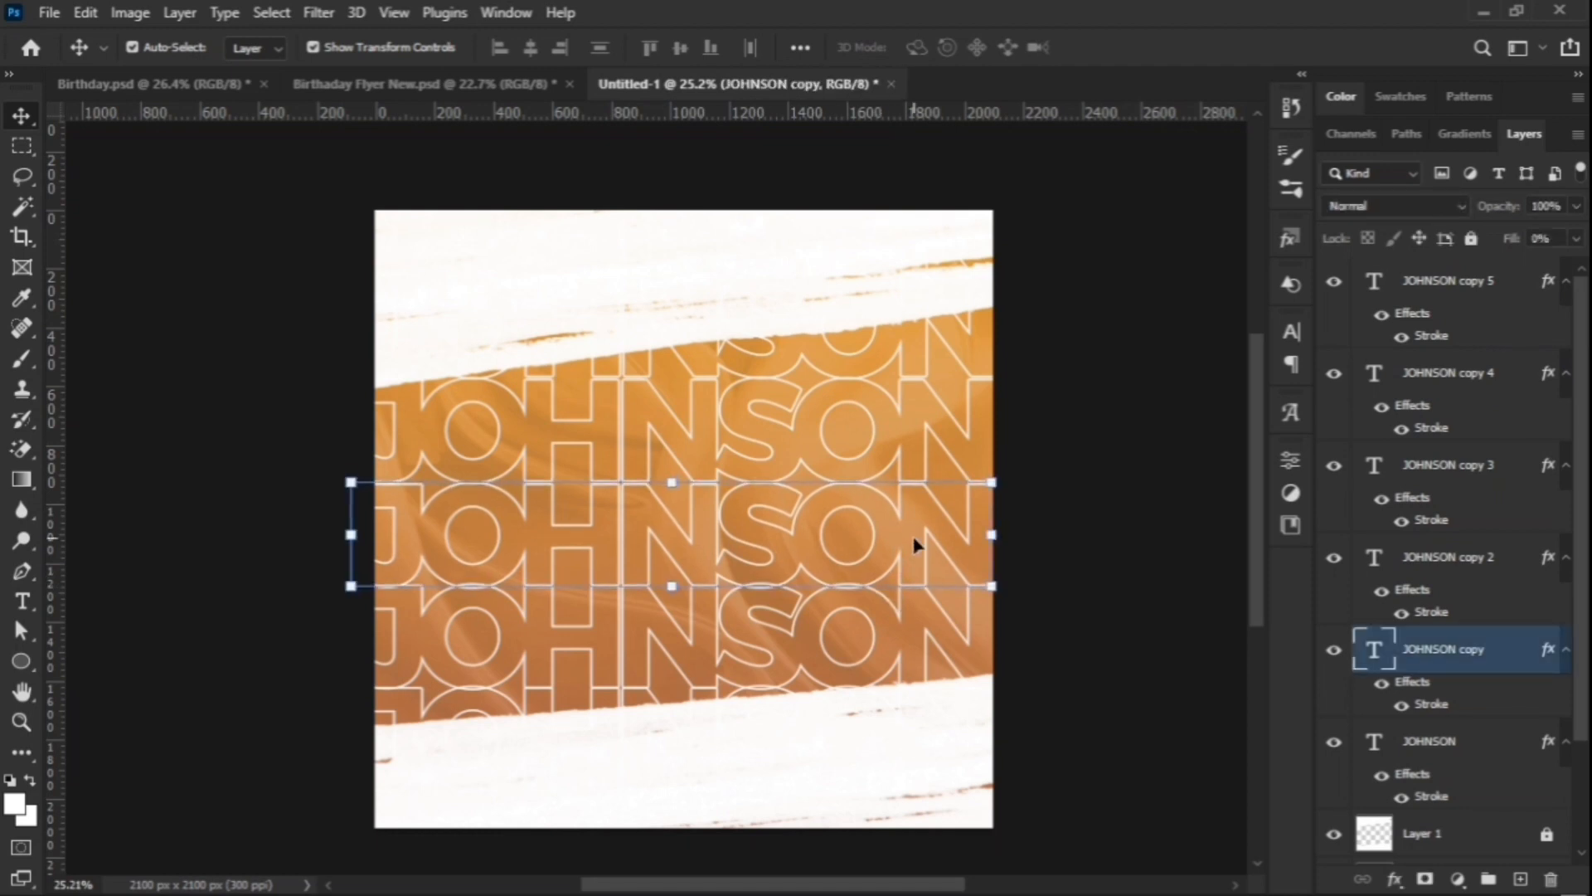
left_click(1076, 444)
left_click(869, 632)
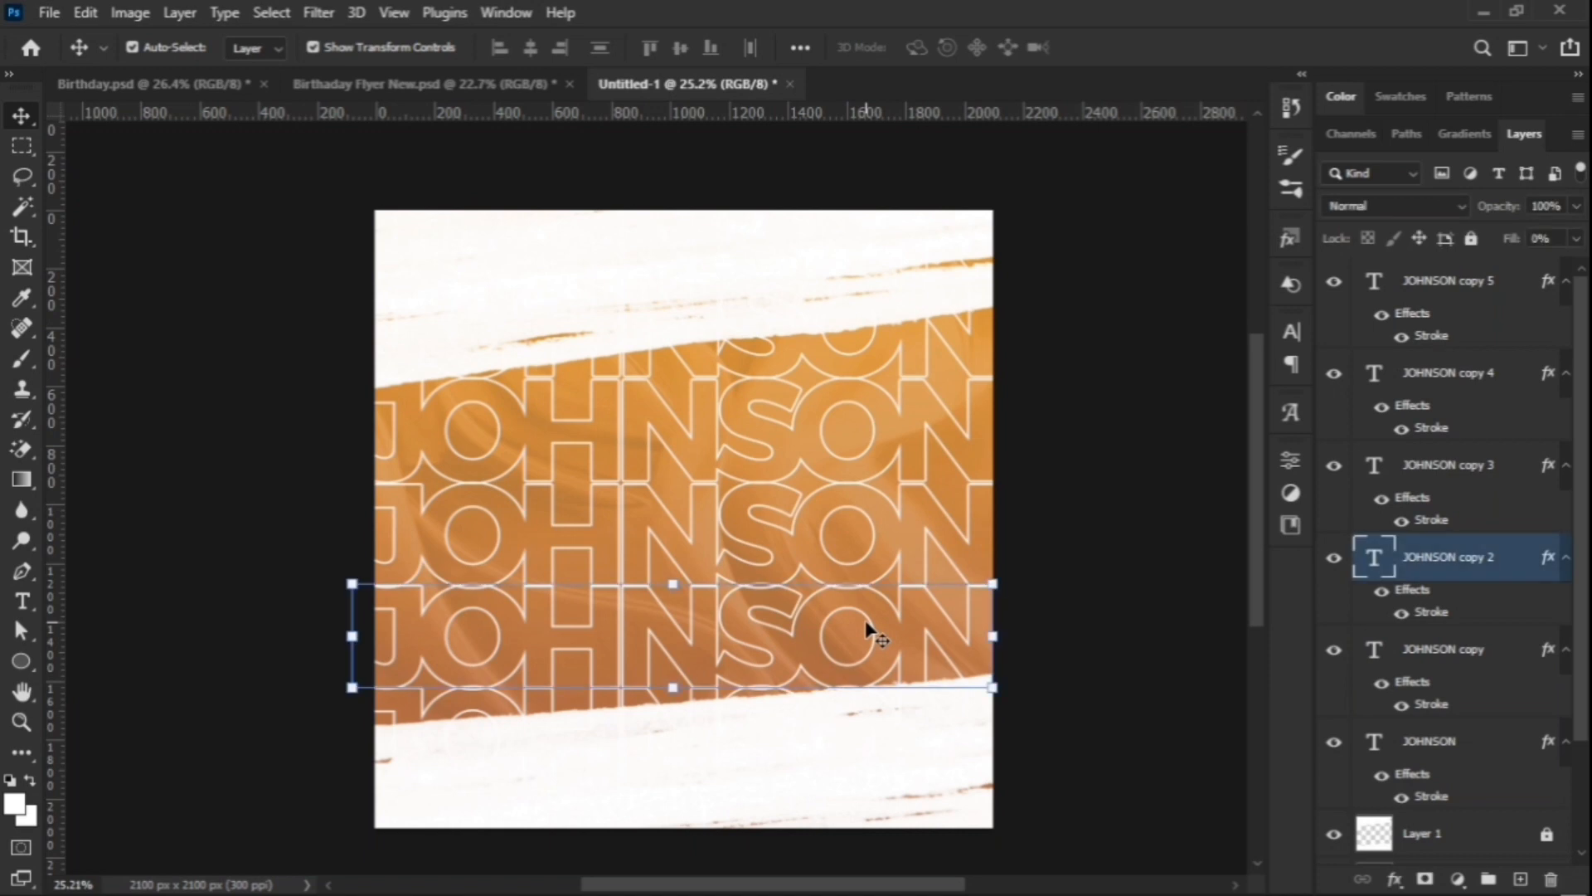
key("shift+Down")
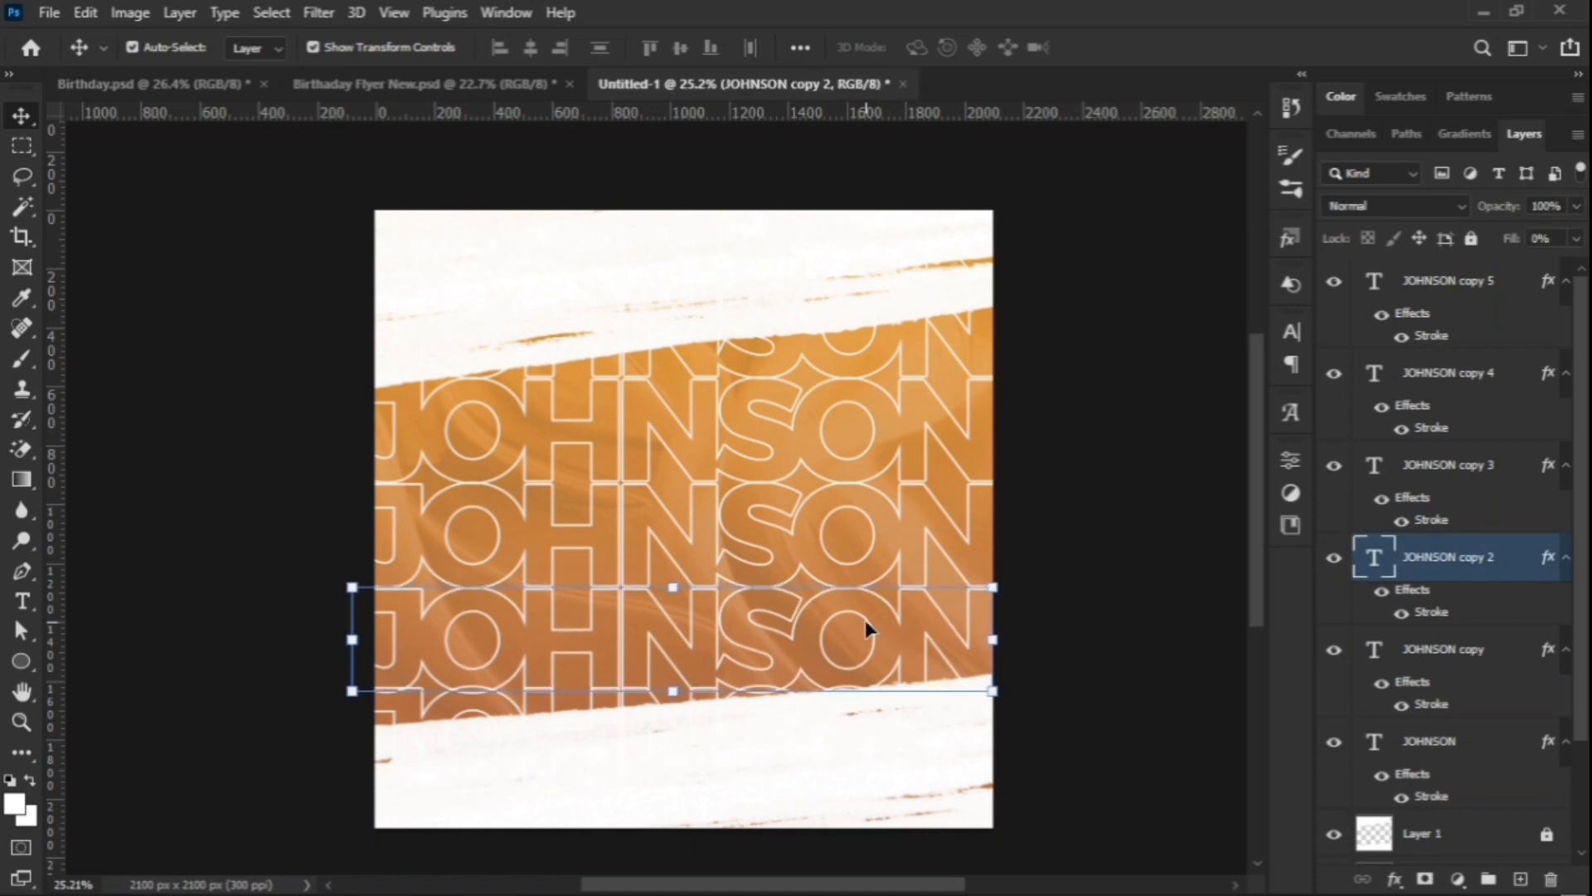
key("shift+Down")
key("shift+Down")
left_click(1059, 535)
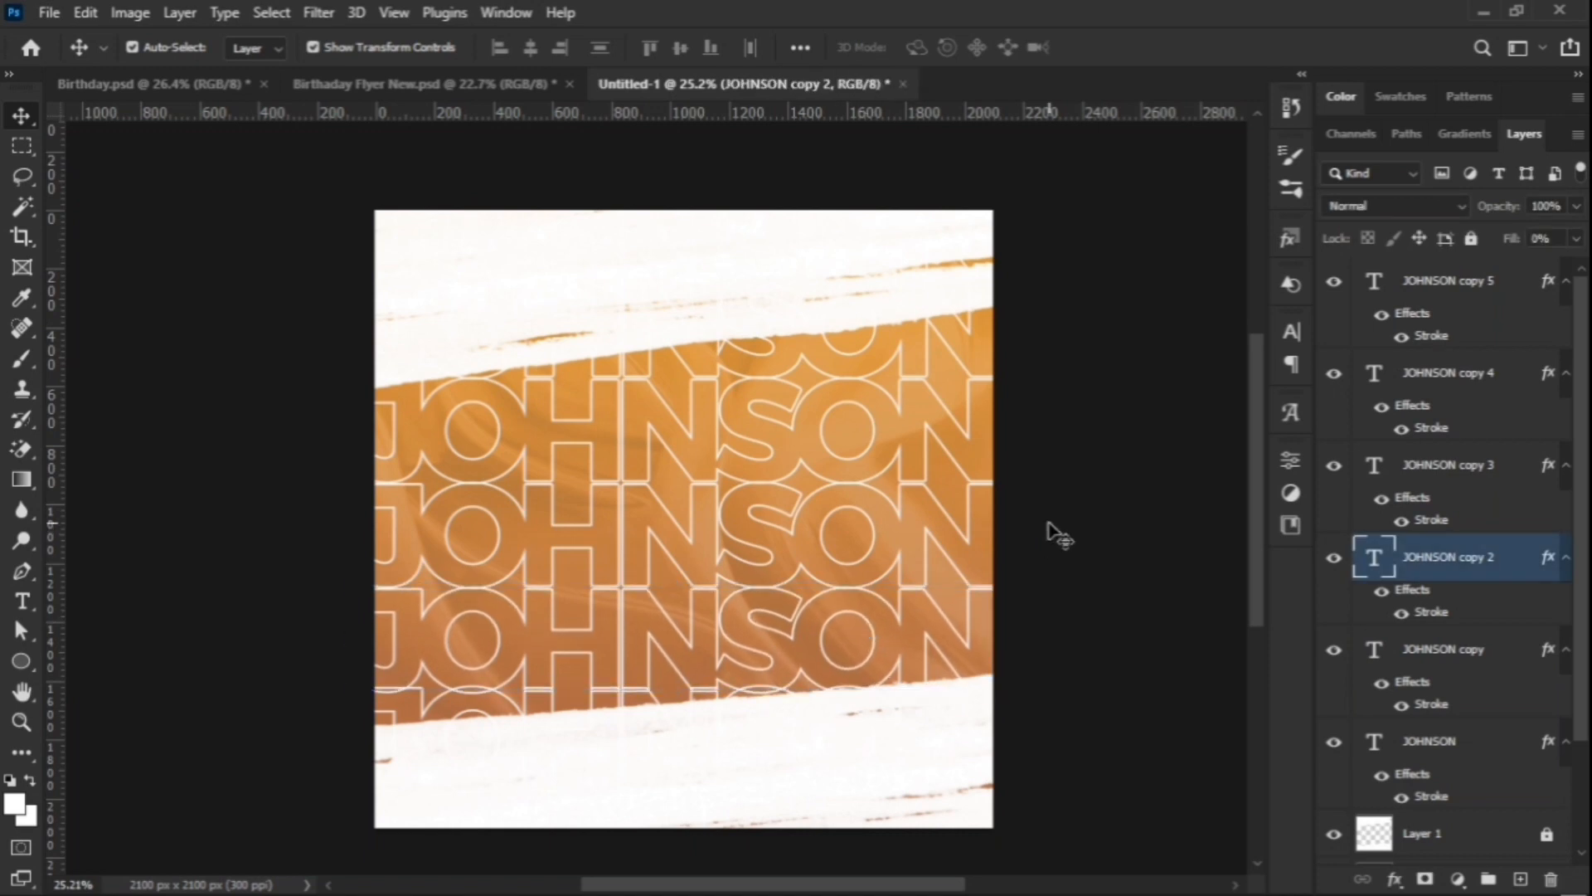
left_click(448, 717)
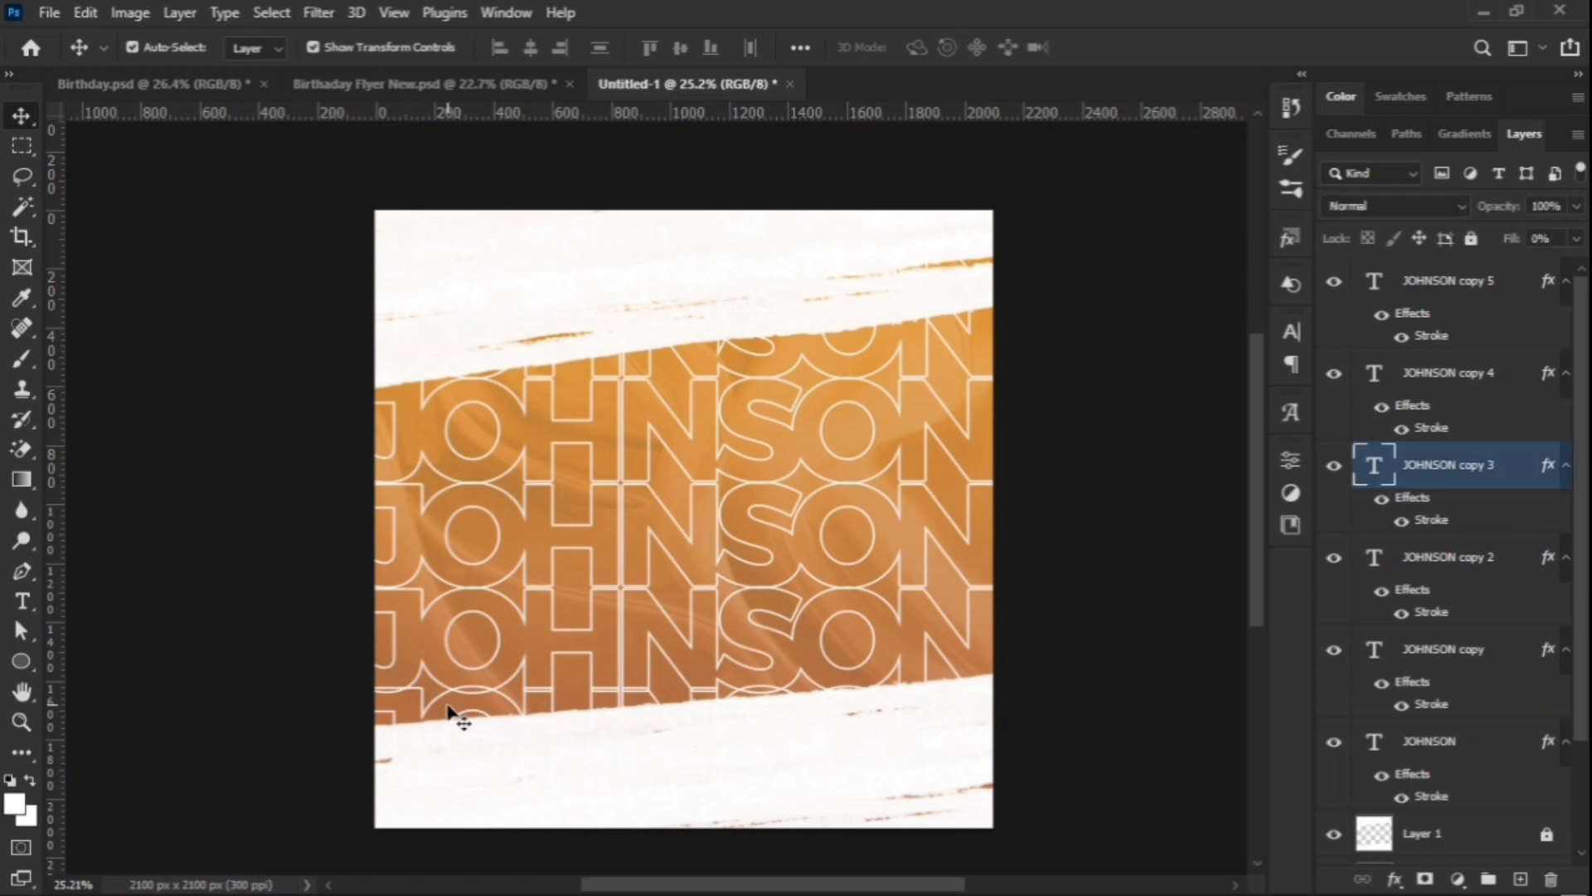
key("shift+Down")
key("shift+Down")
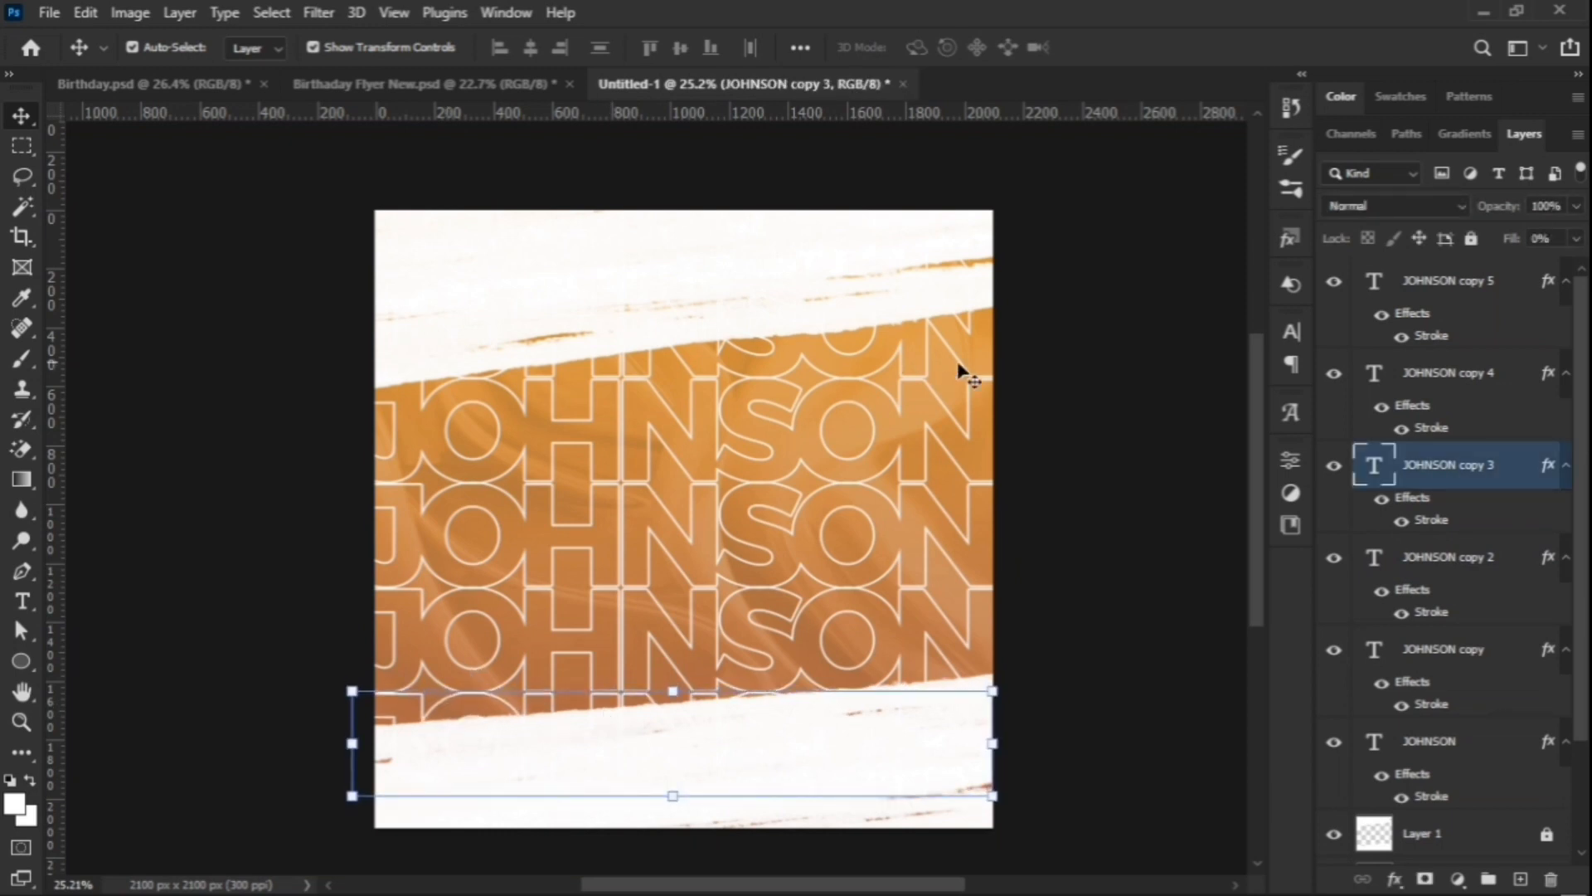
Step: Select all the outlined name text layers together in the Layers panel
left_click(1111, 365)
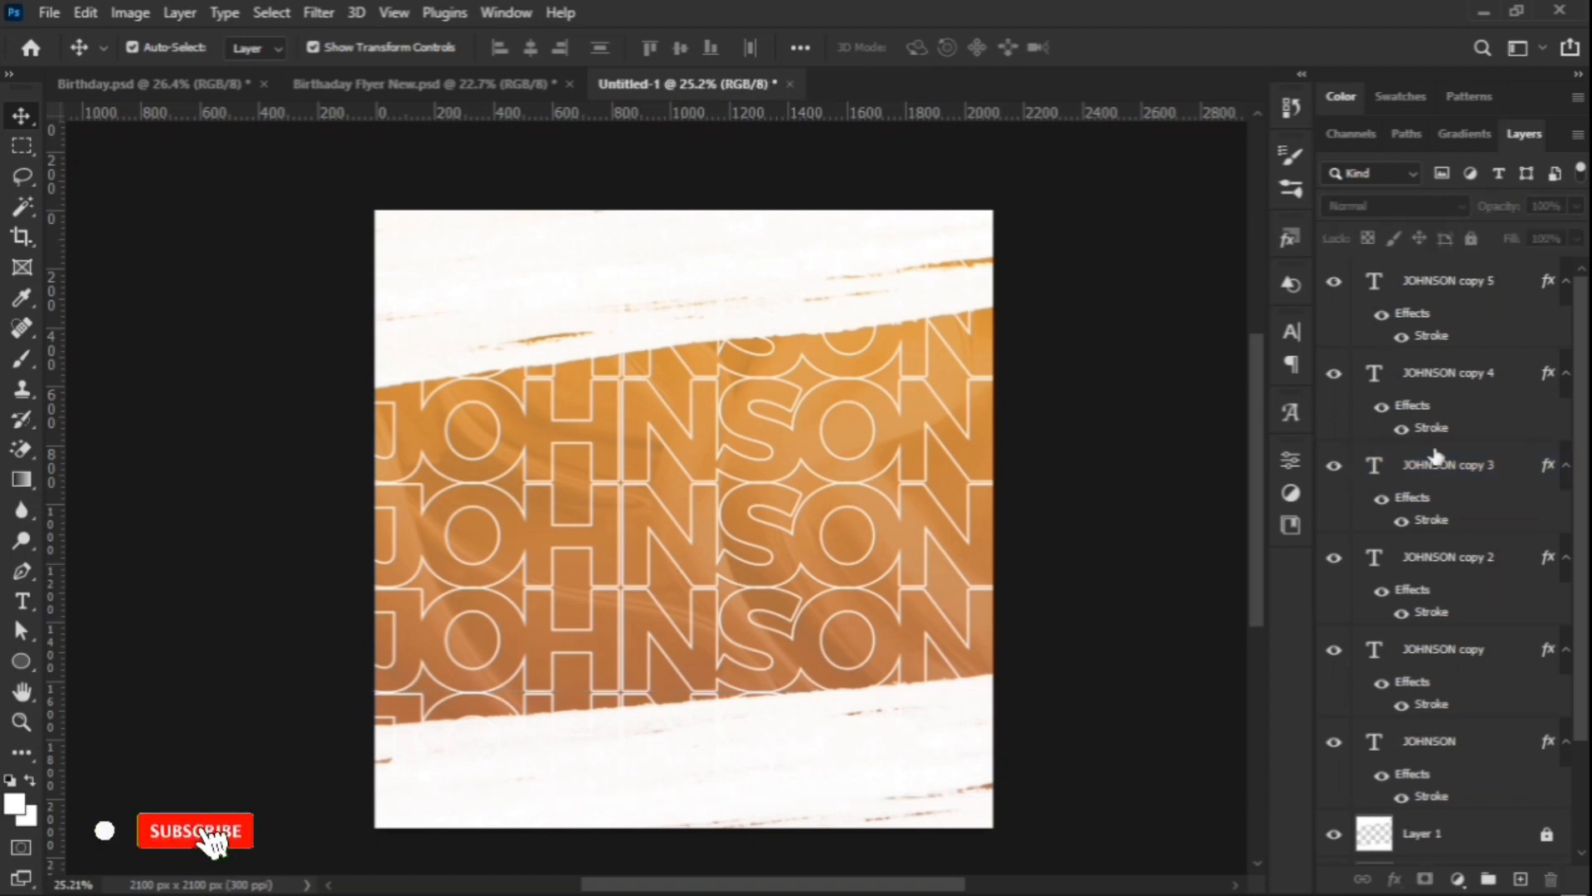
left_click(1428, 286)
scroll(1443, 597, "down", 2)
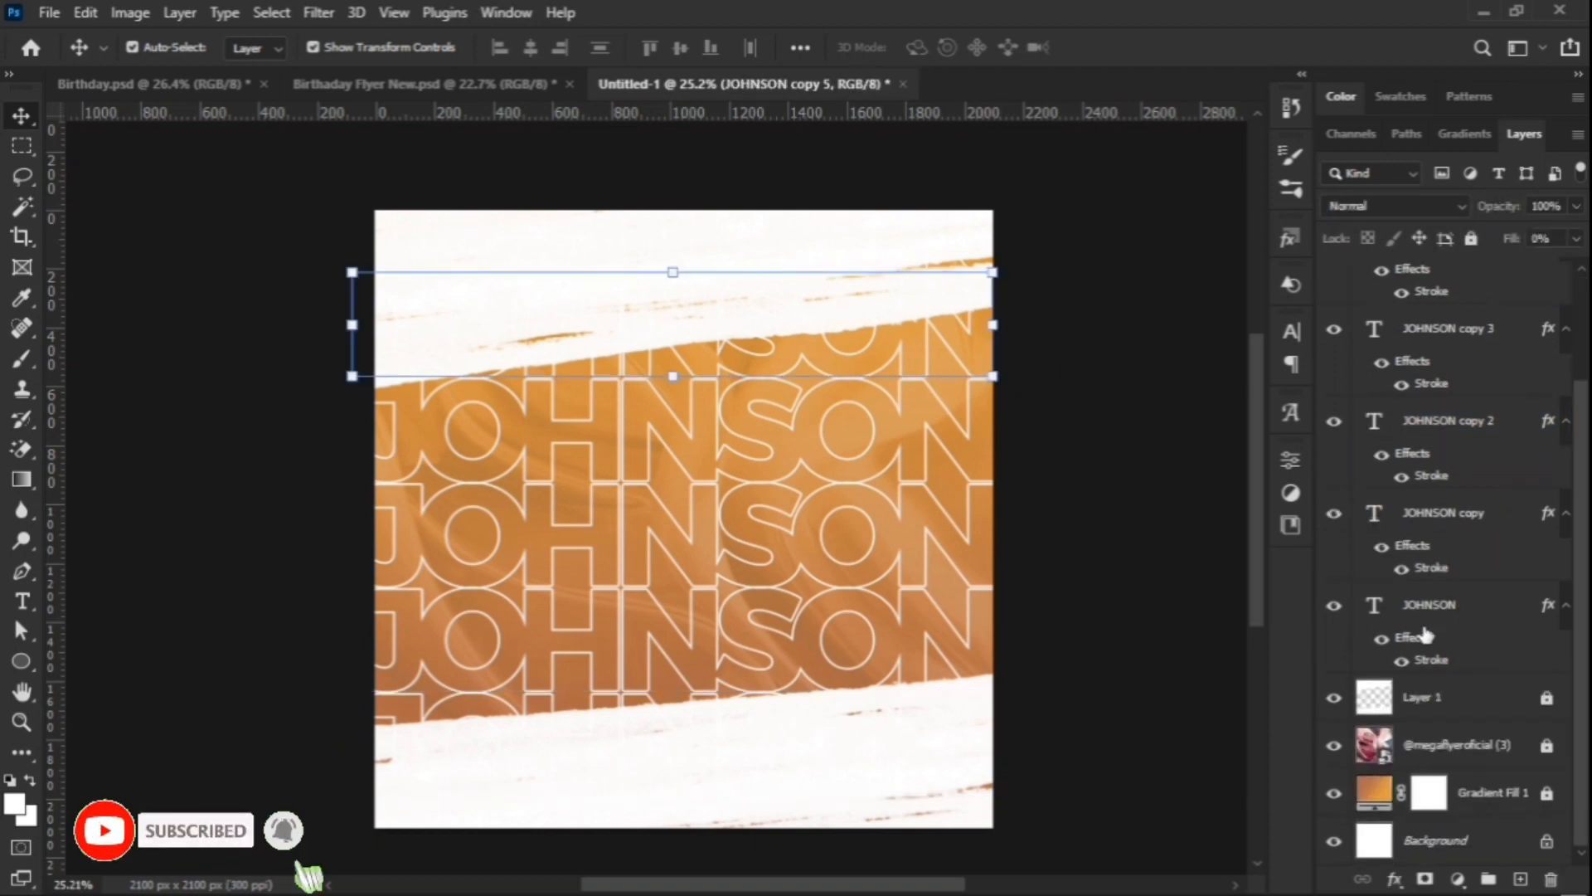
left_click(1425, 614, "shift")
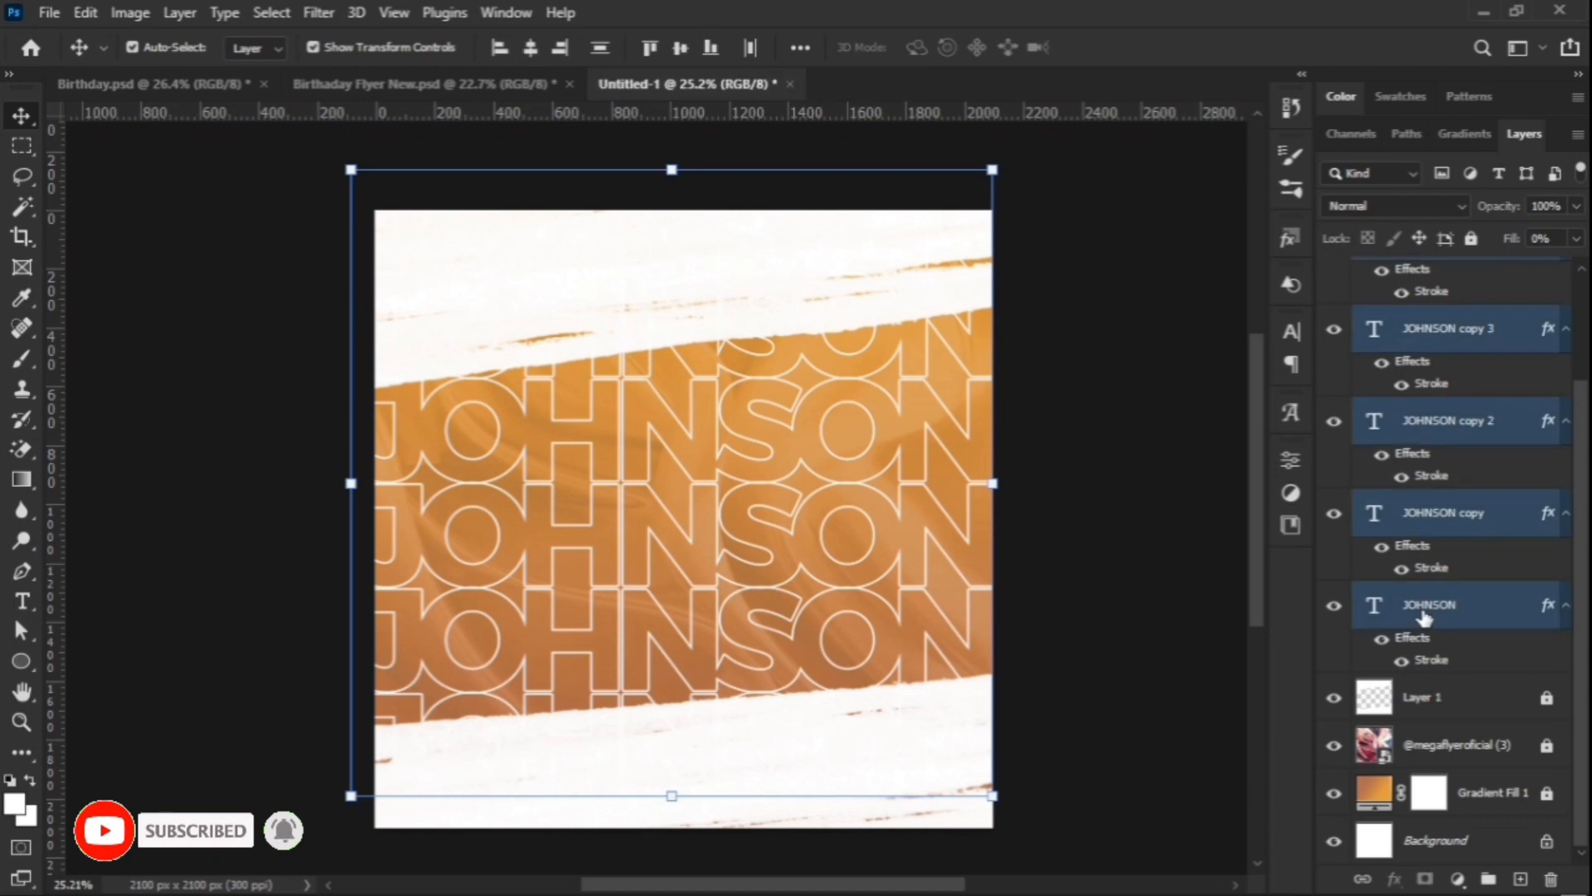
key("ctrl+g")
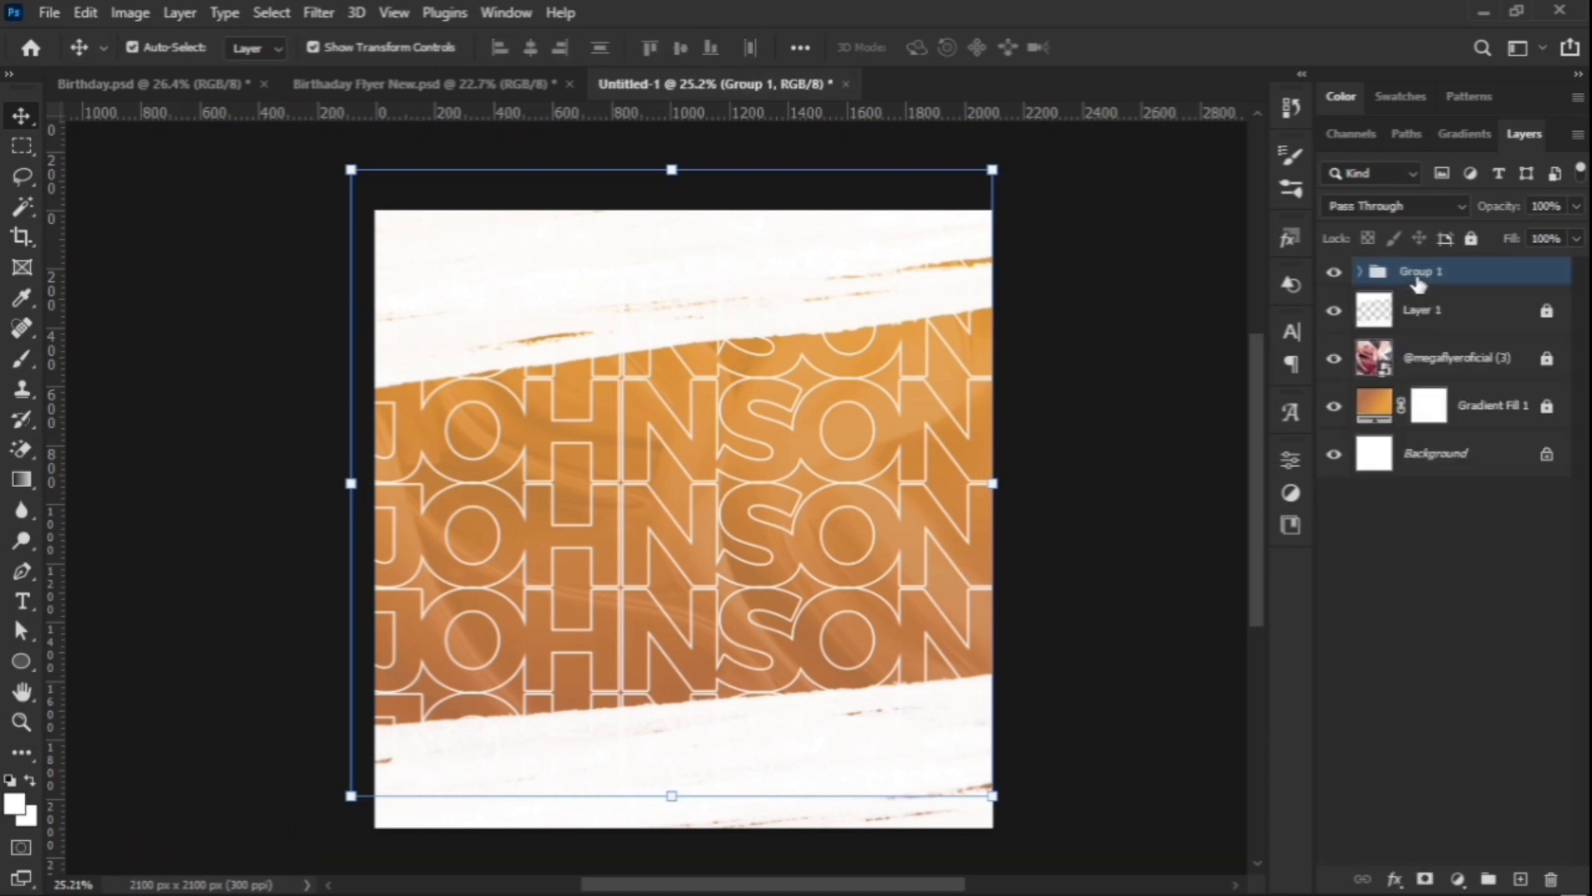
double_click(1422, 272)
type("NAME")
left_click(1504, 275)
left_click_drag(1505, 205, 1425, 241)
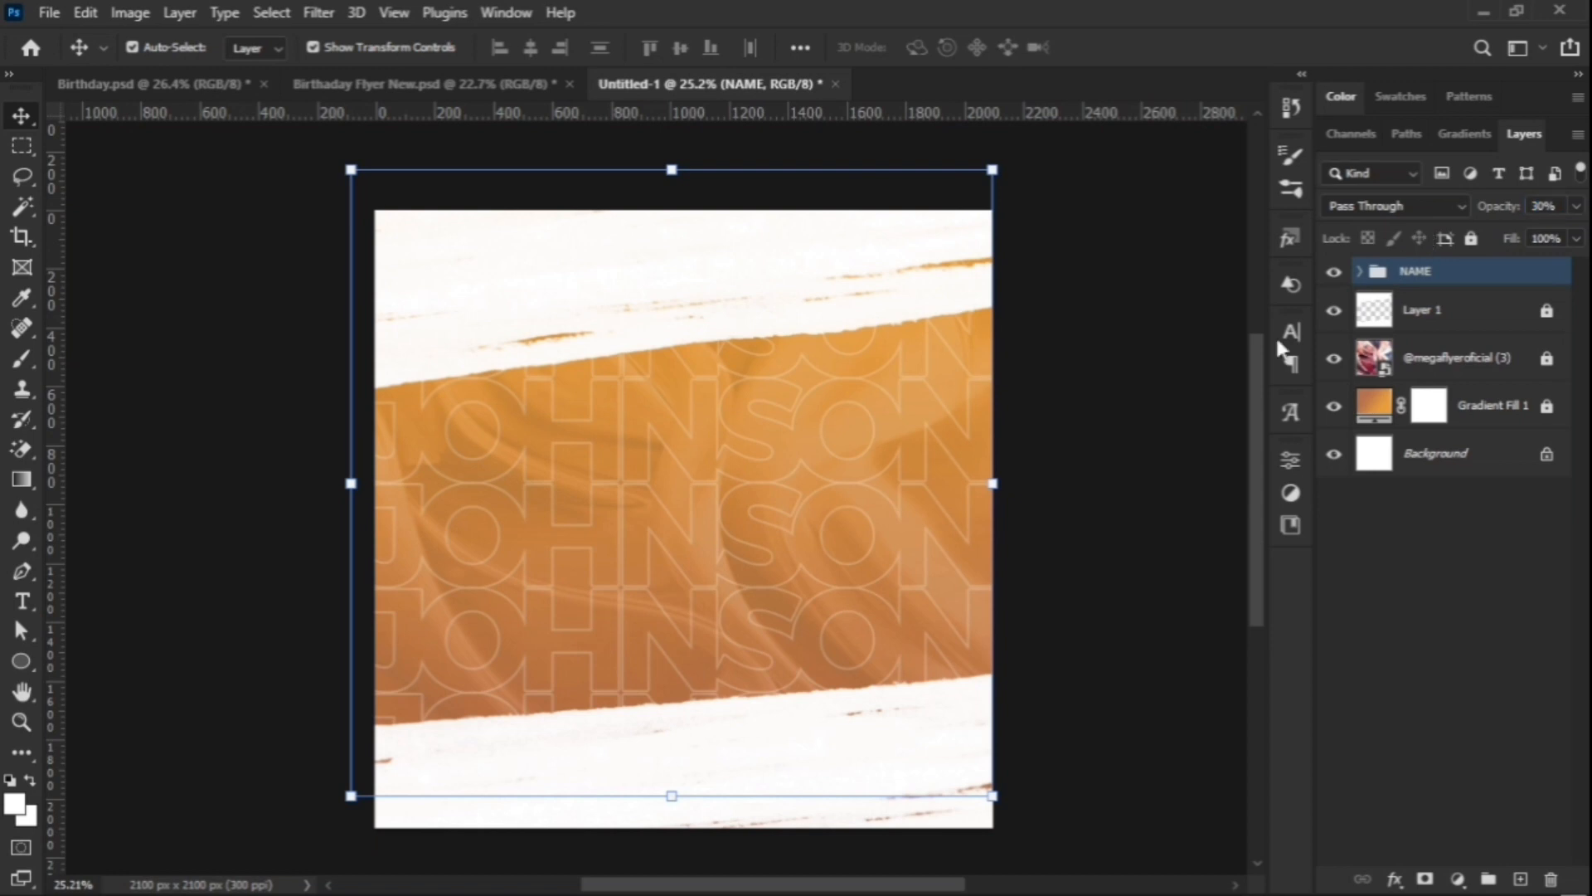
left_click(1094, 471)
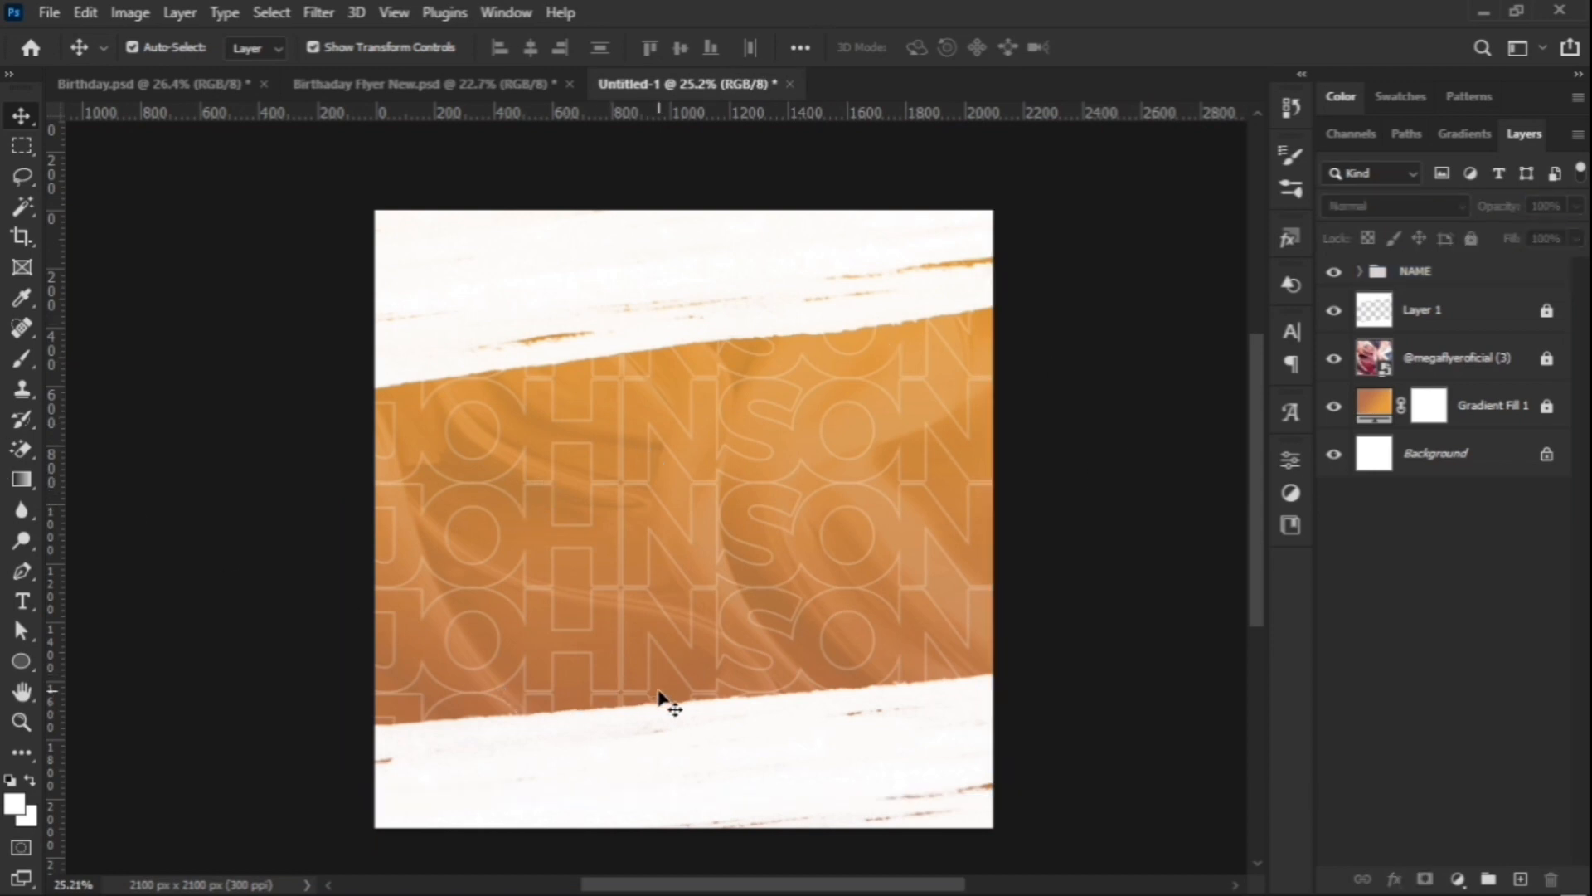
mouse_move(924, 879)
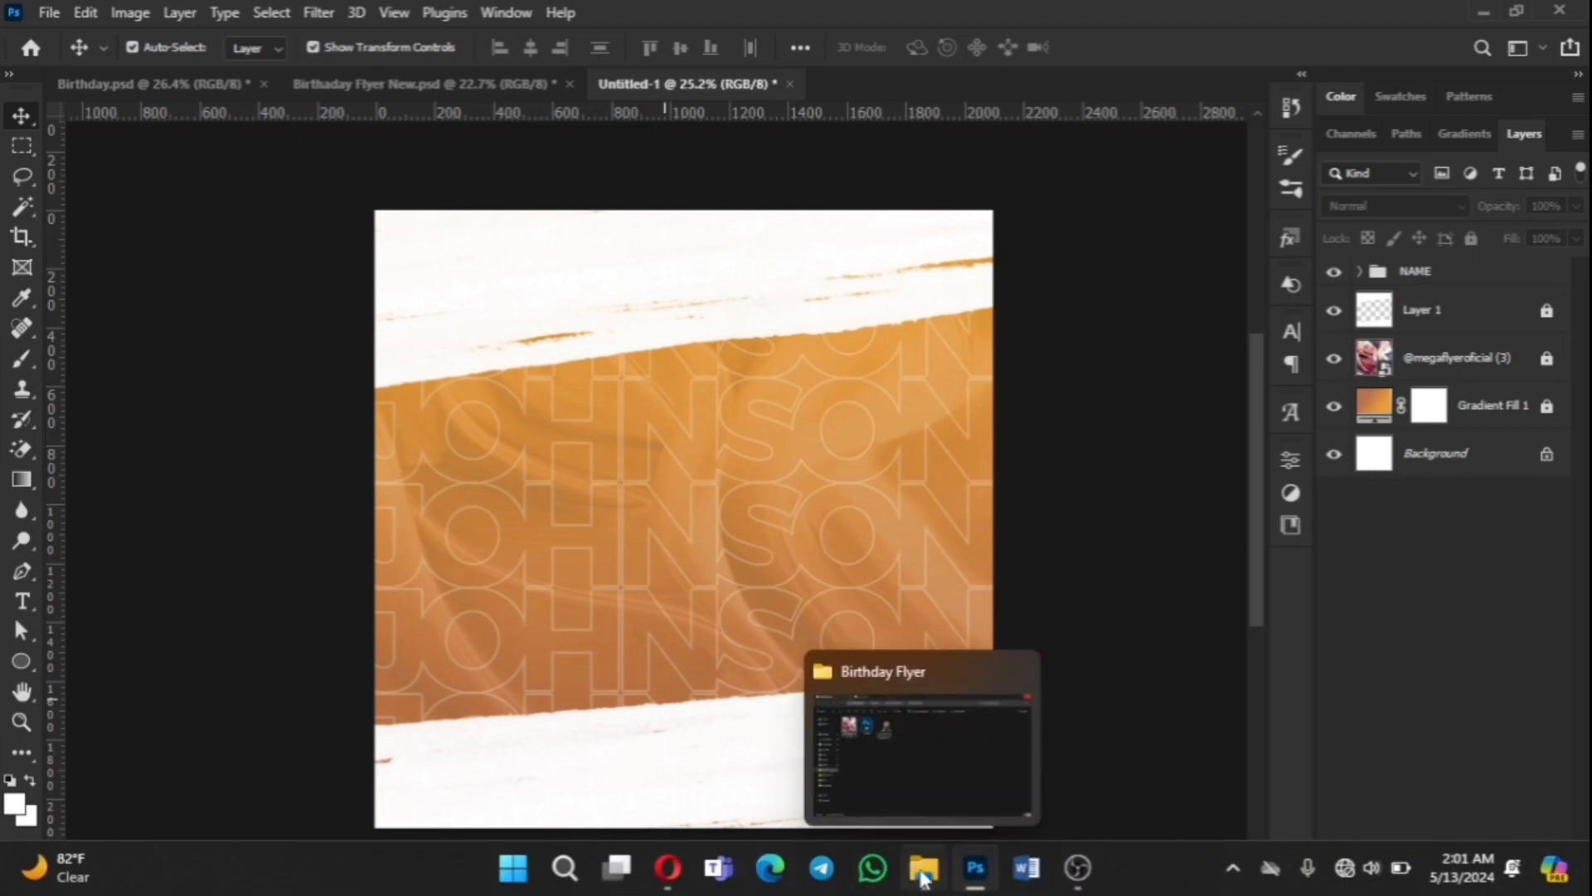
Step: Drag the straw-hat man's photo from the Birthday Flyer folder onto the flyer and enlarge it
left_click(929, 724)
left_click_drag(574, 248, 685, 502)
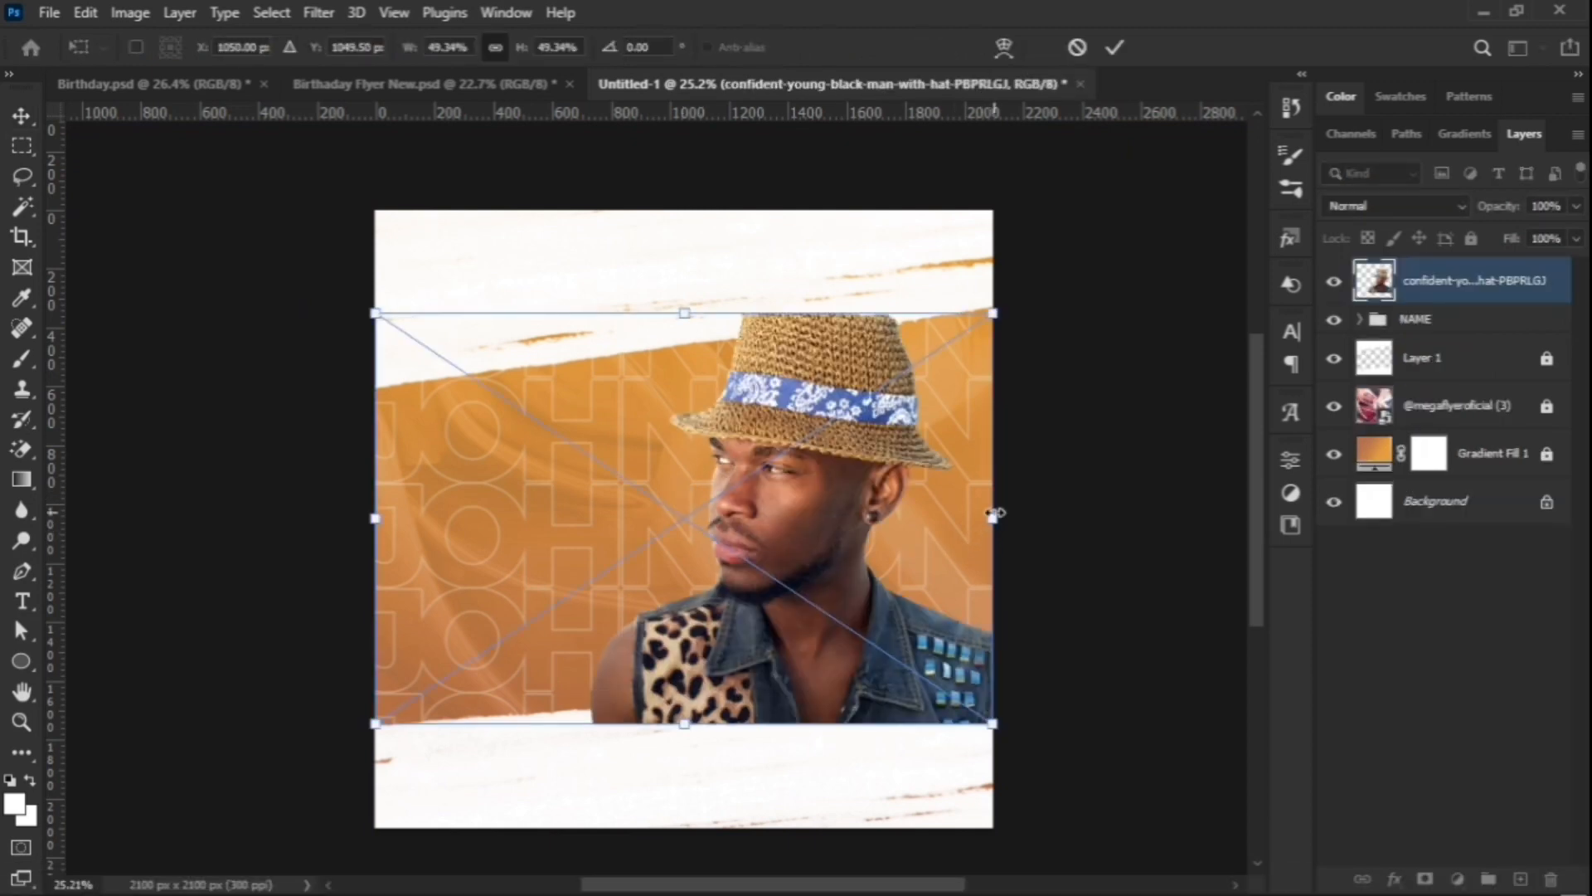
left_click_drag(995, 514, 1164, 600)
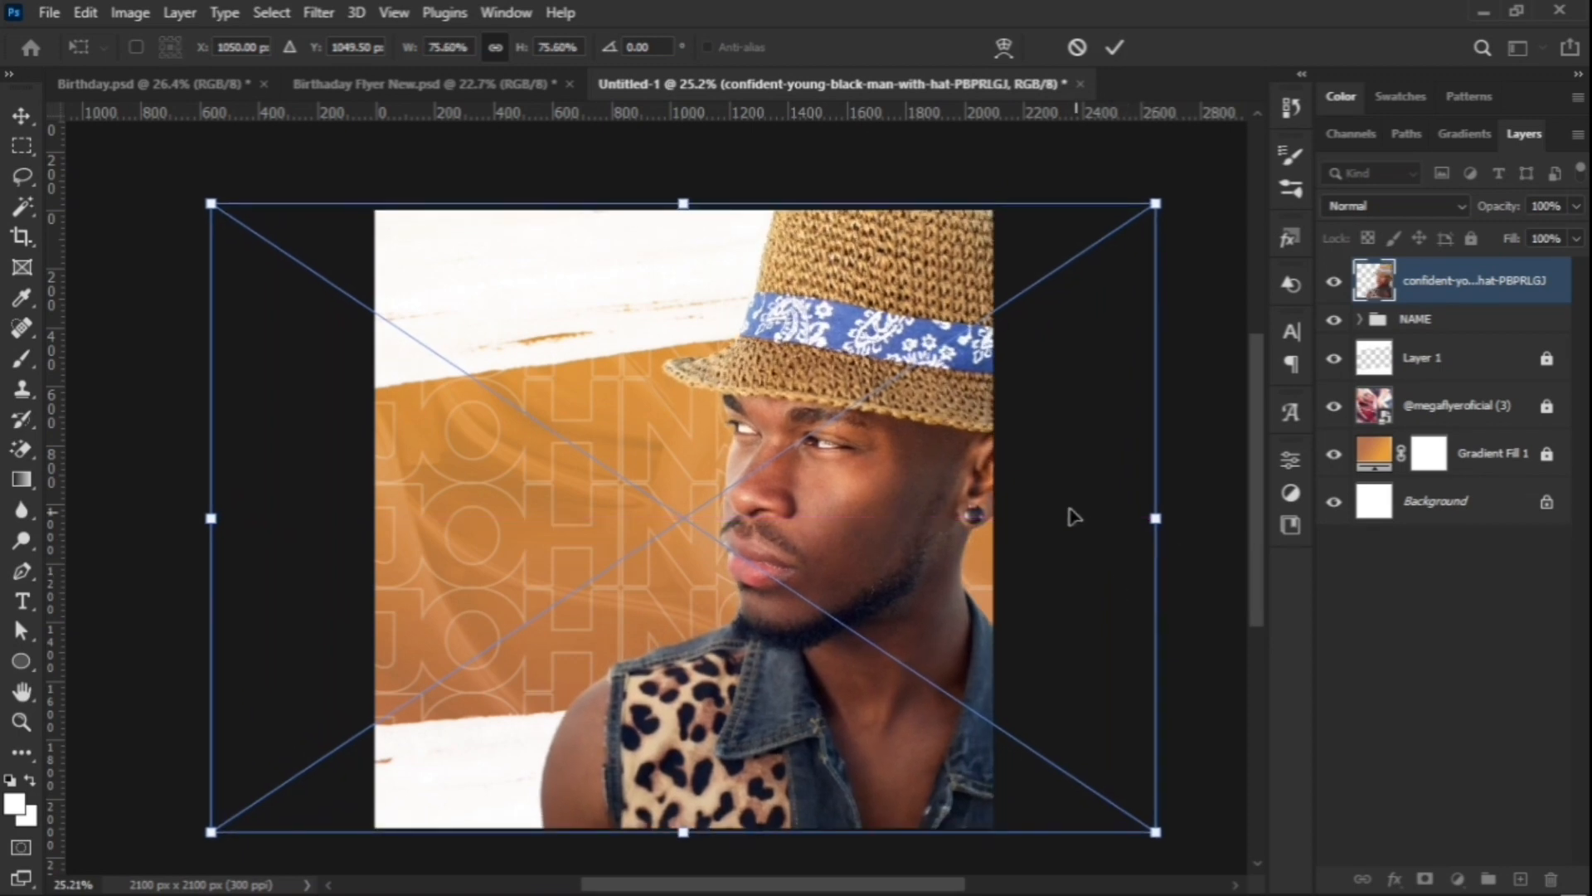
Step: Flip the photo horizontally and fit it at 74% on the square's left side
right_click(908, 461)
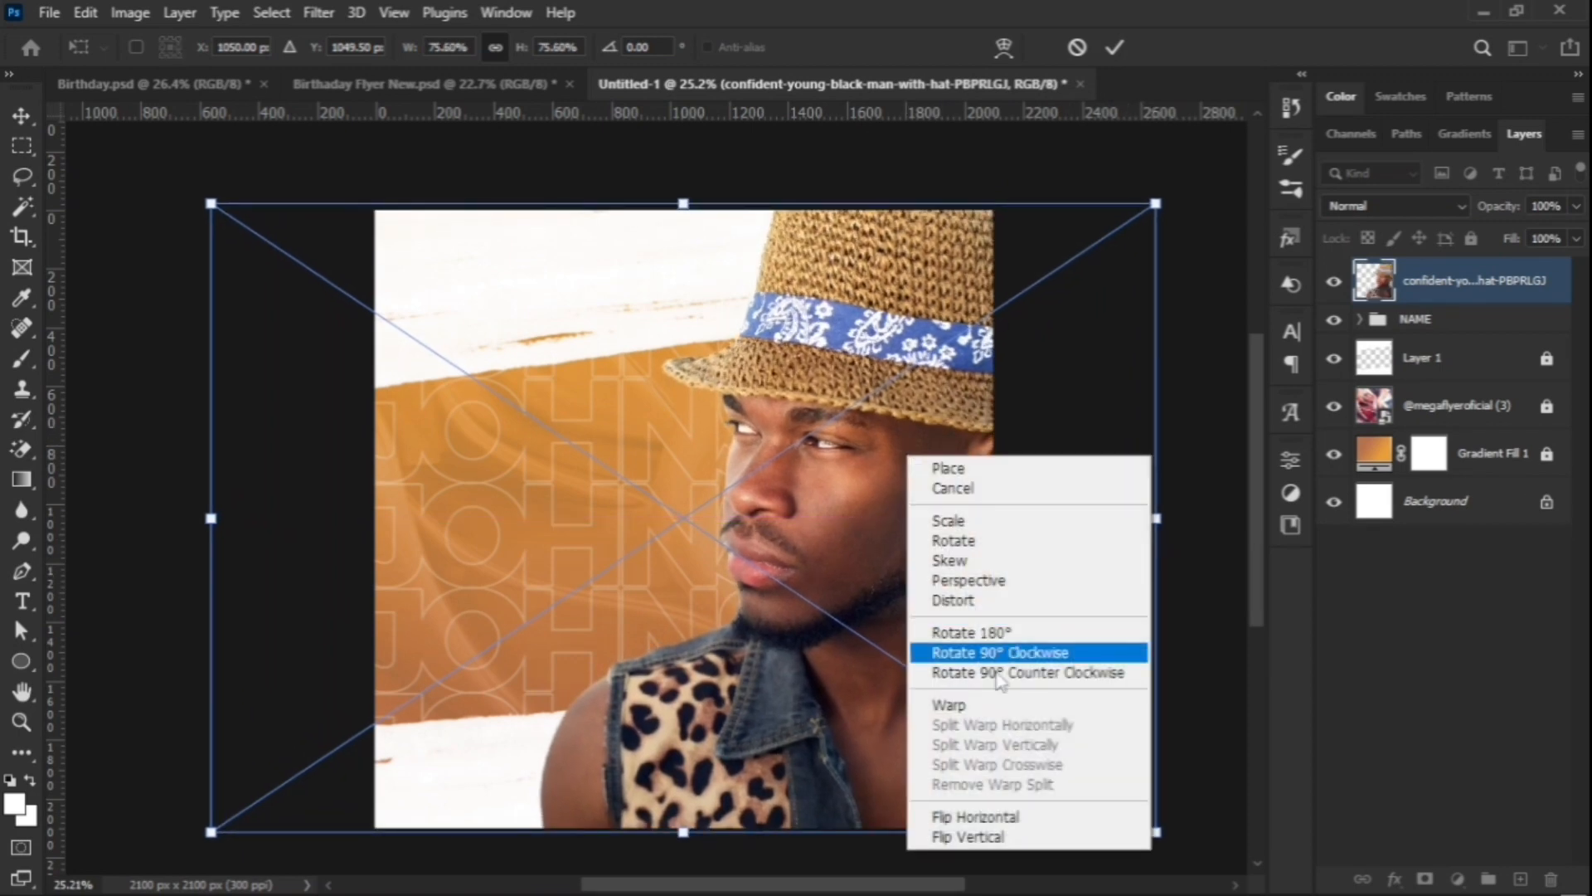
left_click(1004, 821)
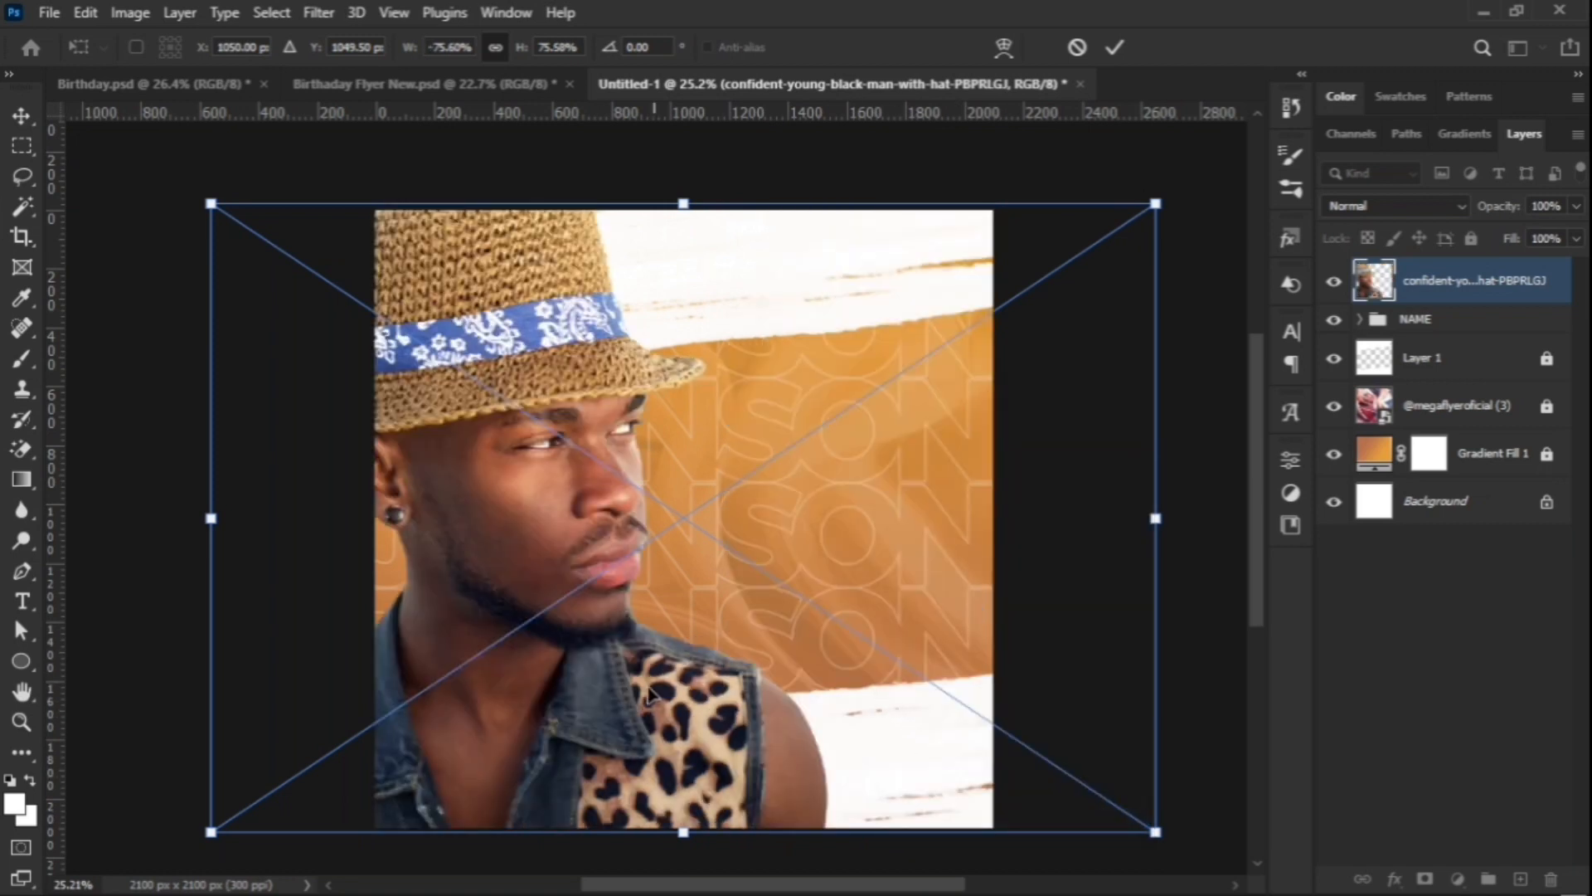
left_click_drag(649, 712, 620, 706)
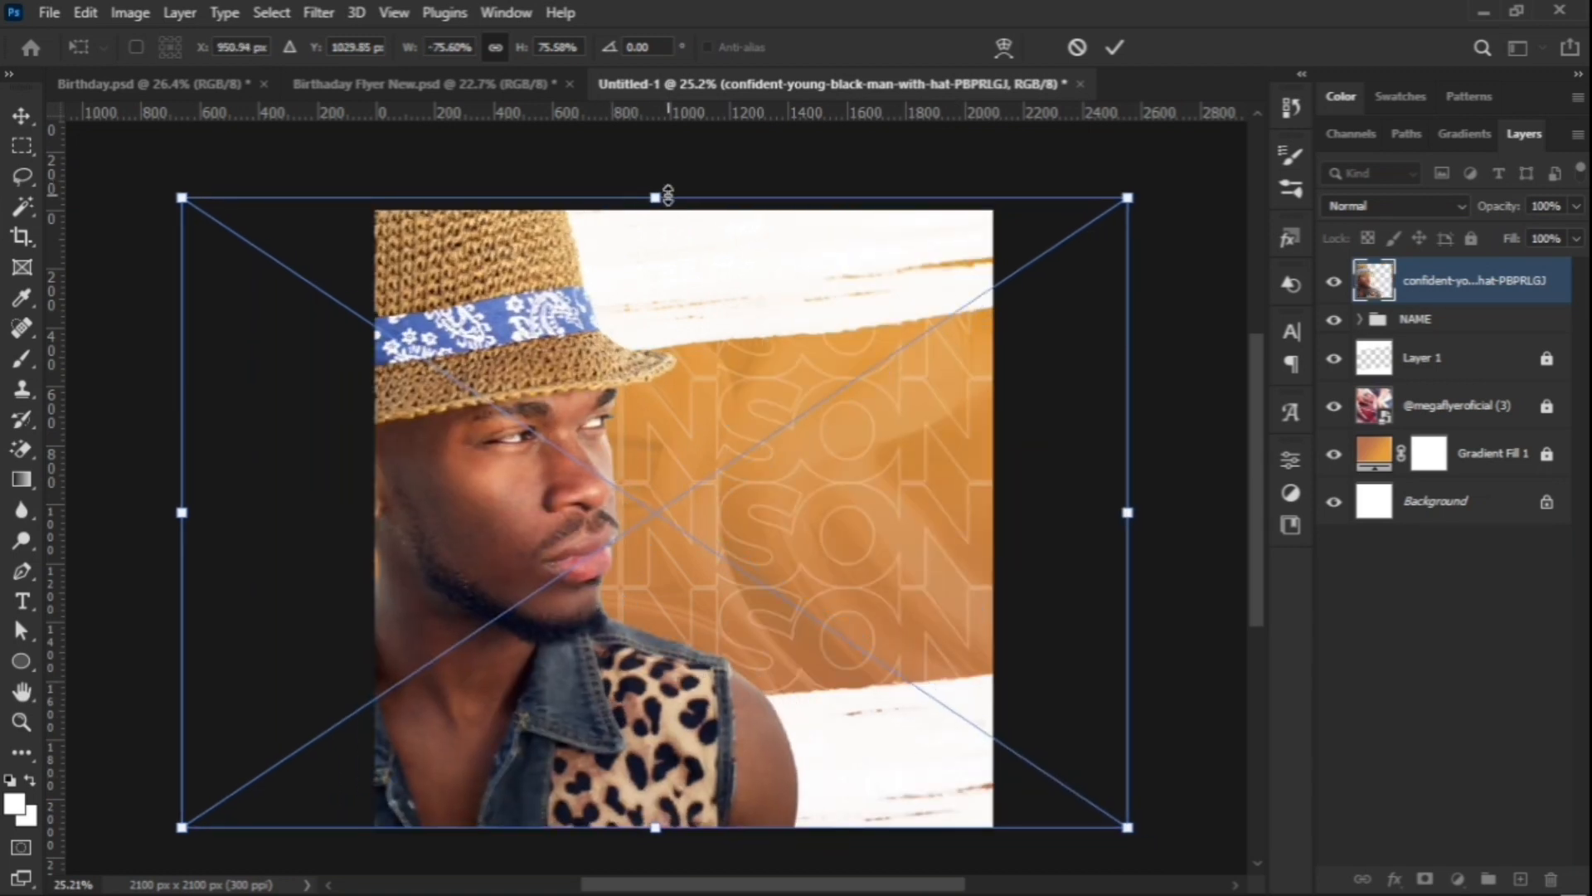
left_click_drag(656, 198, 655, 211)
left_click_drag(578, 643, 606, 585)
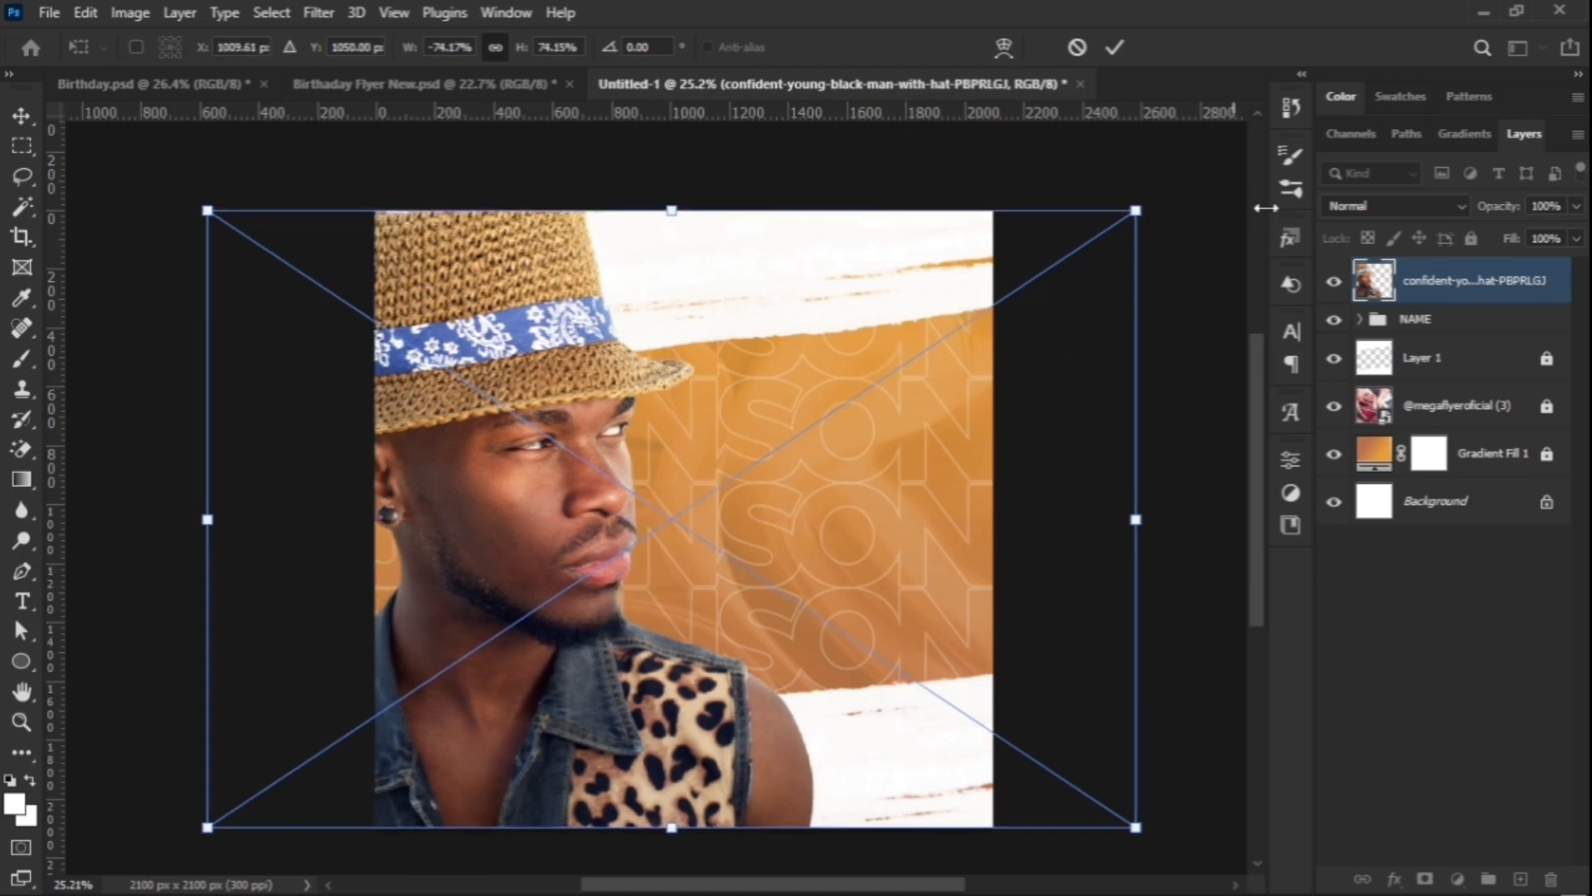
left_click(1115, 47)
left_click(1149, 352)
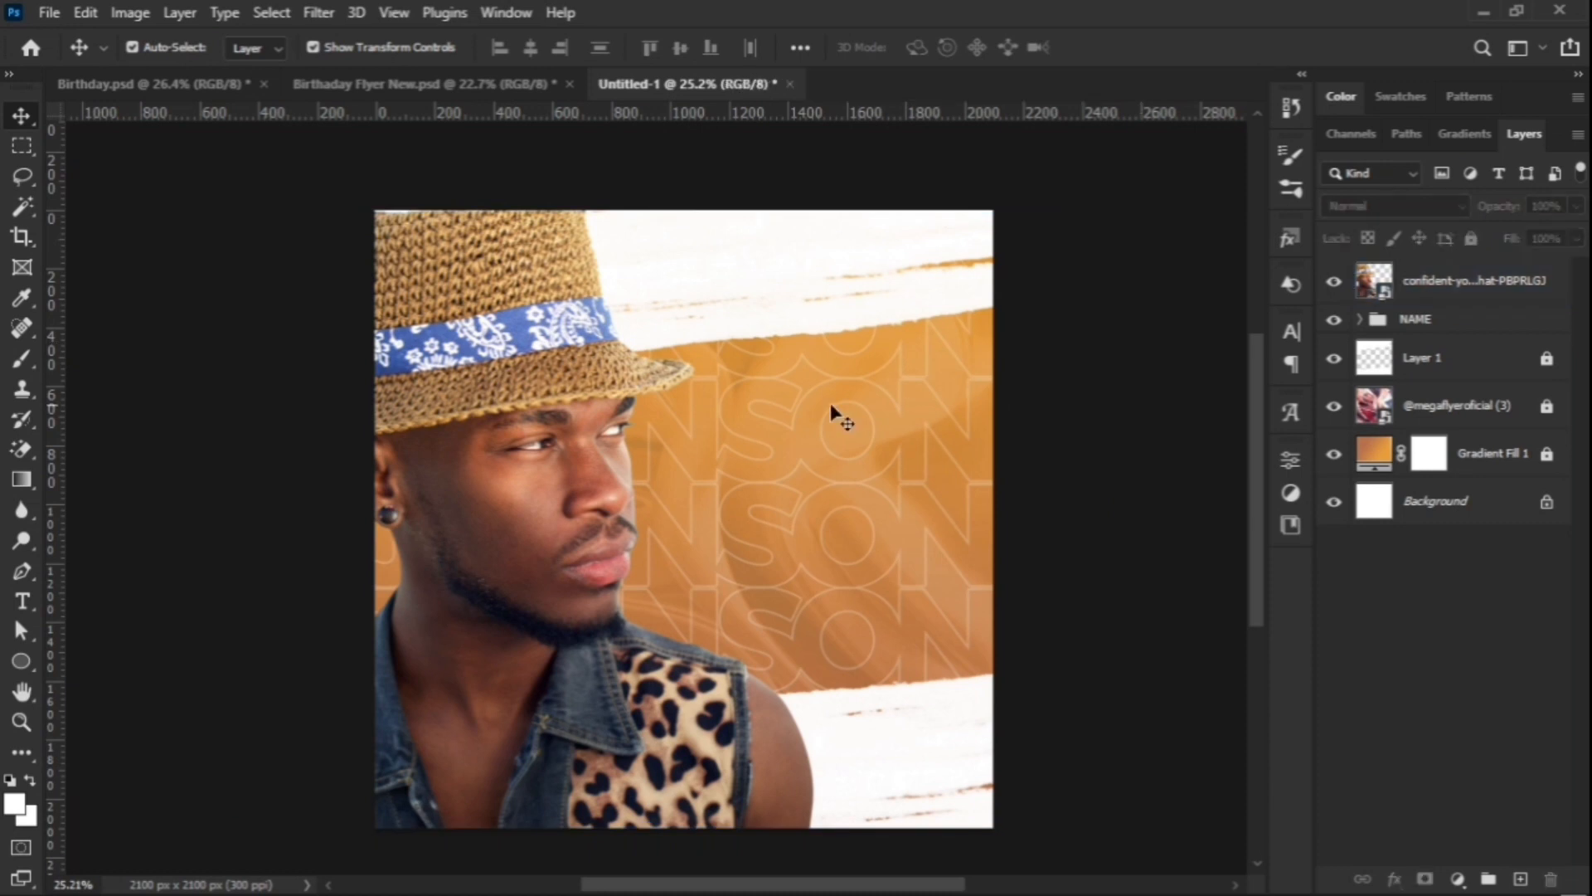
Step: Zoom in, select the straw-hat portrait layer, and choose Filter > Camera Raw Filter
scroll(568, 461, "up", 2)
scroll(547, 517, "up", 1)
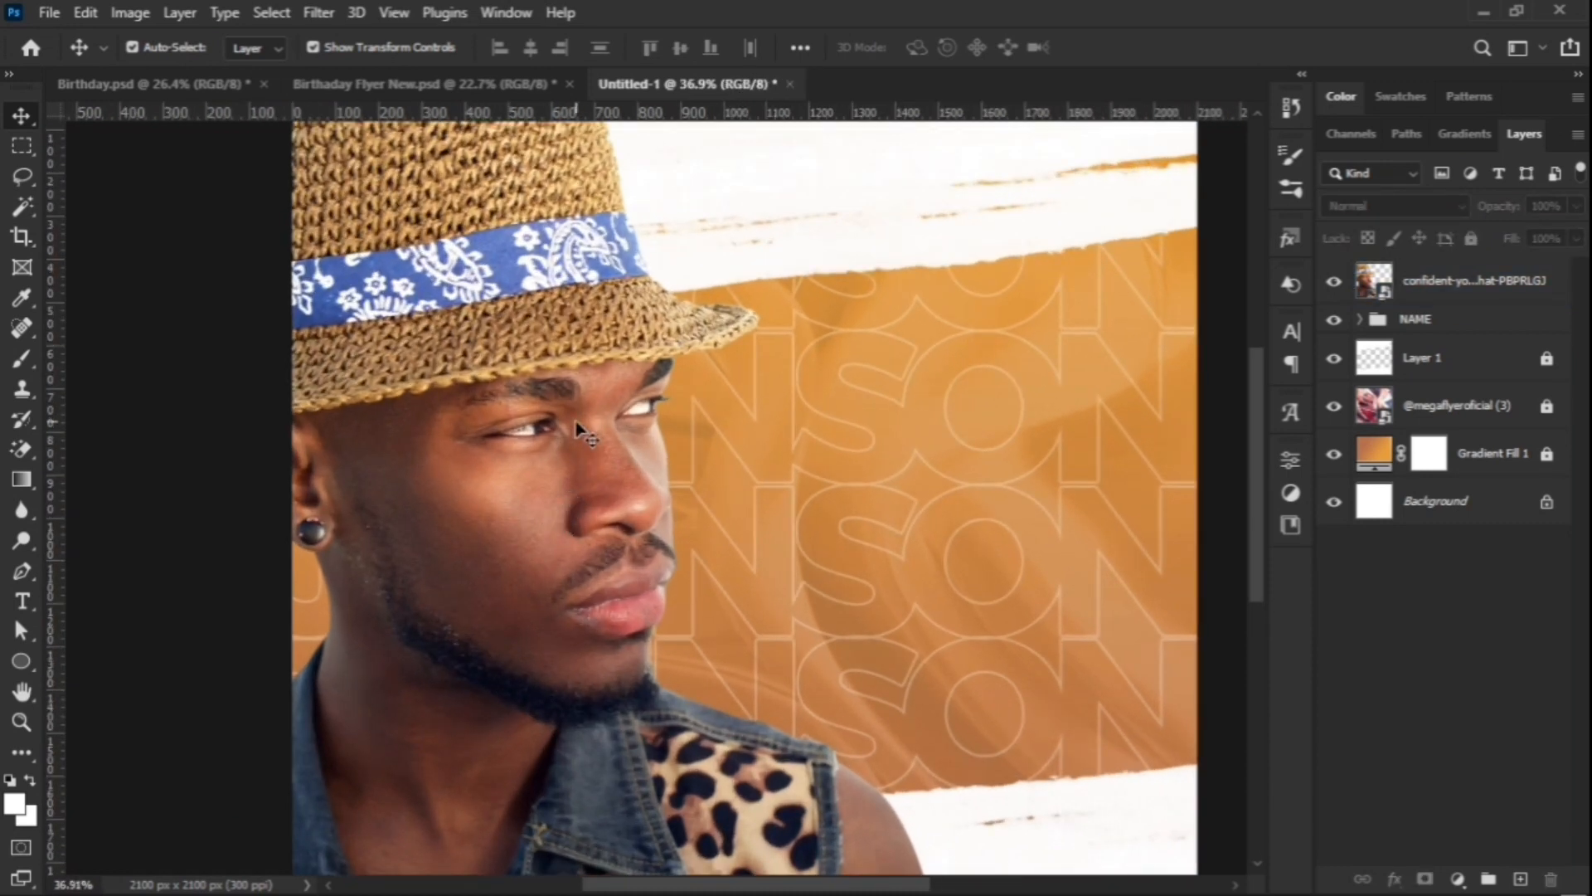
left_click(1450, 297)
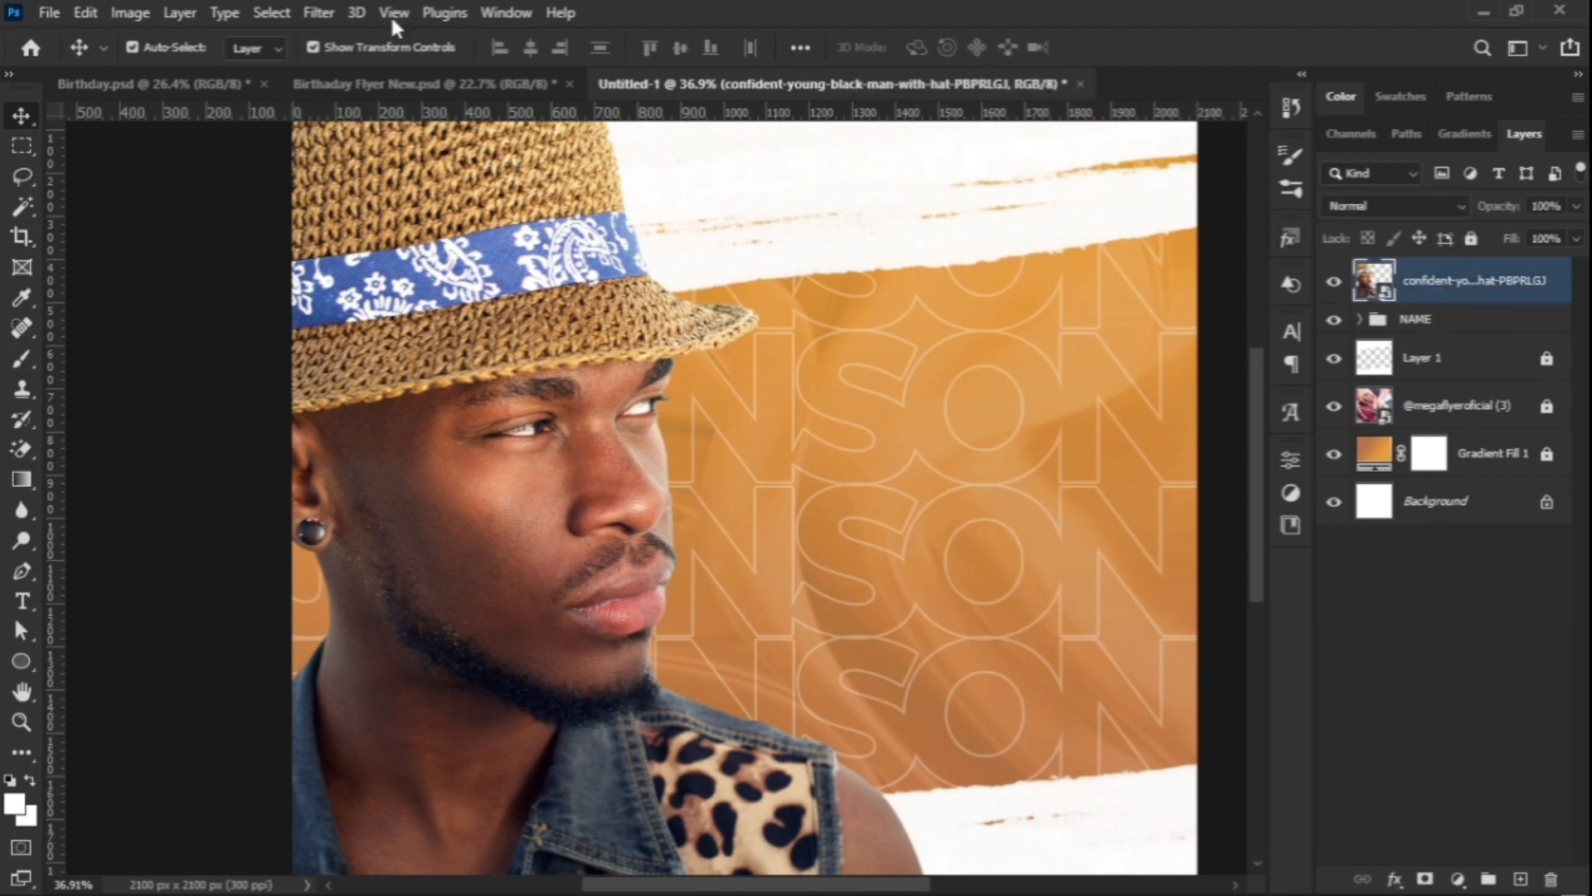
left_click(320, 15)
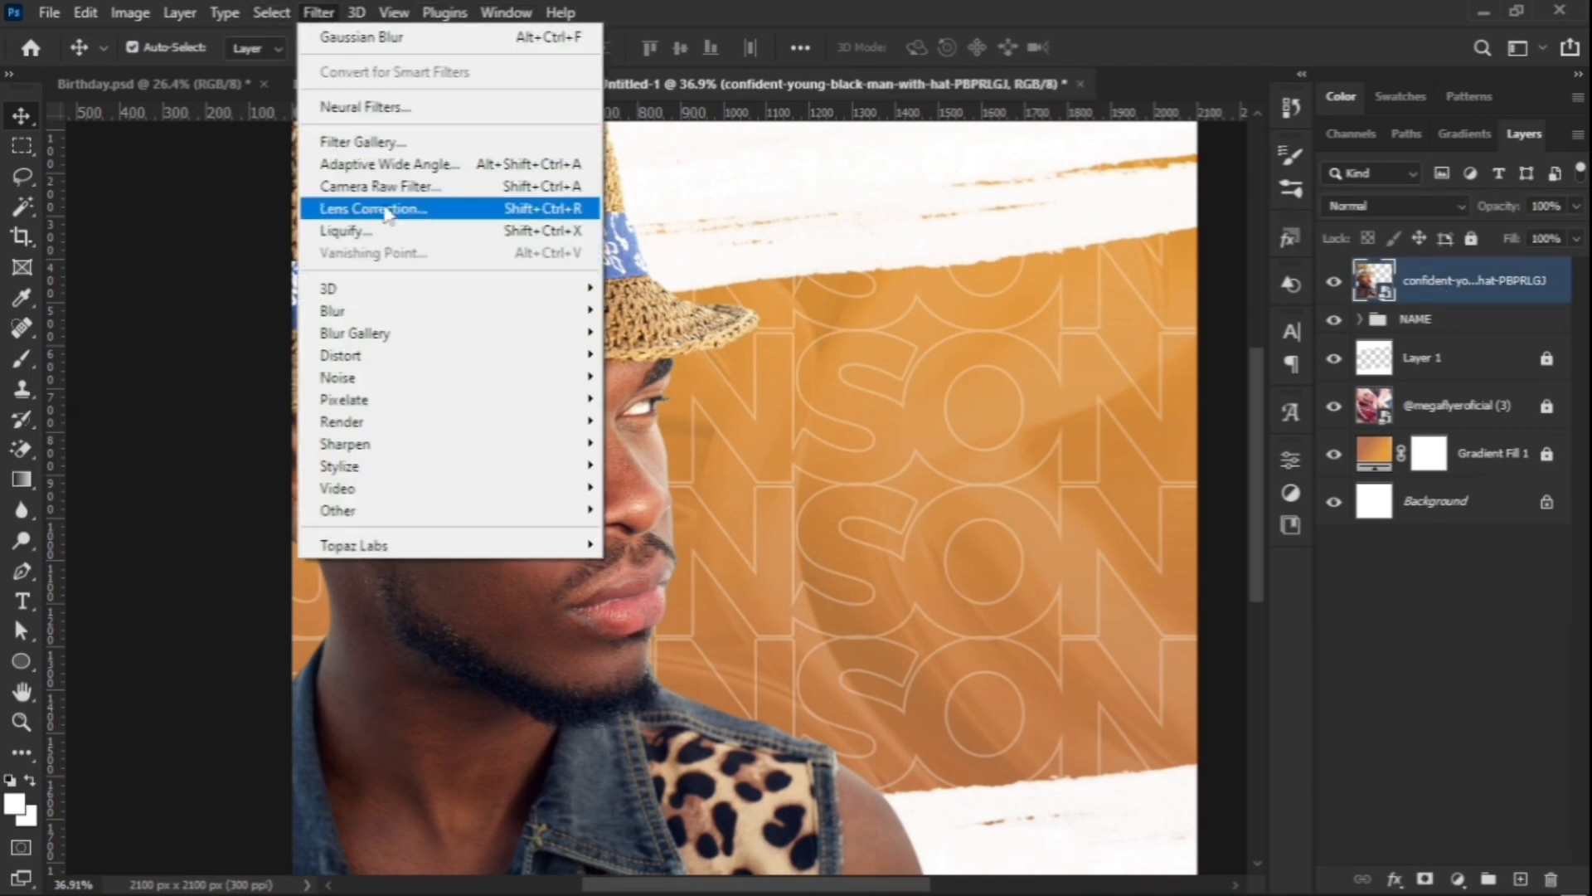
left_click(377, 187)
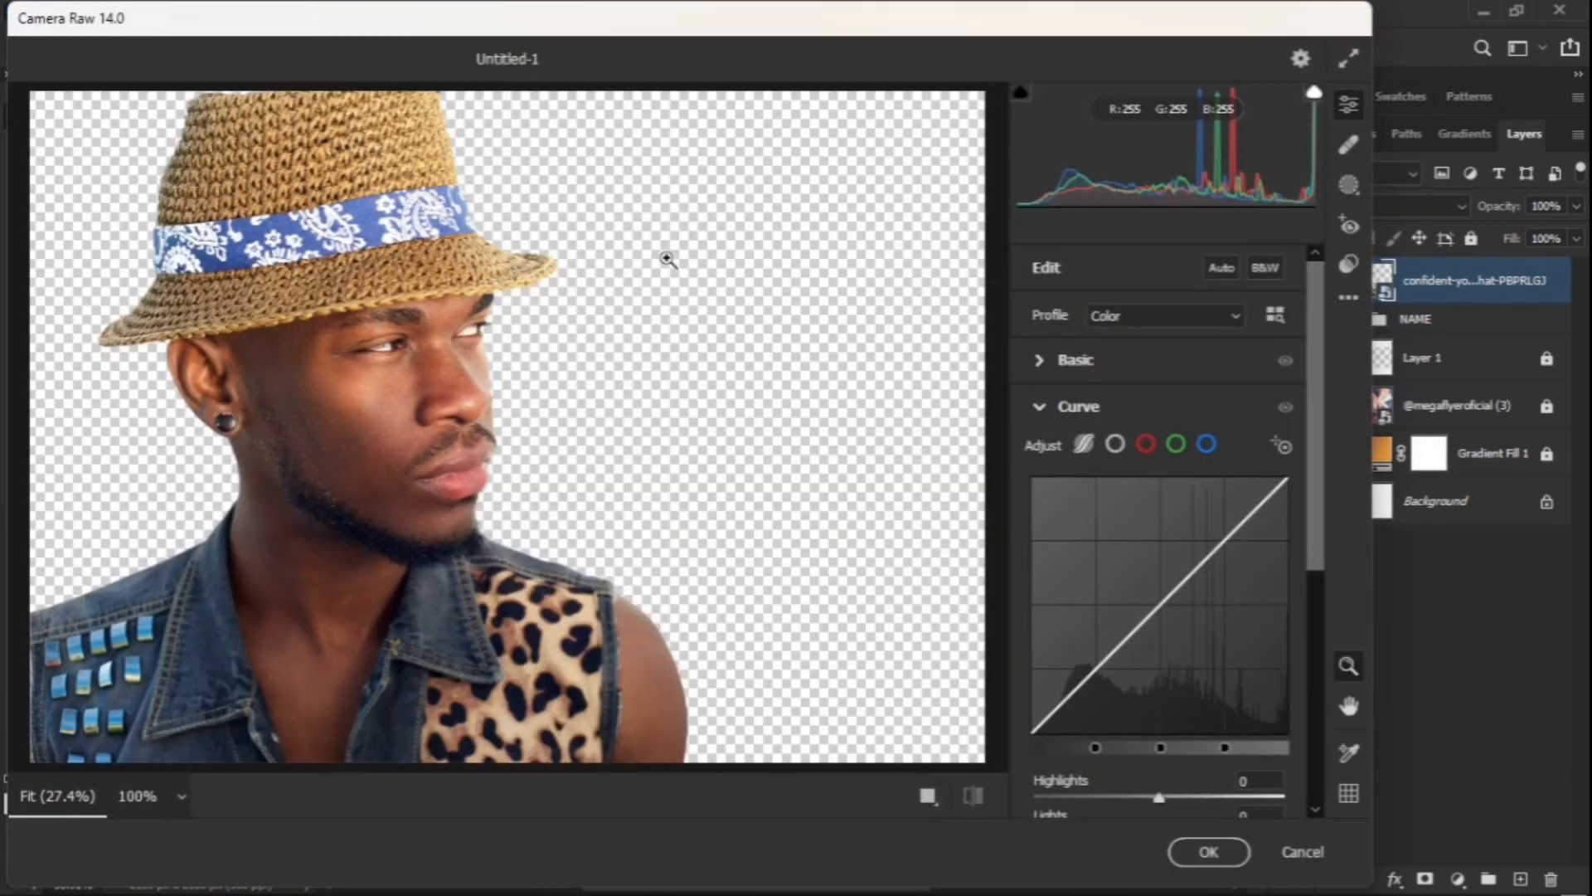
Step: In Camera Raw's Basic panel, set Temperature +7, Exposure +0.10, Texture +77, Clarity +37
left_click_drag(782, 329, 703, 359)
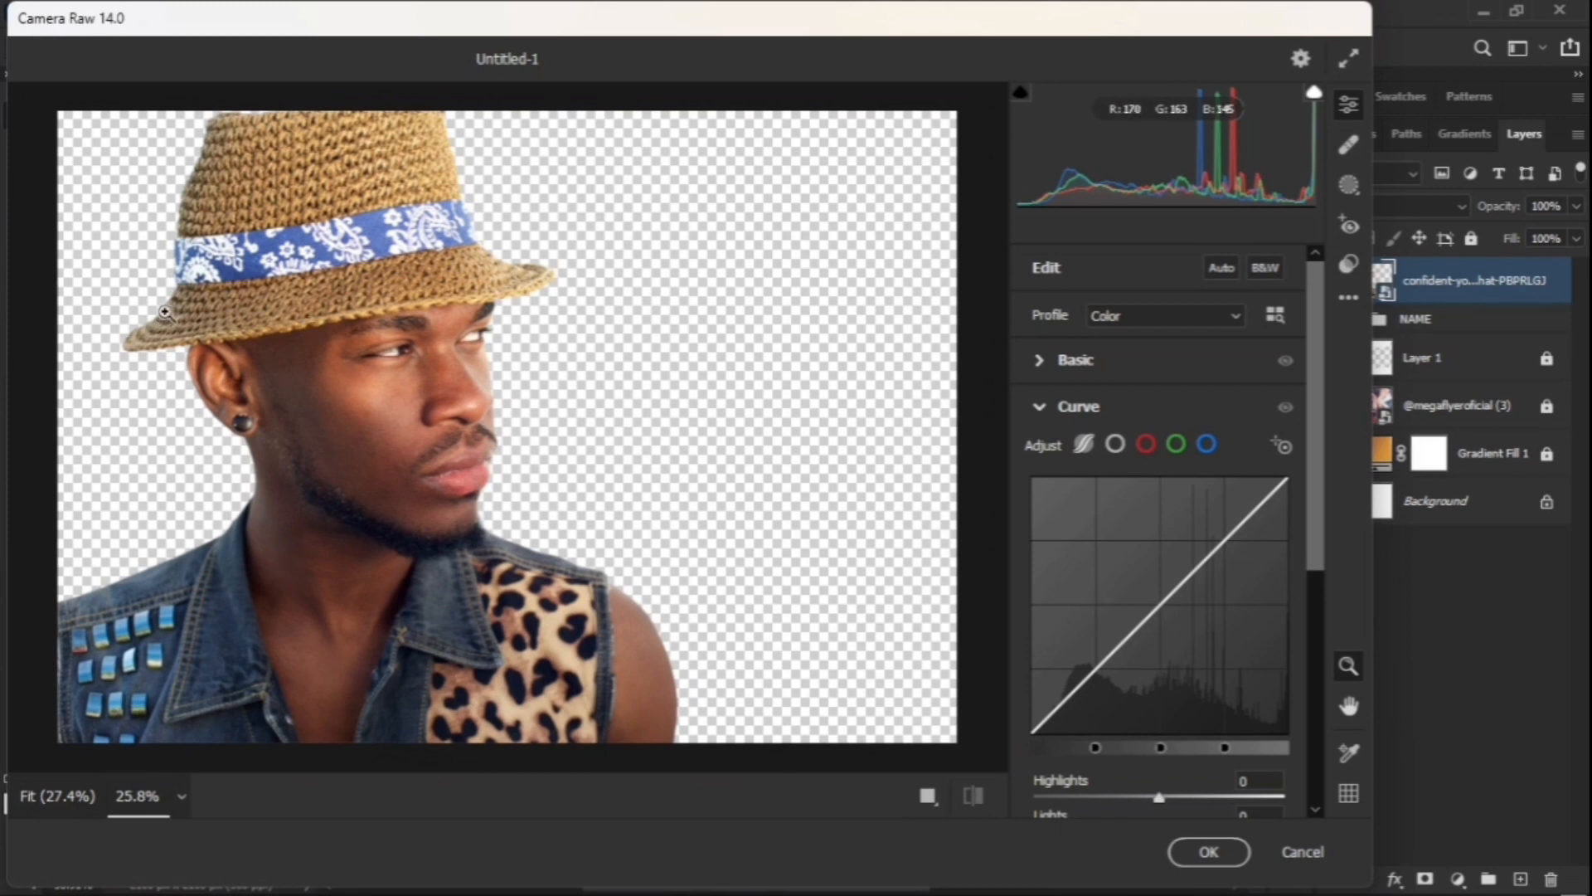
left_click_drag(165, 312, 171, 314)
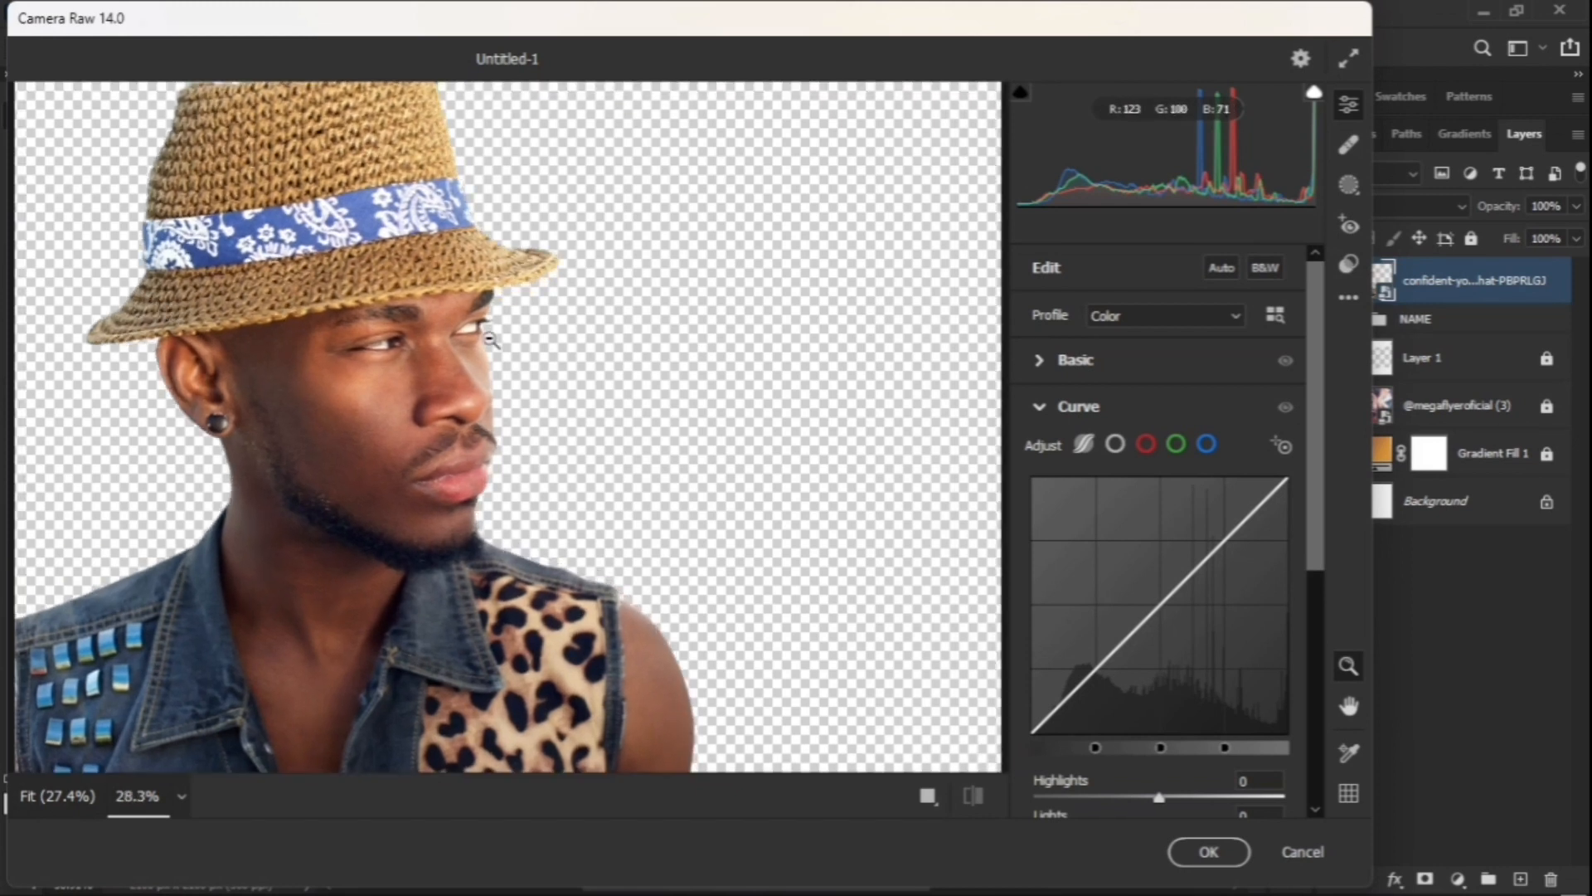
left_click(1038, 362)
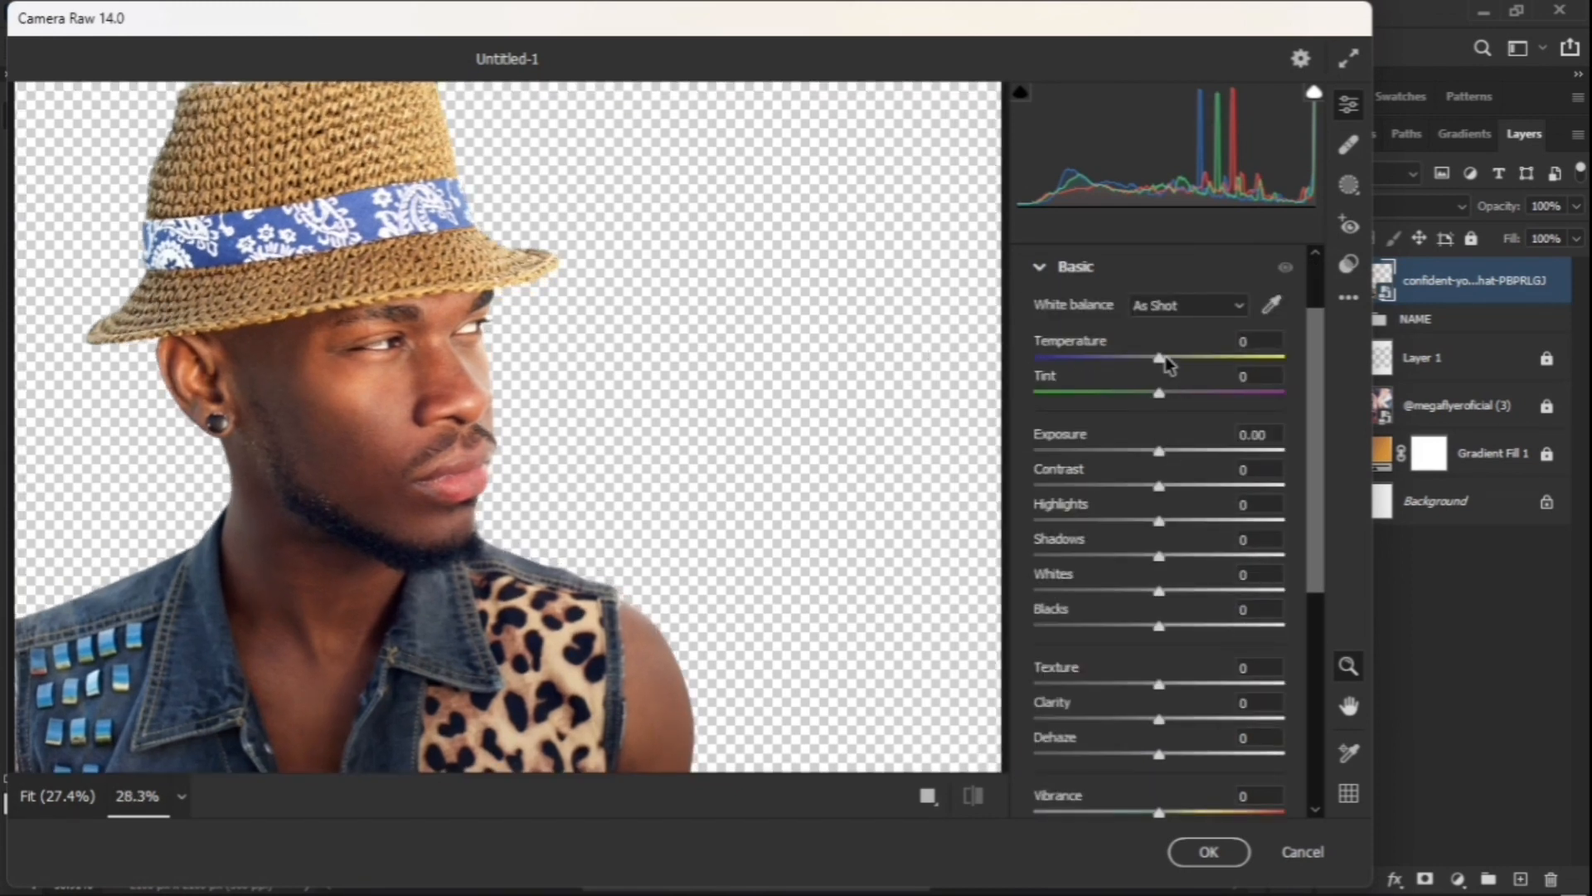
left_click_drag(1165, 356, 1174, 357)
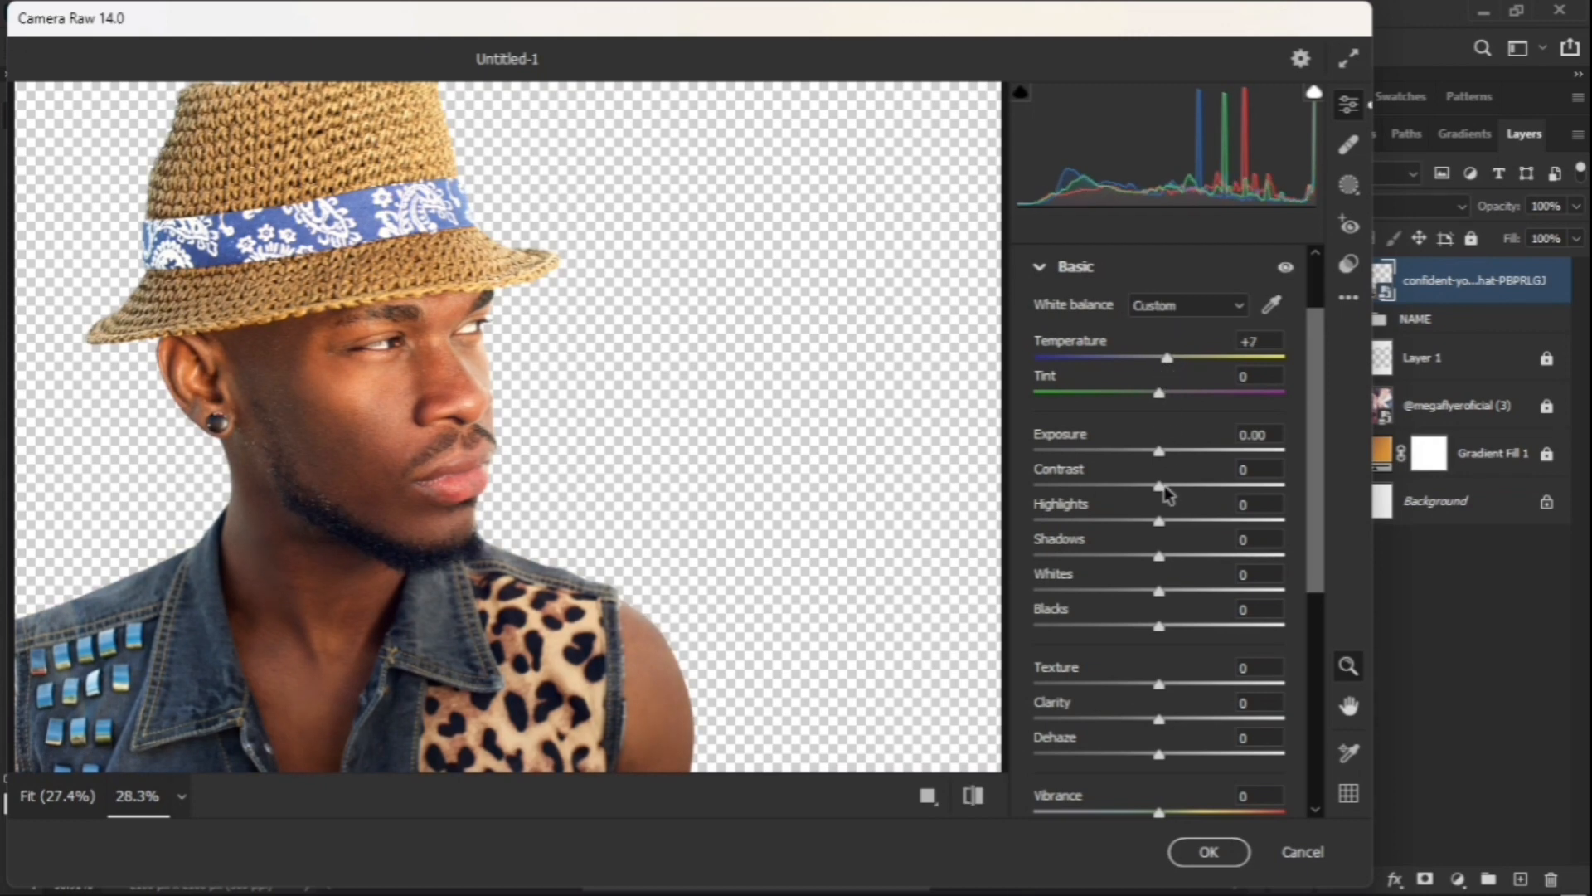
left_click_drag(1160, 454, 1163, 456)
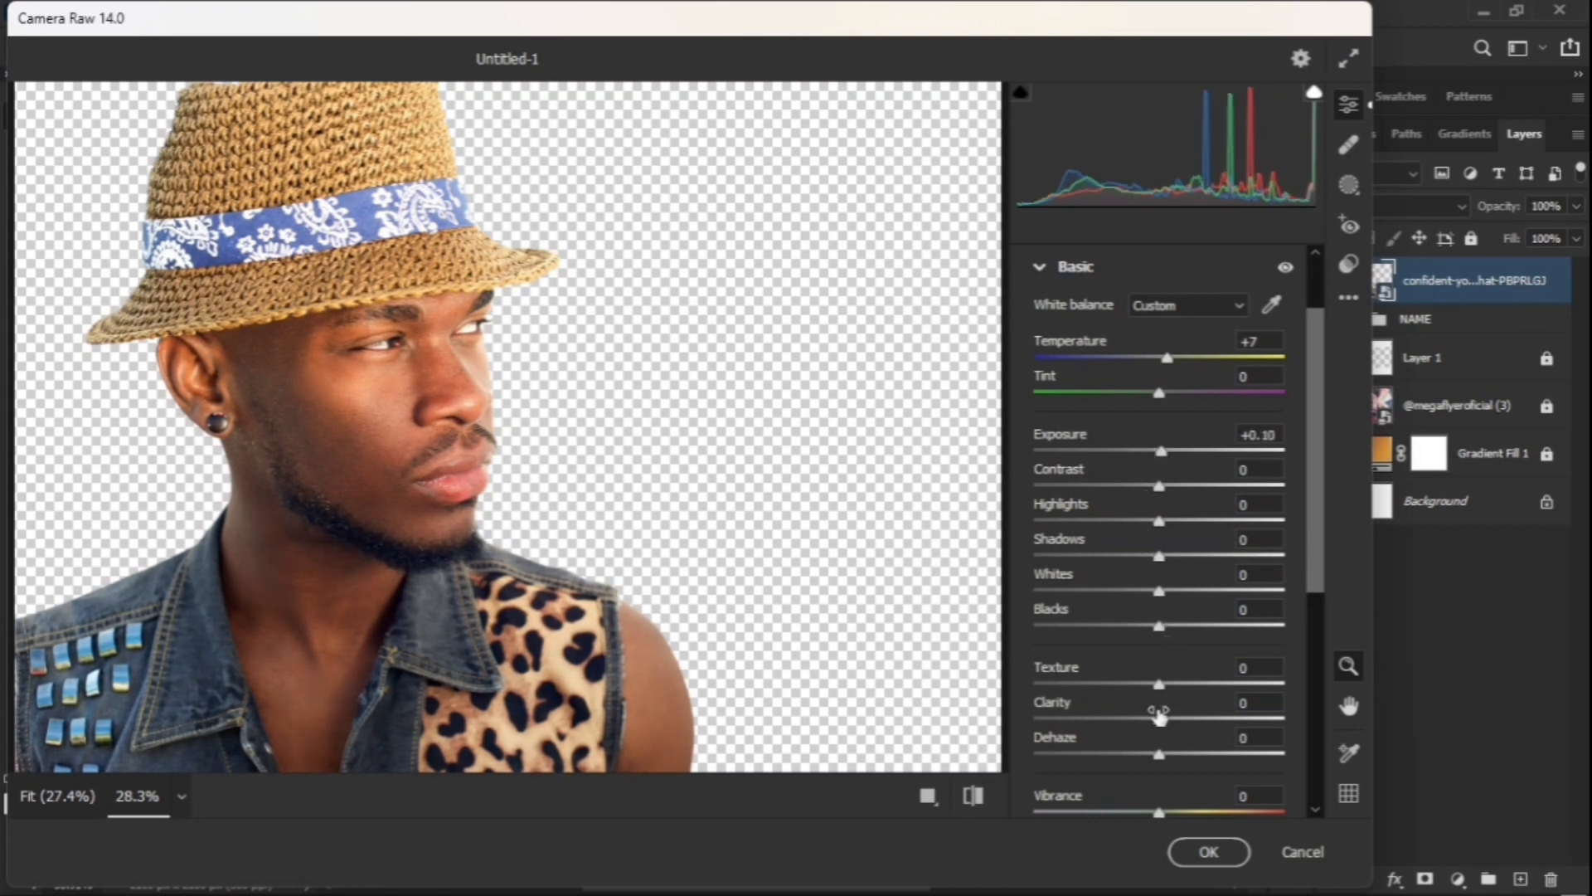
left_click_drag(1160, 693, 1256, 700)
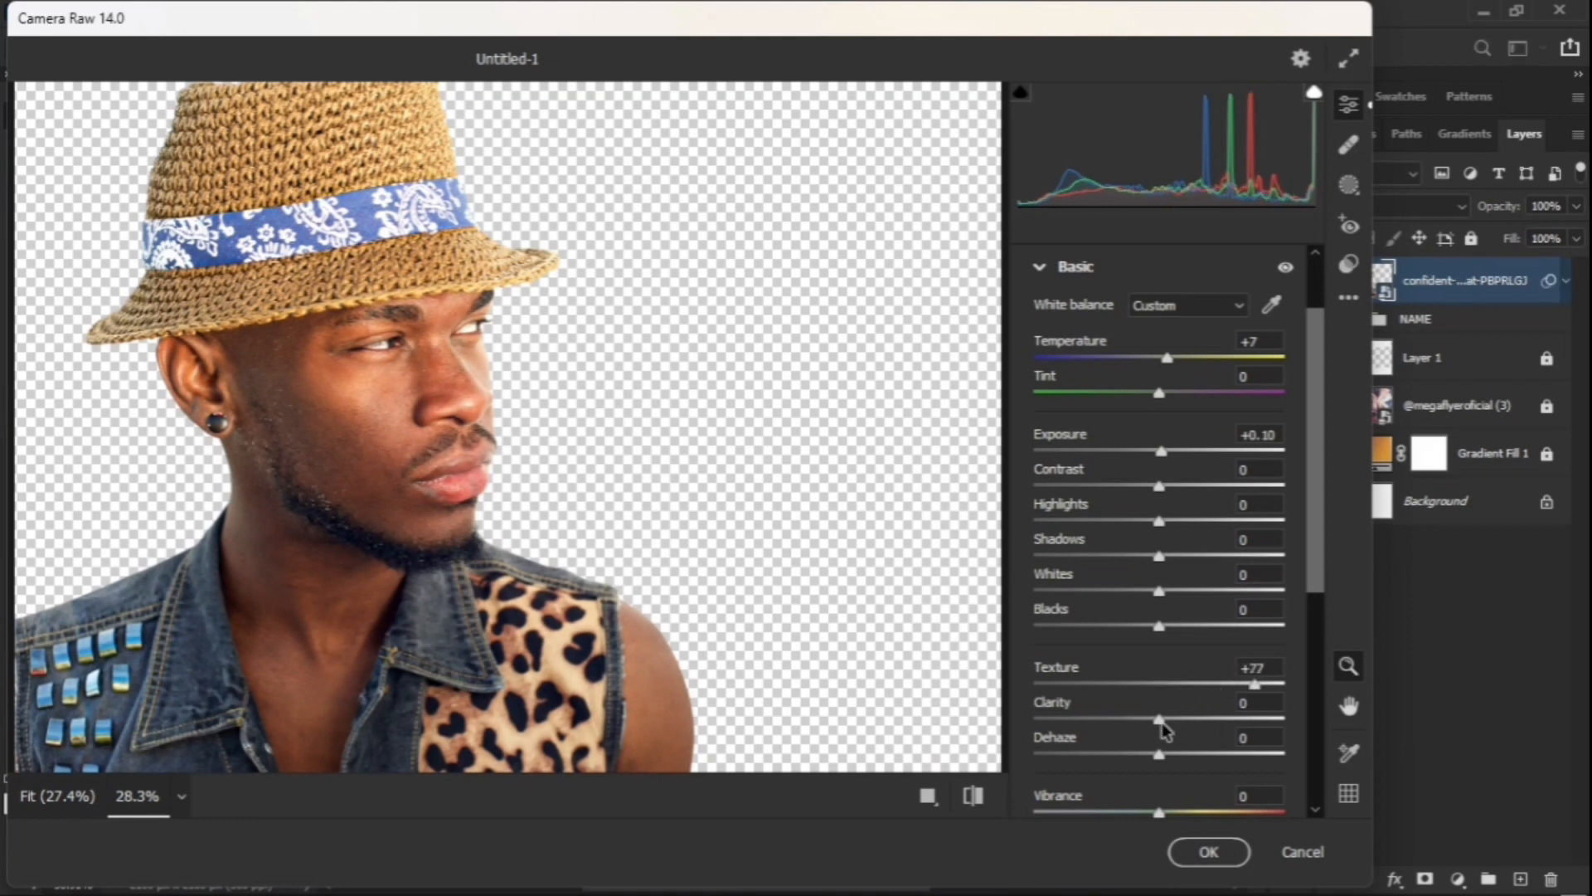
left_click_drag(1181, 726, 1215, 730)
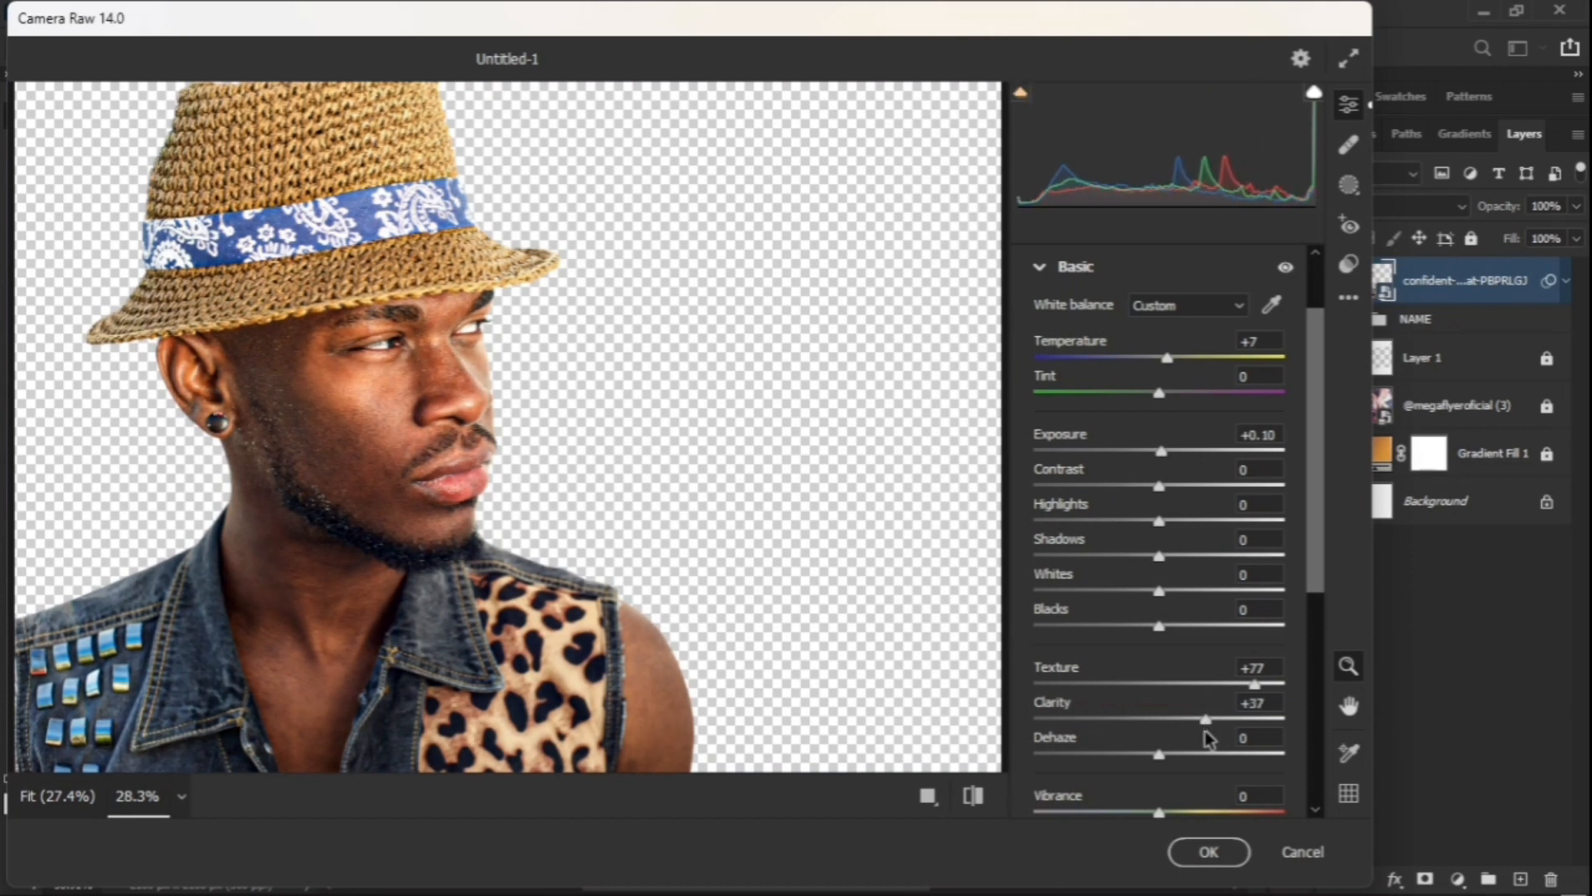
scroll(1178, 717, "down", 5)
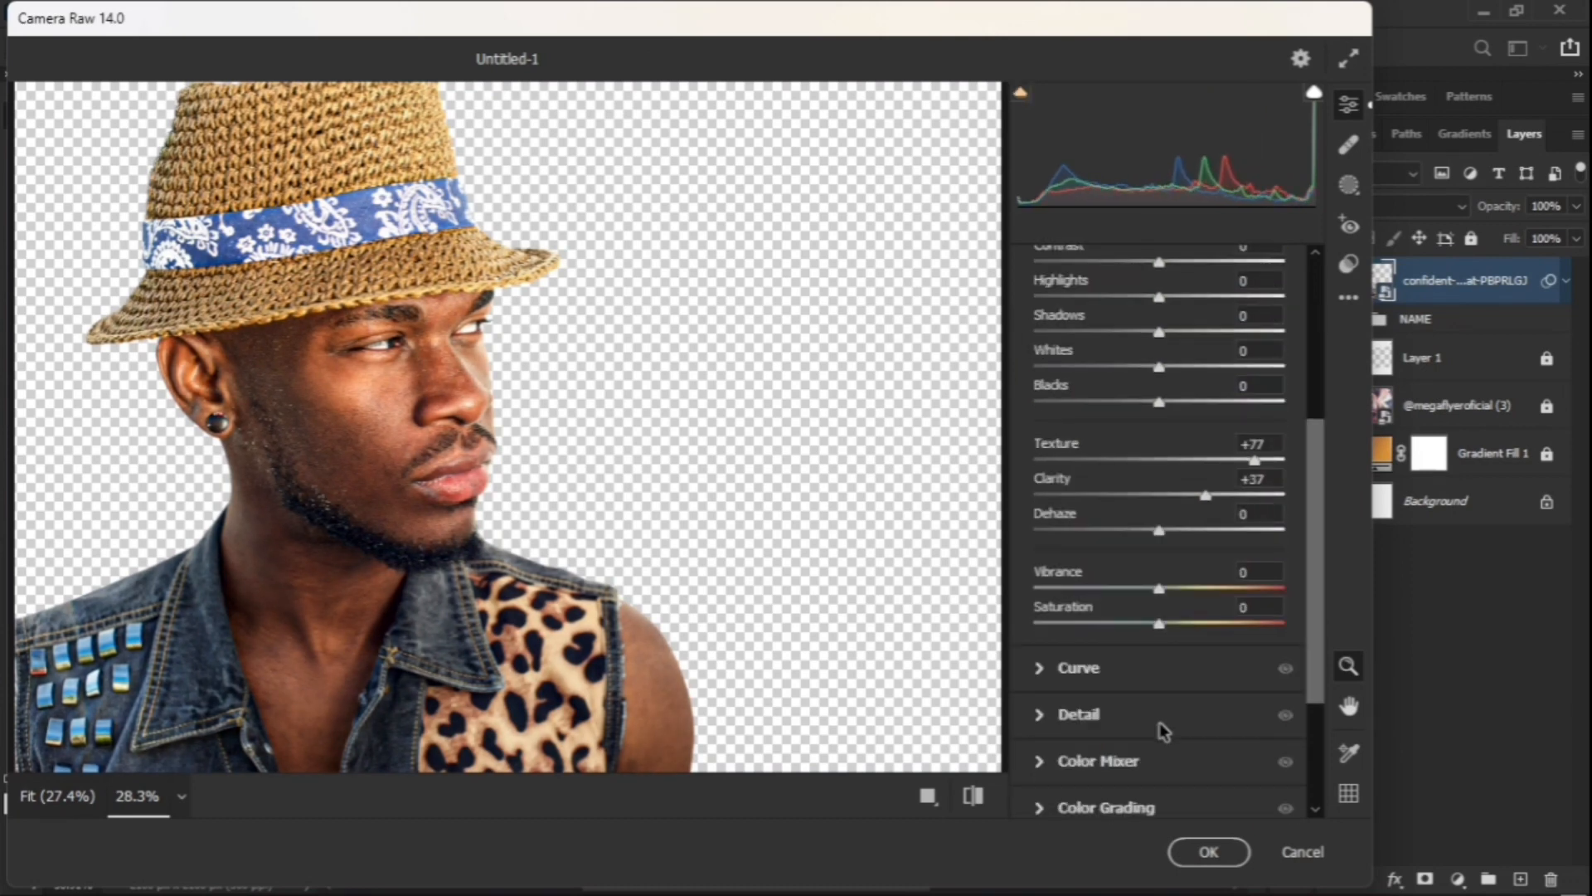
Step: In the Detail panel, set Sharpening 16, Noise Reduction 51 and Color Noise Reduction 14
scroll(1120, 687, "down", 3)
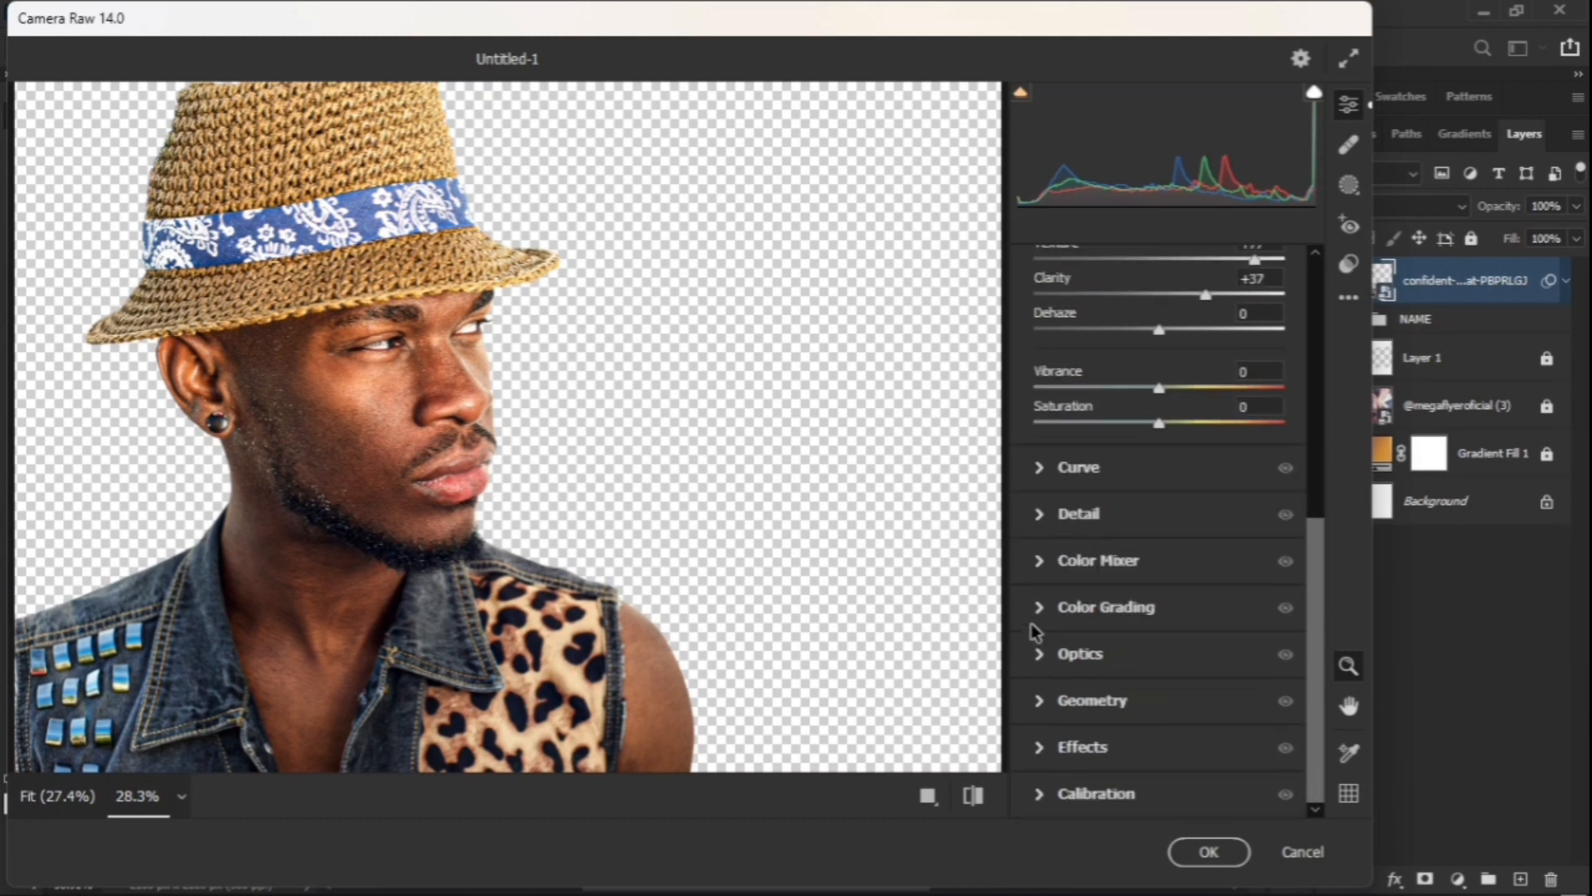
left_click(1040, 515)
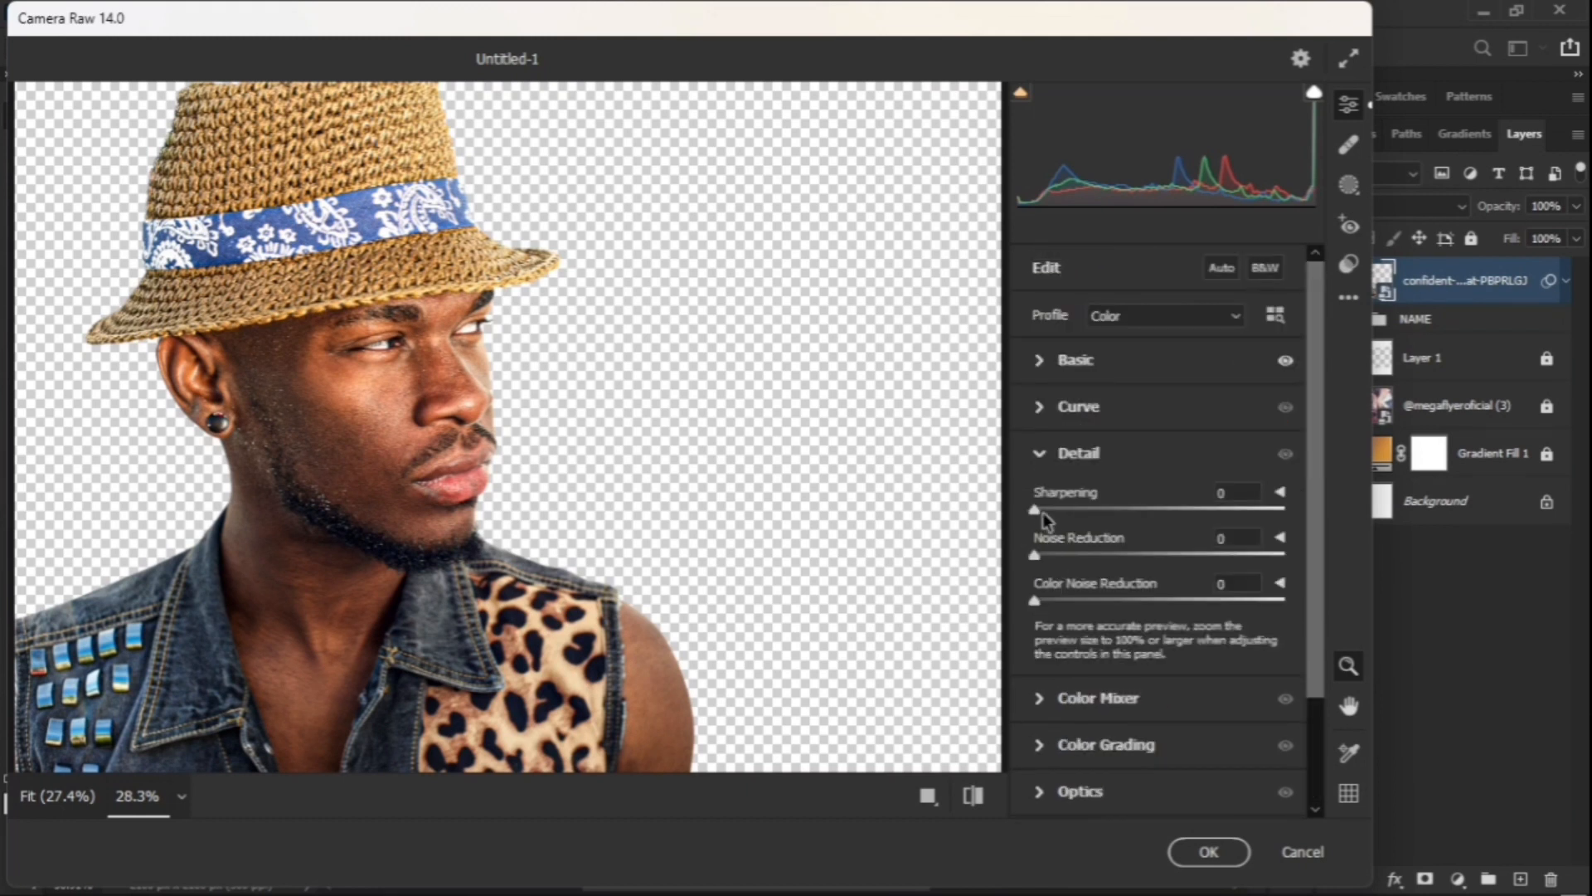
left_click_drag(1036, 511, 1070, 539)
scroll(1056, 580, "down", 1)
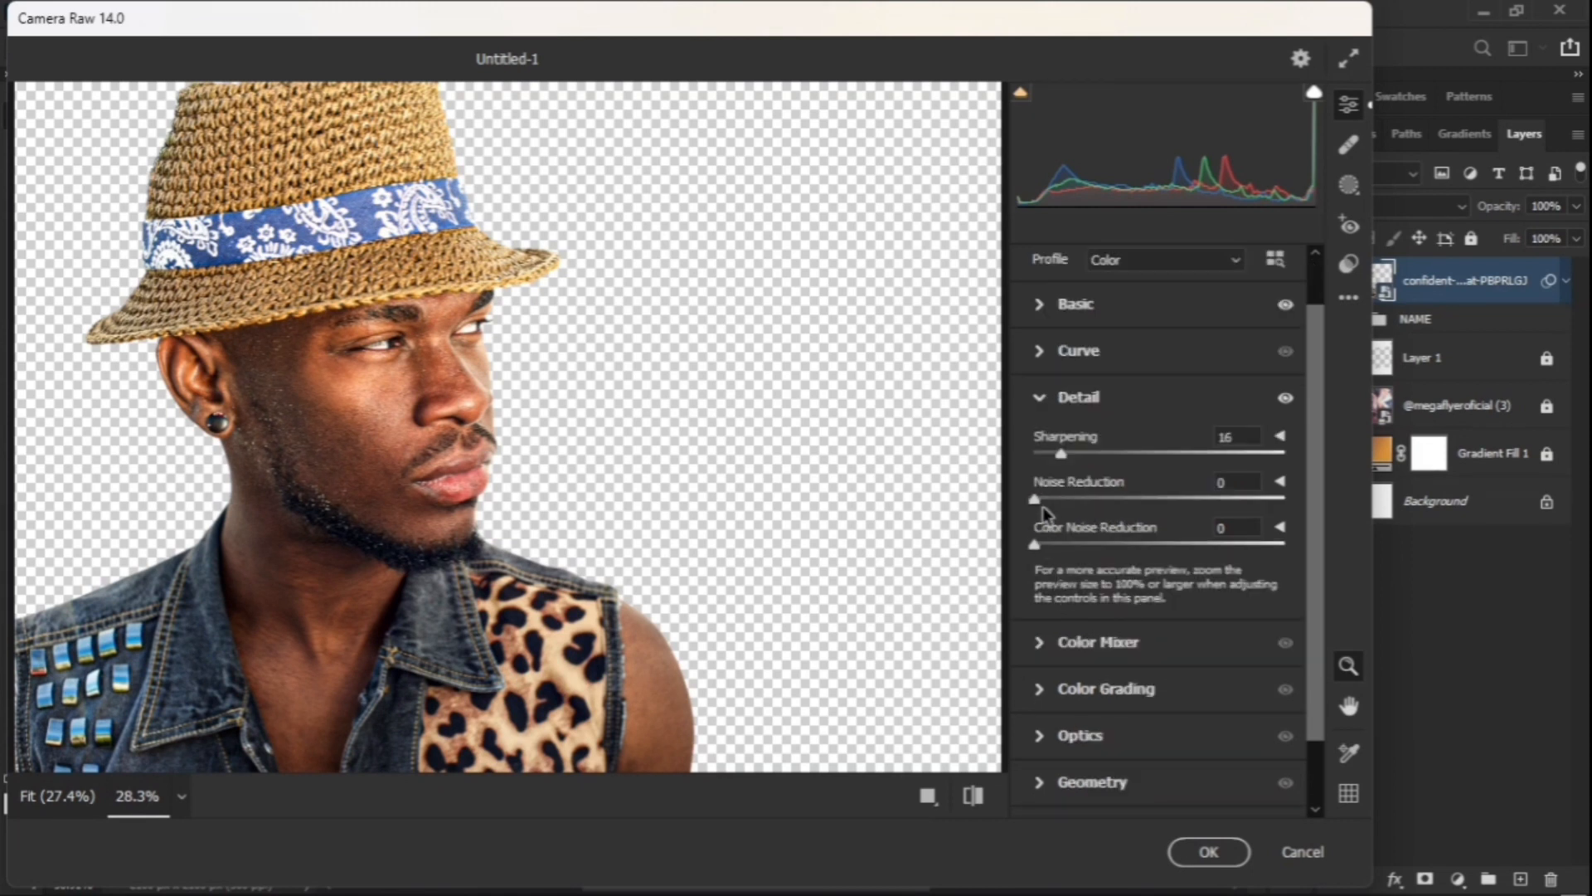
left_click_drag(1039, 501, 1162, 534)
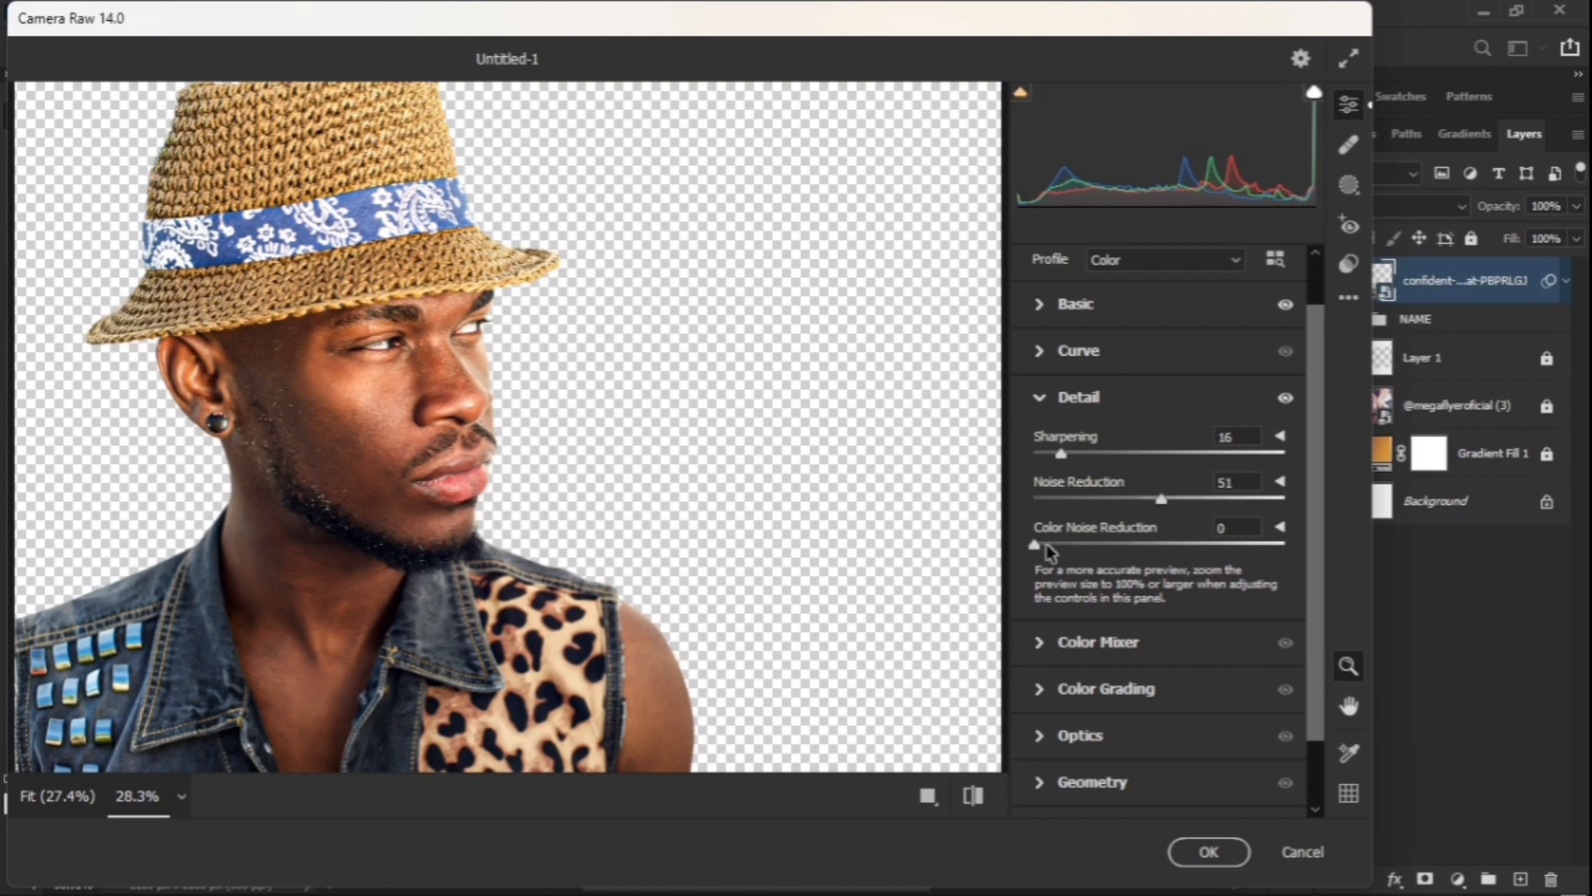
scroll(1054, 637, "down", 2)
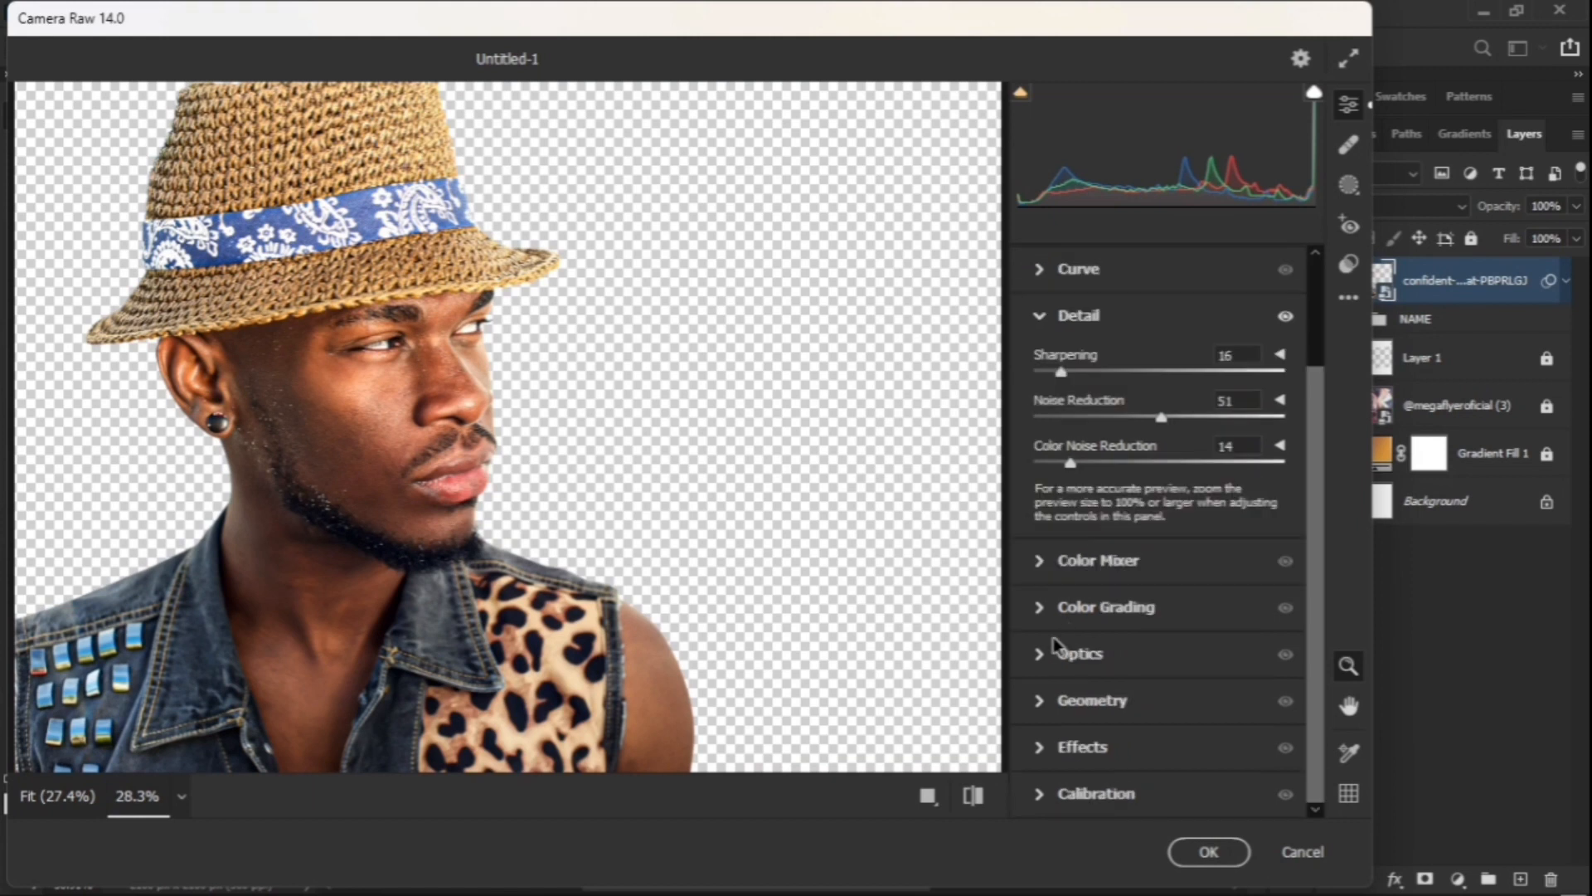
scroll(1053, 636, "up", 3)
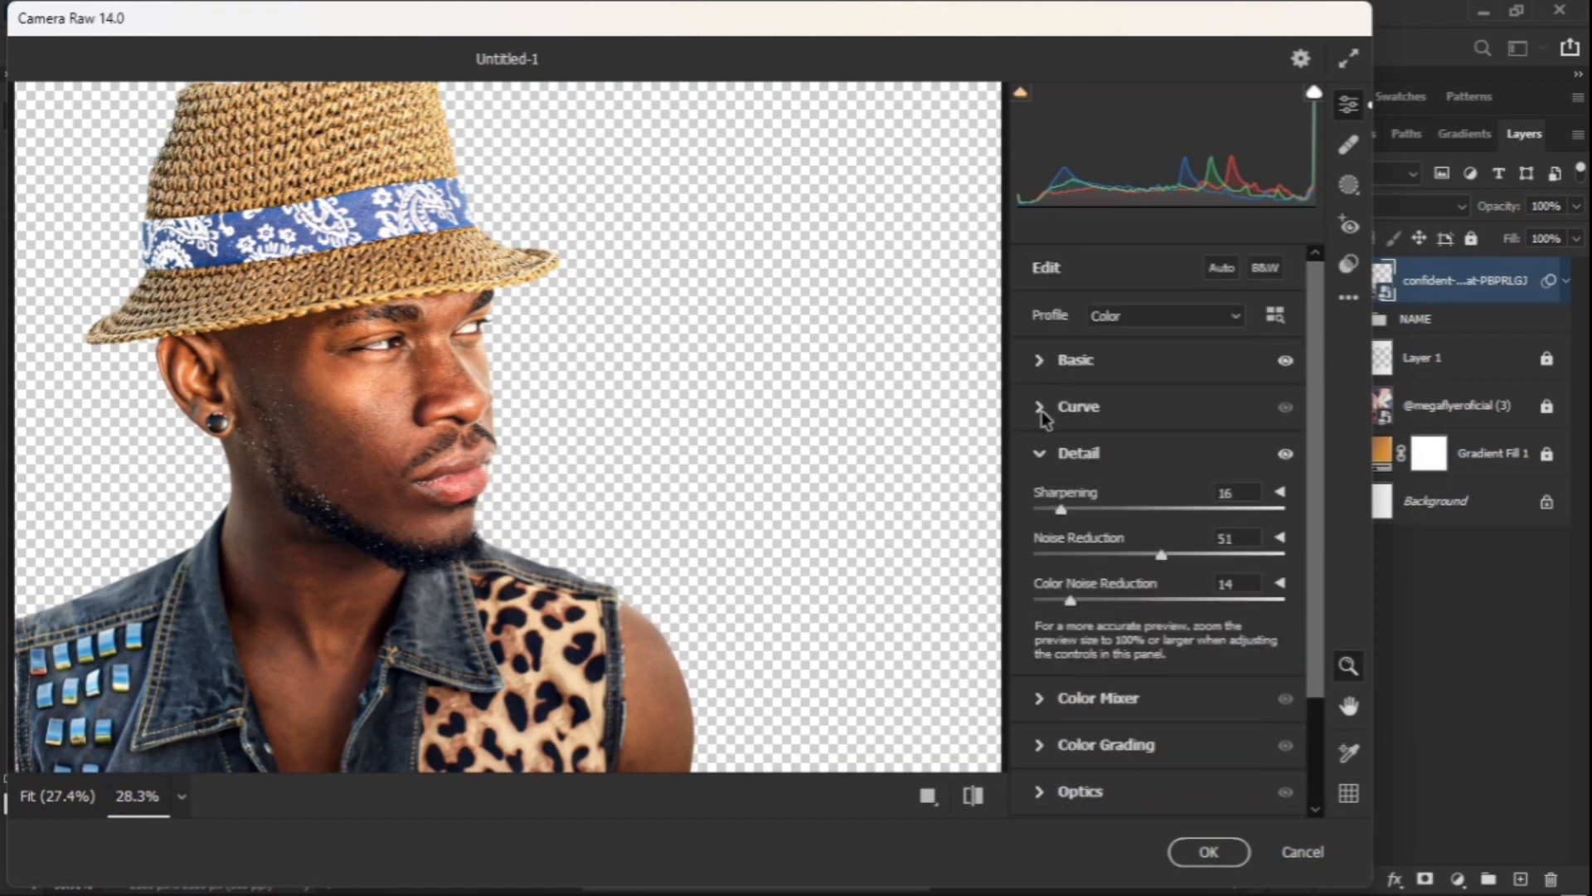
Step: Set Curve Highlights +4, Darks +4, Shadows -16, compare before/after, then apply with OK
left_click(1042, 408)
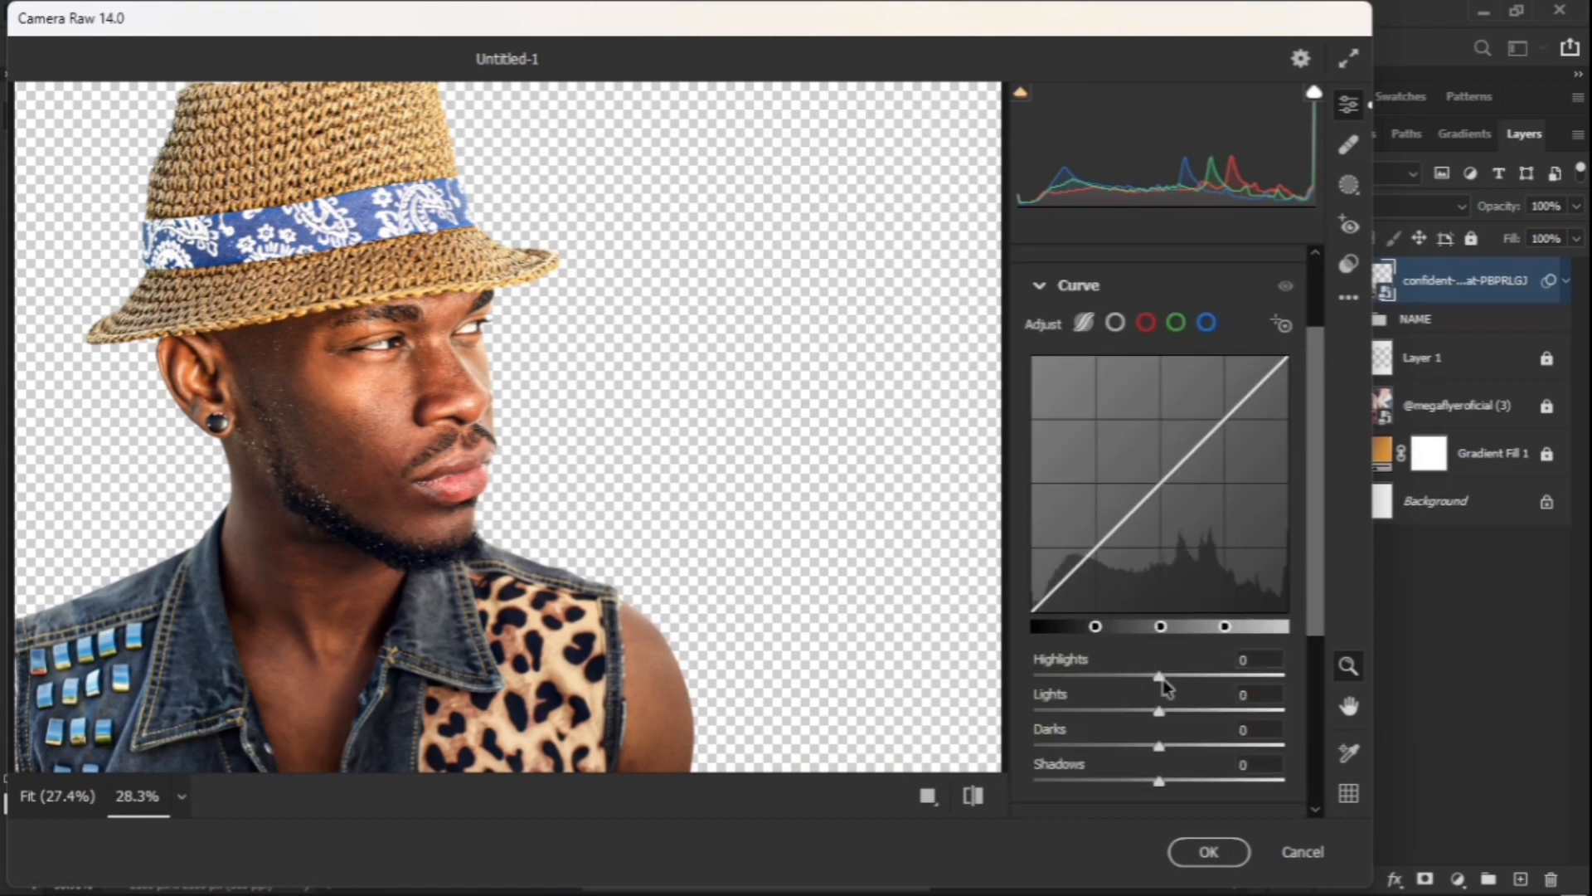
left_click_drag(1162, 677, 1168, 682)
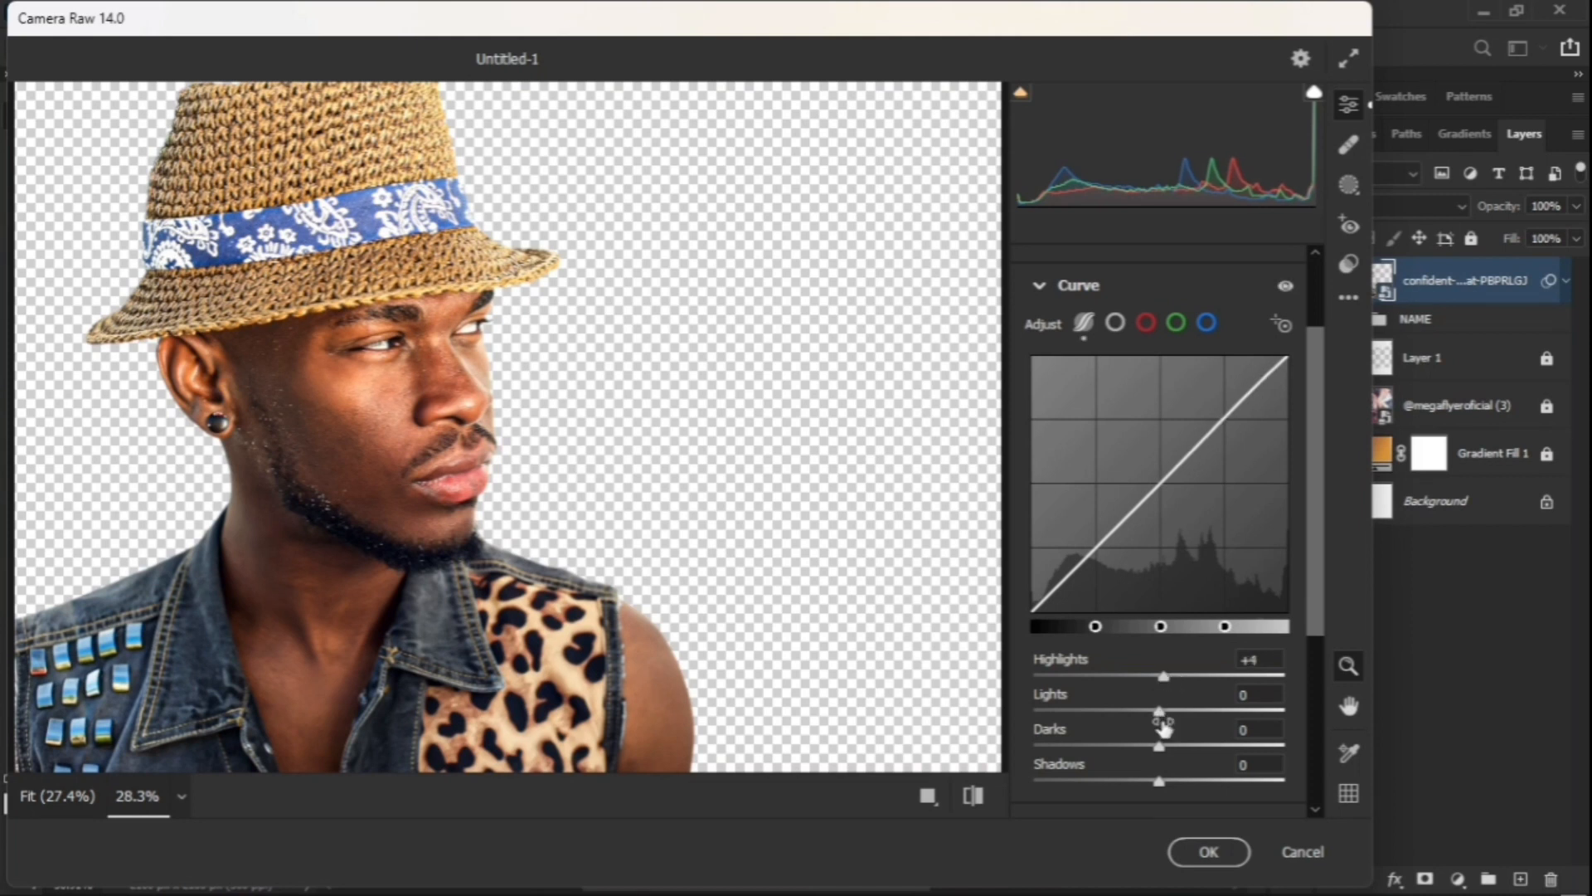
left_click_drag(1165, 751, 1141, 781)
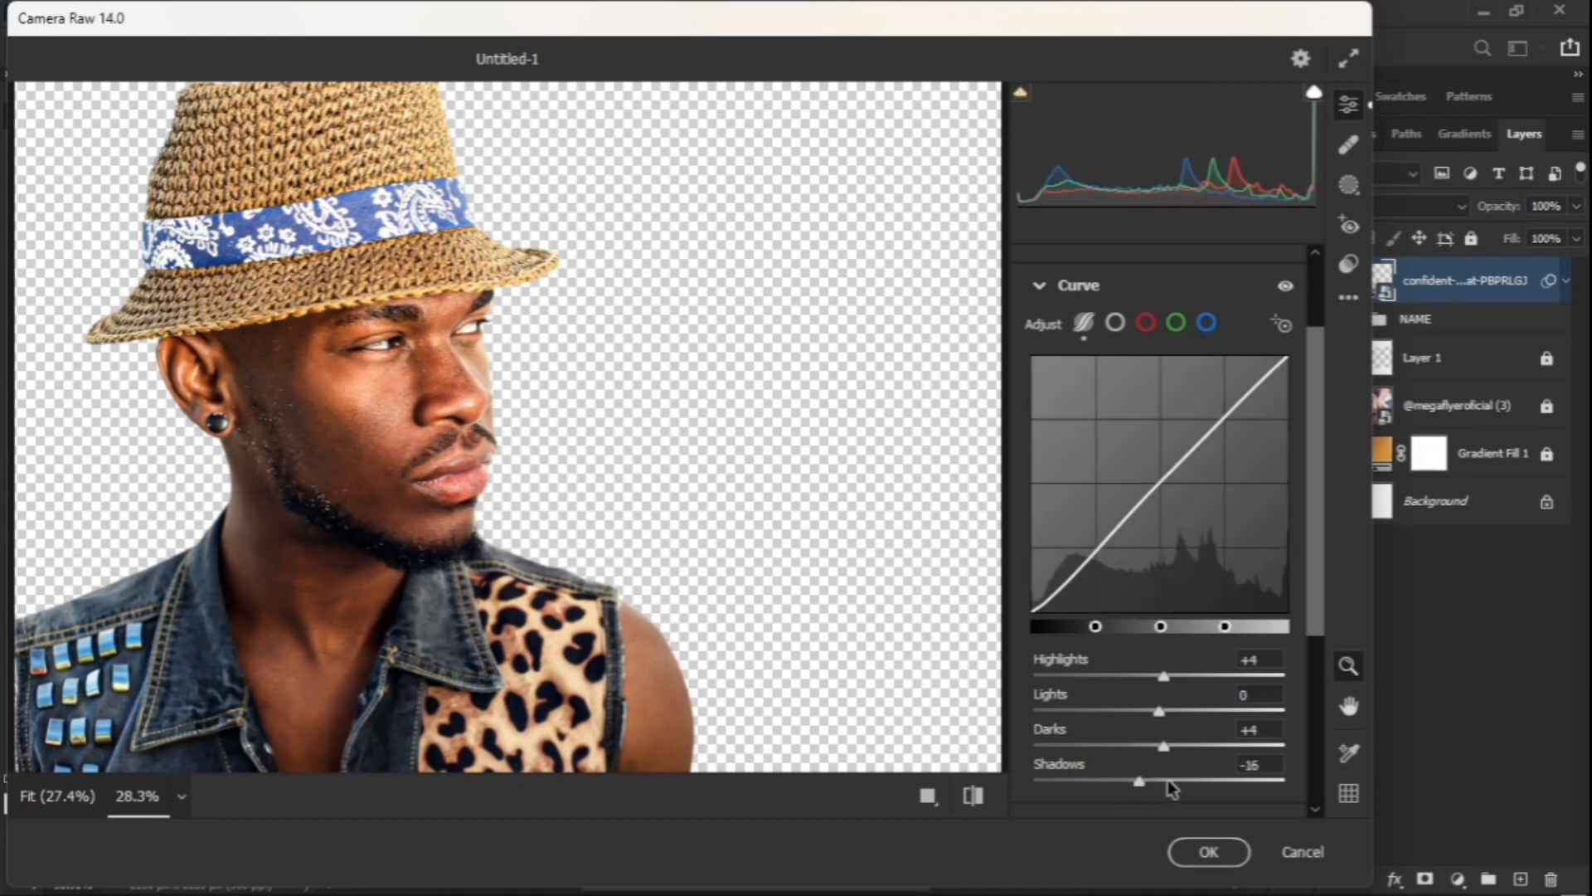
scroll(1112, 573, "down", 3)
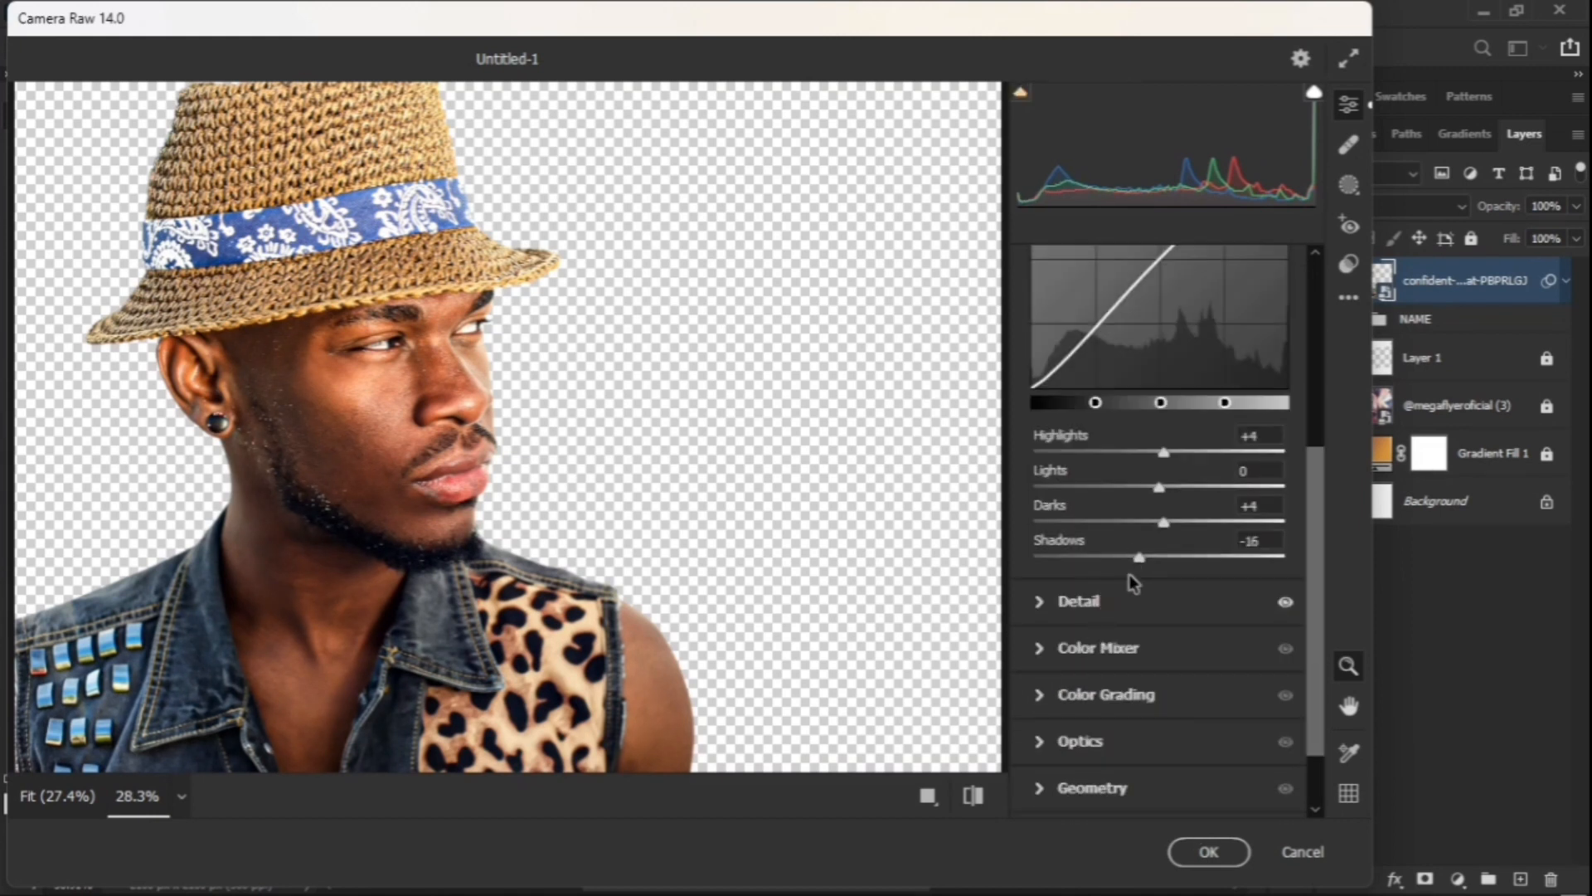
left_click(976, 798)
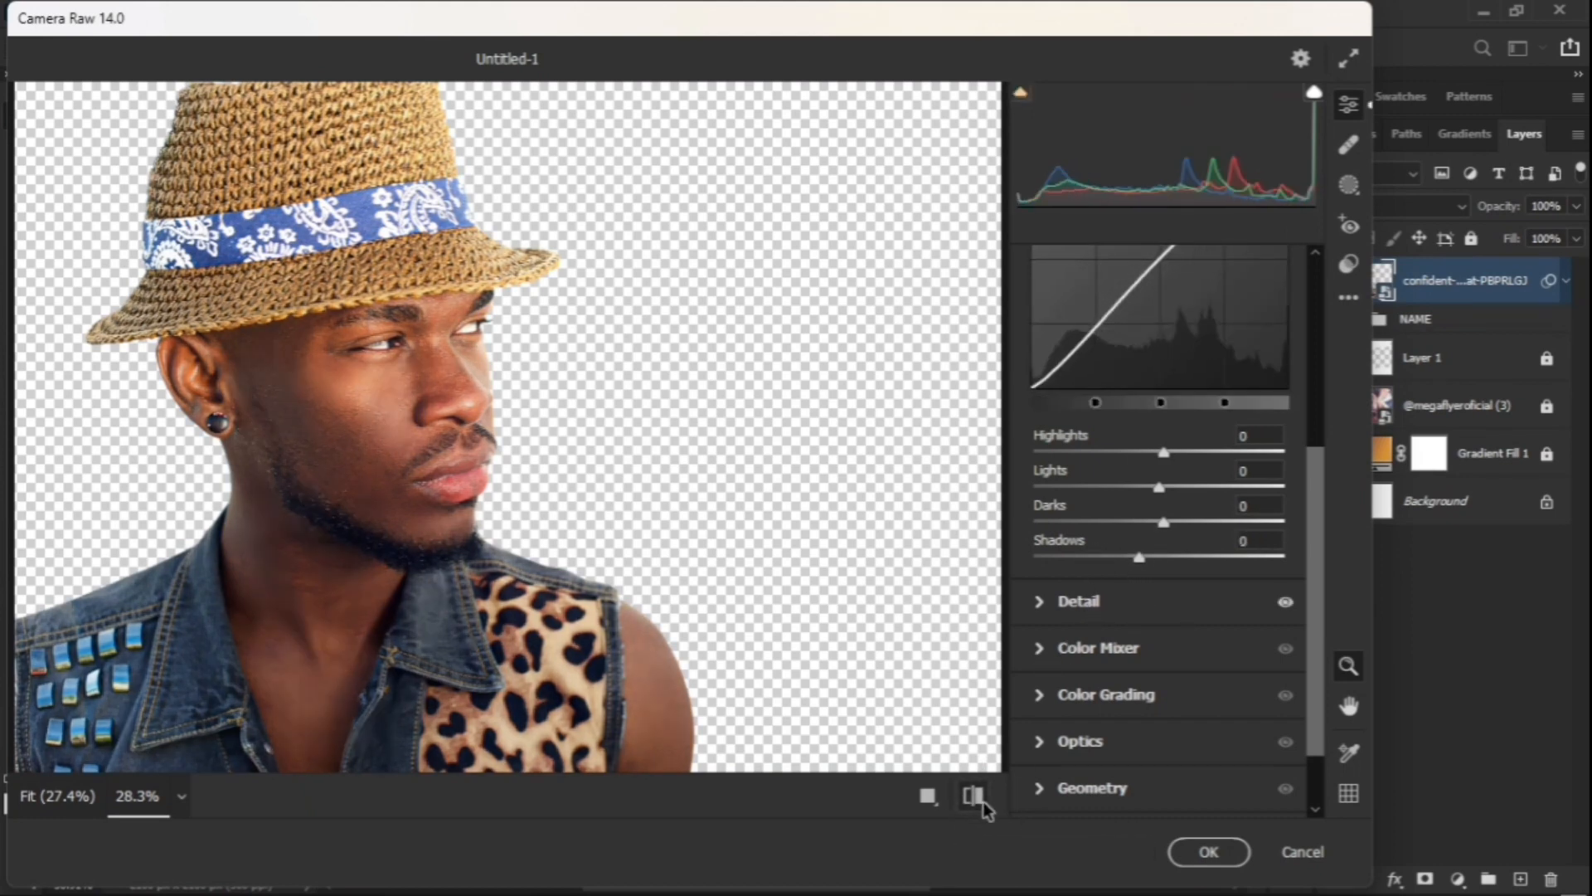
left_click(984, 805)
left_click(1209, 856)
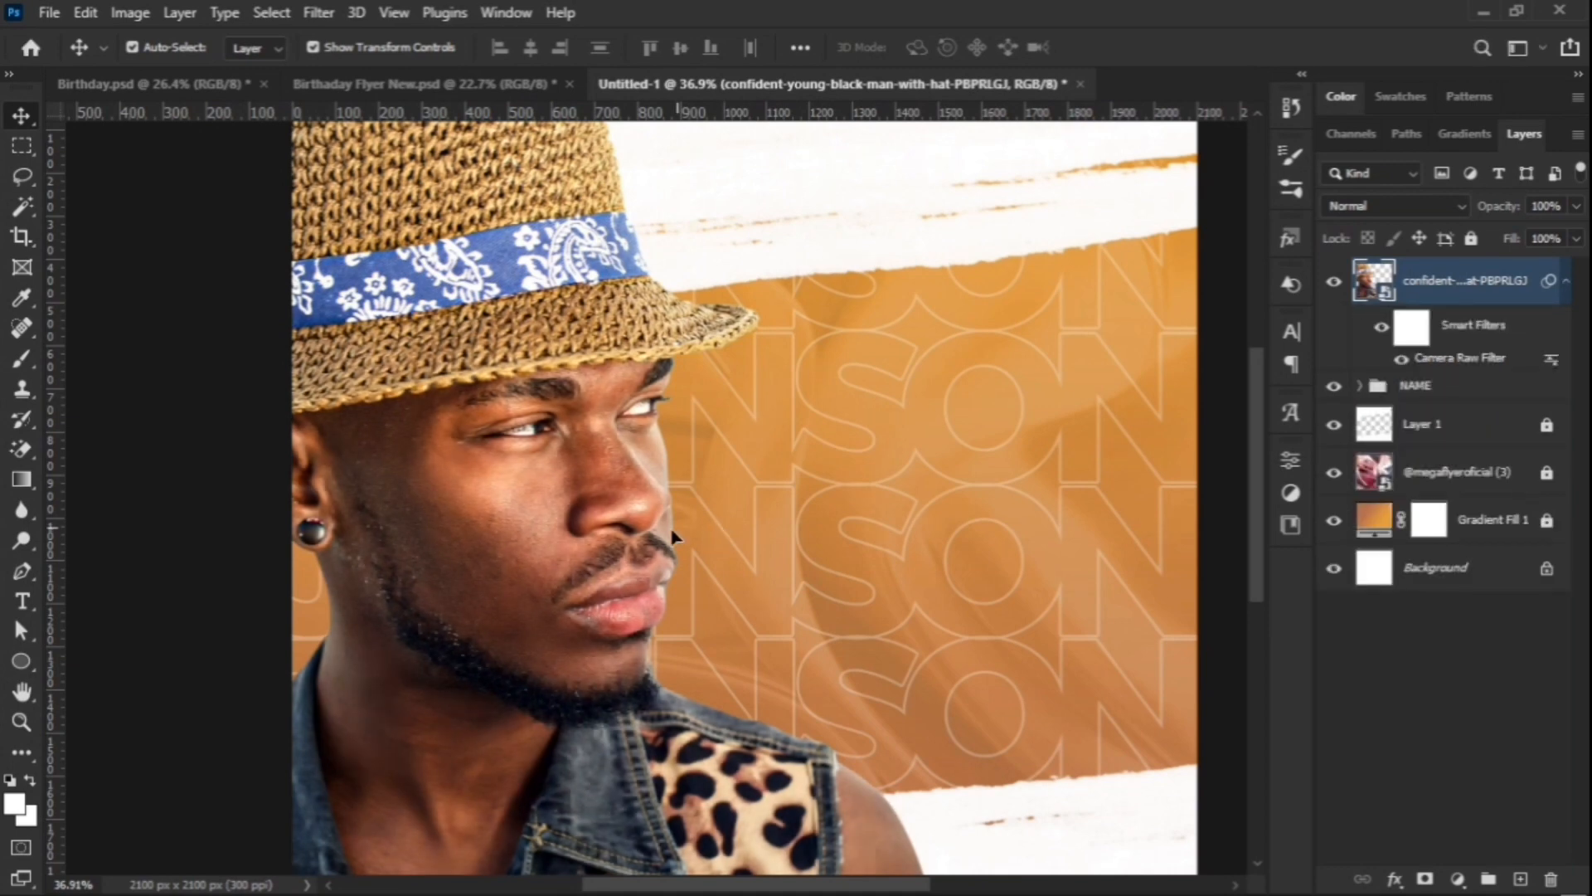
scroll(649, 579, "down", 3)
scroll(648, 579, "up", 2)
scroll(631, 564, "down", 2)
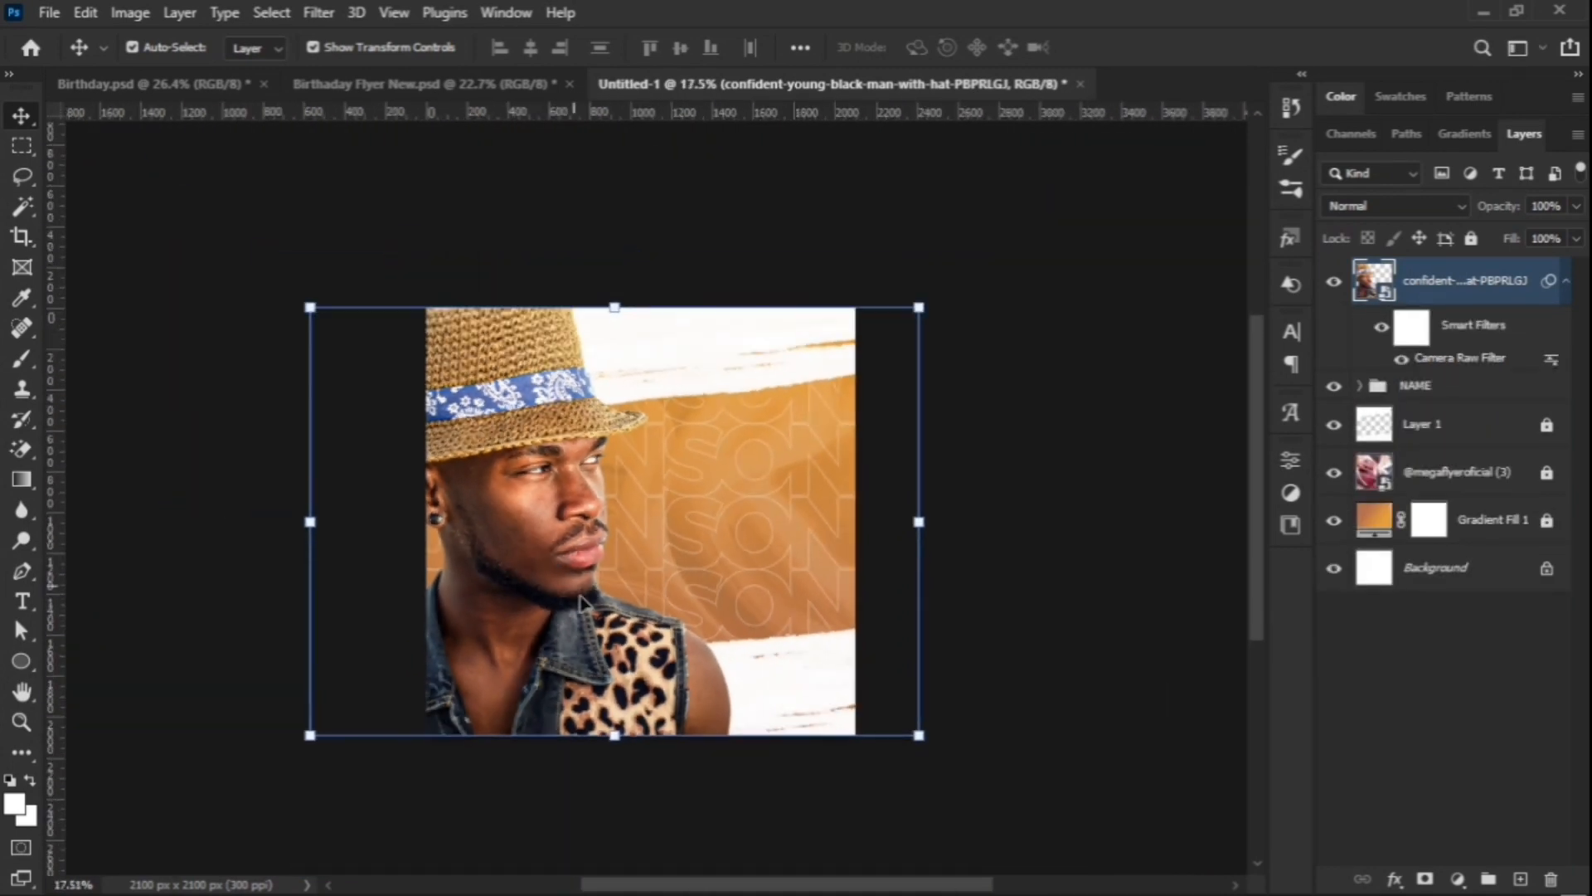
scroll(580, 530, "up", 3)
scroll(535, 504, "up", 1)
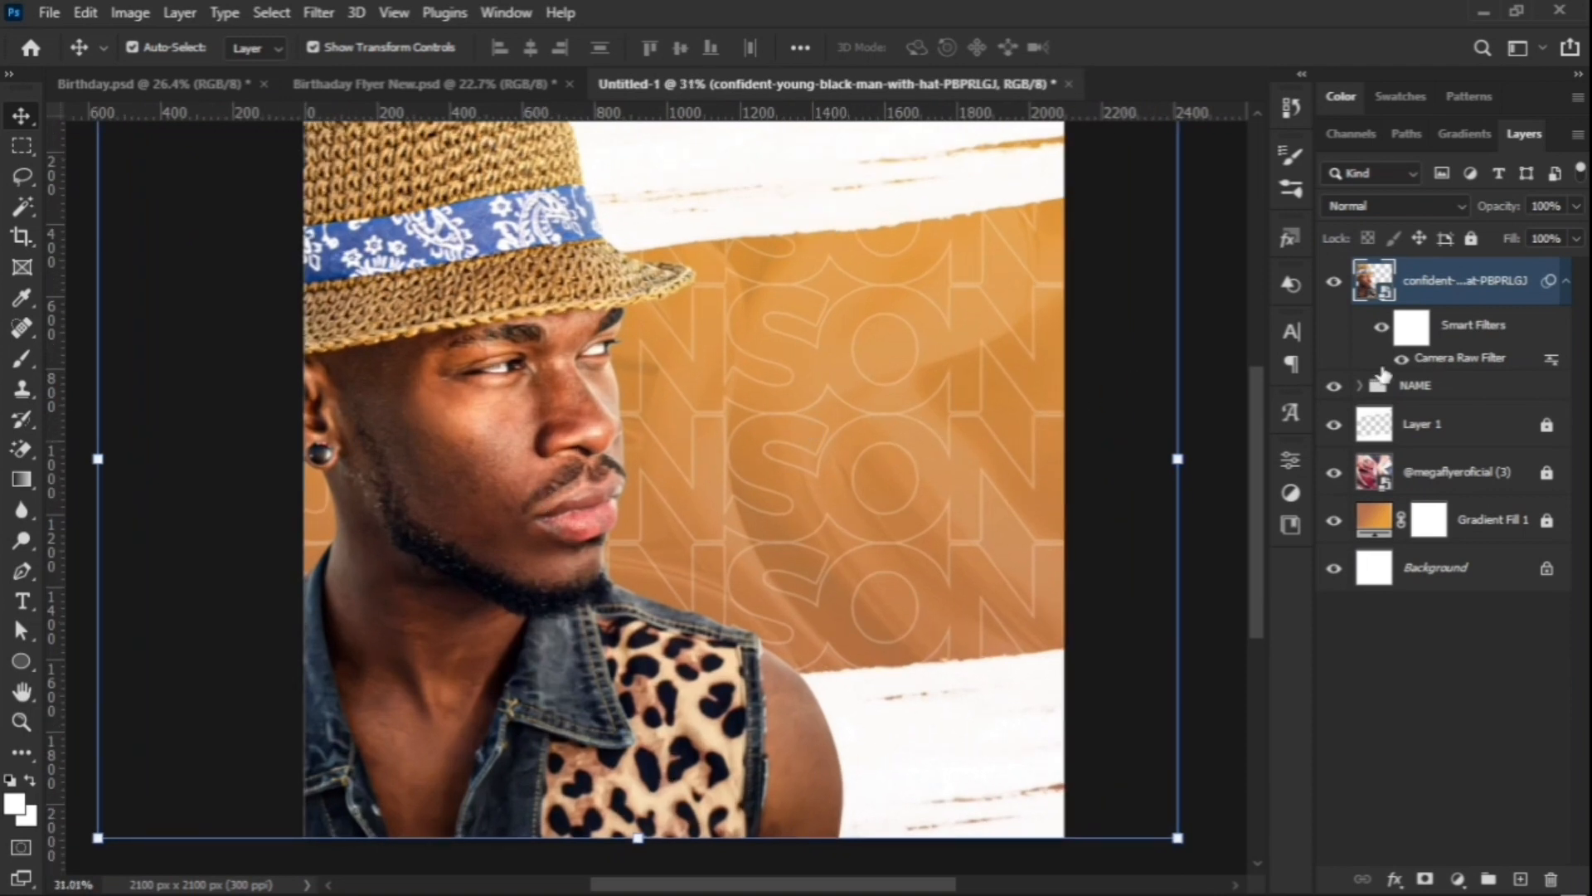
left_click(1381, 330)
left_click(1381, 331)
scroll(840, 495, "down", 4)
scroll(1024, 523, "up", 1)
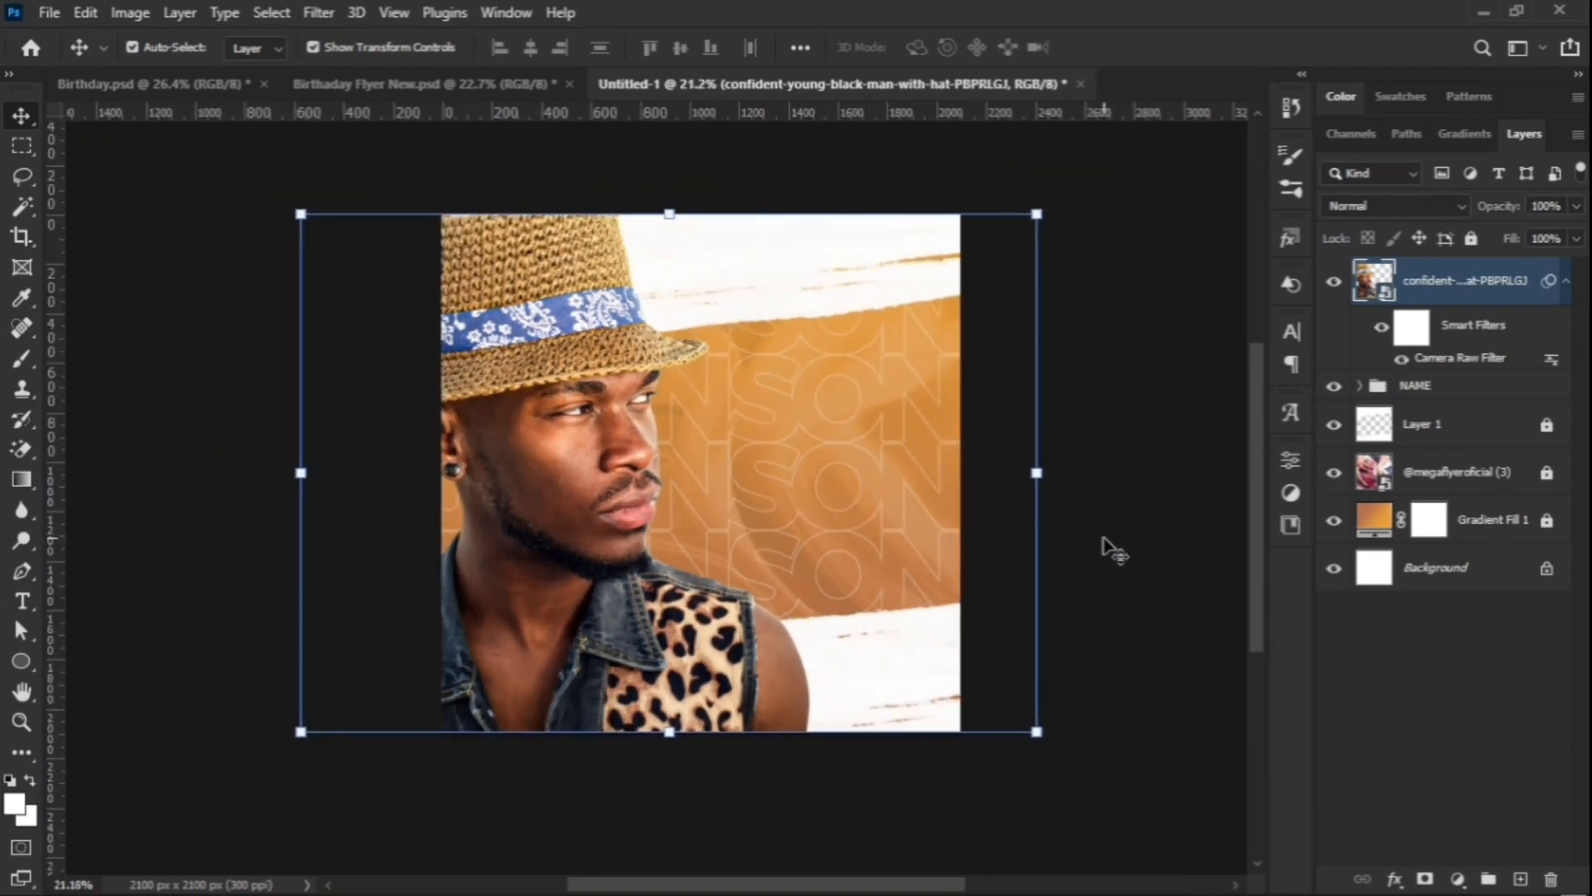
left_click(1103, 551)
scroll(733, 546, "up", 1)
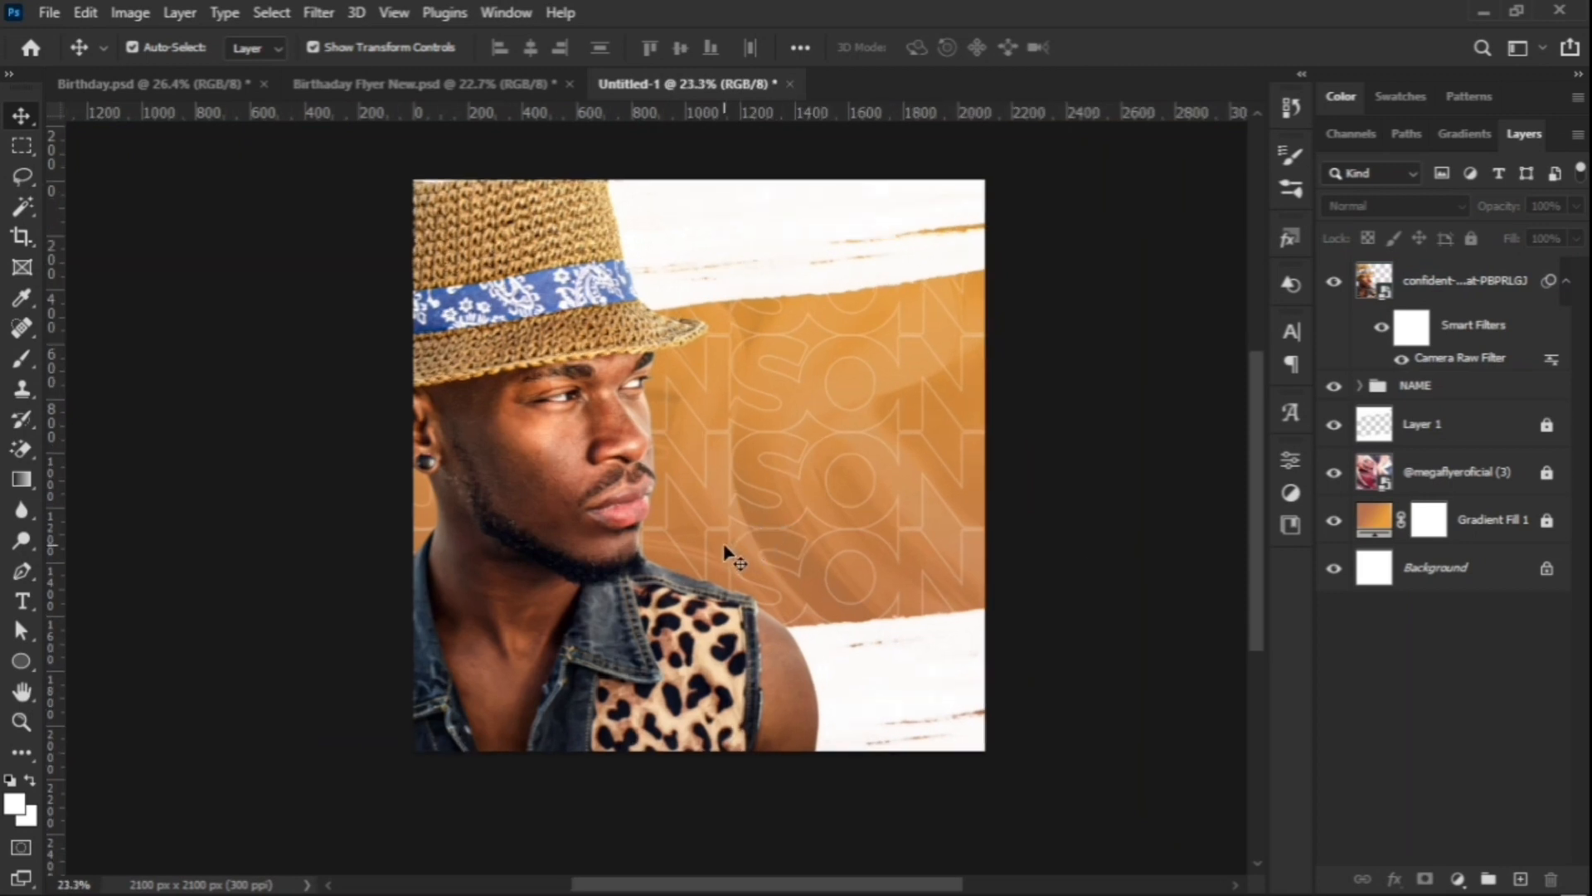
left_click(585, 505)
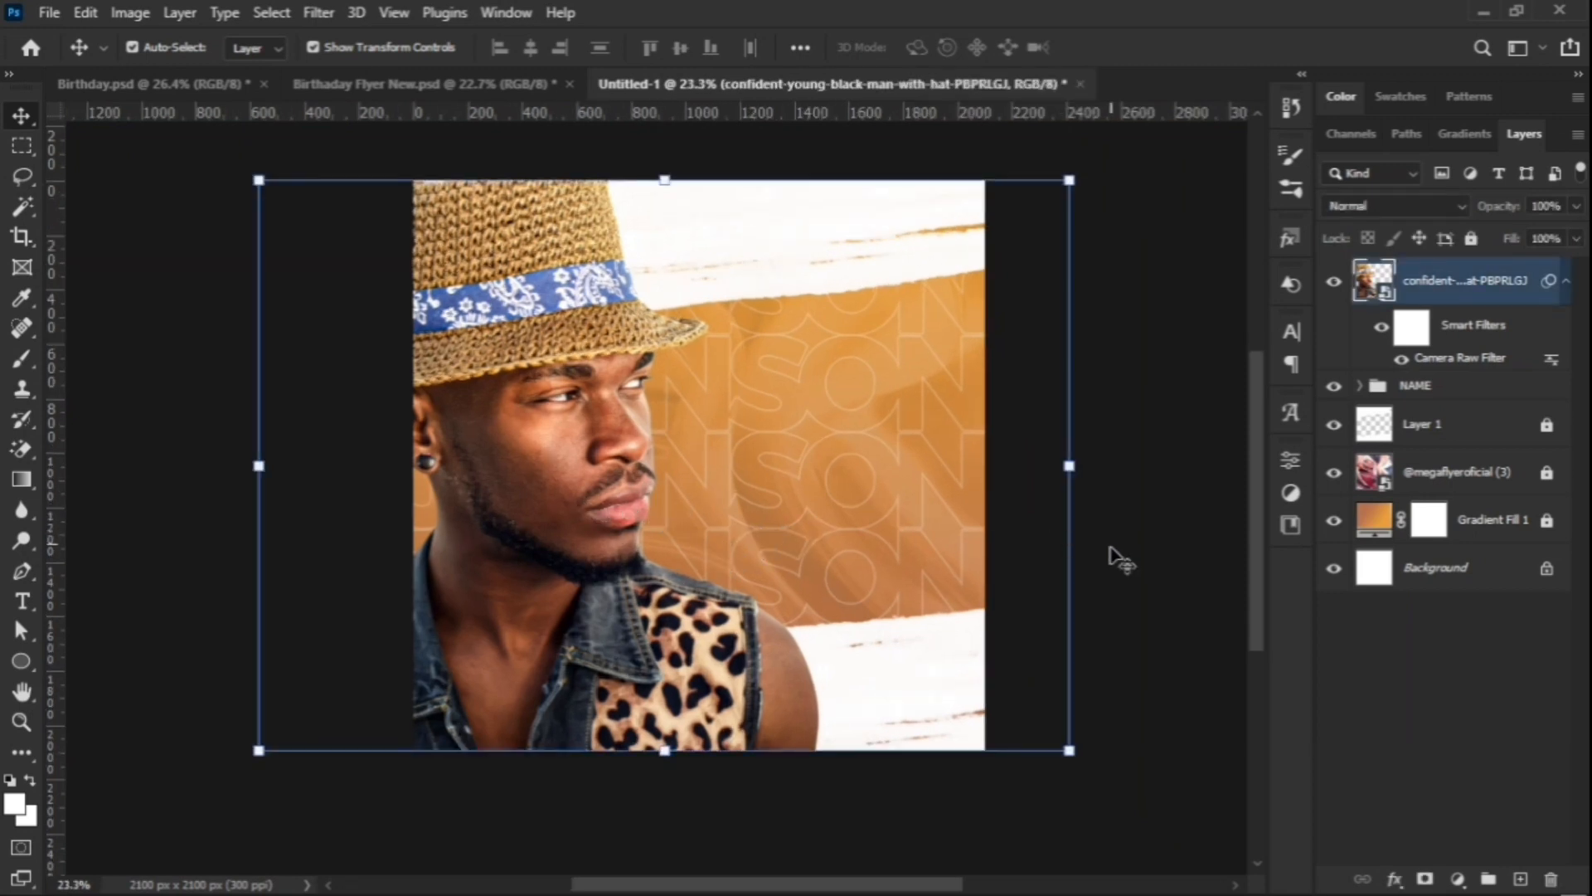
left_click(1112, 559)
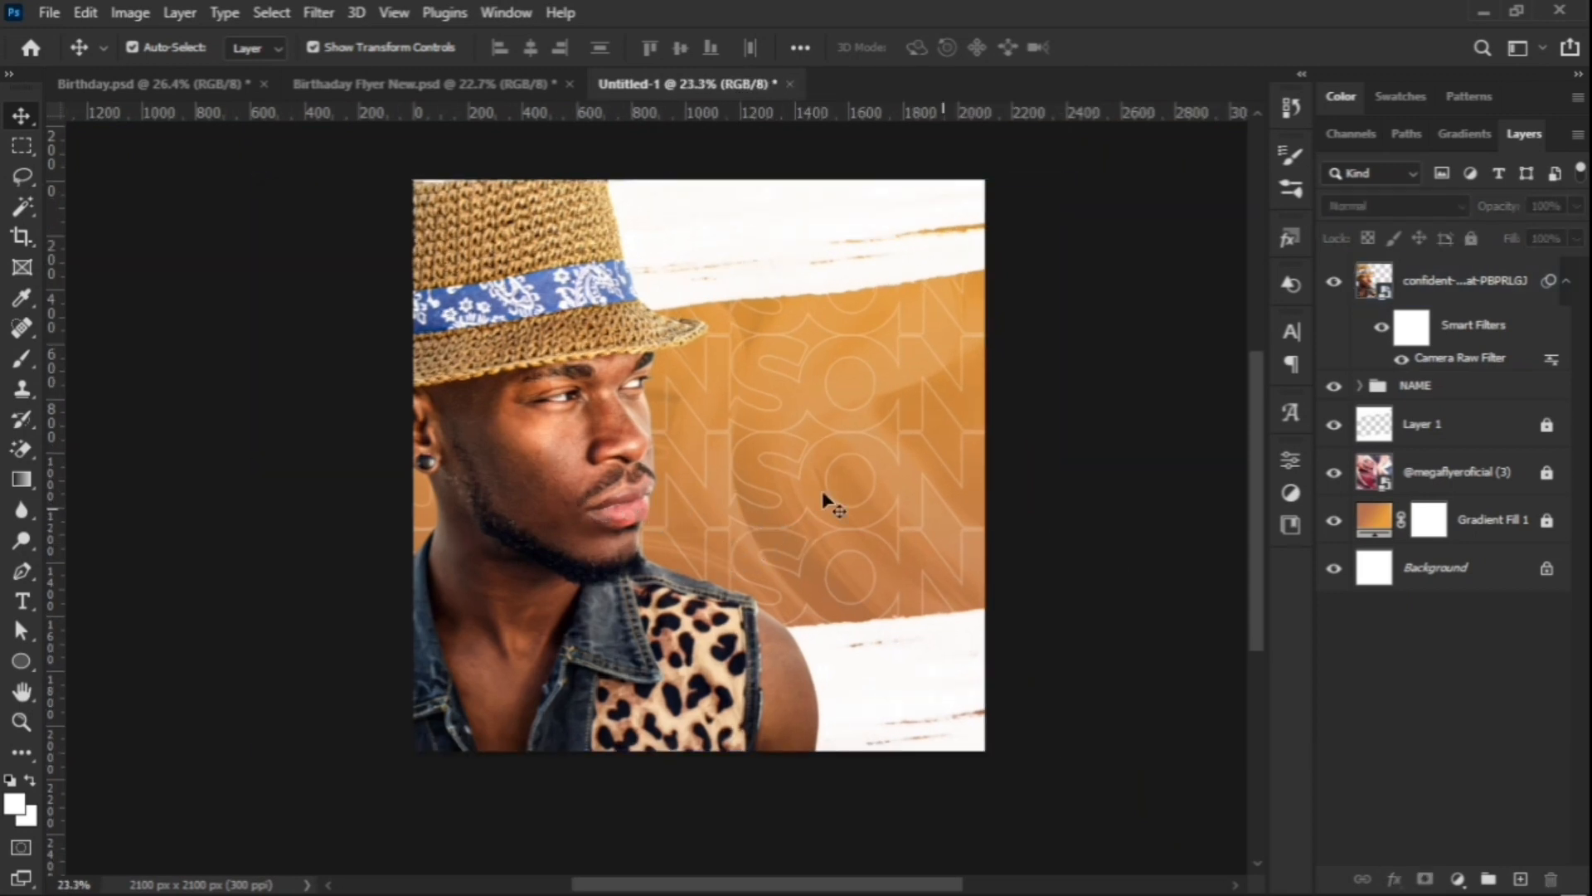
Step: Select the NAME group and scrub its Opacity down to 12%
left_click(1440, 395)
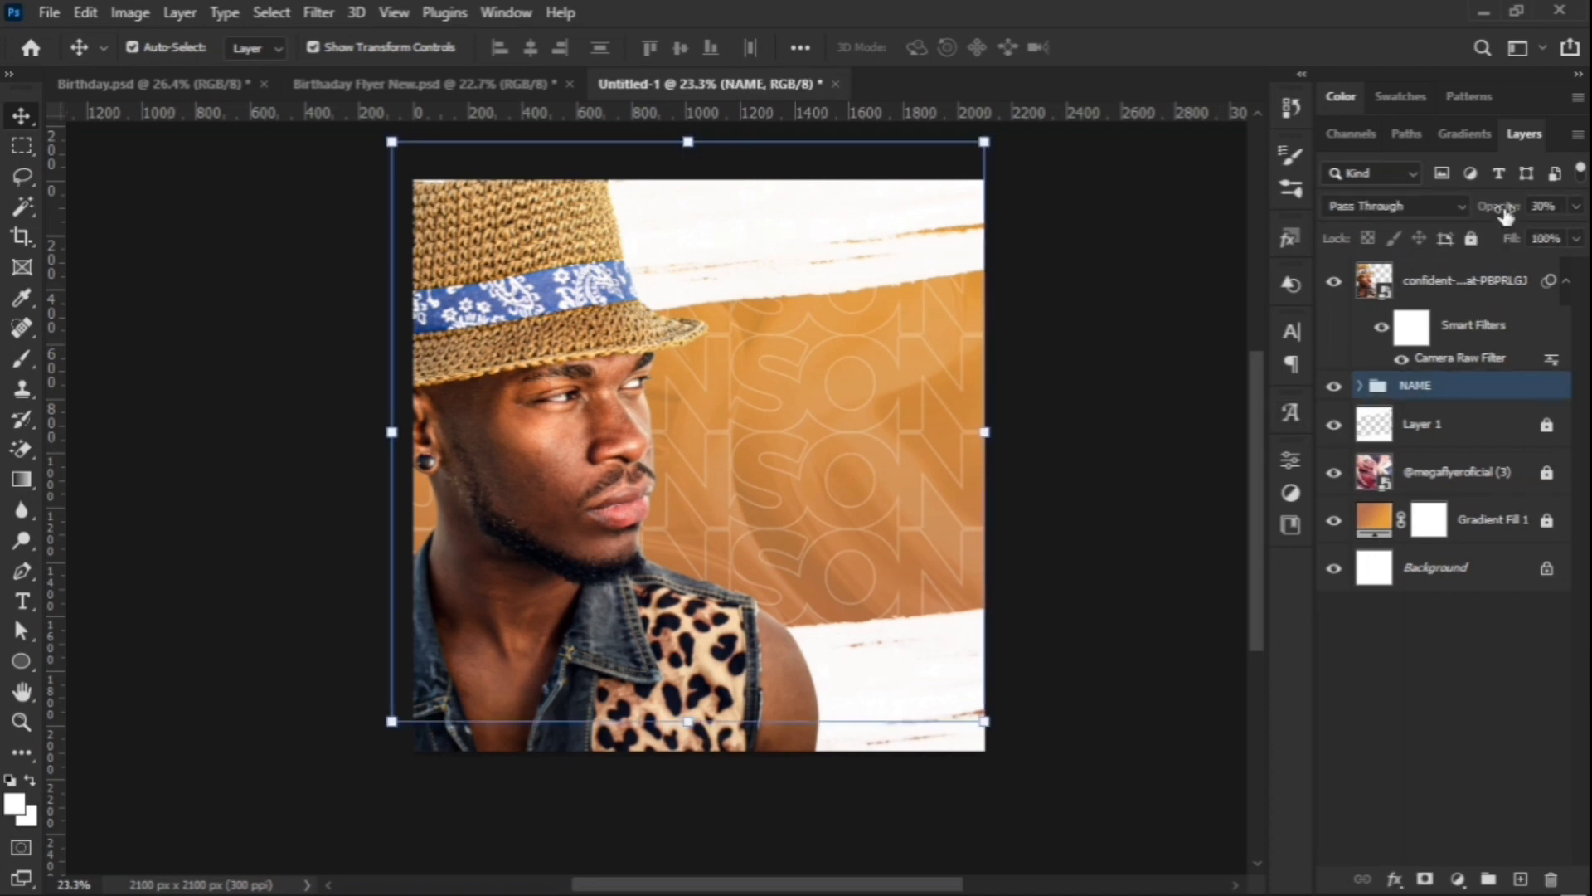
left_click_drag(1506, 214, 1495, 216)
left_click_drag(1476, 217, 1485, 220)
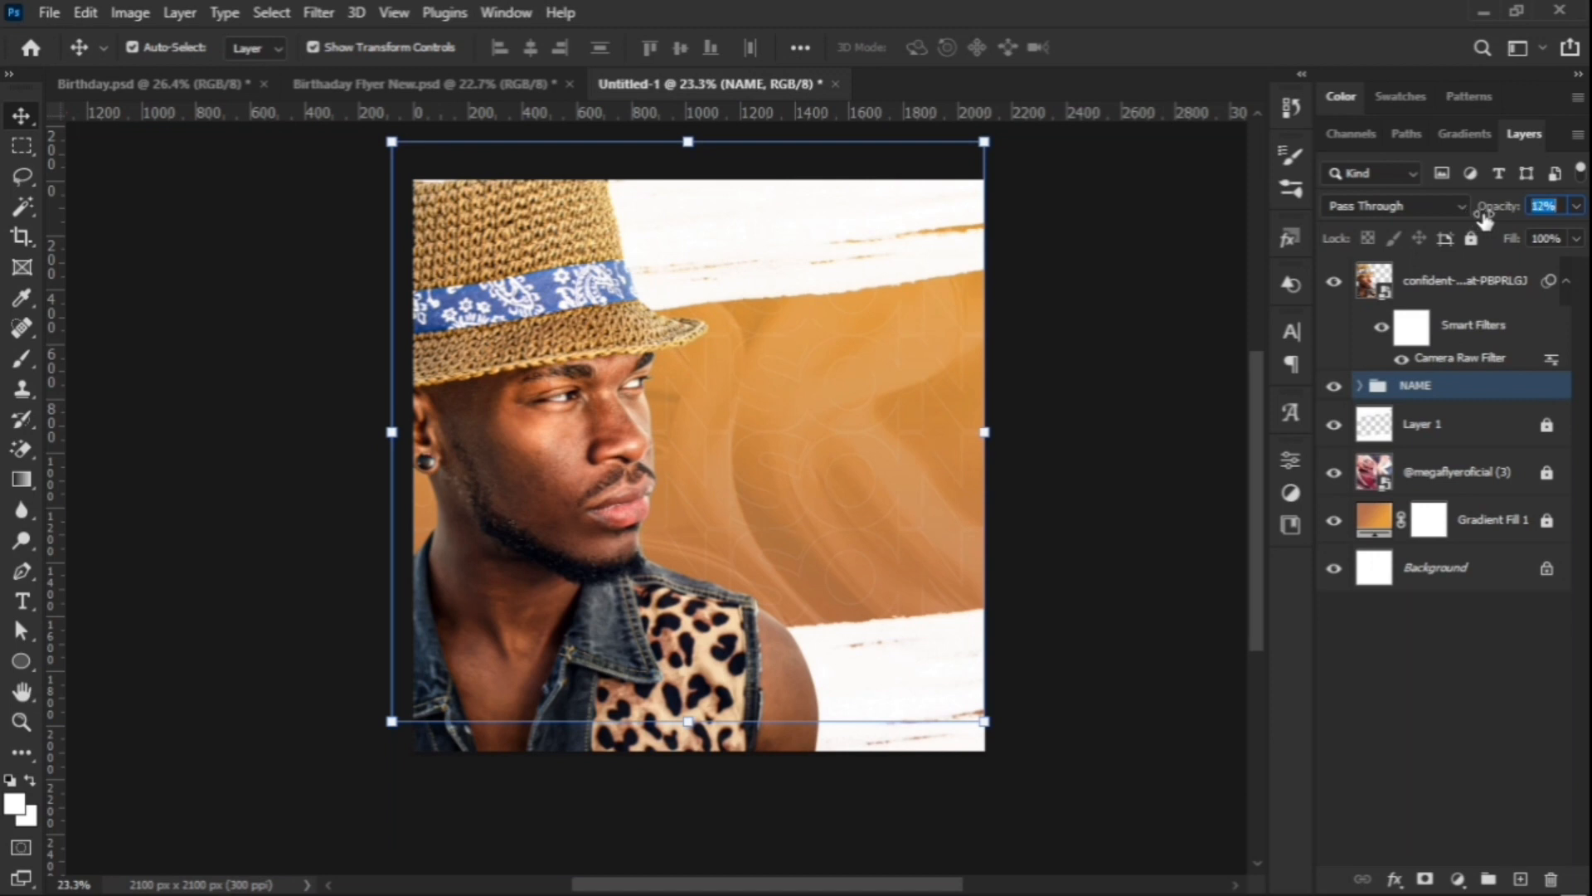
left_click(998, 544)
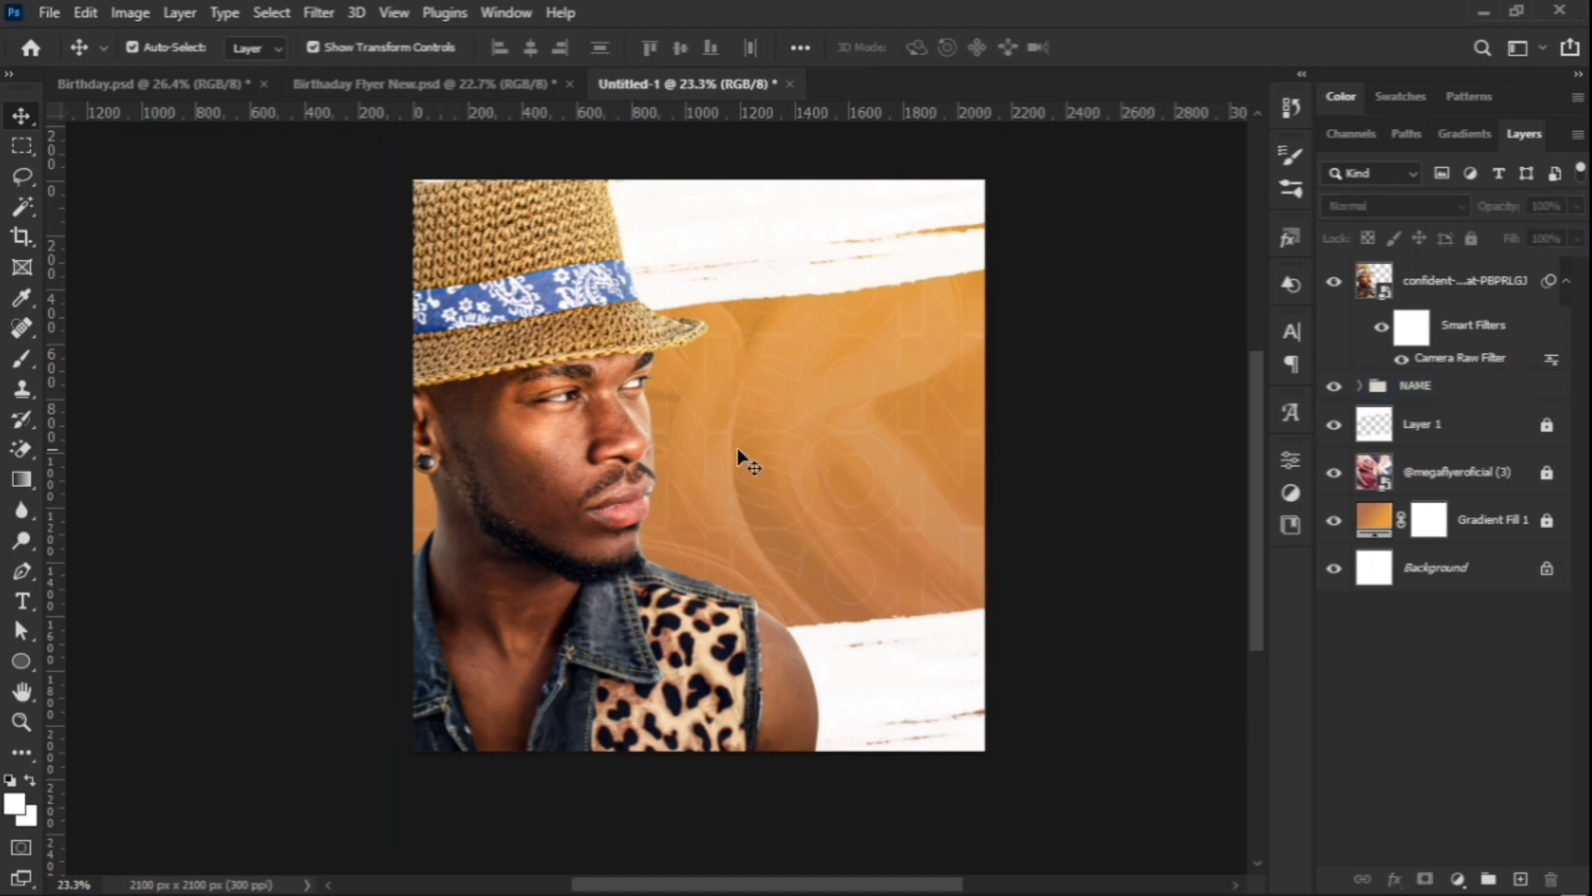
scroll(498, 460, "up", 2)
scroll(510, 461, "down", 2)
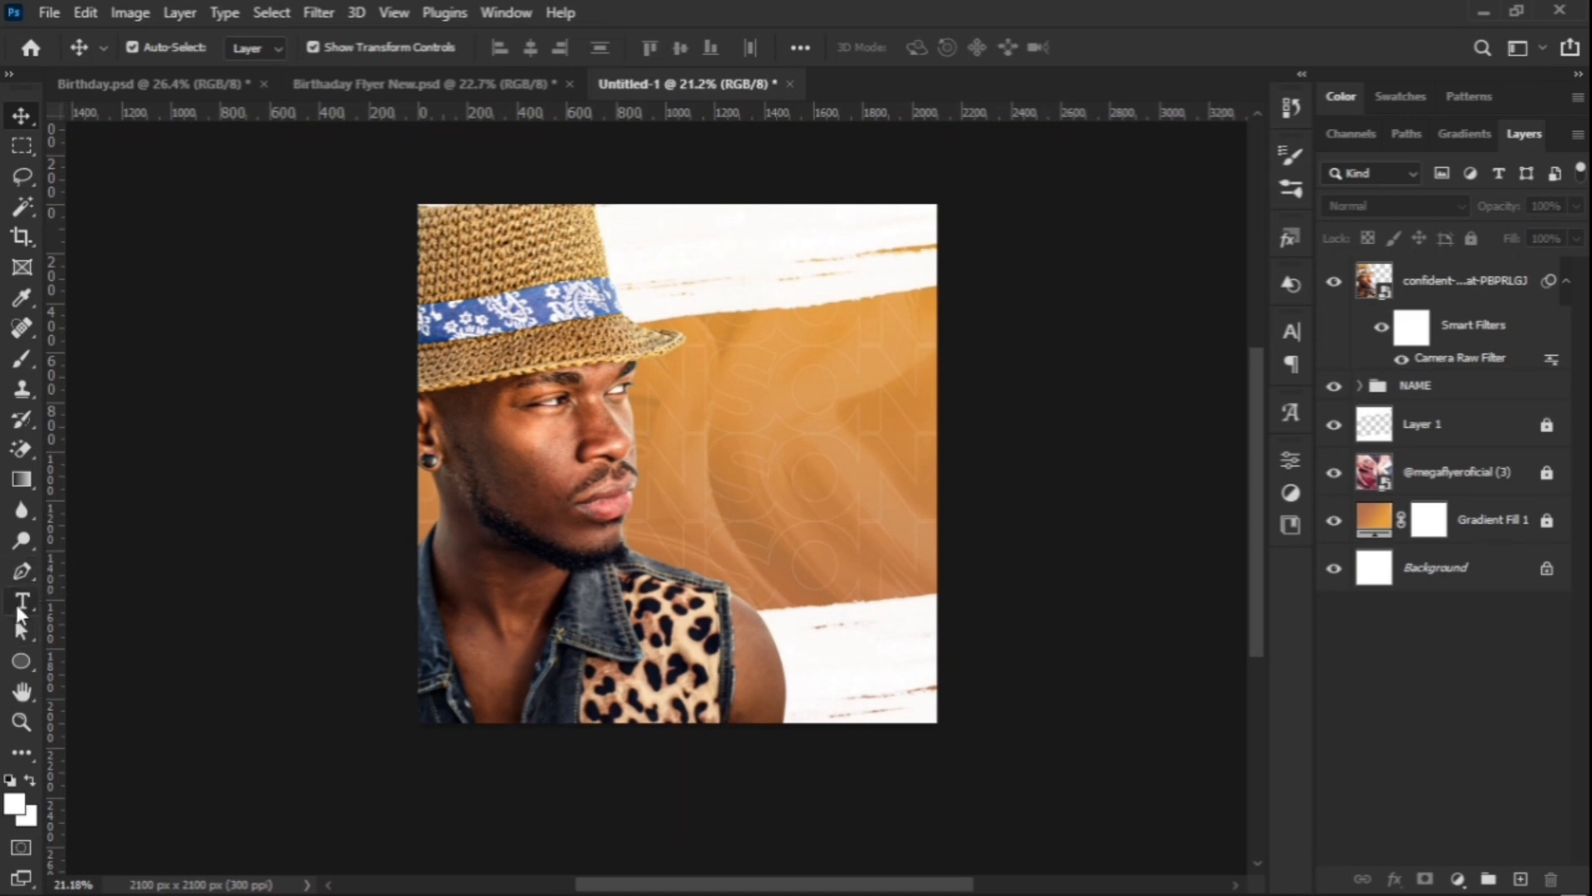
Step: Create a new text layer beside the face reading 'Birthday'
left_click(21, 612)
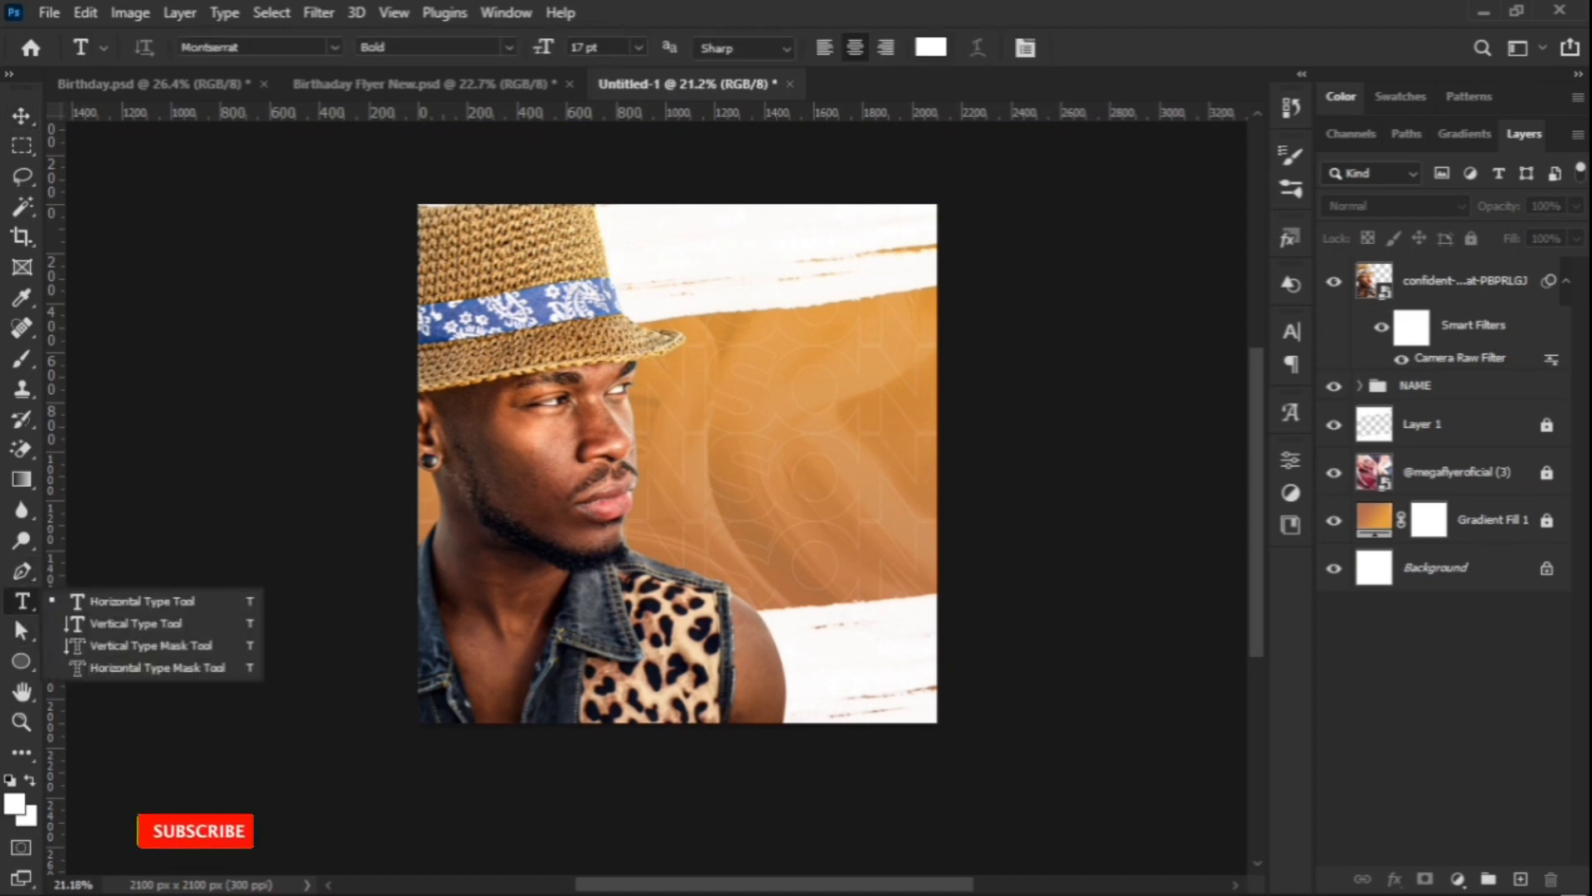
left_click(204, 613)
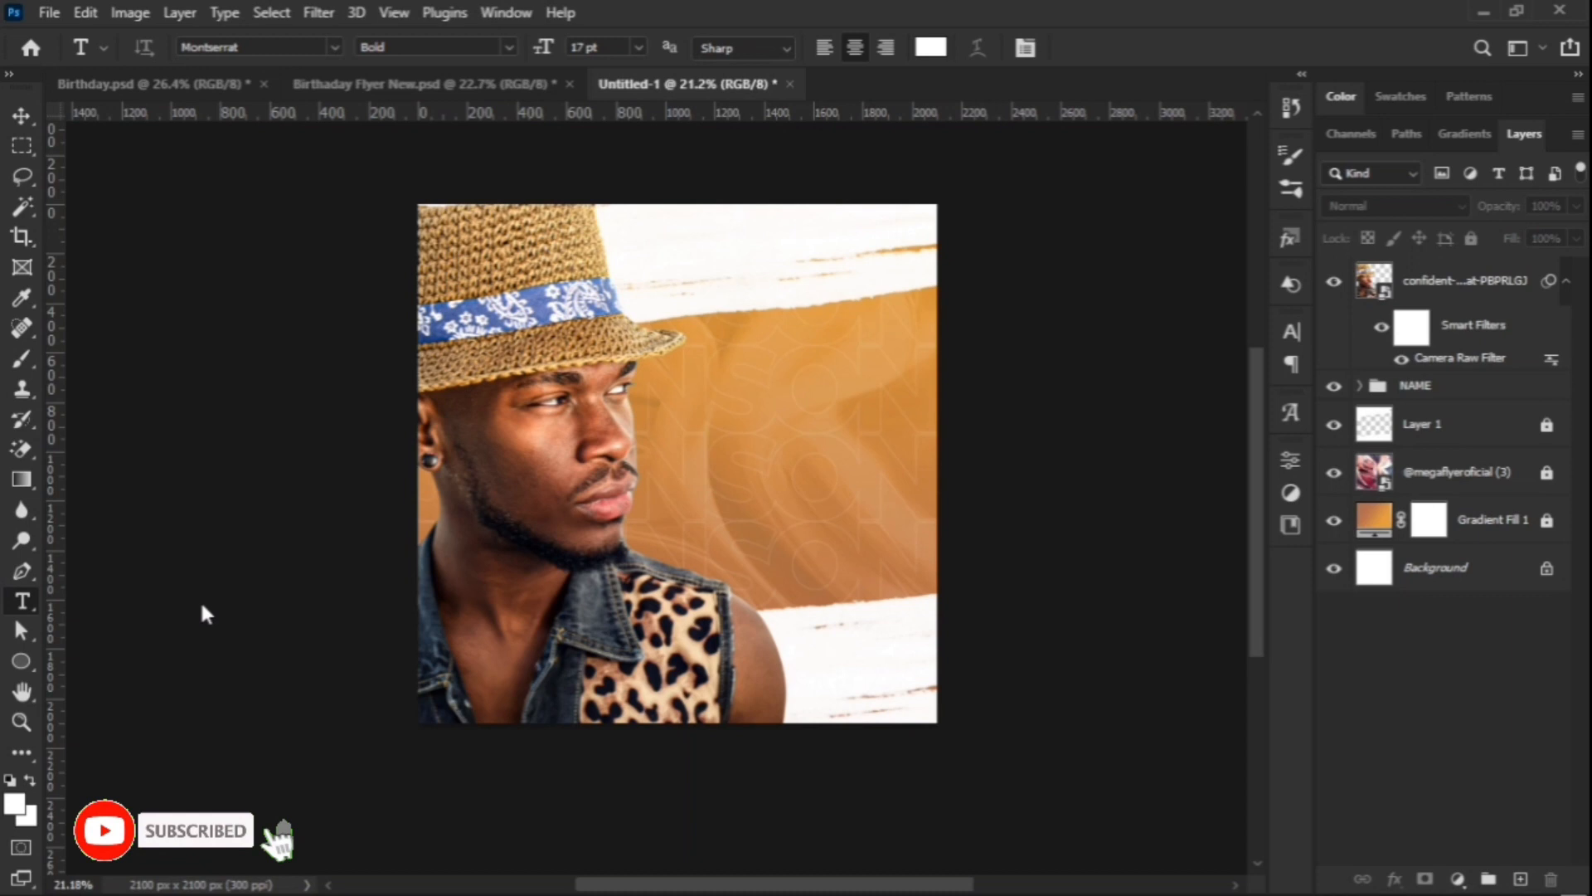
left_click(768, 408)
key("BackSpace")
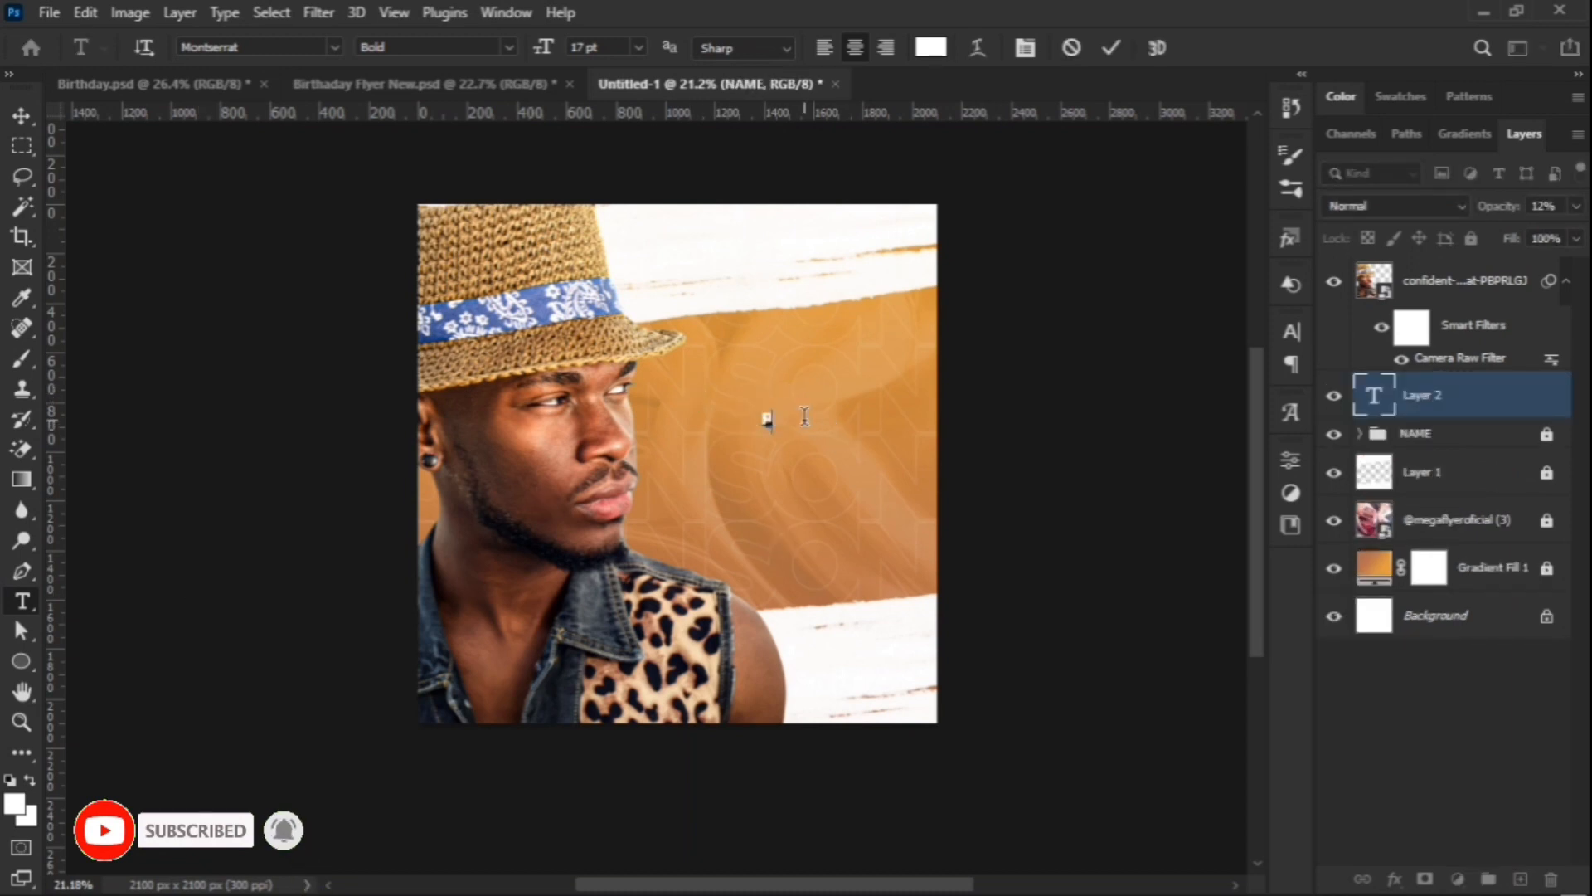
type("Birthay")
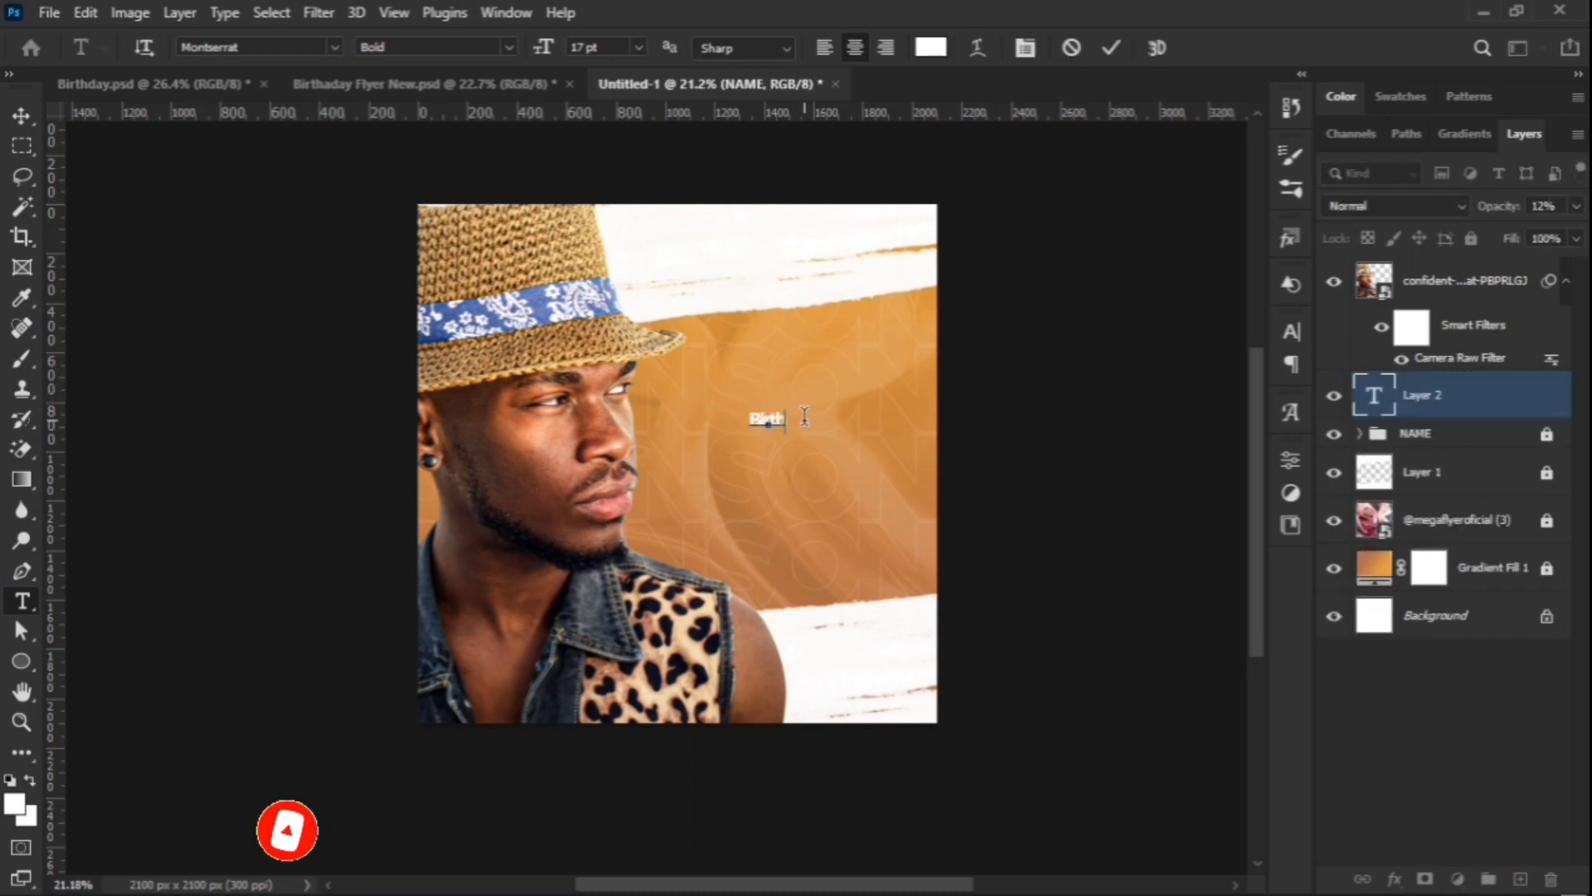
left_click(1109, 48)
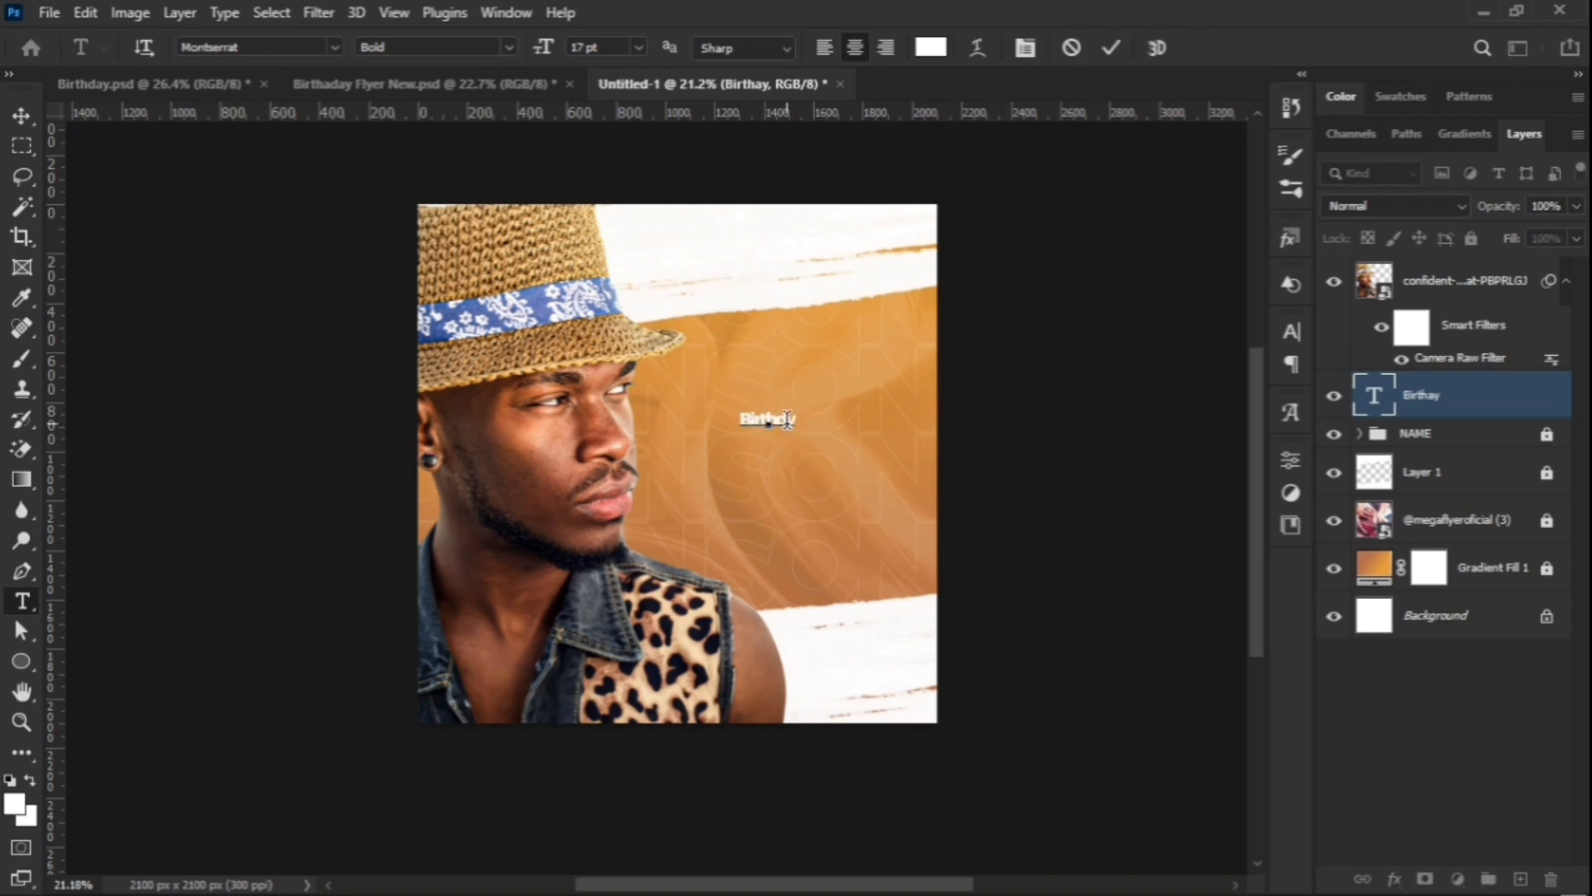
left_click(1110, 48)
Step: Enlarge the Birthday text and set its font to Anabelle Script Light Bold
left_click(23, 115)
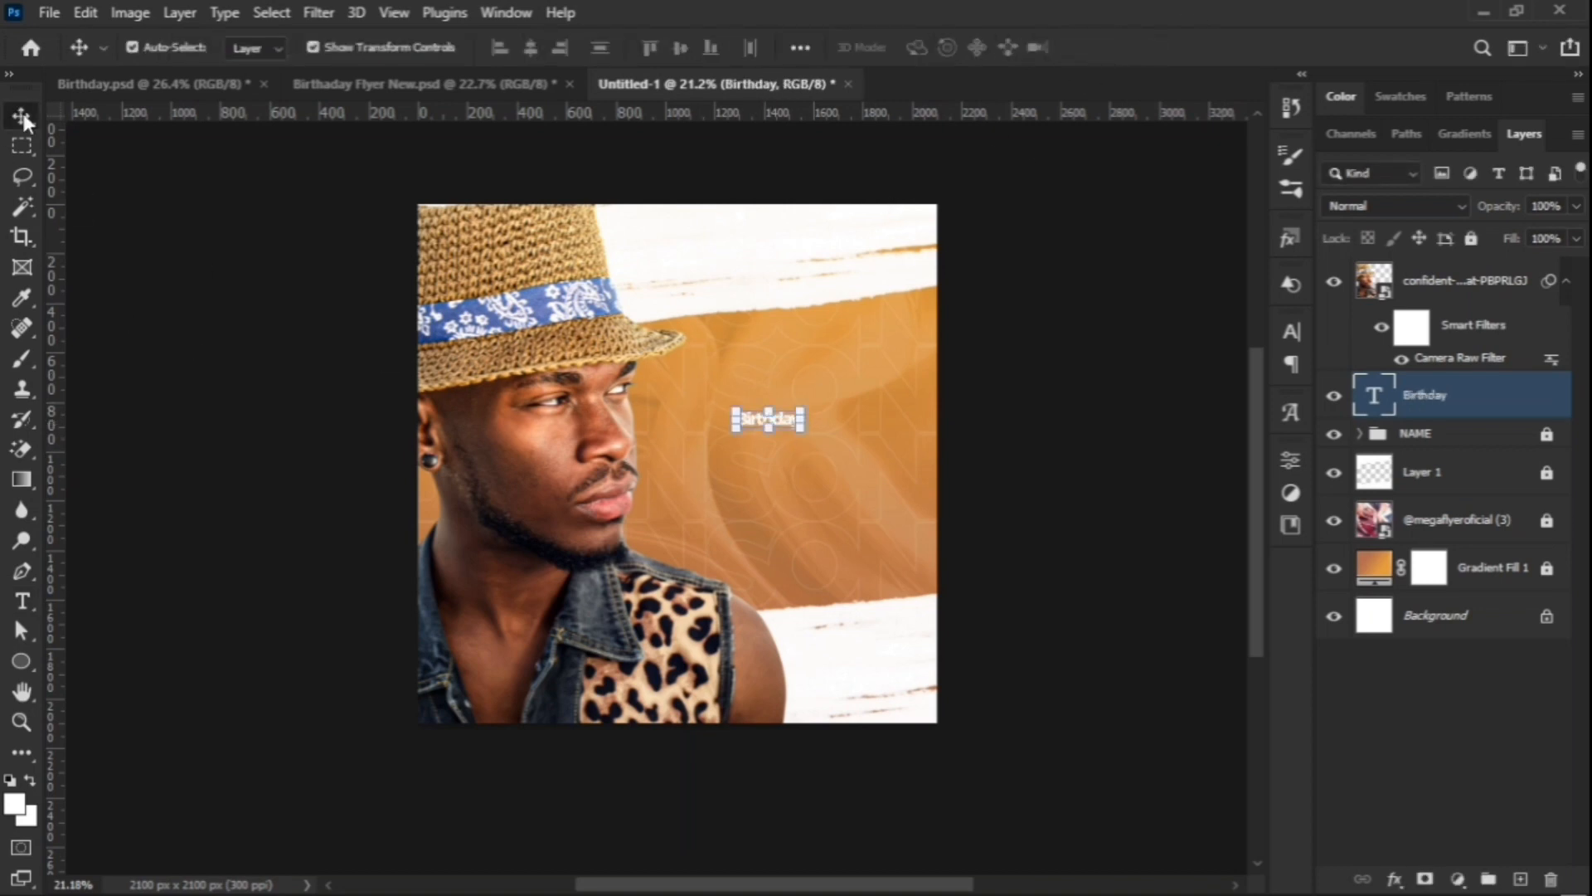
left_click_drag(811, 421, 830, 484)
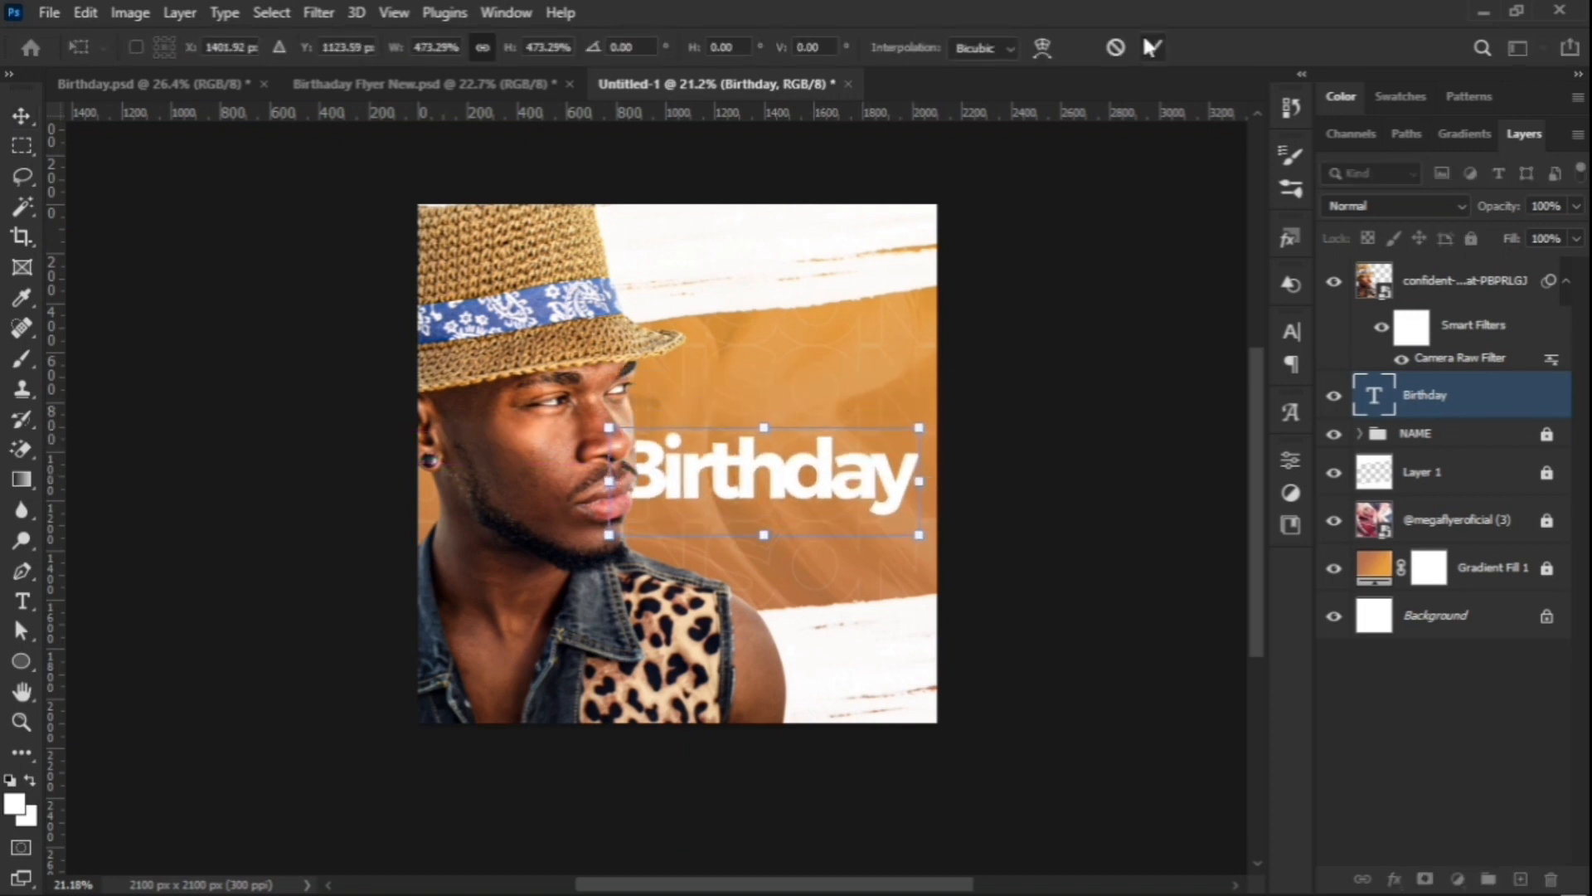
left_click(1153, 47)
left_click(1292, 332)
left_click(1085, 366)
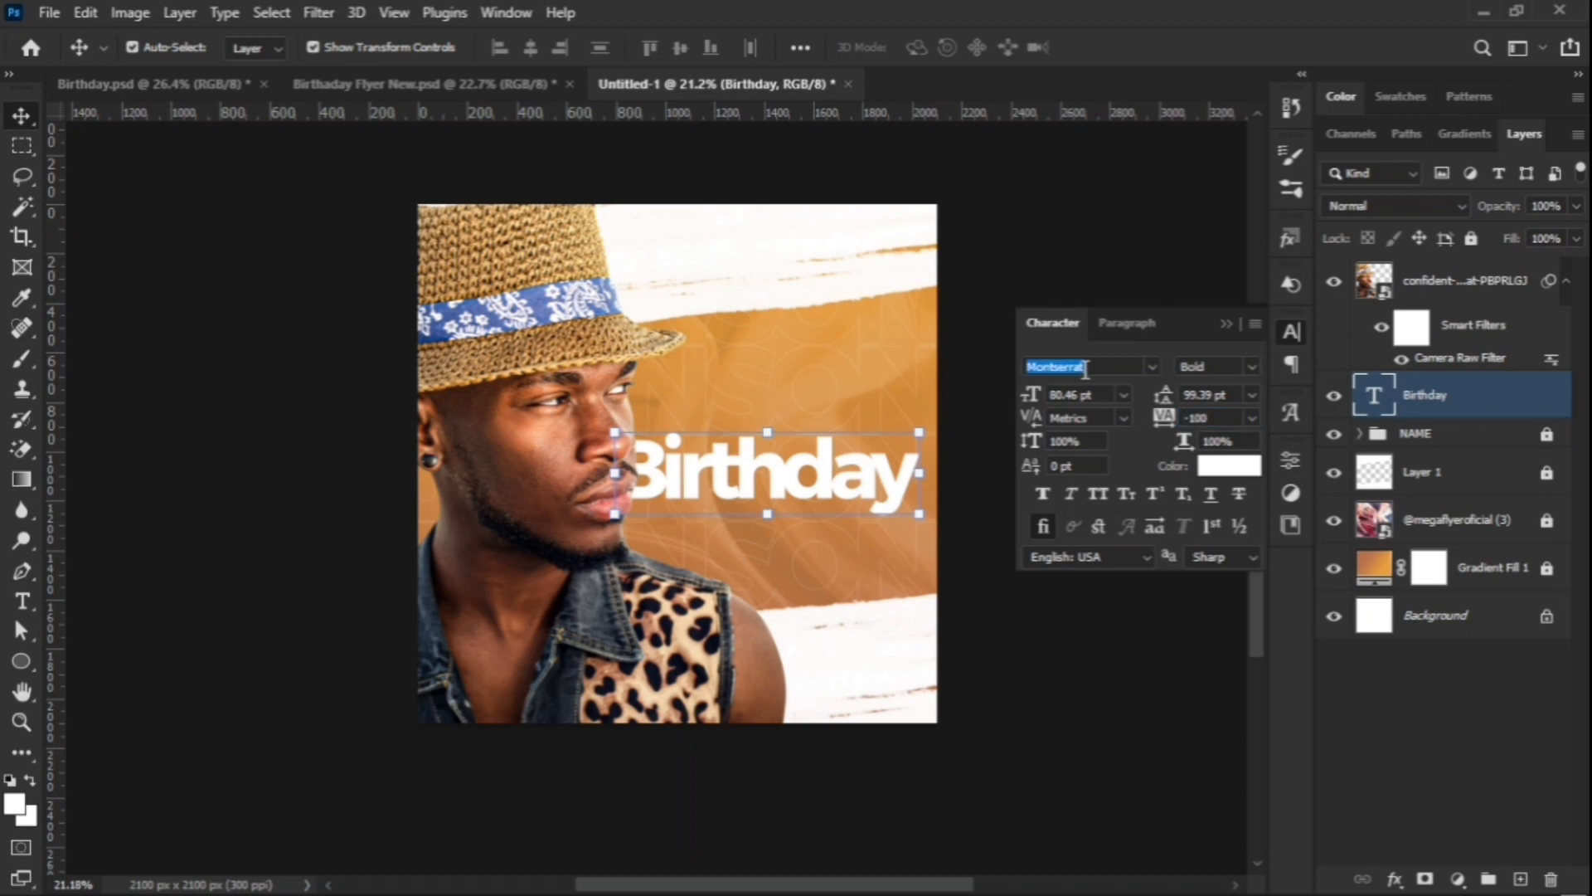
type("Anabelle Script Li...")
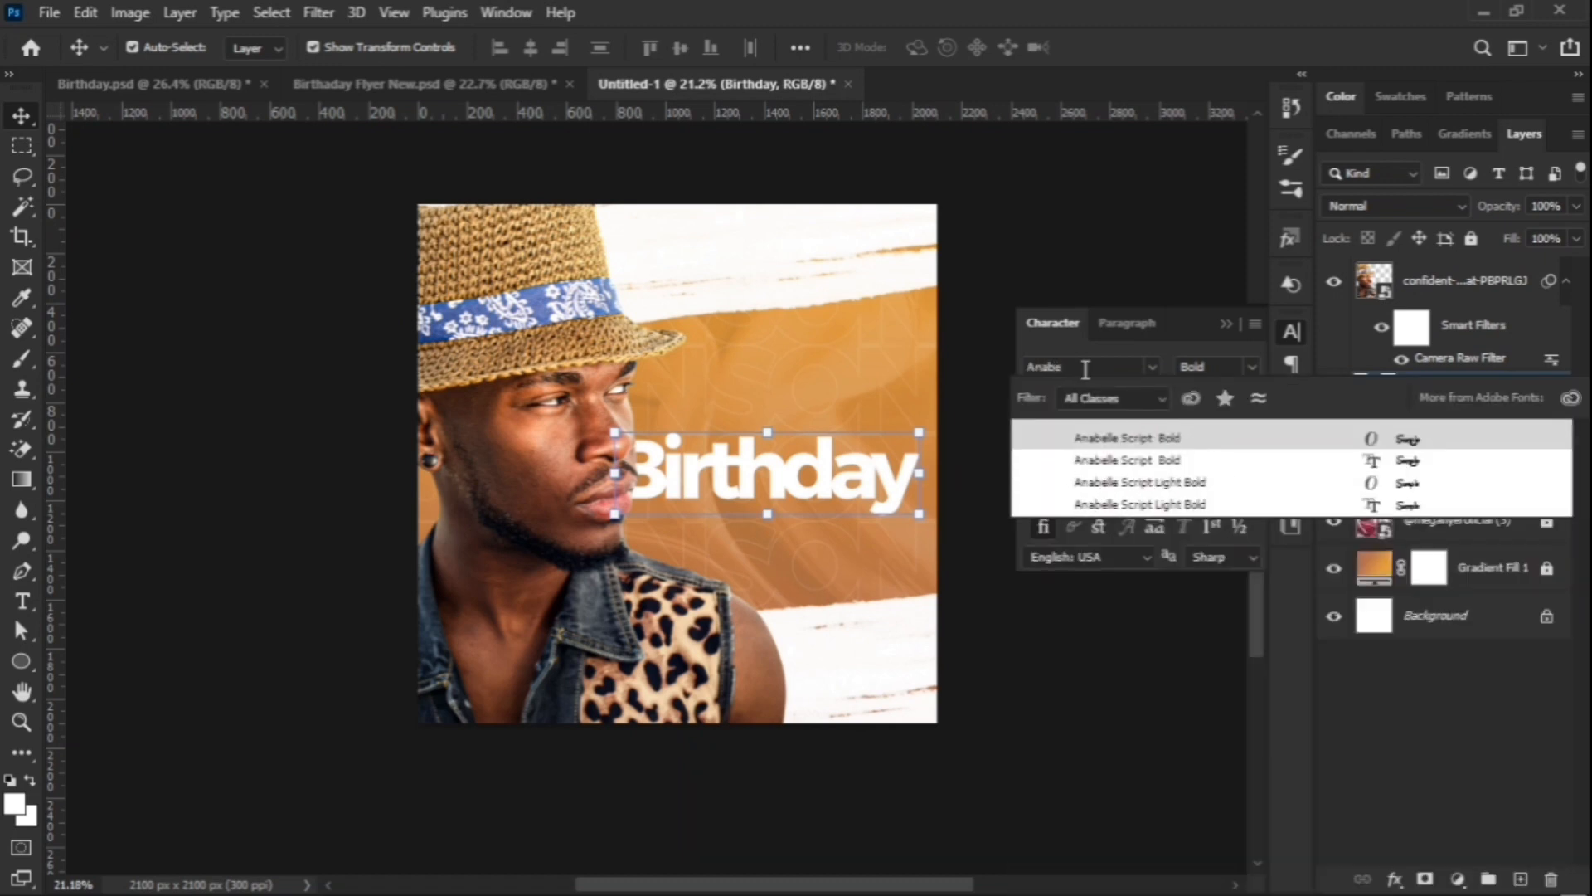
left_click(1143, 501)
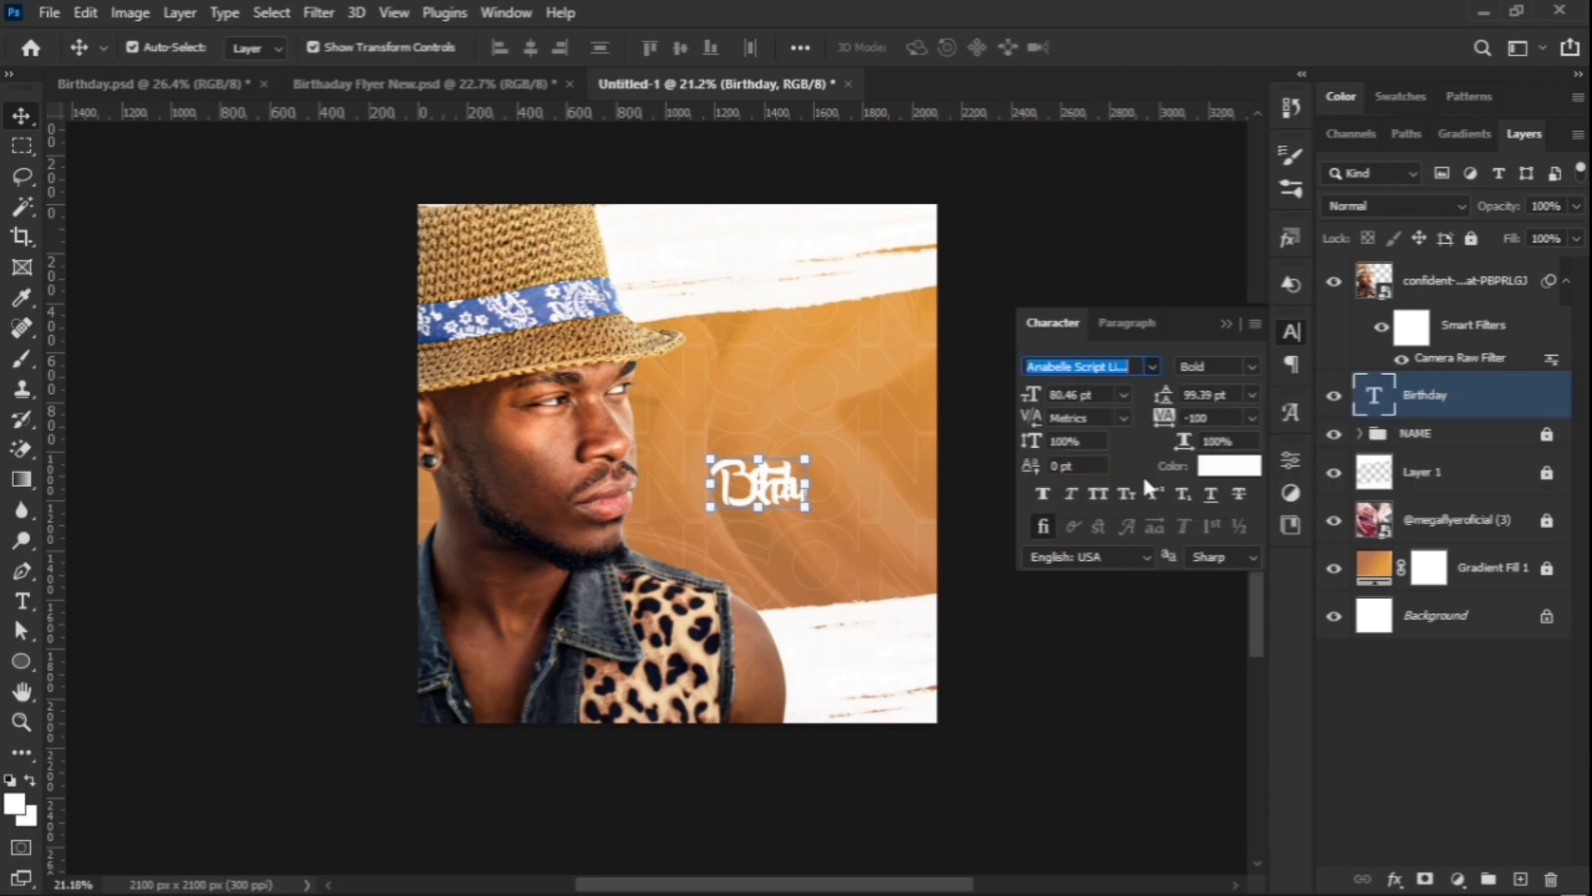
left_click(1251, 418)
left_click(1235, 556)
left_click_drag(842, 493, 954, 431)
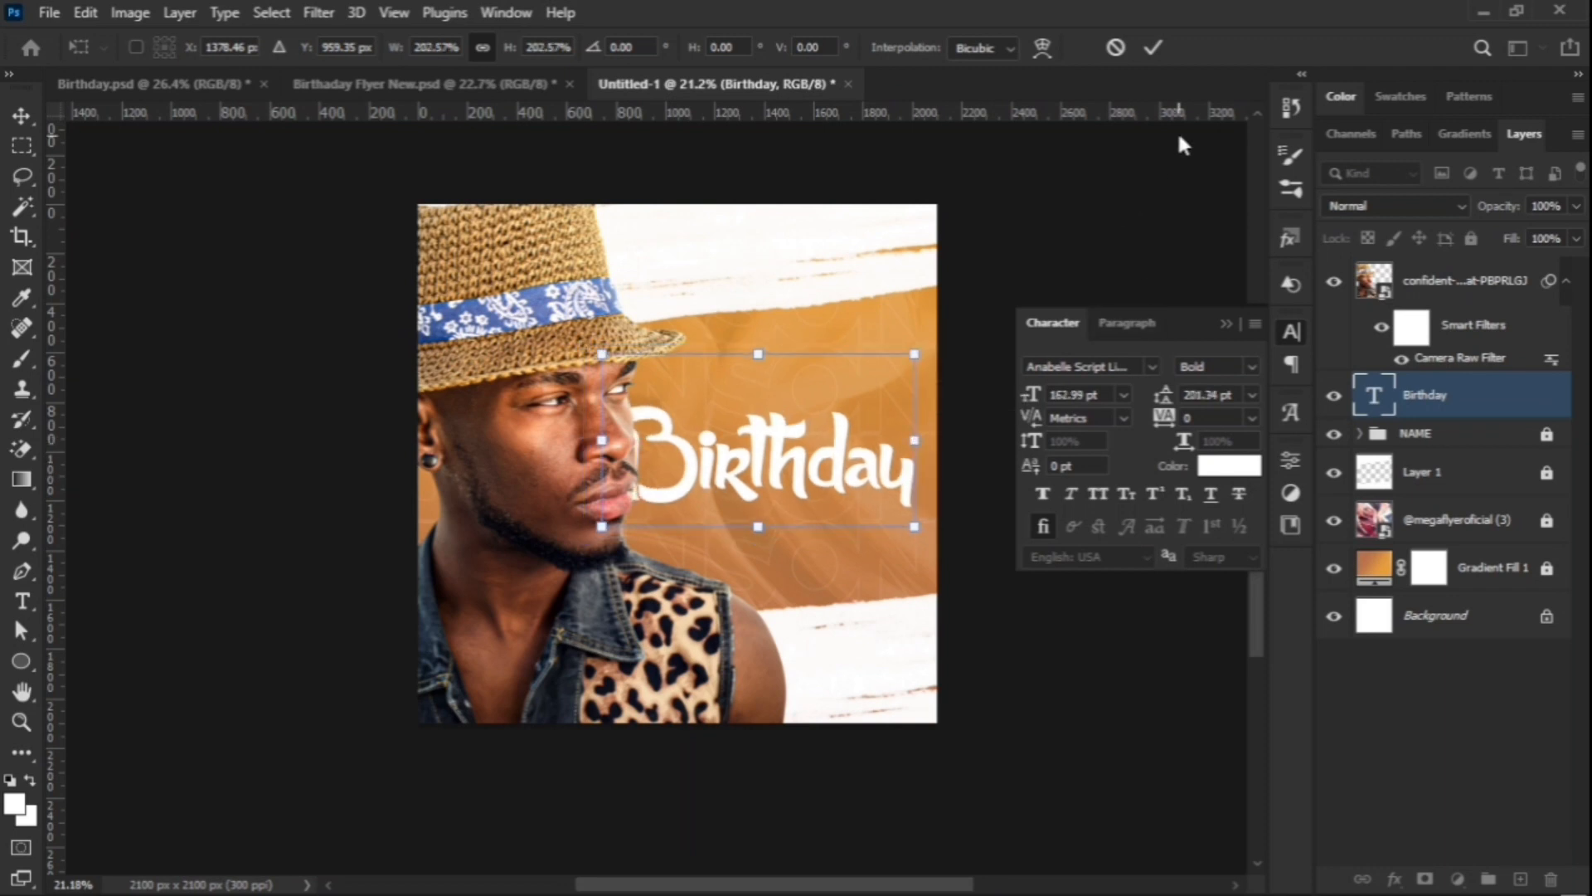
left_click(1148, 46)
Step: Tighten tracking to -10, tilt the Birthday title slightly, and duplicate the layer
left_click(1252, 417)
left_click(1216, 515)
left_click_drag(861, 469, 912, 452)
key("ctrl+t")
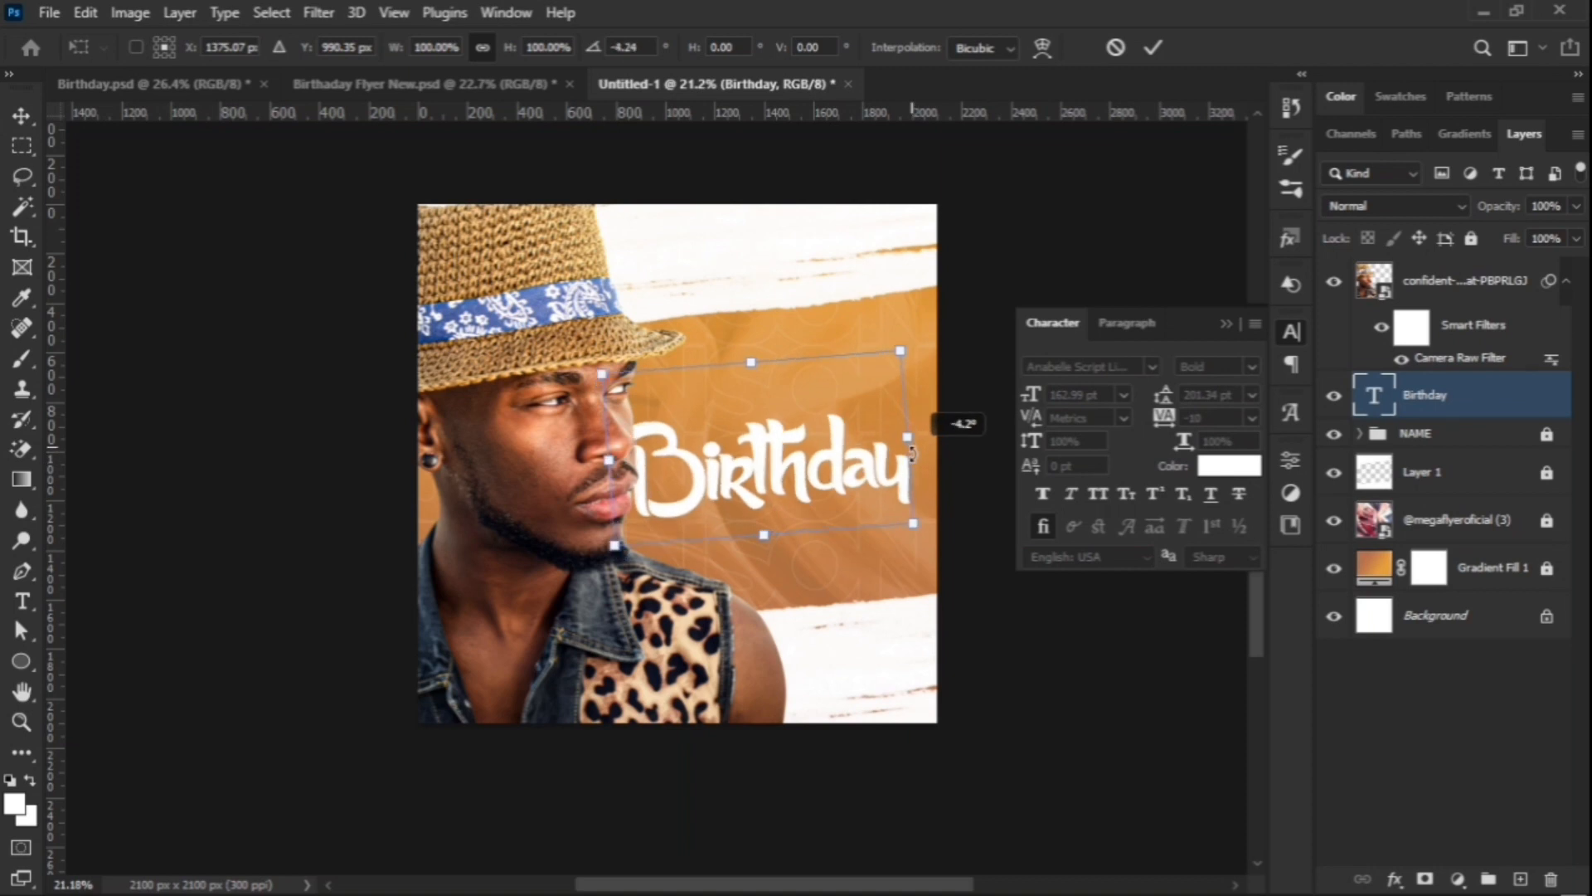
left_click(1152, 49)
key("ctrl+j")
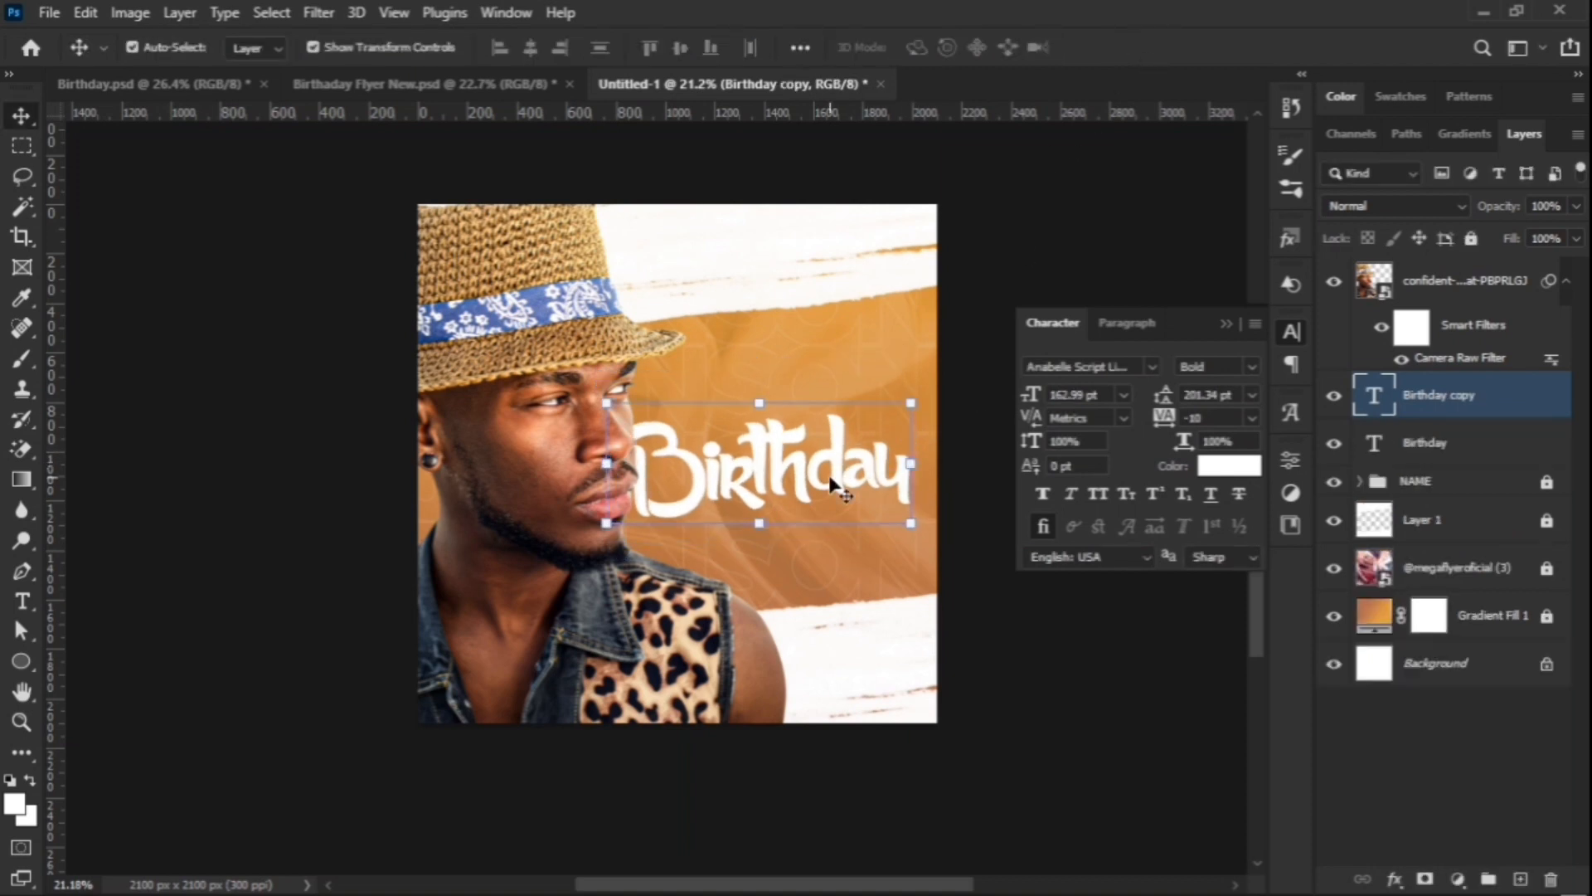
Step: Turn the copy into a 92 pt 'Happy' above Birthday, then Alt-drag another Birthday copy below
left_click_drag(832, 484, 834, 390)
double_click(833, 386)
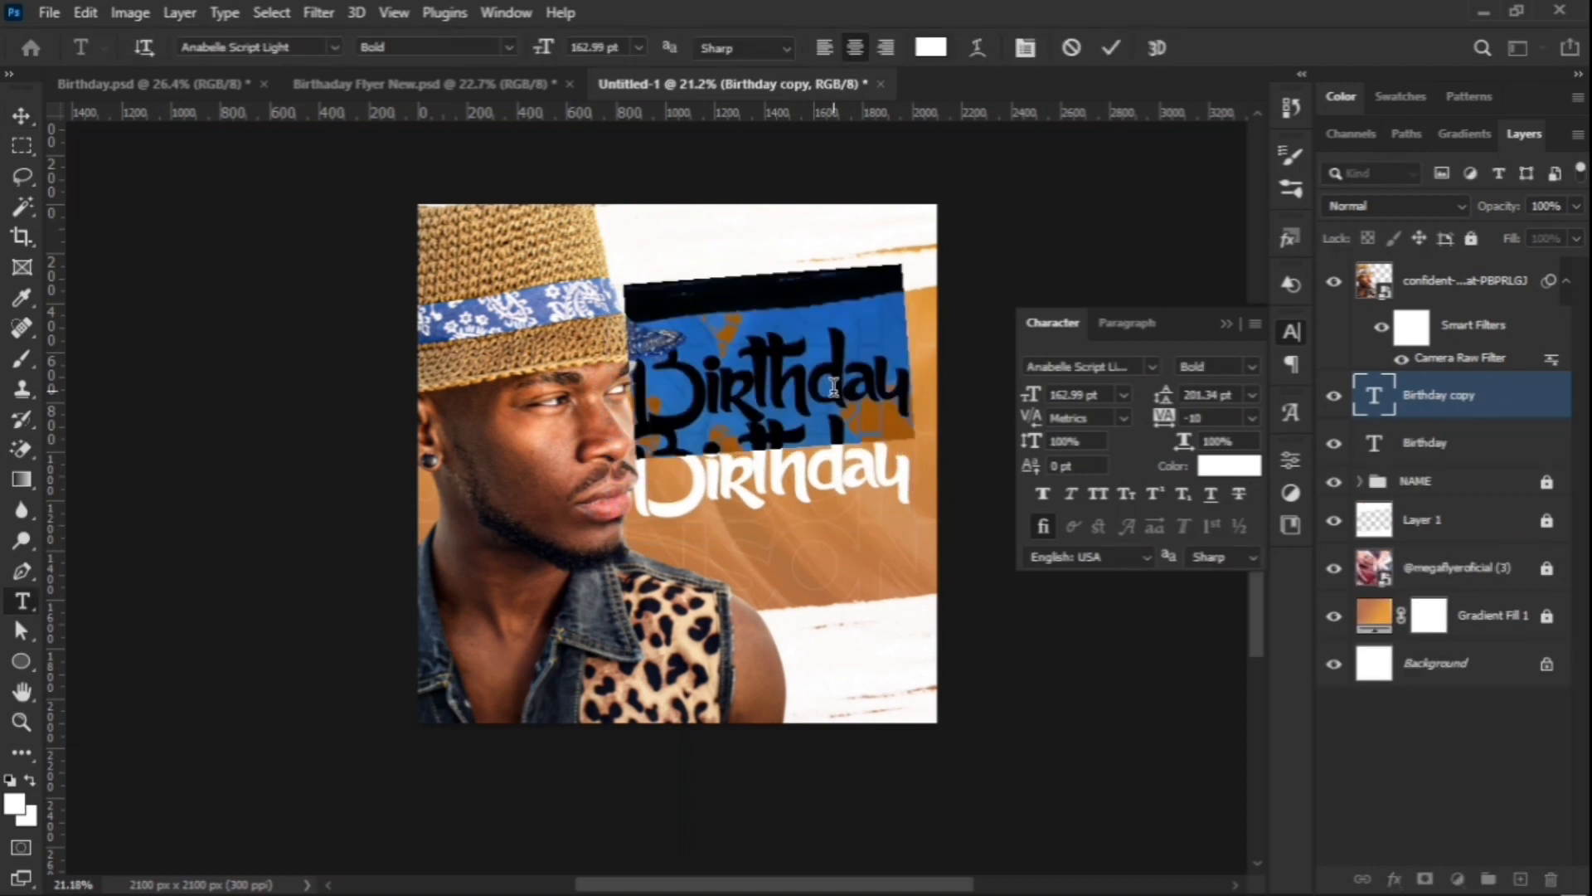
type("Happy")
left_click(1111, 49)
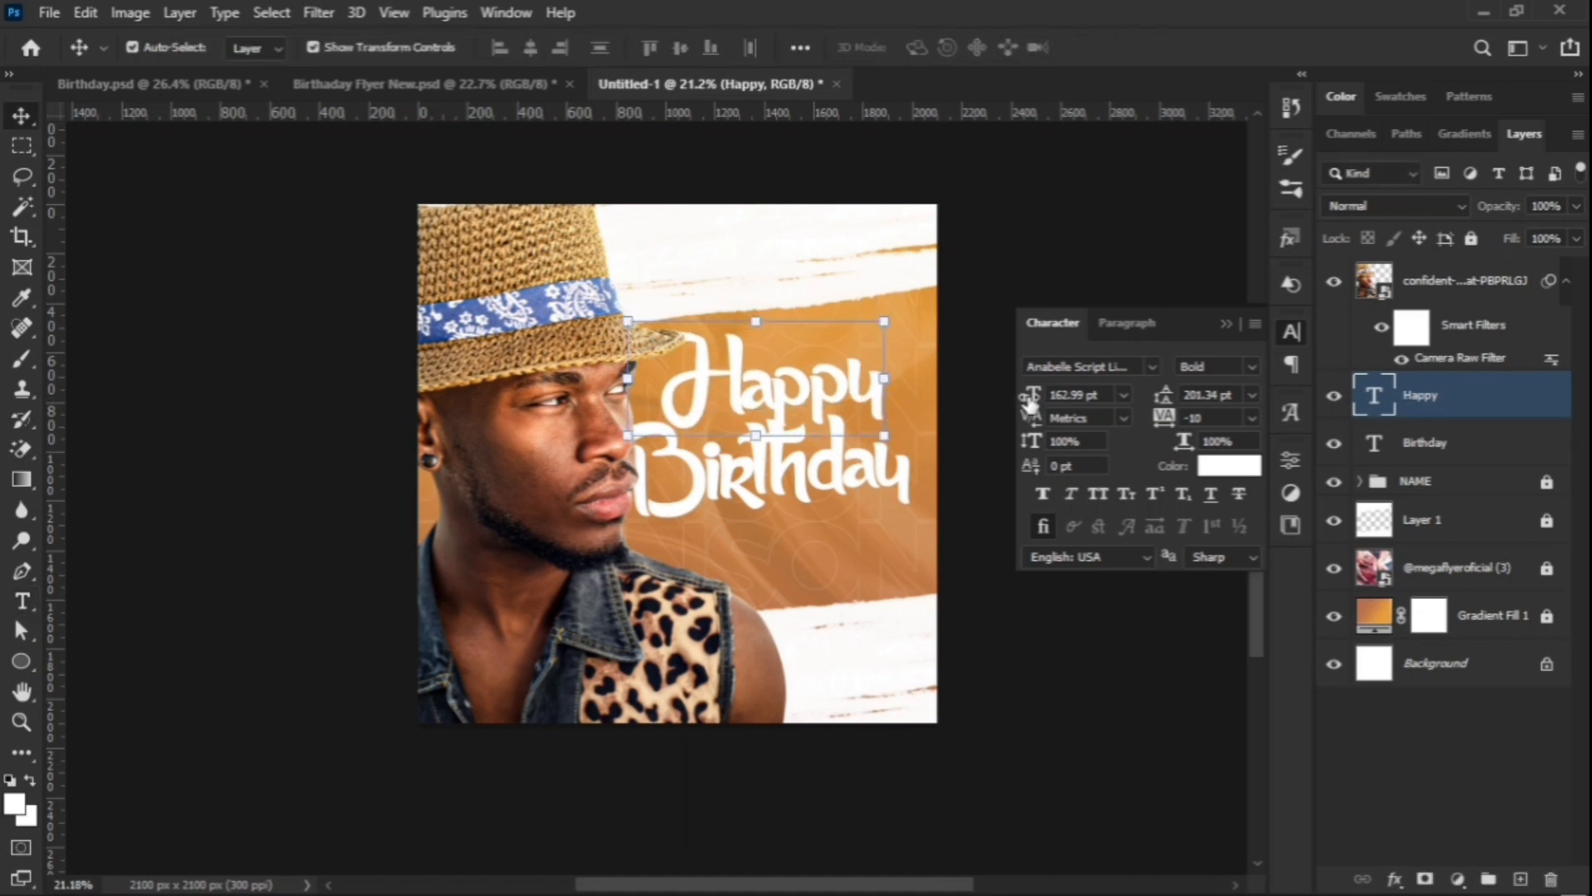
left_click_drag(1028, 402, 949, 408)
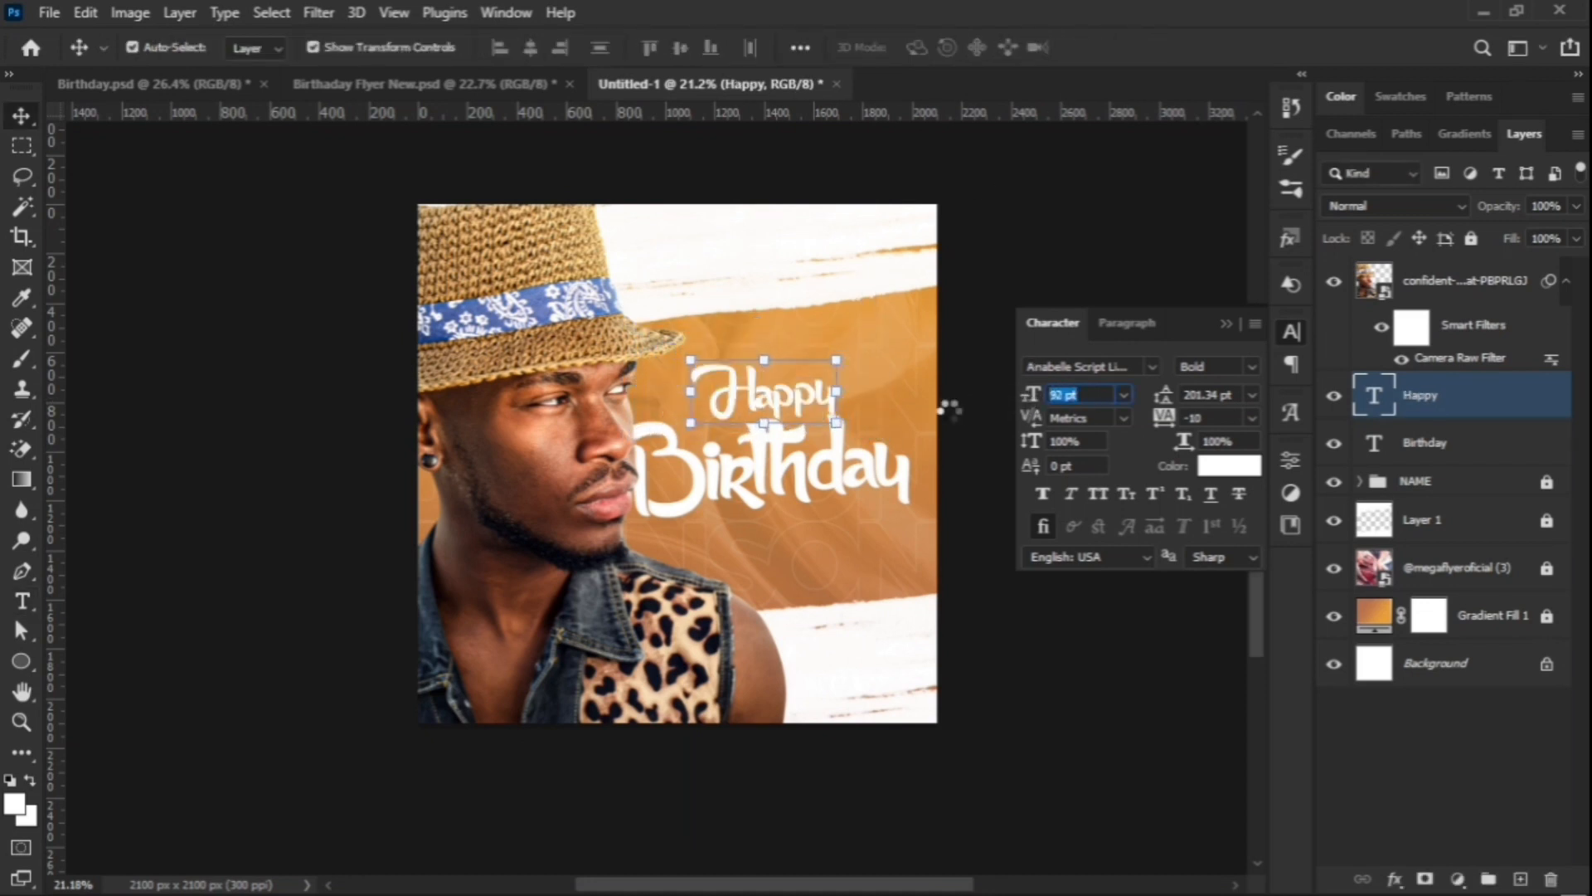
left_click_drag(792, 411, 786, 415)
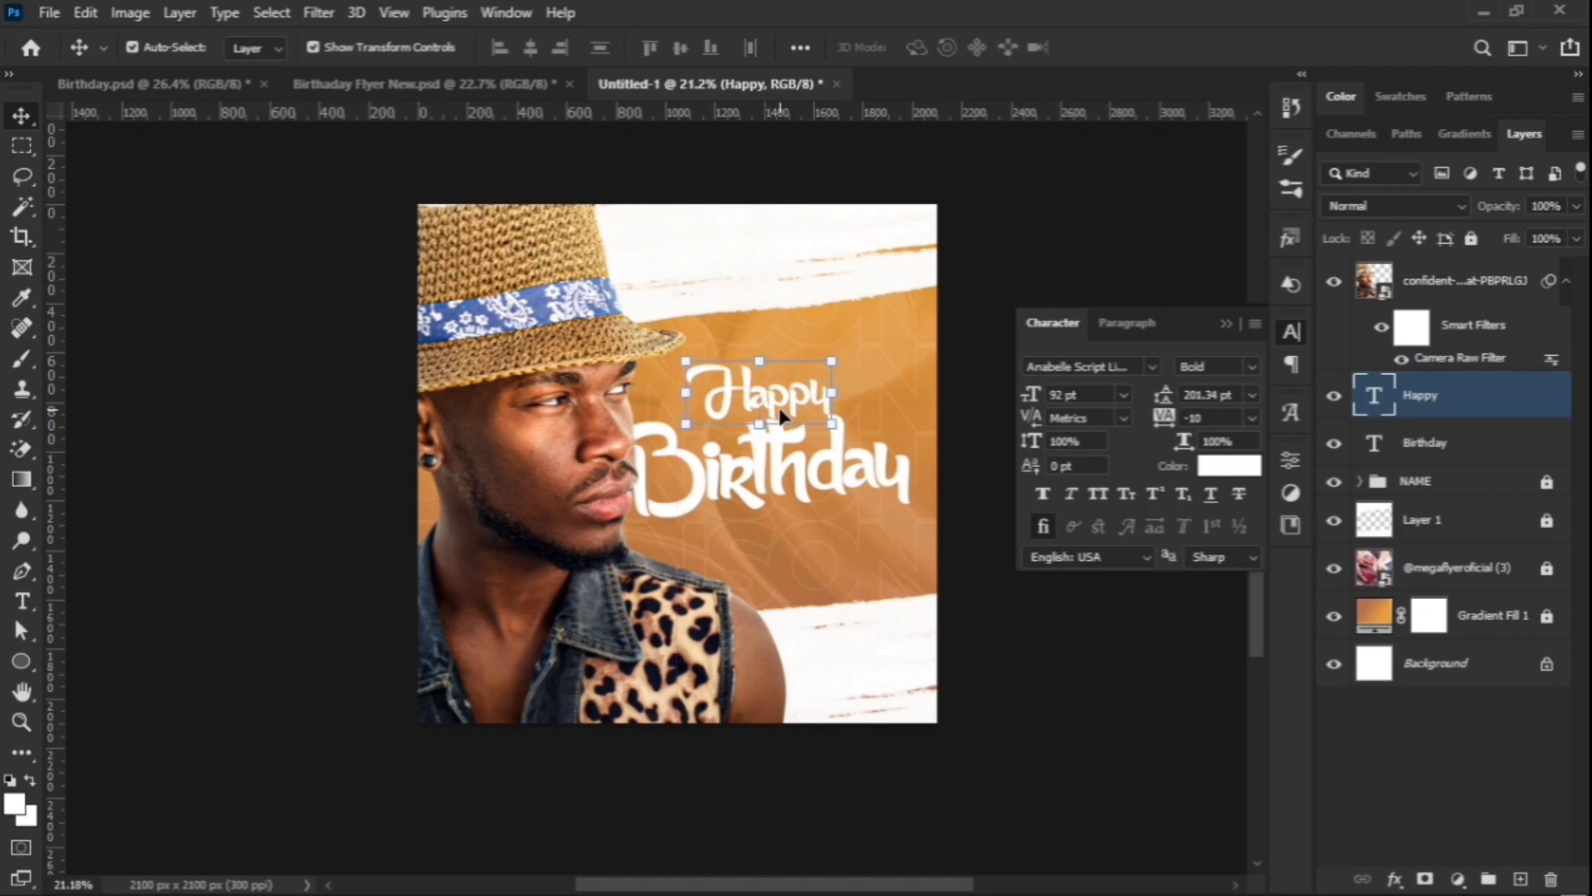
left_click(942, 338)
left_click(851, 483)
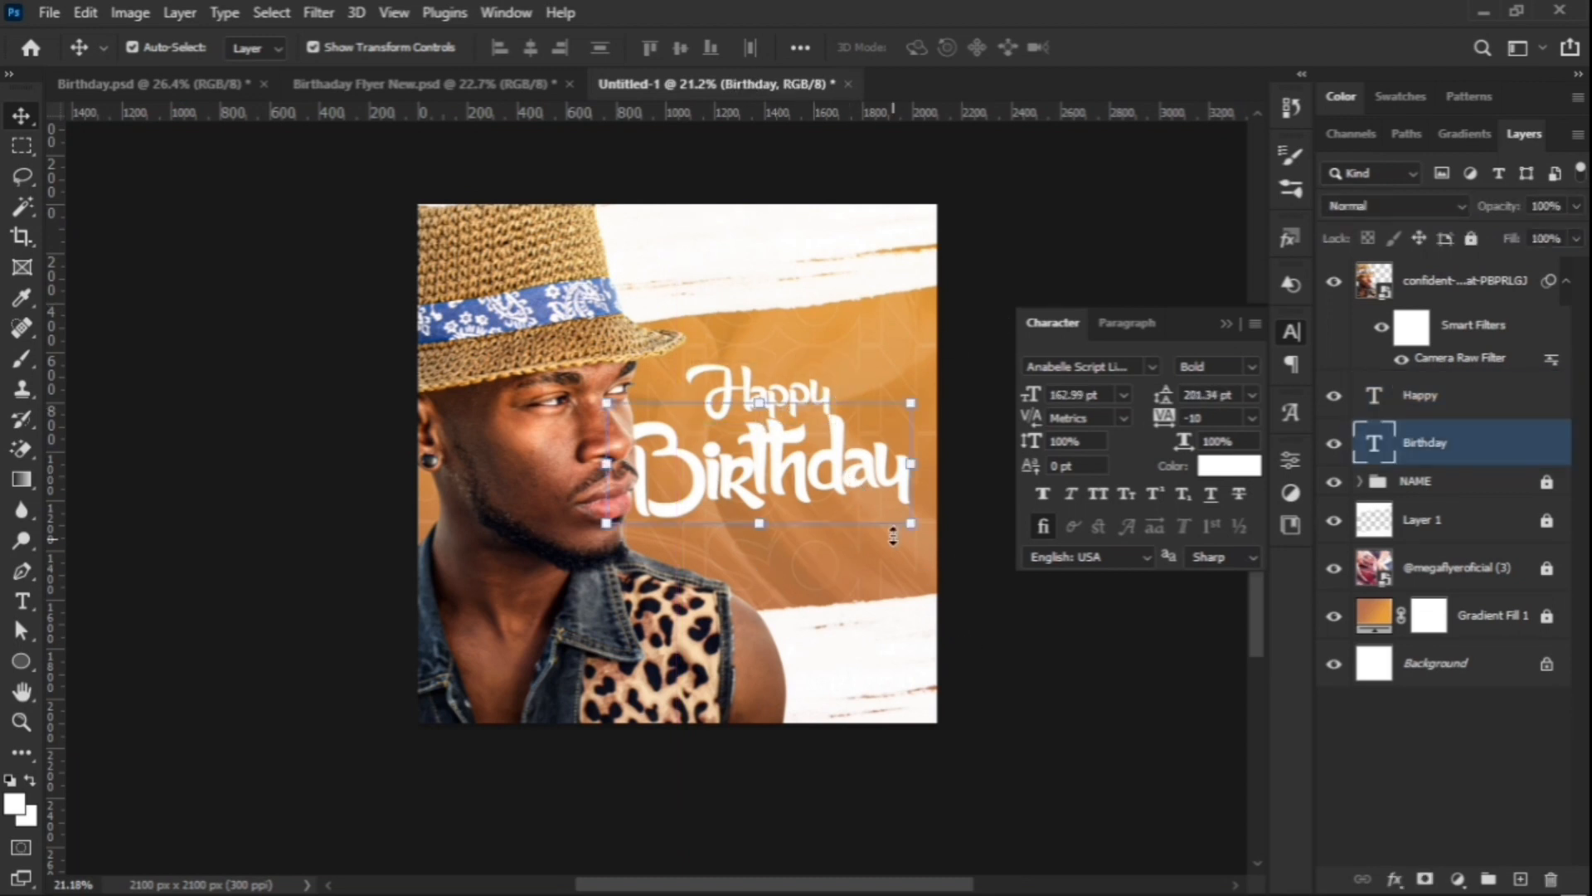
left_click_drag(831, 481, 834, 567)
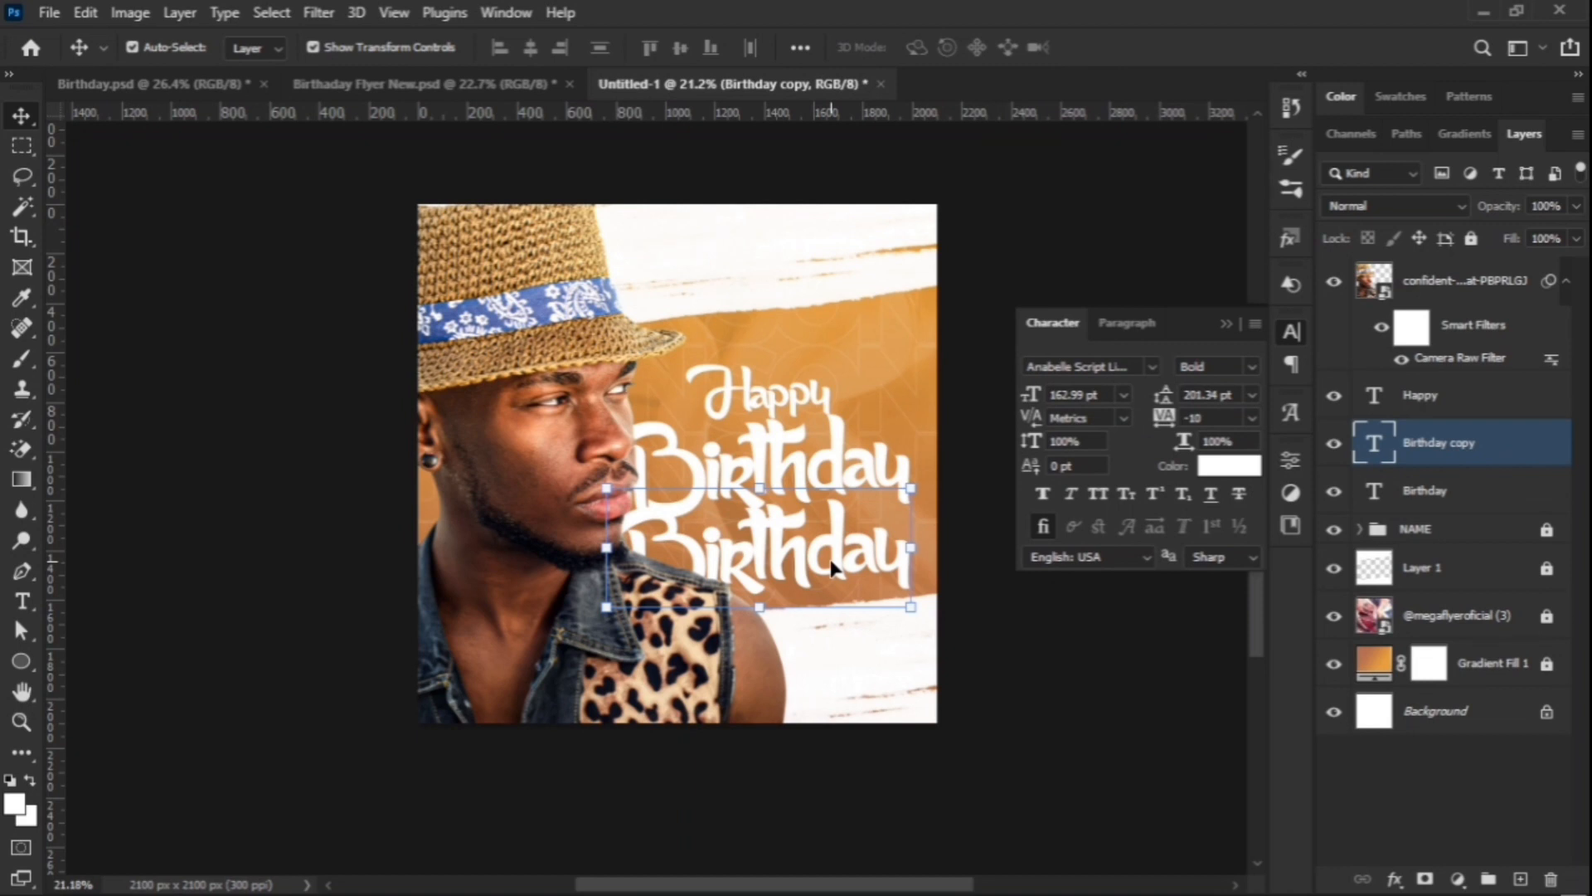
Step: Retype the copy as the celebrant's full name in Montserrat Bold 36 pt under Birthday
double_click(832, 567)
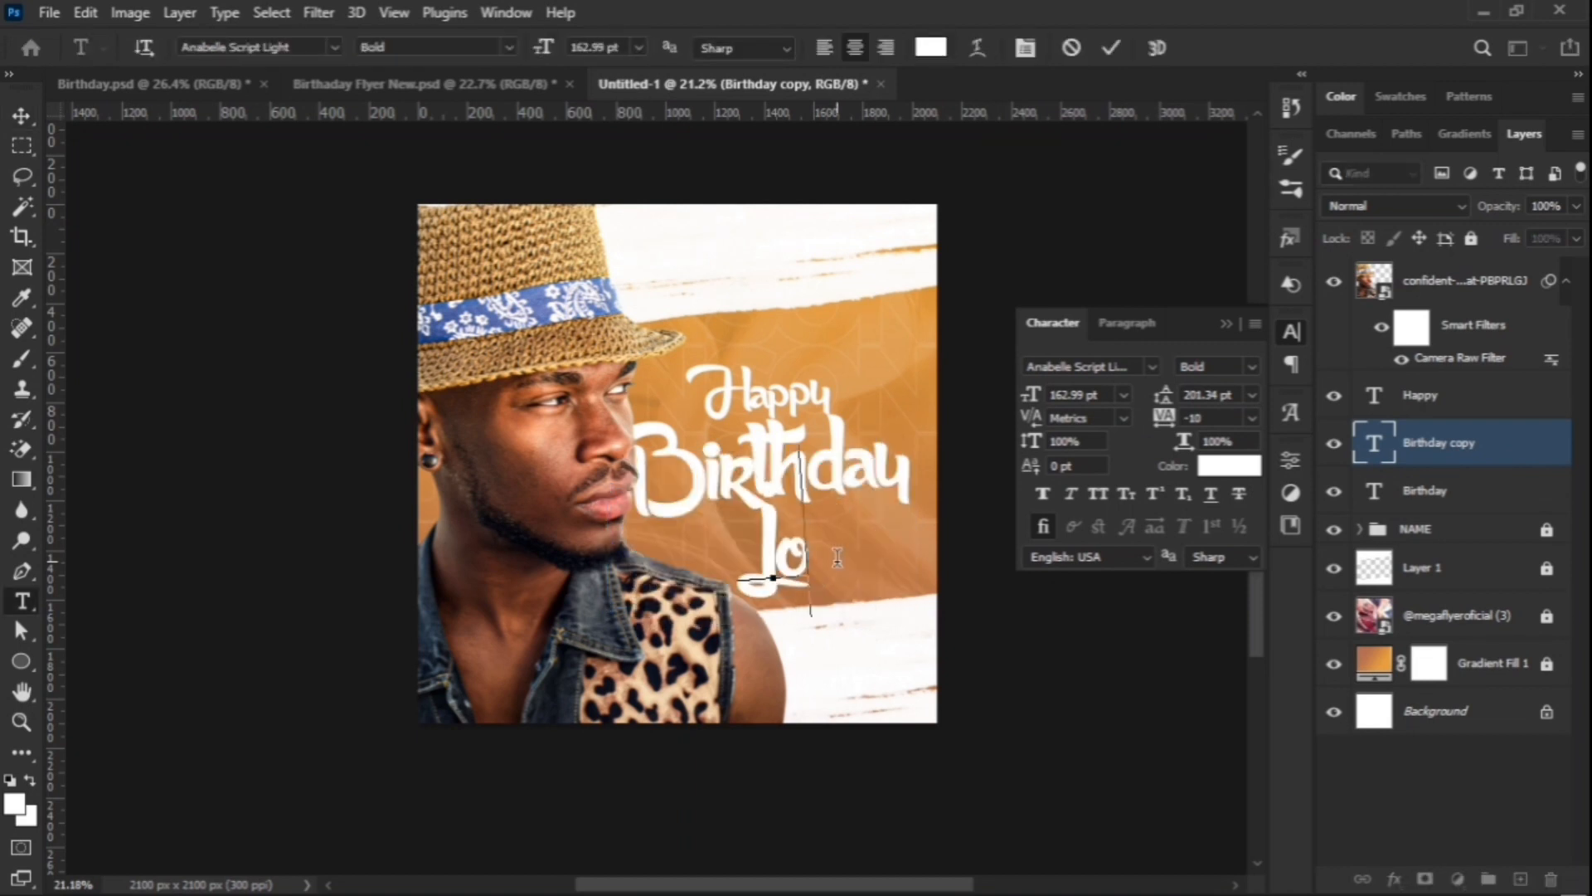
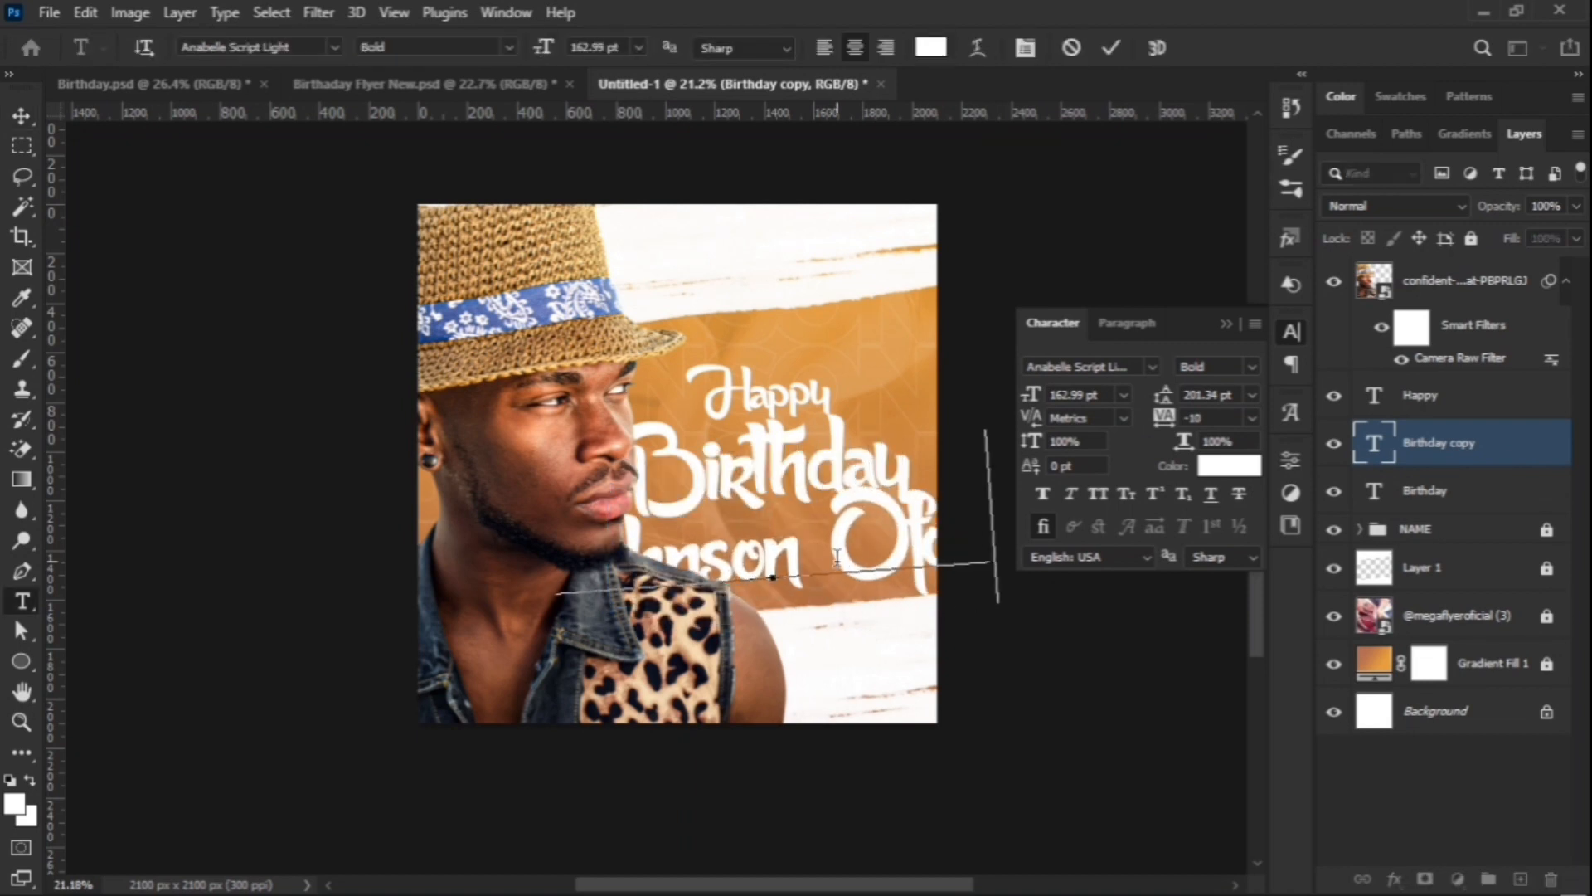
left_click(1114, 48)
left_click_drag(1031, 394, 950, 418)
left_click(1104, 370)
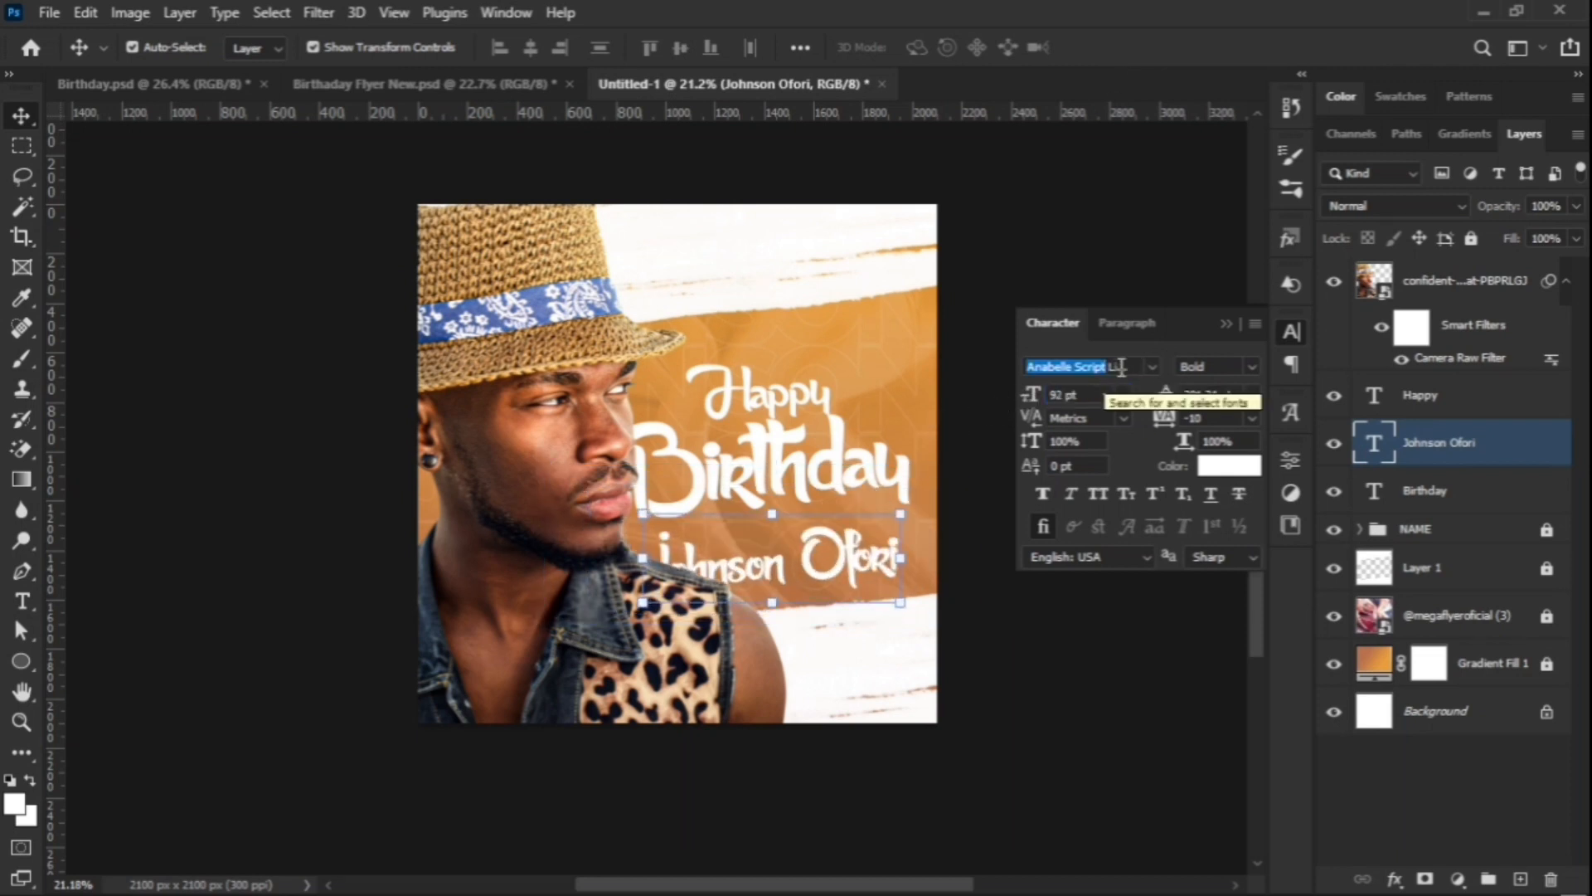
type("N=")
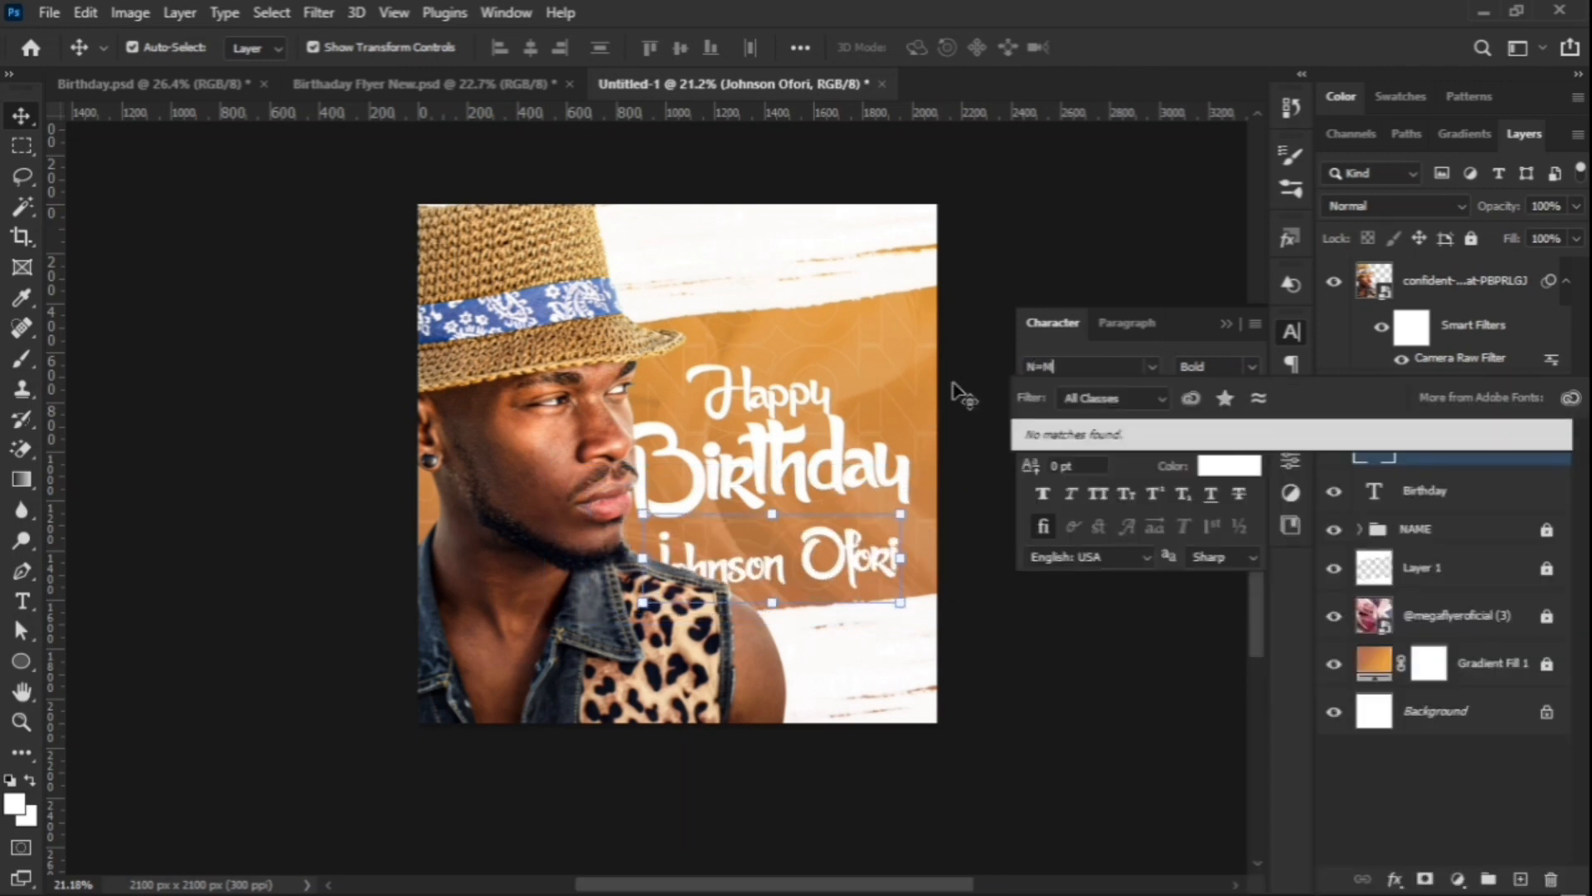
type("Mo")
key("BackSpace")
key("BackSpace")
key("BackSpace")
key("BackSpace")
type("Montserrat")
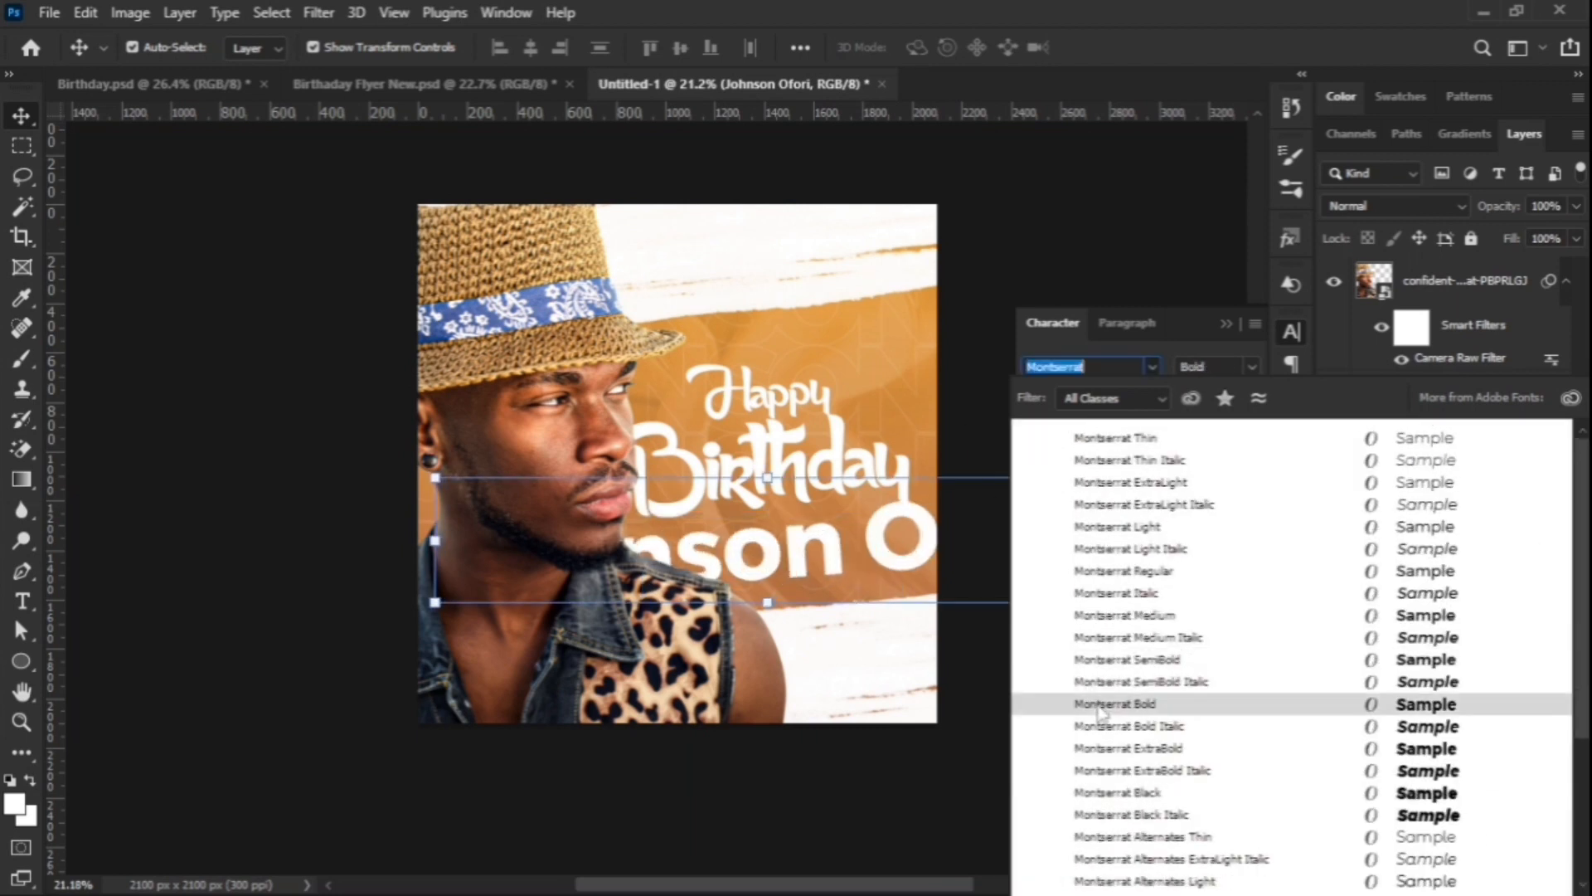
left_click(1099, 705)
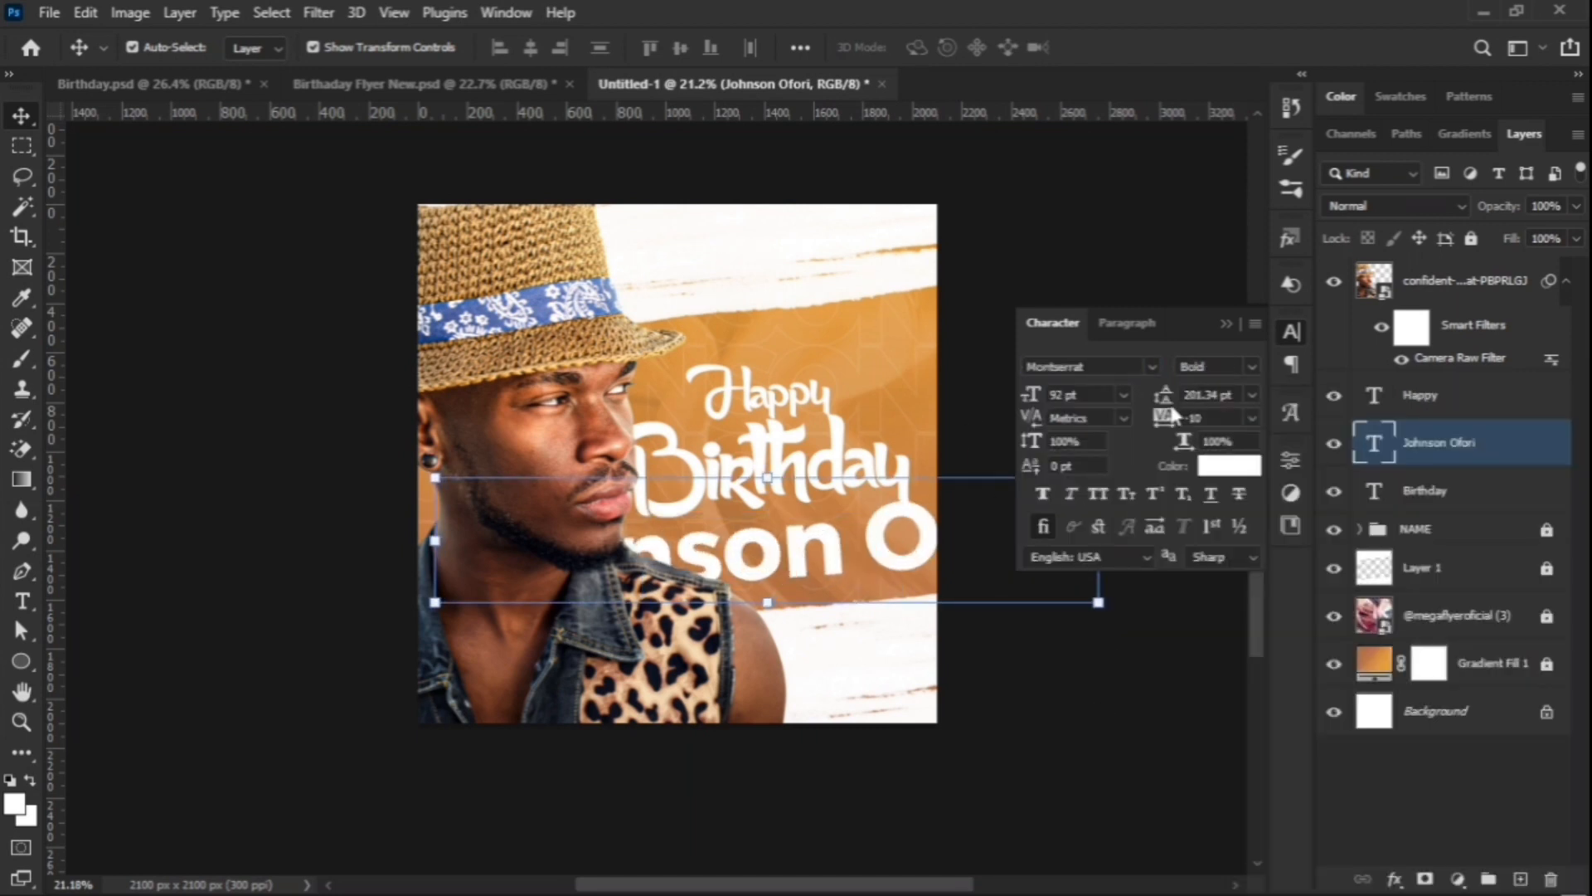
left_click_drag(1032, 400, 967, 402)
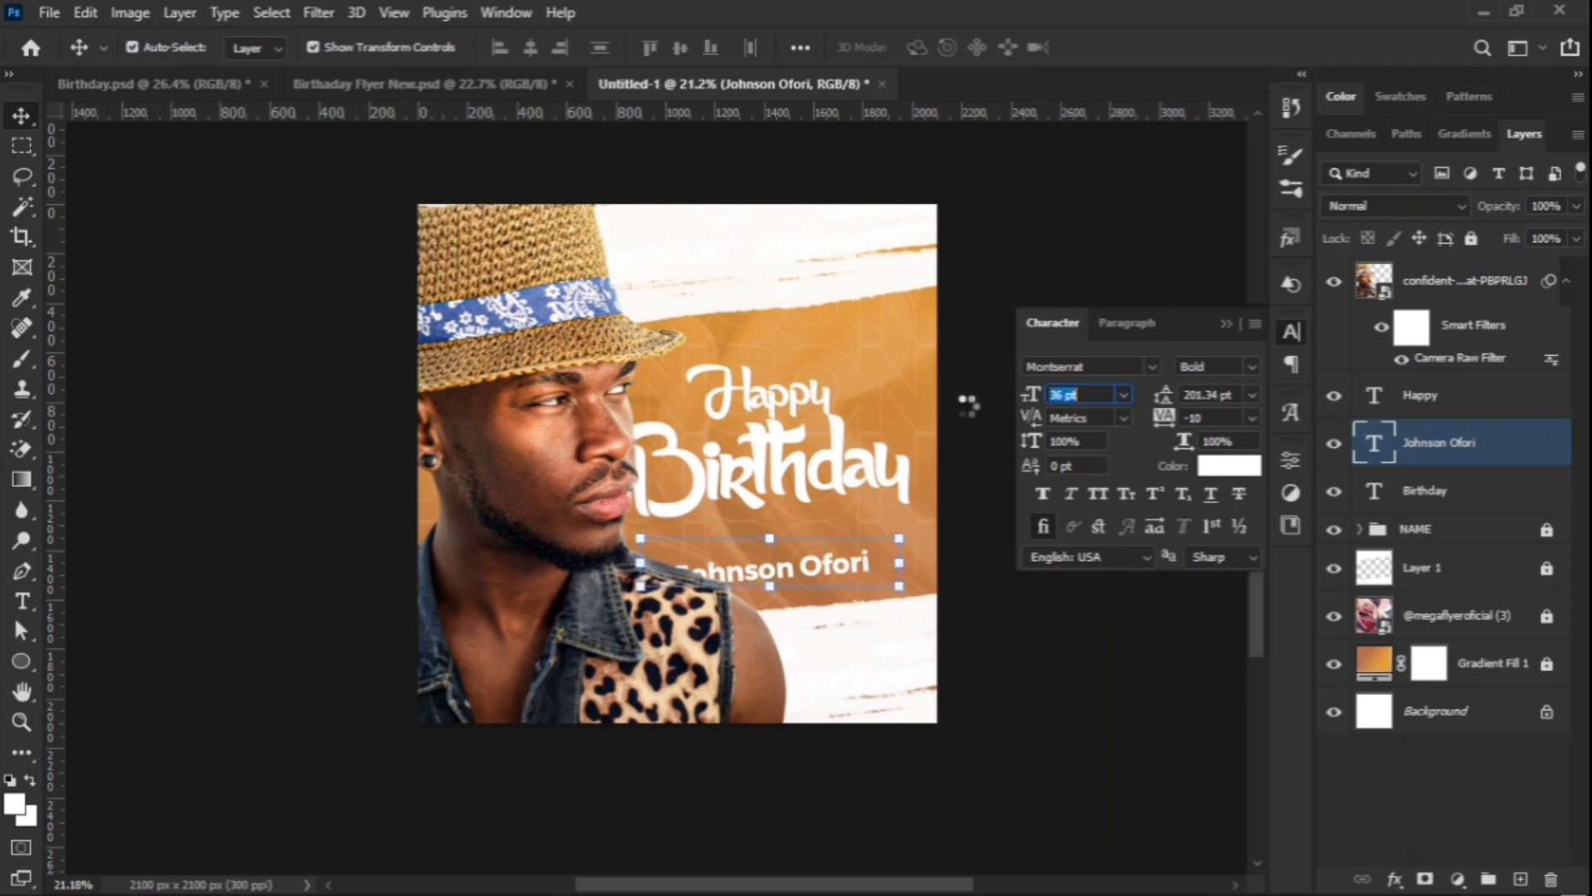
left_click_drag(831, 545, 842, 534)
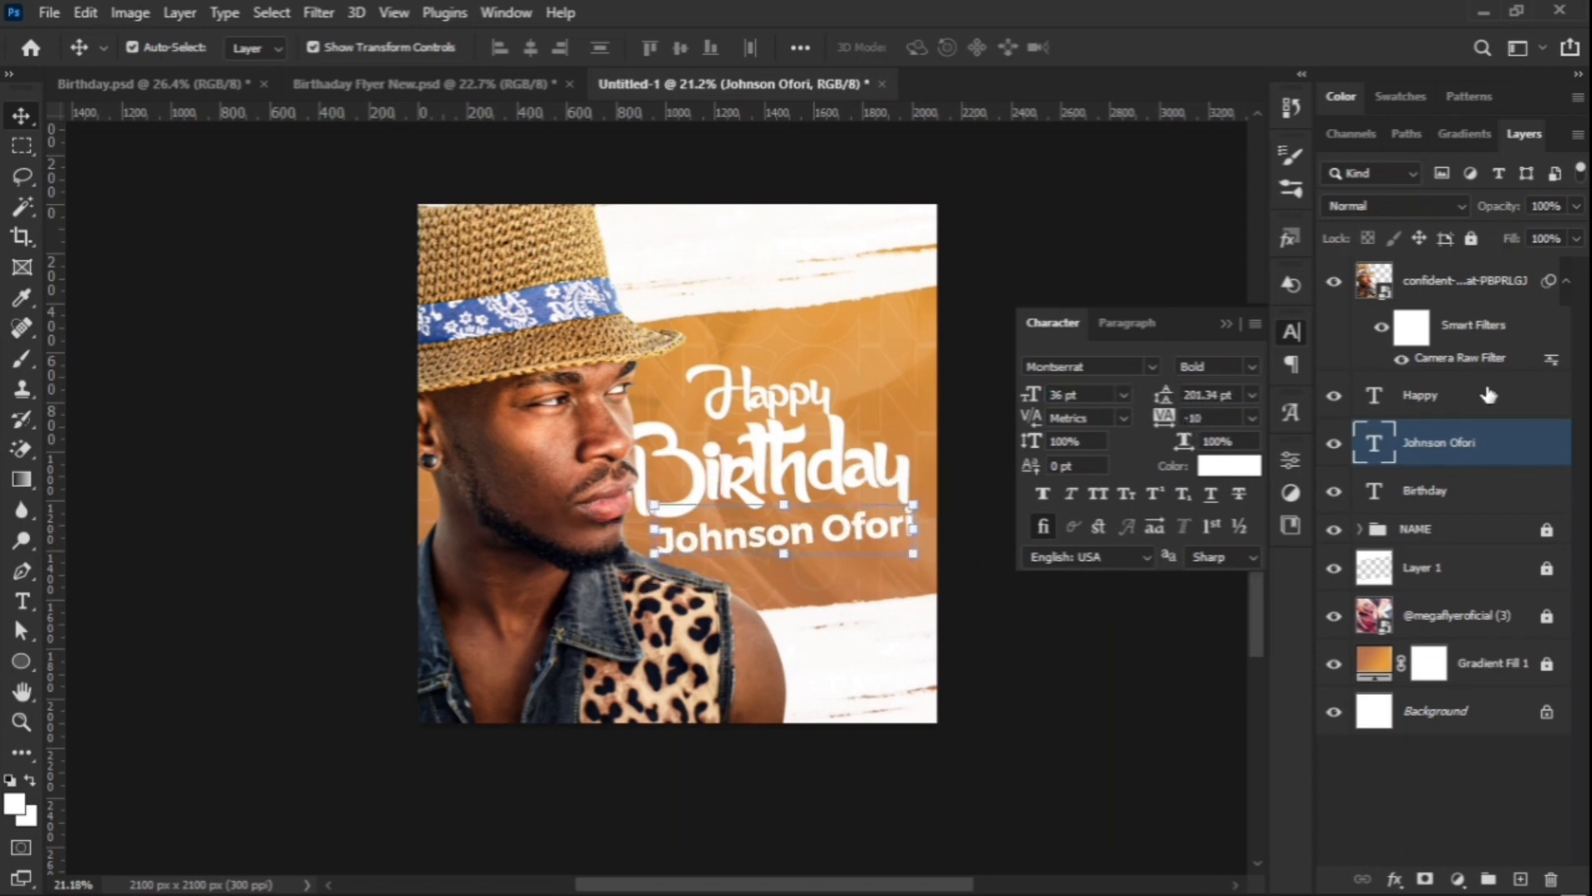
Step: Set the name's Fill to 0% with a 4 px white Stroke, then nudge Happy slightly
left_click_drag(1510, 242, 1320, 276)
double_click(1533, 438)
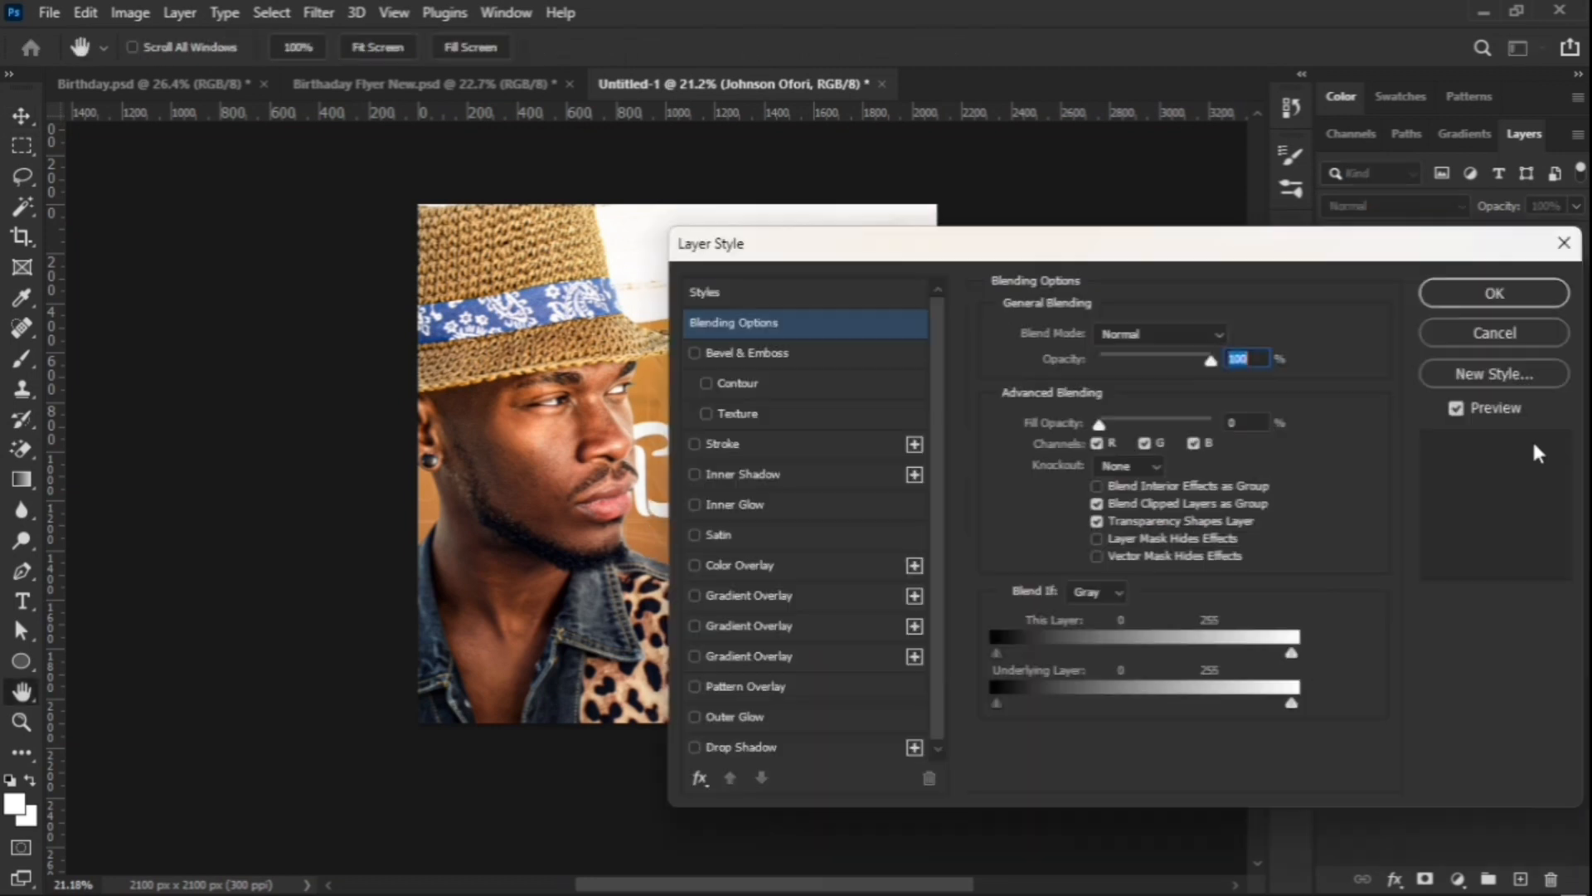
left_click_drag(854, 247, 1147, 204)
left_click(1011, 400)
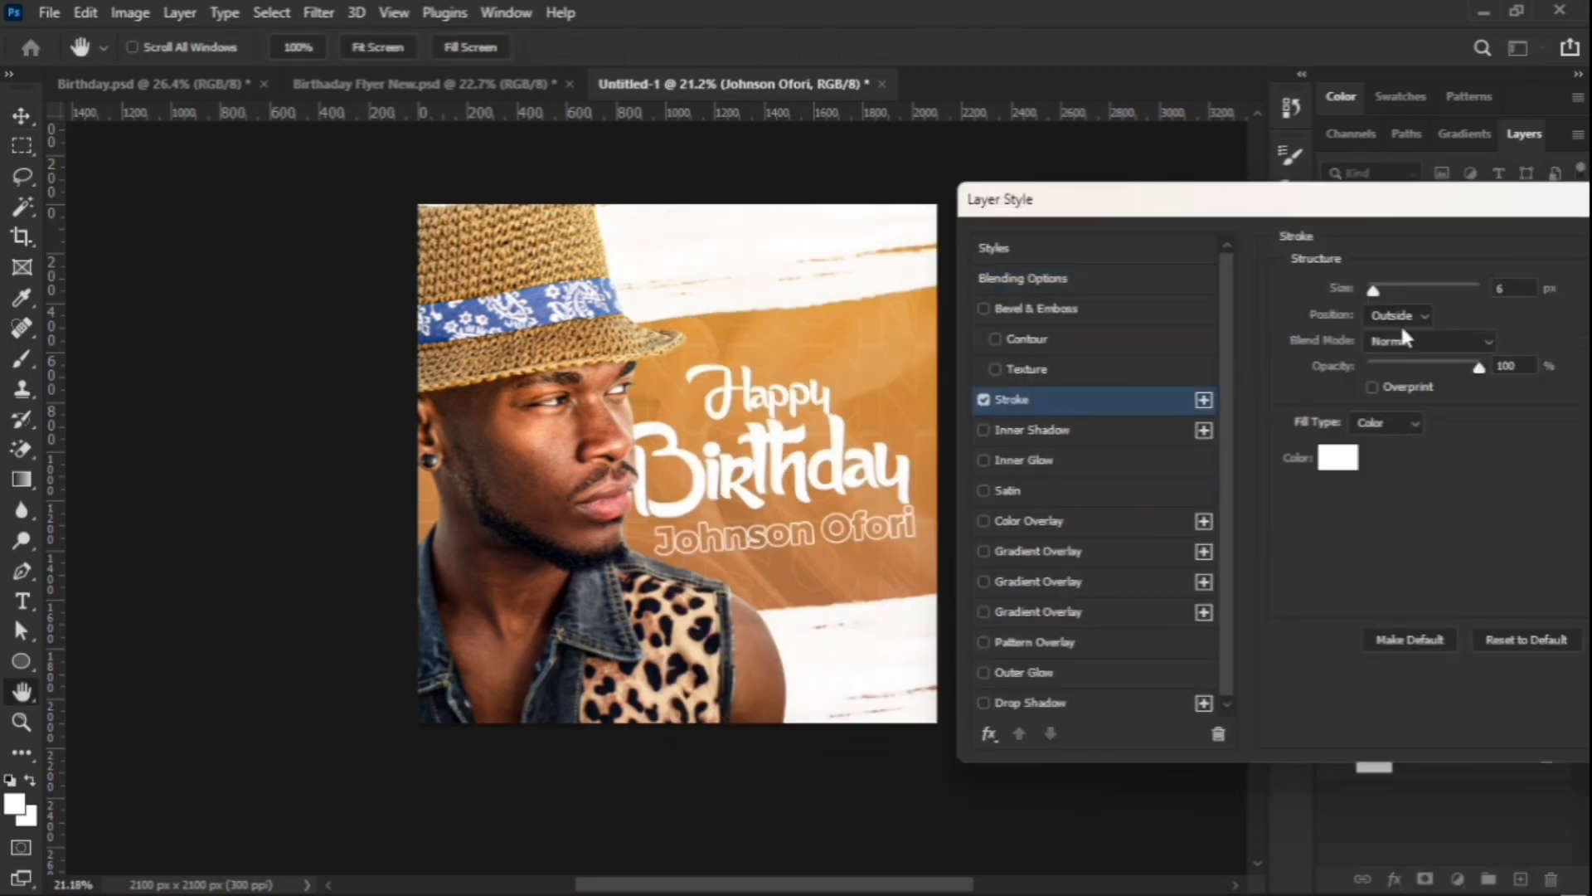
key("Down")
key("Down")
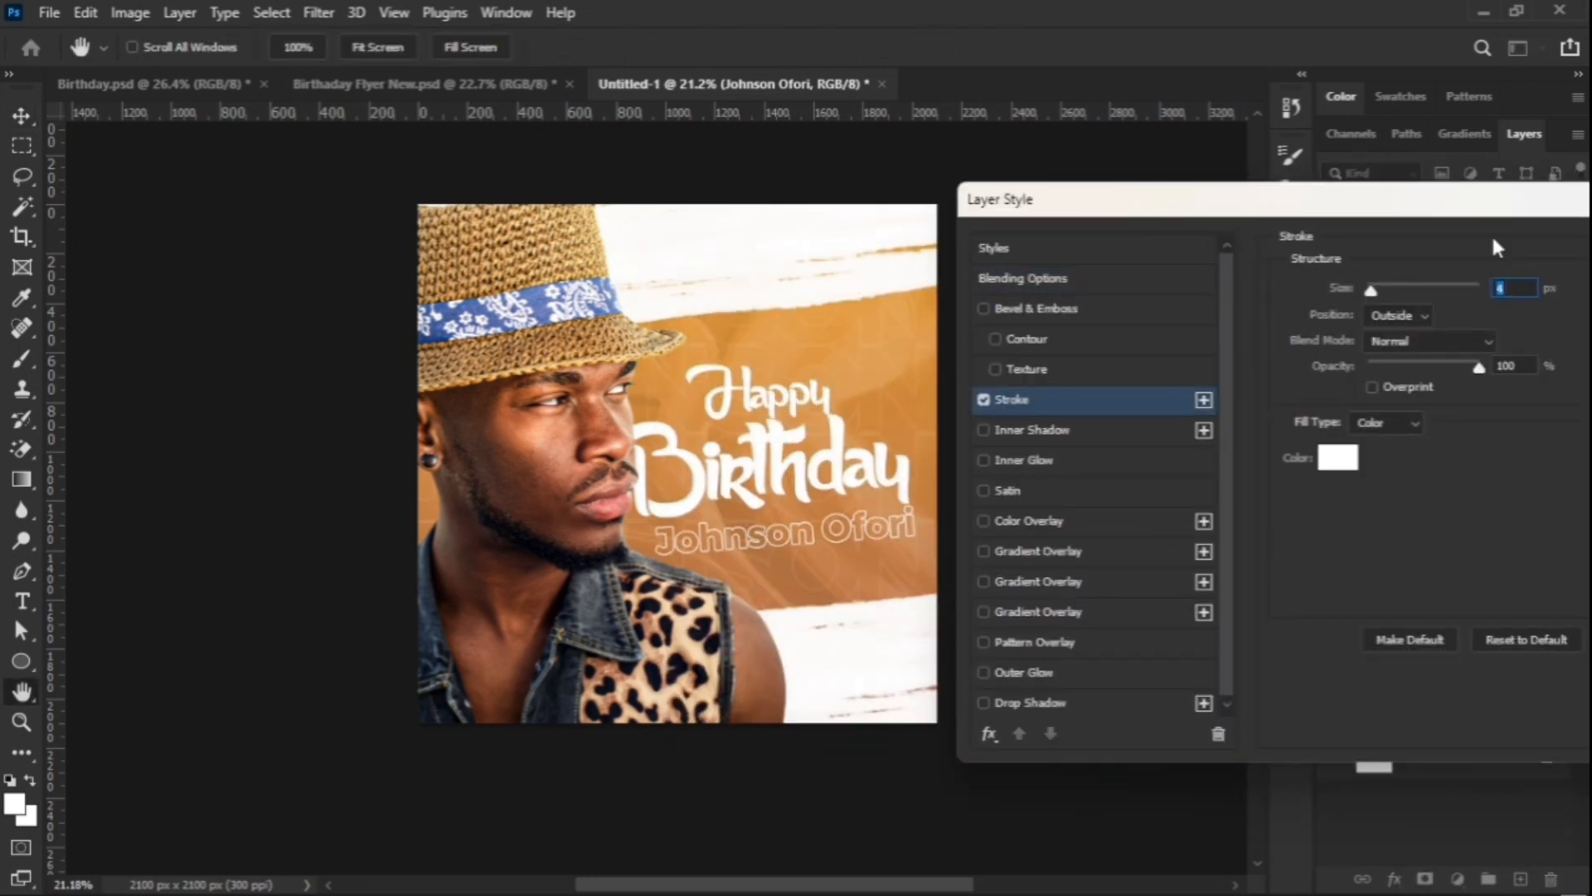
left_click(1526, 284)
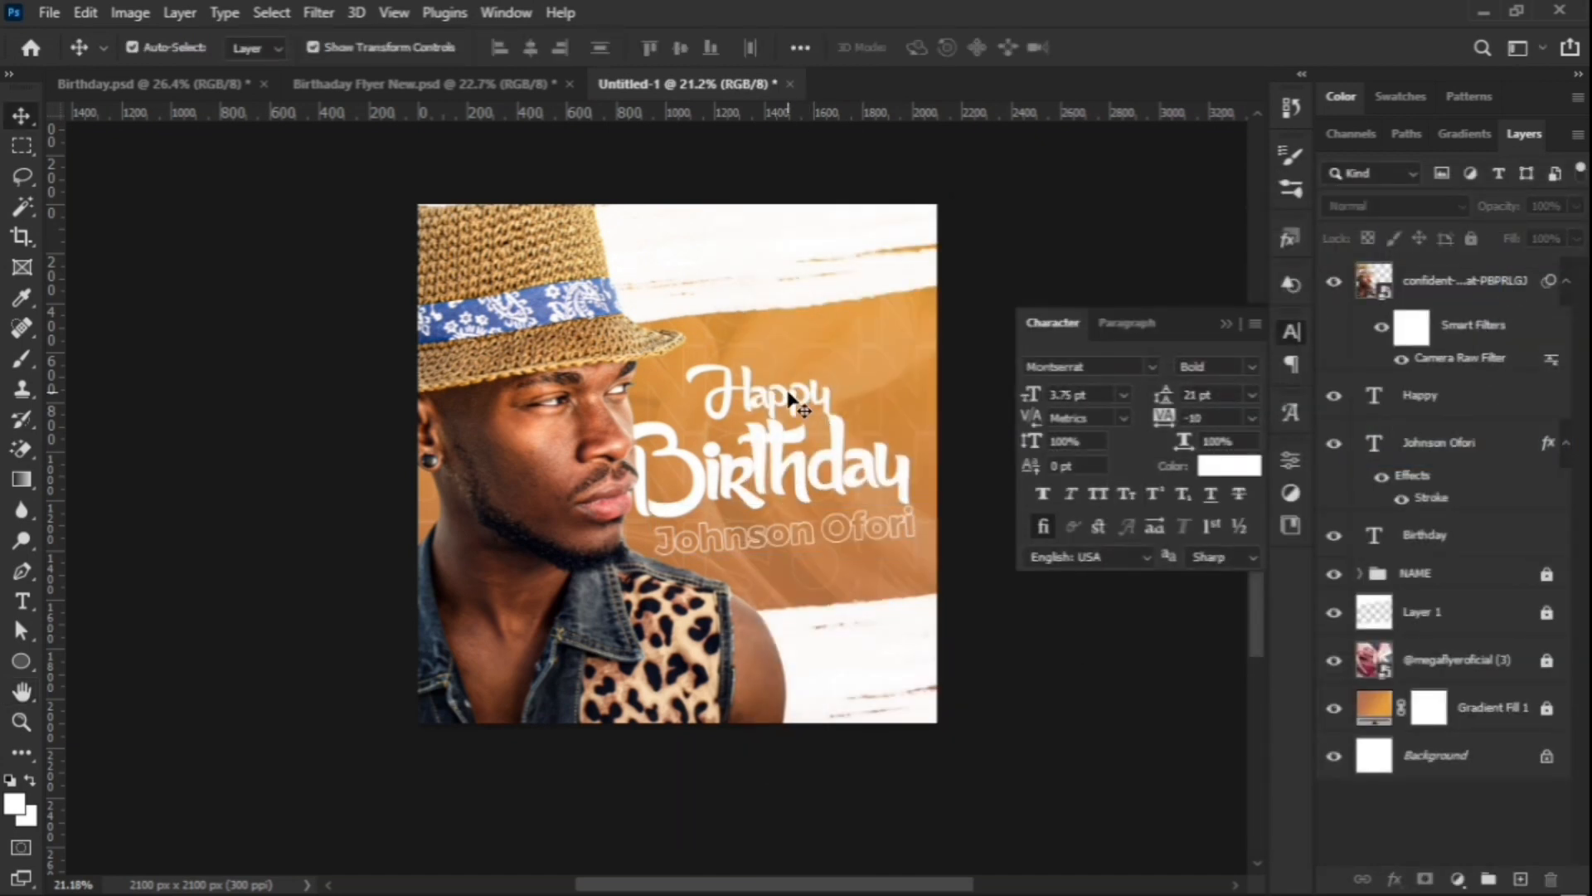
left_click_drag(794, 404, 753, 408)
Step: Draw a circle above the Happy text and fill it with brown #b8724e
left_click(852, 357)
key("u")
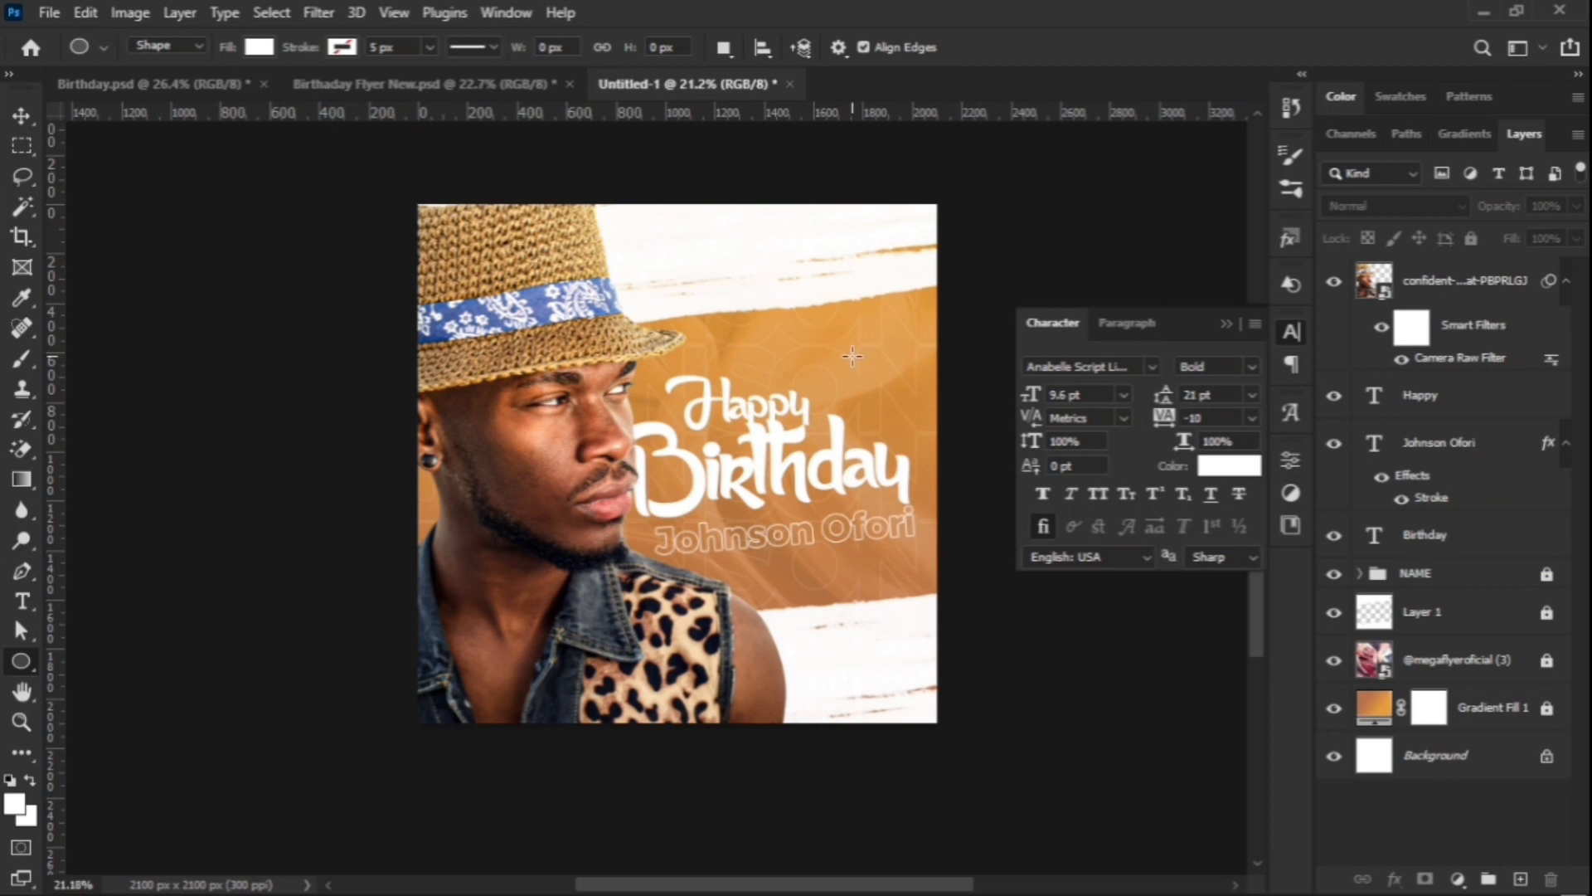
left_click_drag(857, 354, 912, 387)
left_click(23, 124)
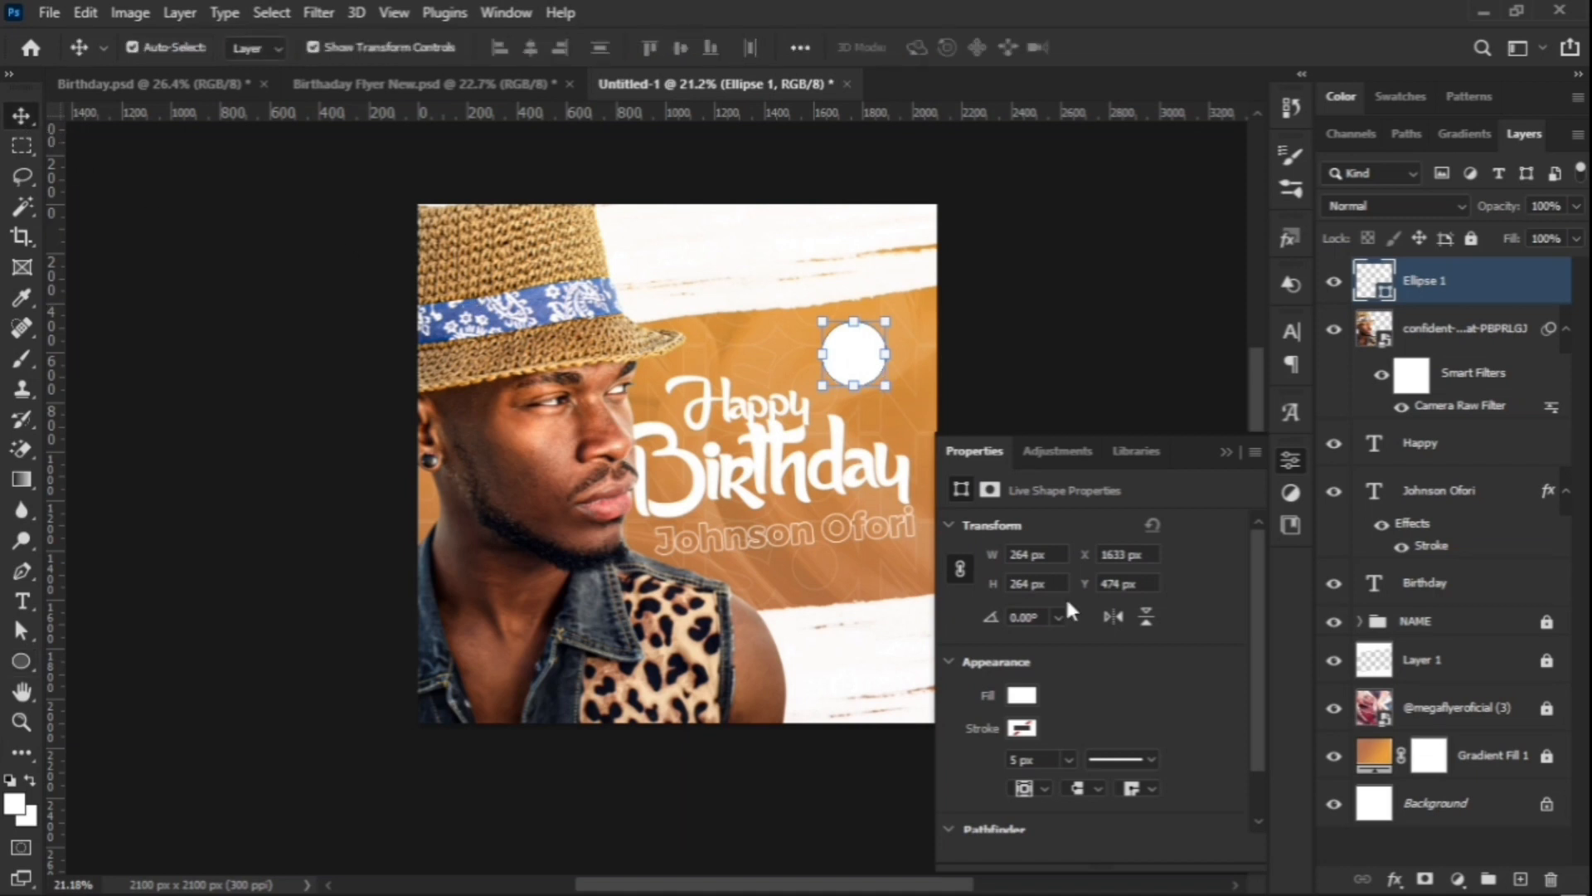
left_click(1023, 696)
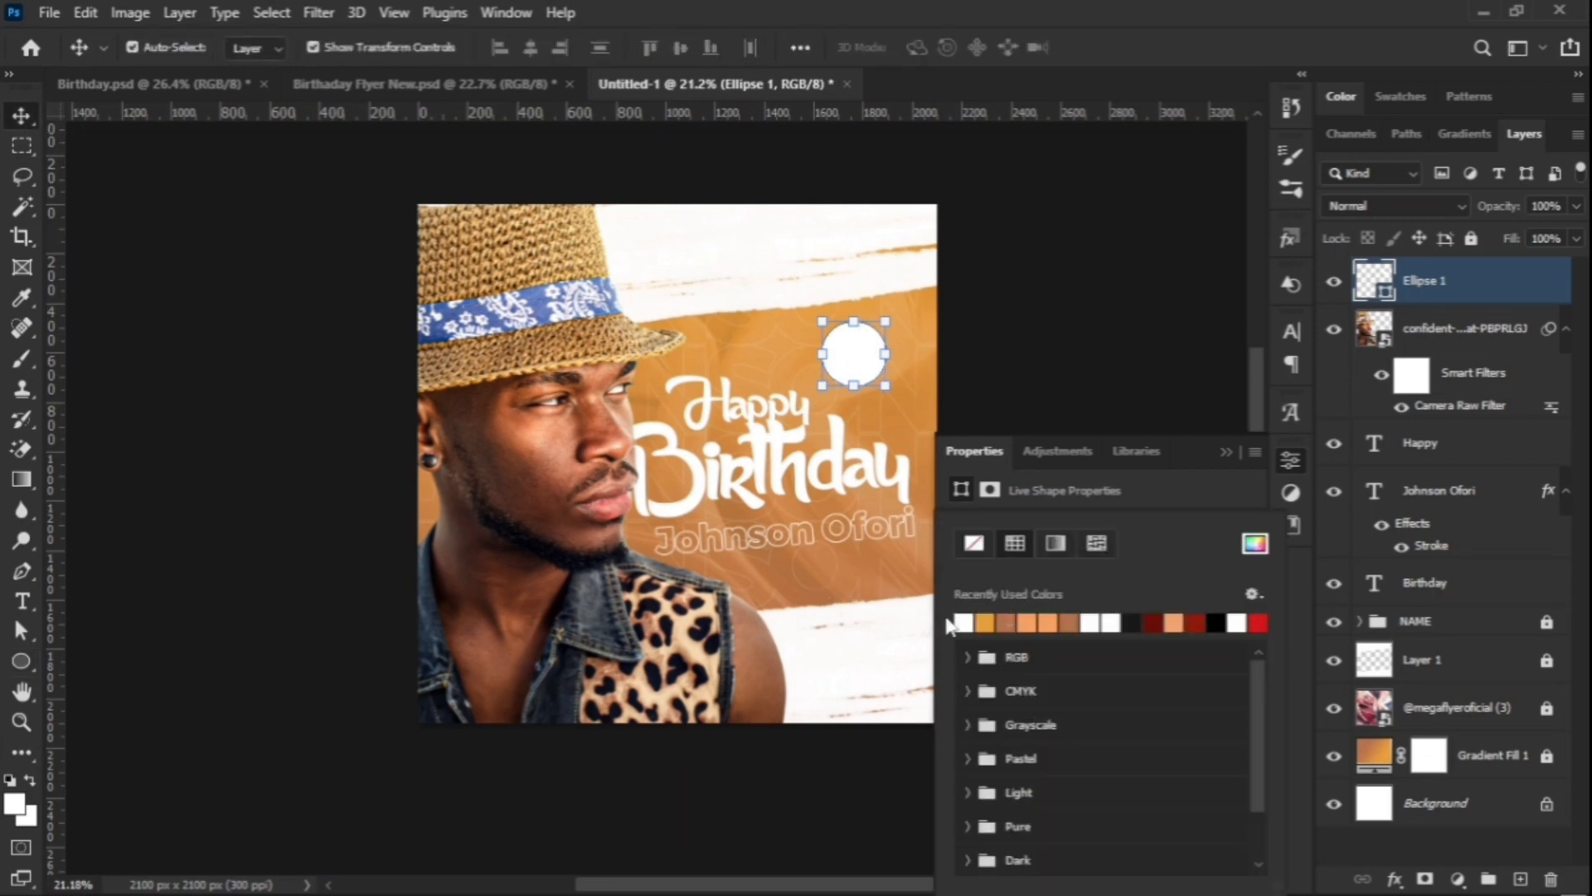
left_click(1011, 618)
left_click(1249, 551)
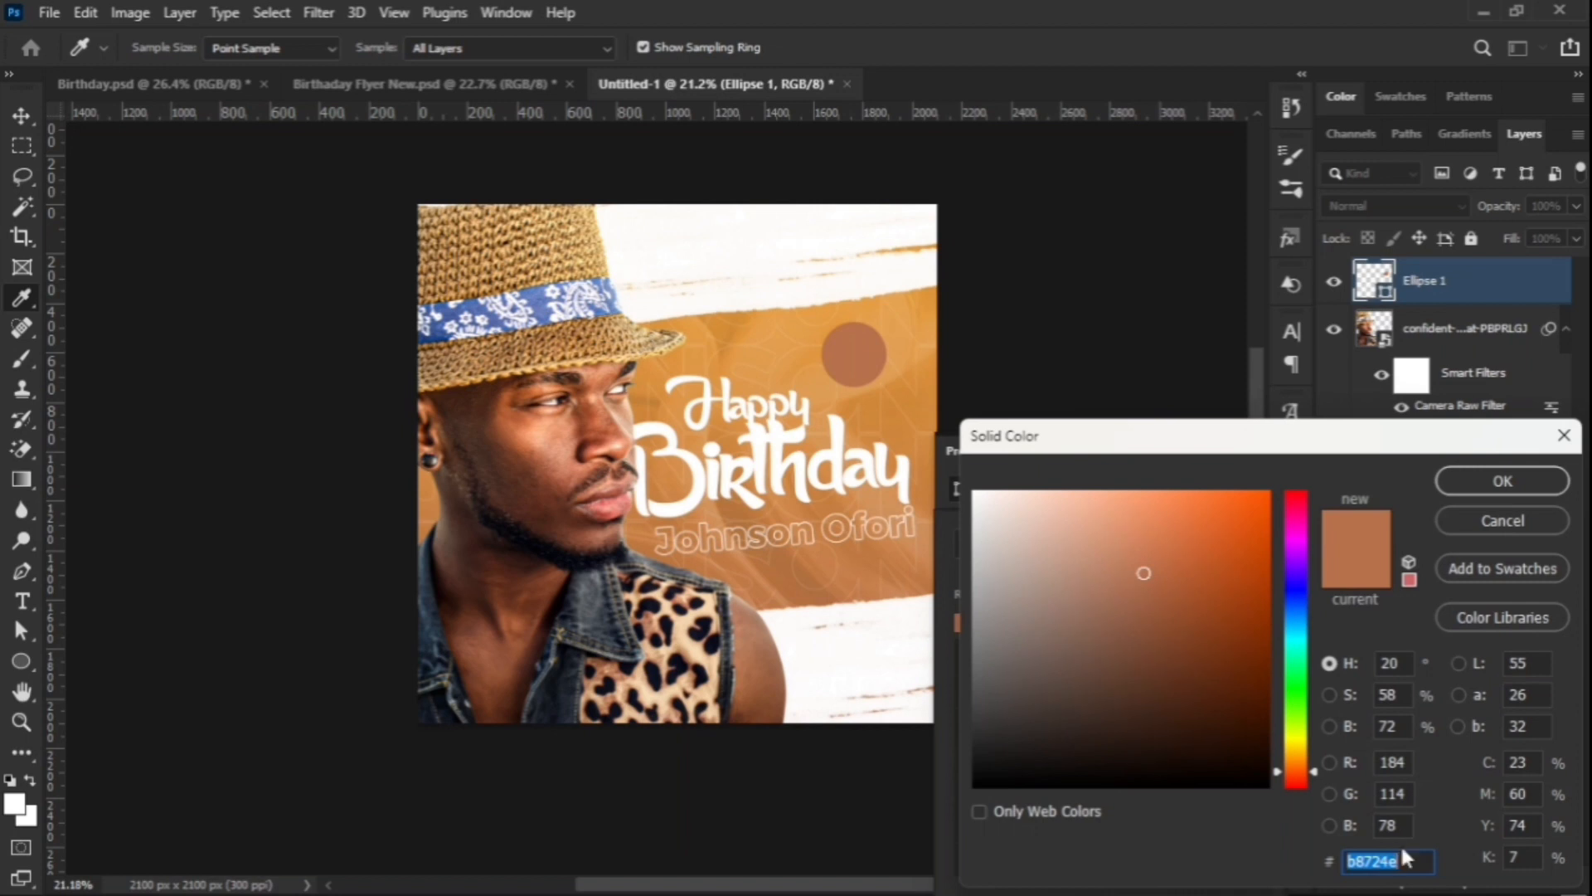
left_click(1486, 494)
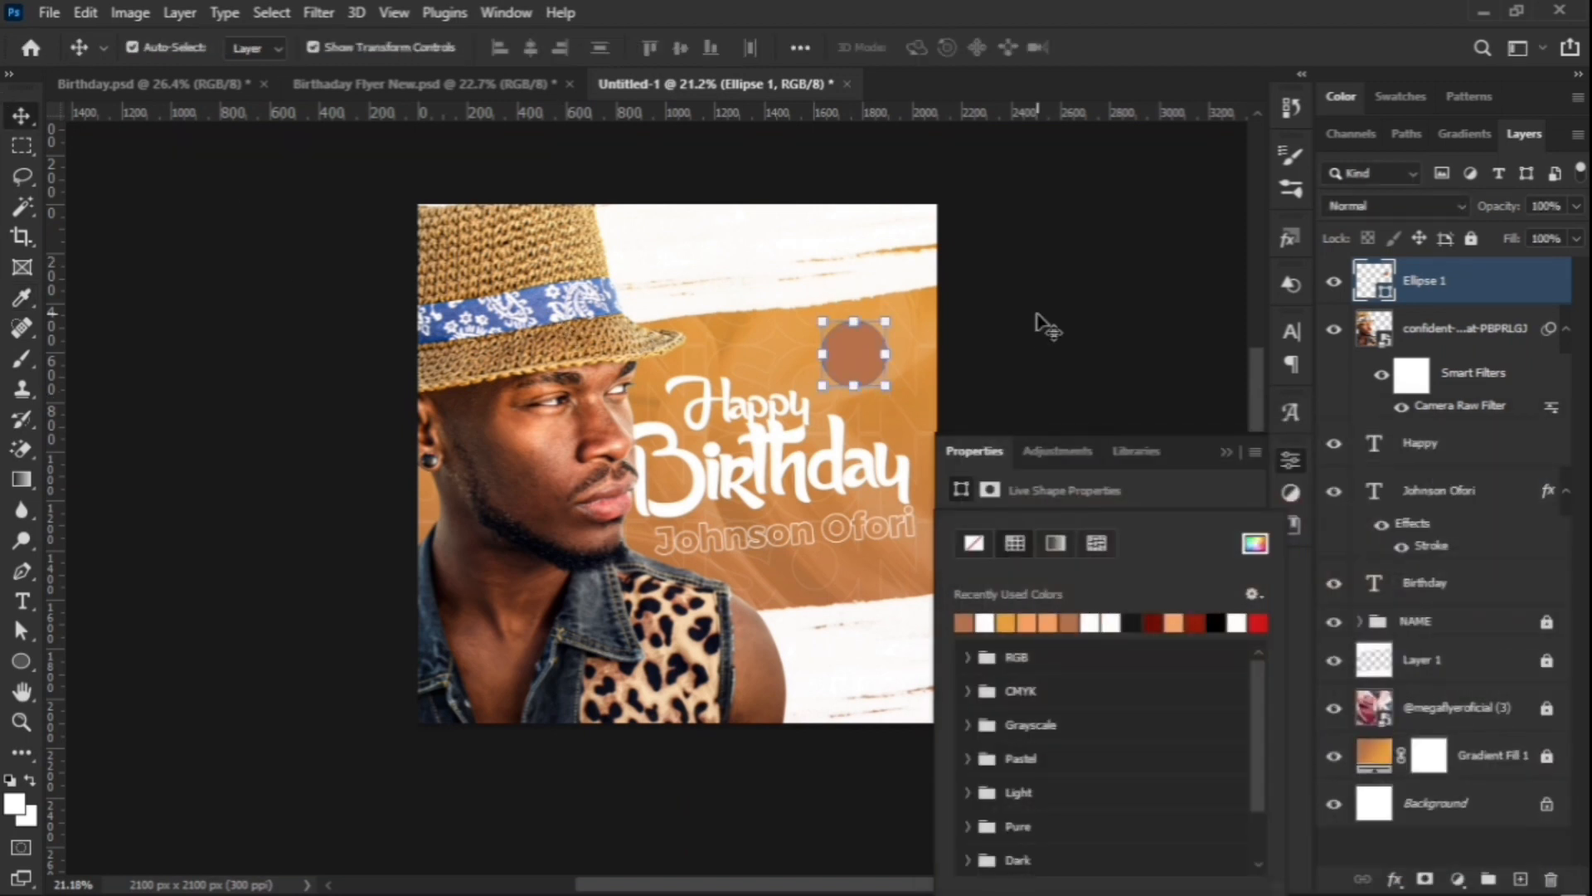
left_click(866, 352)
Step: Duplicate the circle, enlarge the copy to about 404 px, and make it no-fill with a white outline
key("ctrl+j")
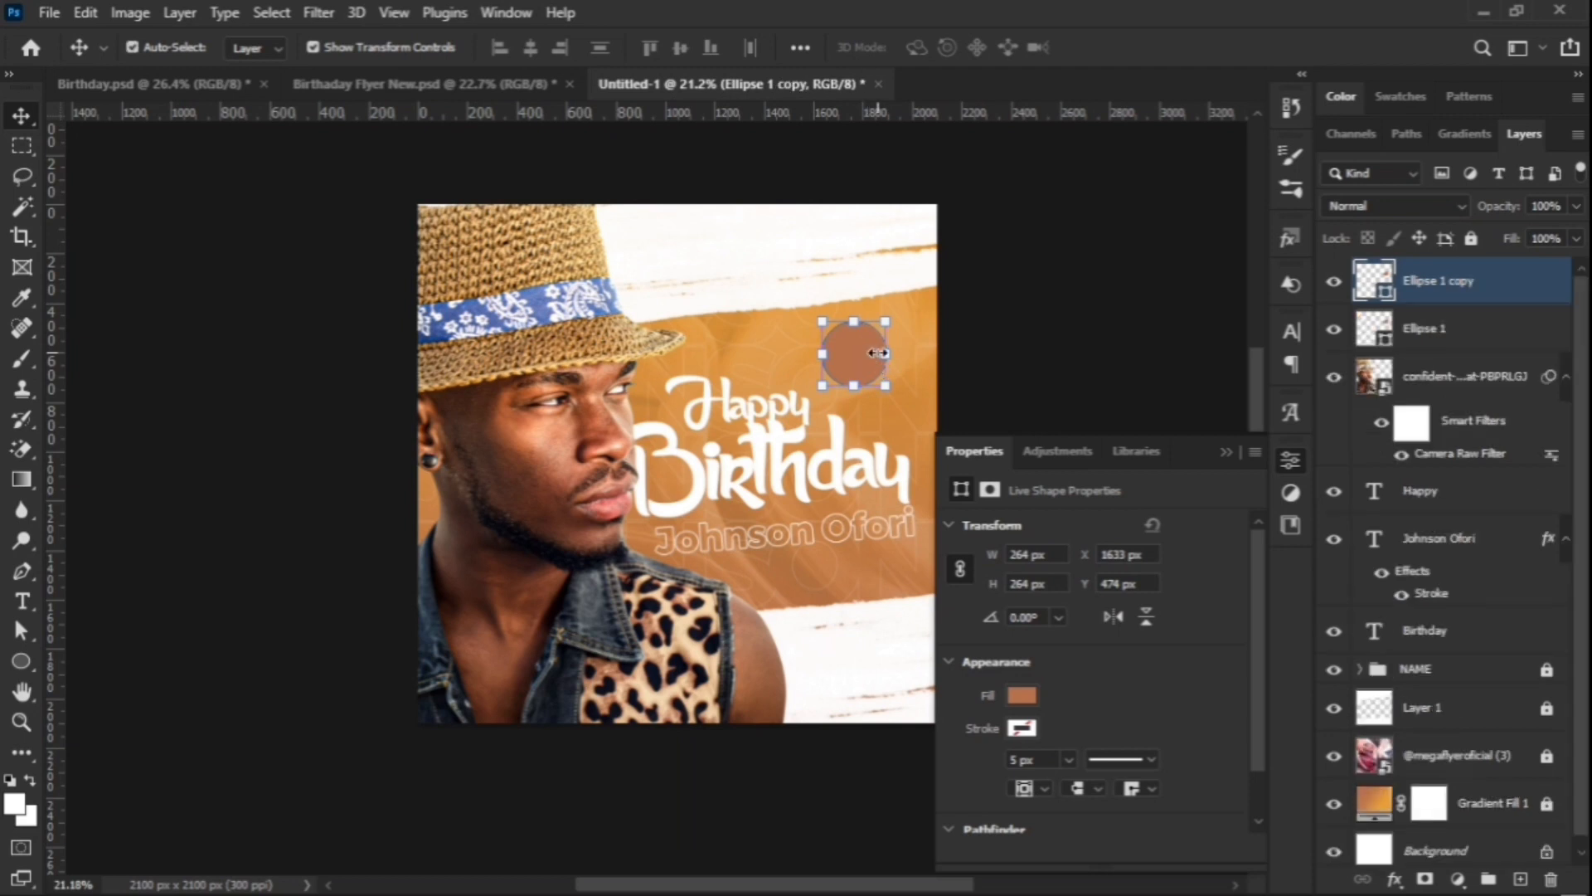
key("ctrl+t")
left_click_drag(886, 353, 896, 353)
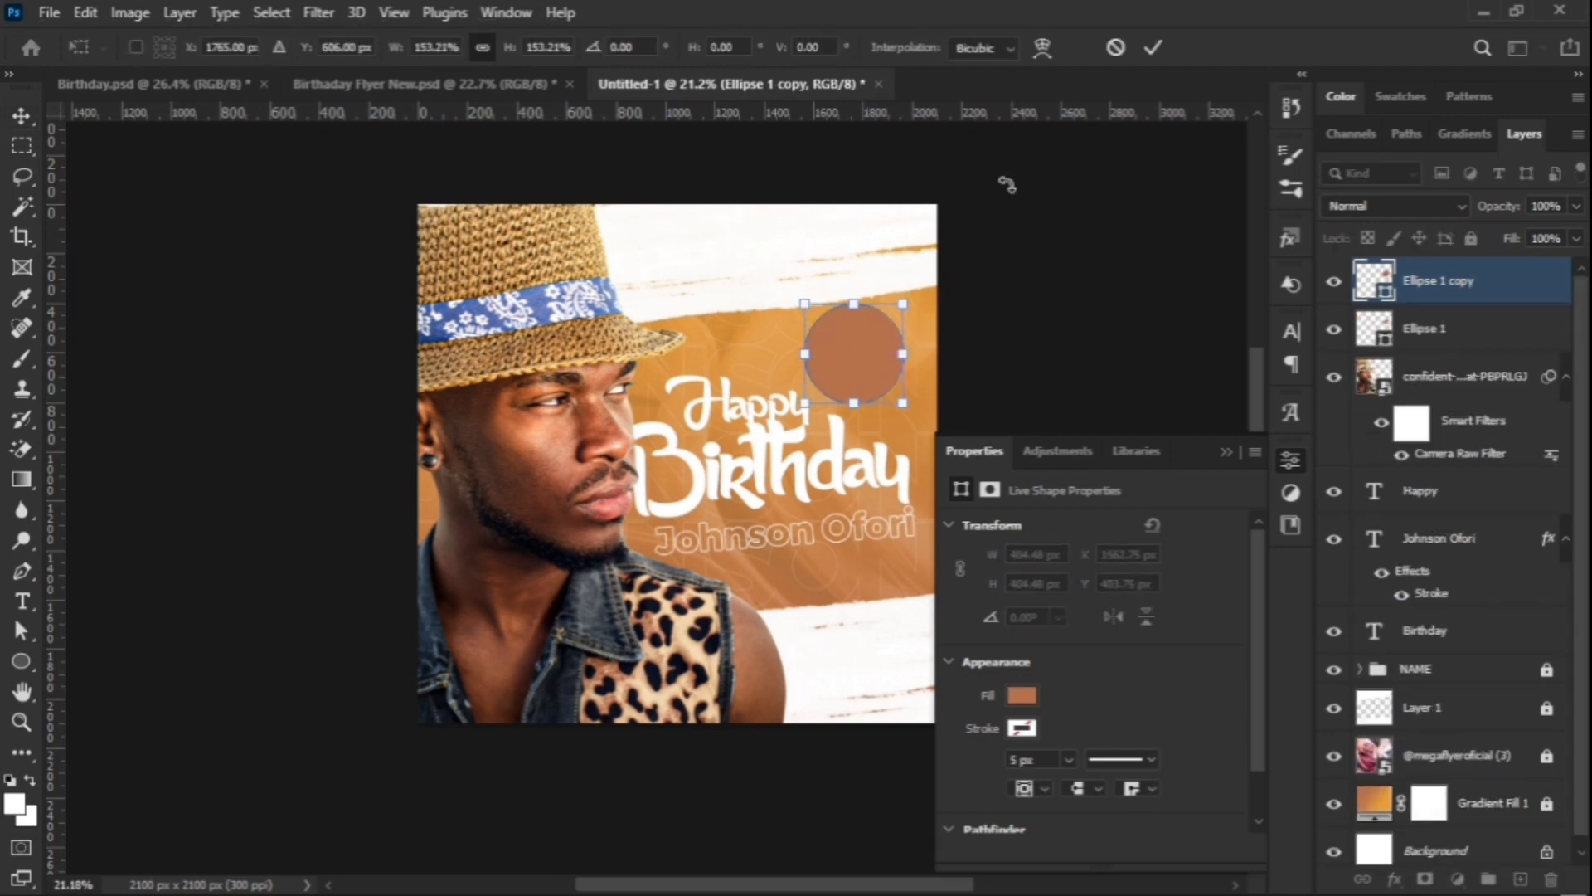
left_click(1153, 48)
left_click(1022, 695)
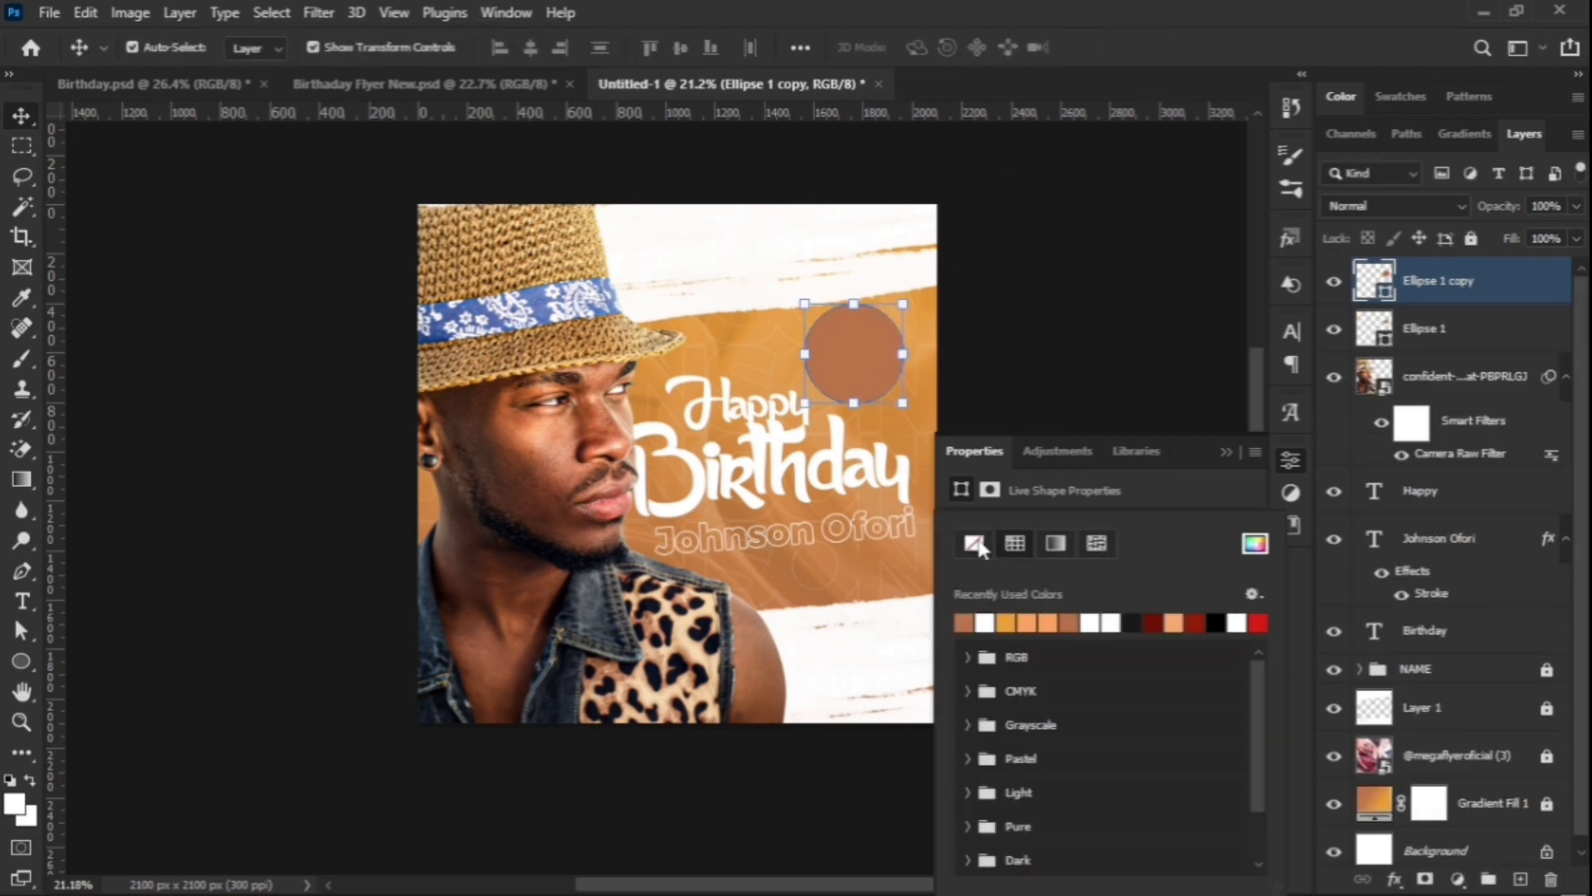
left_click(977, 542)
left_click(1168, 500)
left_click(1023, 723)
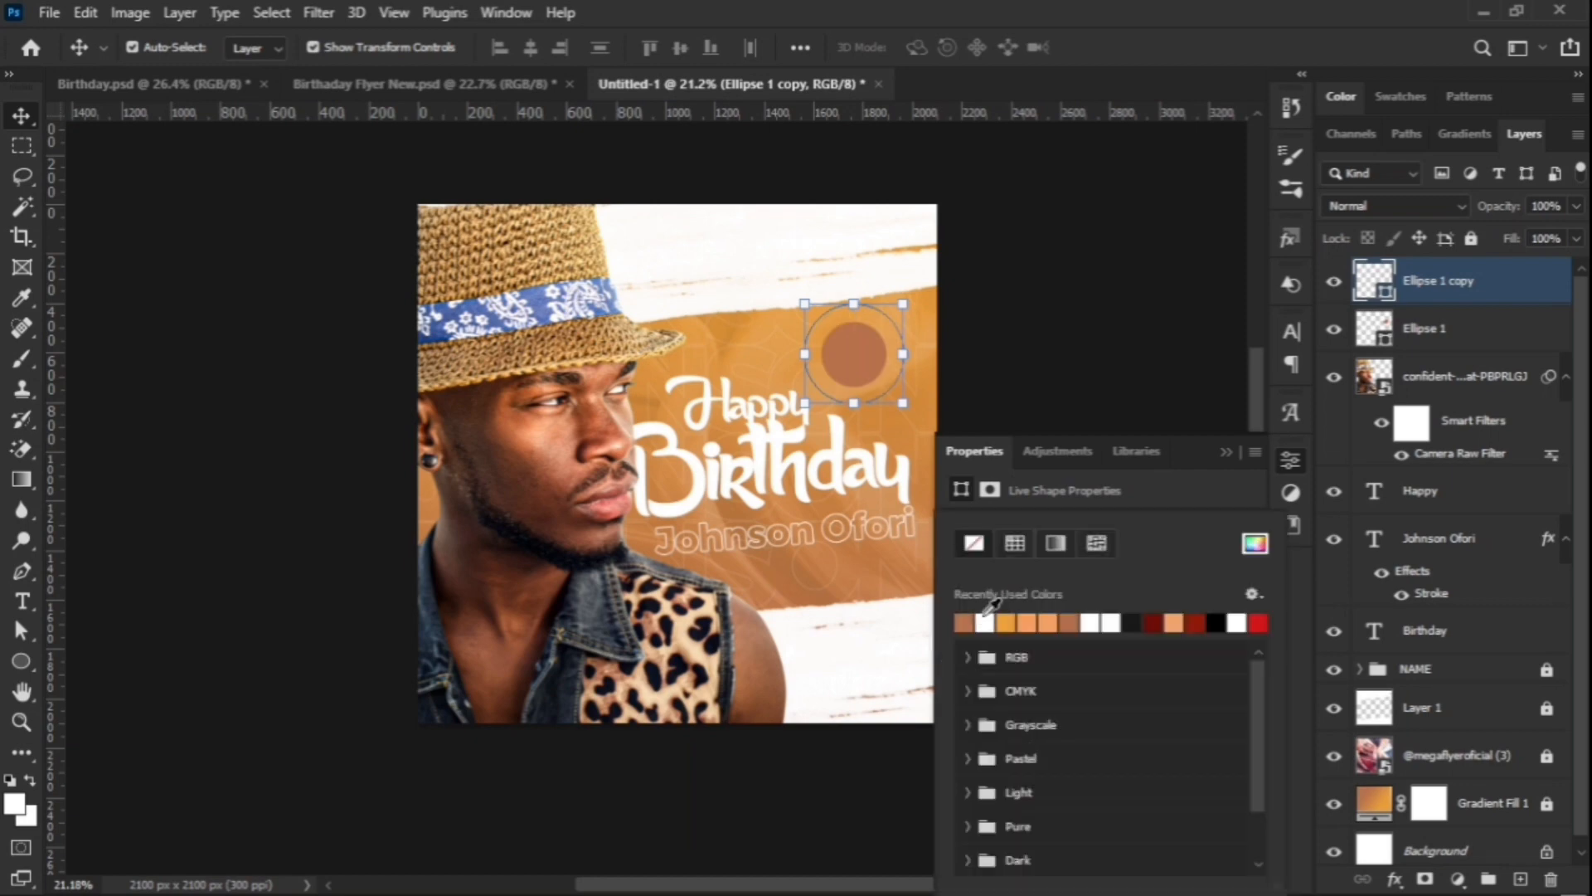
left_click(985, 621)
left_click(1151, 486)
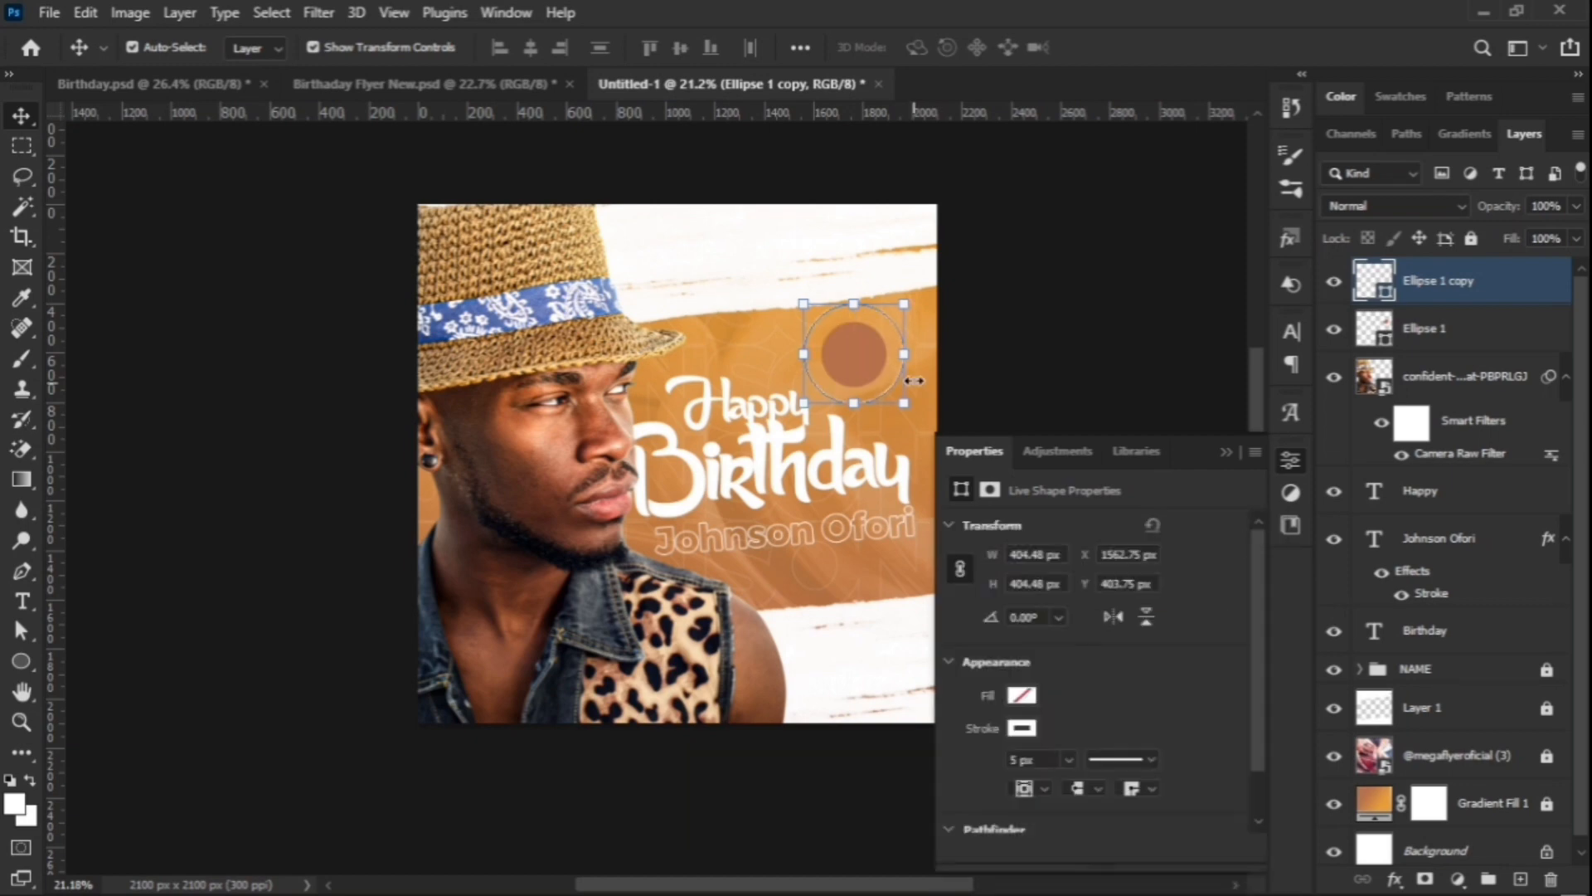
left_click(1226, 451)
Step: Fine-tune the white ring's size and make the inner brown circle smaller
scroll(862, 349, "up", 6)
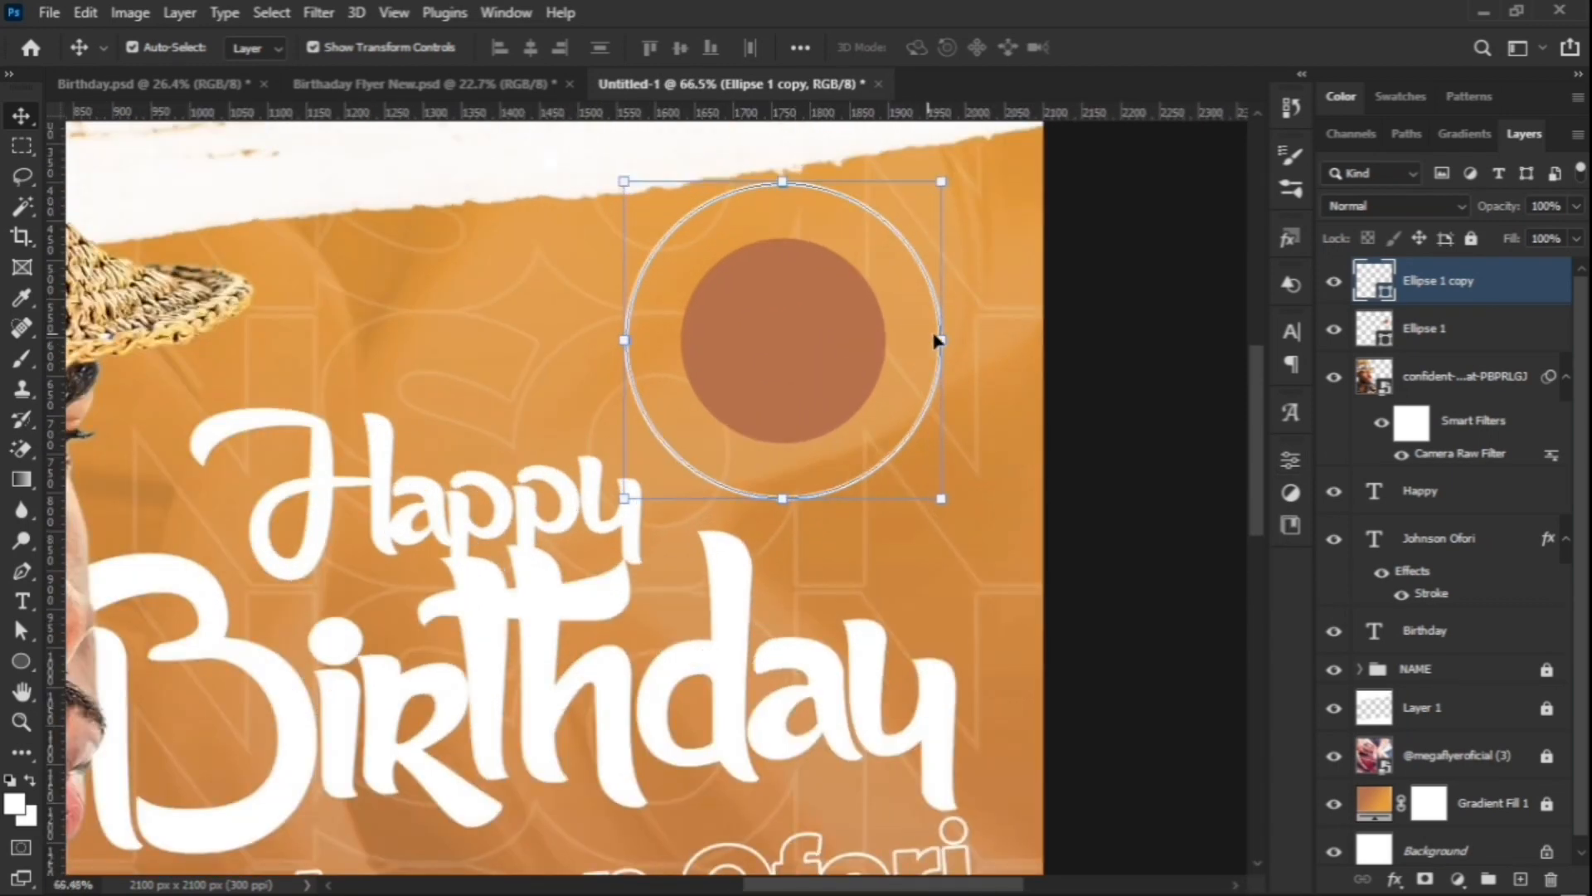
left_click_drag(943, 339, 875, 331)
key("Return")
left_click(1424, 329)
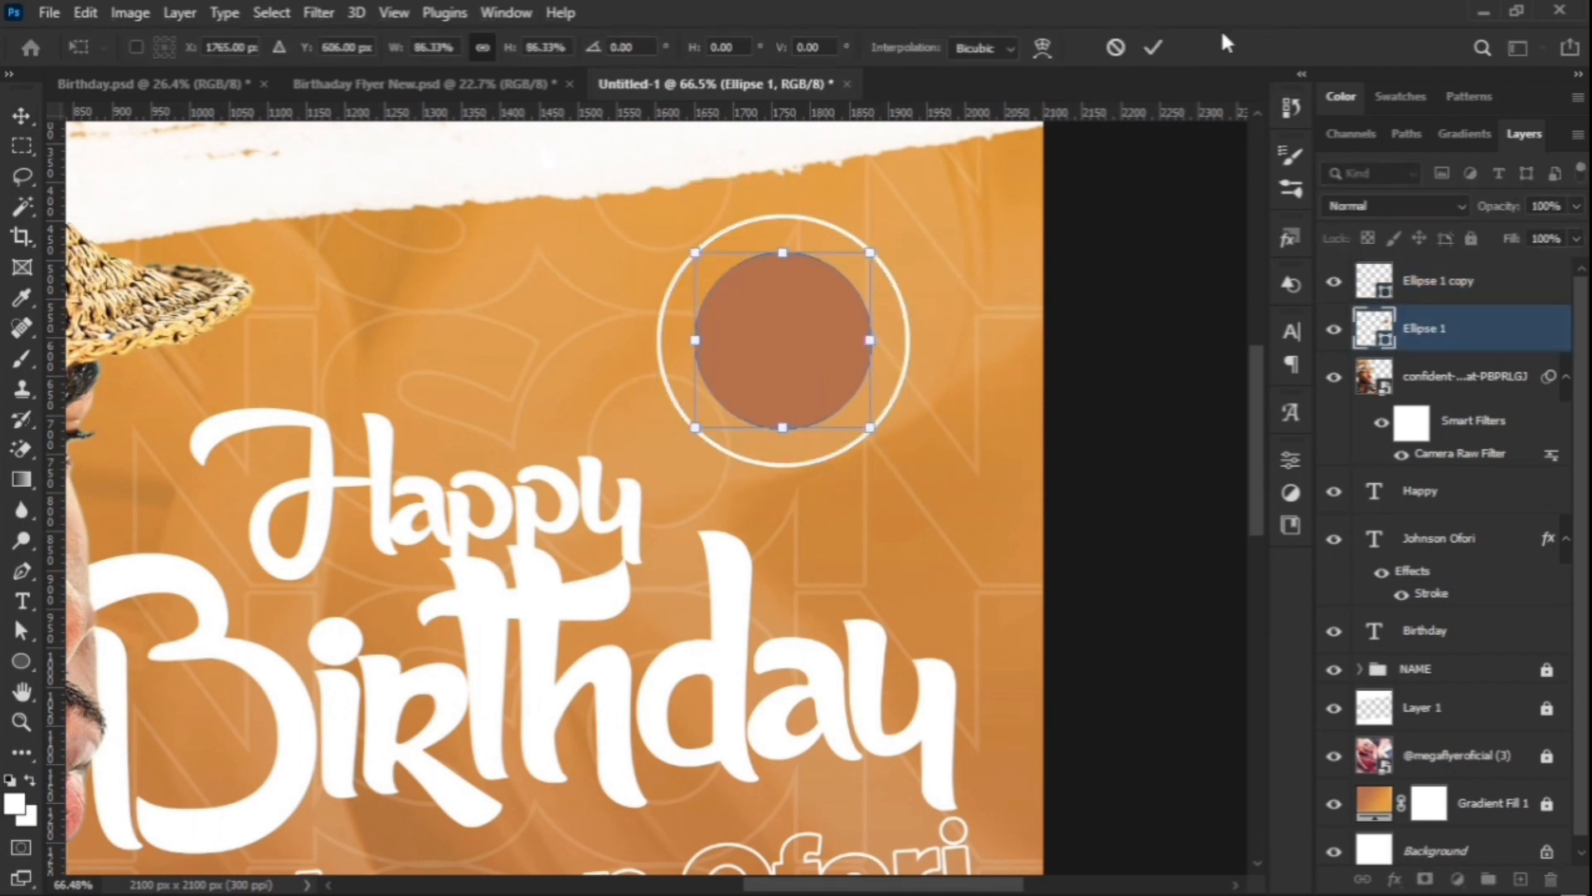
key("Return")
left_click(1123, 266)
Step: Scale both circles down to about 76% and nudge them slightly right and up
left_click_drag(972, 241, 765, 305)
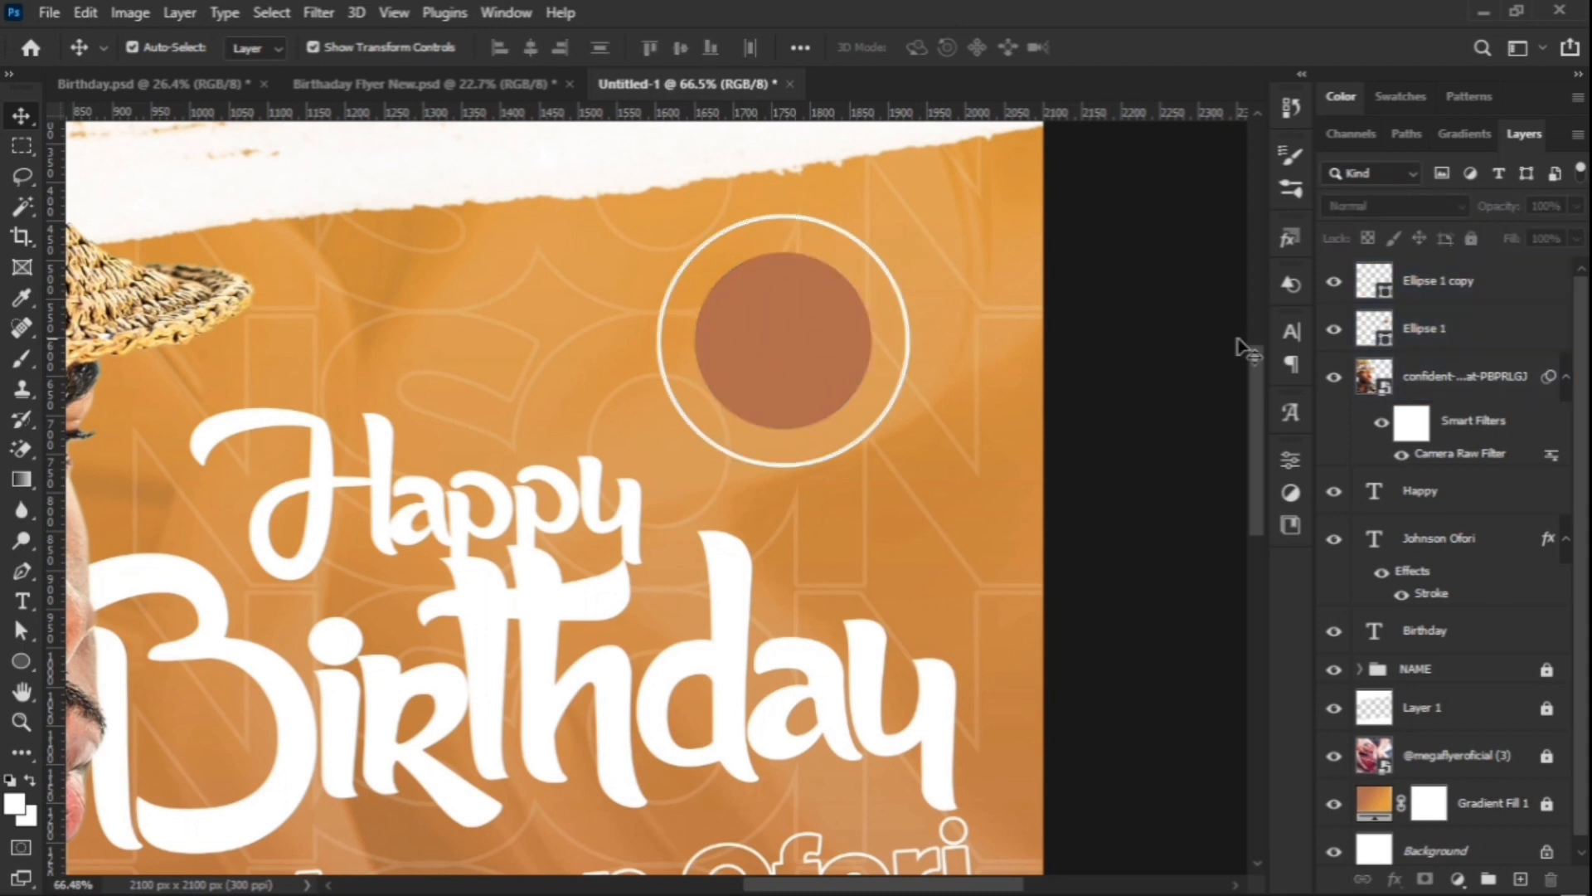
key("ctrl+t")
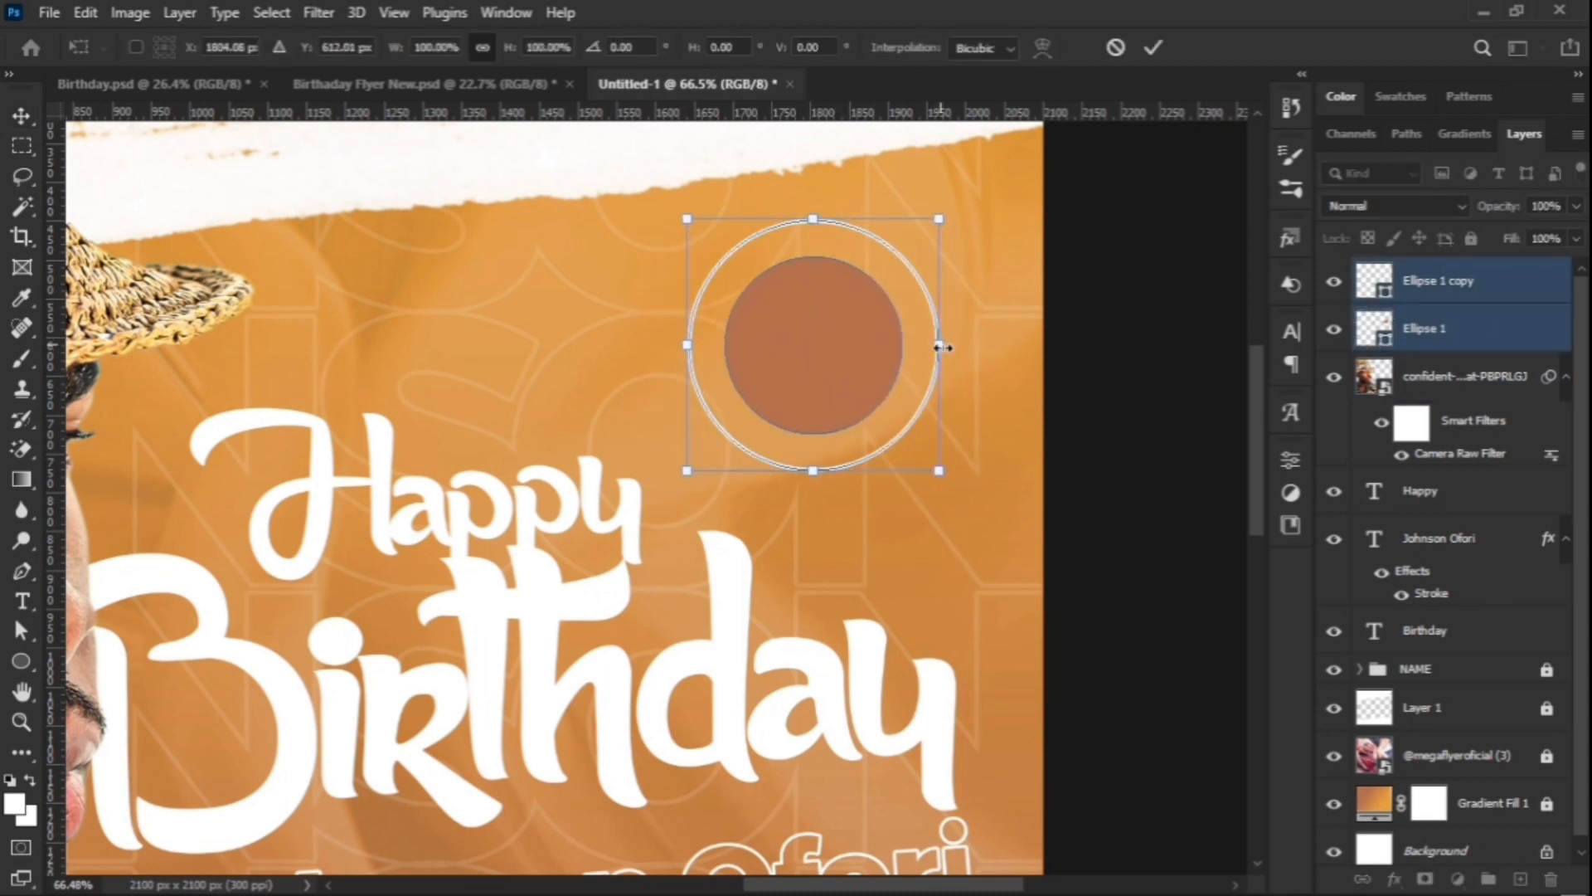
left_click_drag(938, 345, 878, 339)
mouse_move(803, 351)
left_mouse_down()
mouse_move(829, 359)
mouse_move(829, 339)
left_mouse_up()
left_click(1153, 47)
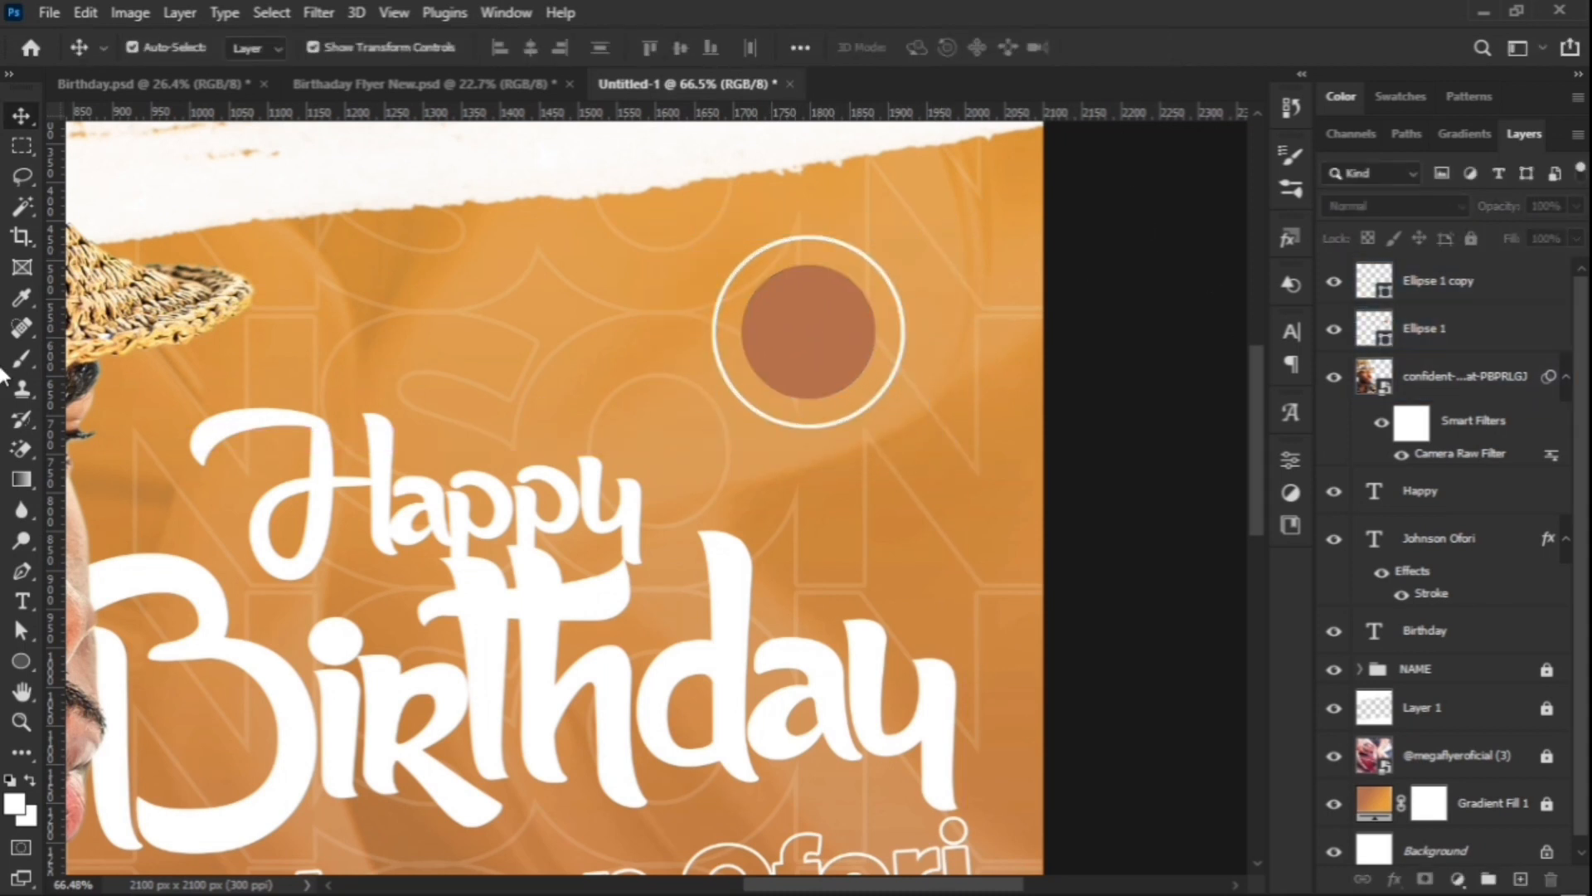
left_click(22, 601)
Step: Duplicate the name text, move the copy up by the badge, and place its layer at the top
left_click(817, 357)
key("Escape")
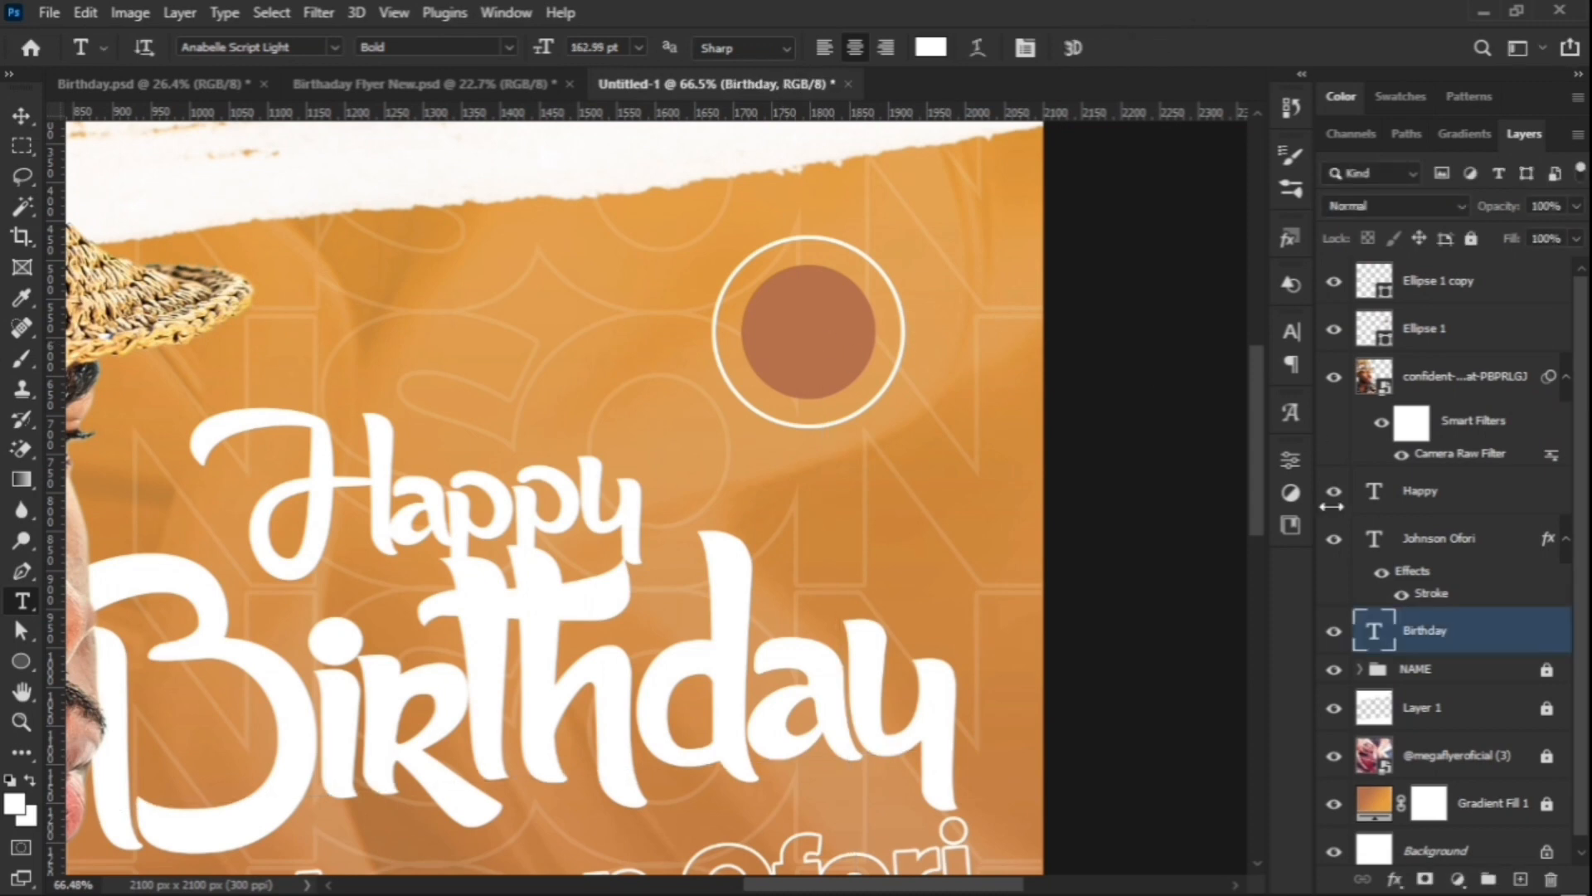
left_click(1437, 495)
scroll(800, 525, "down", 6)
scroll(800, 526, "up", 2)
key("v")
left_click(809, 728)
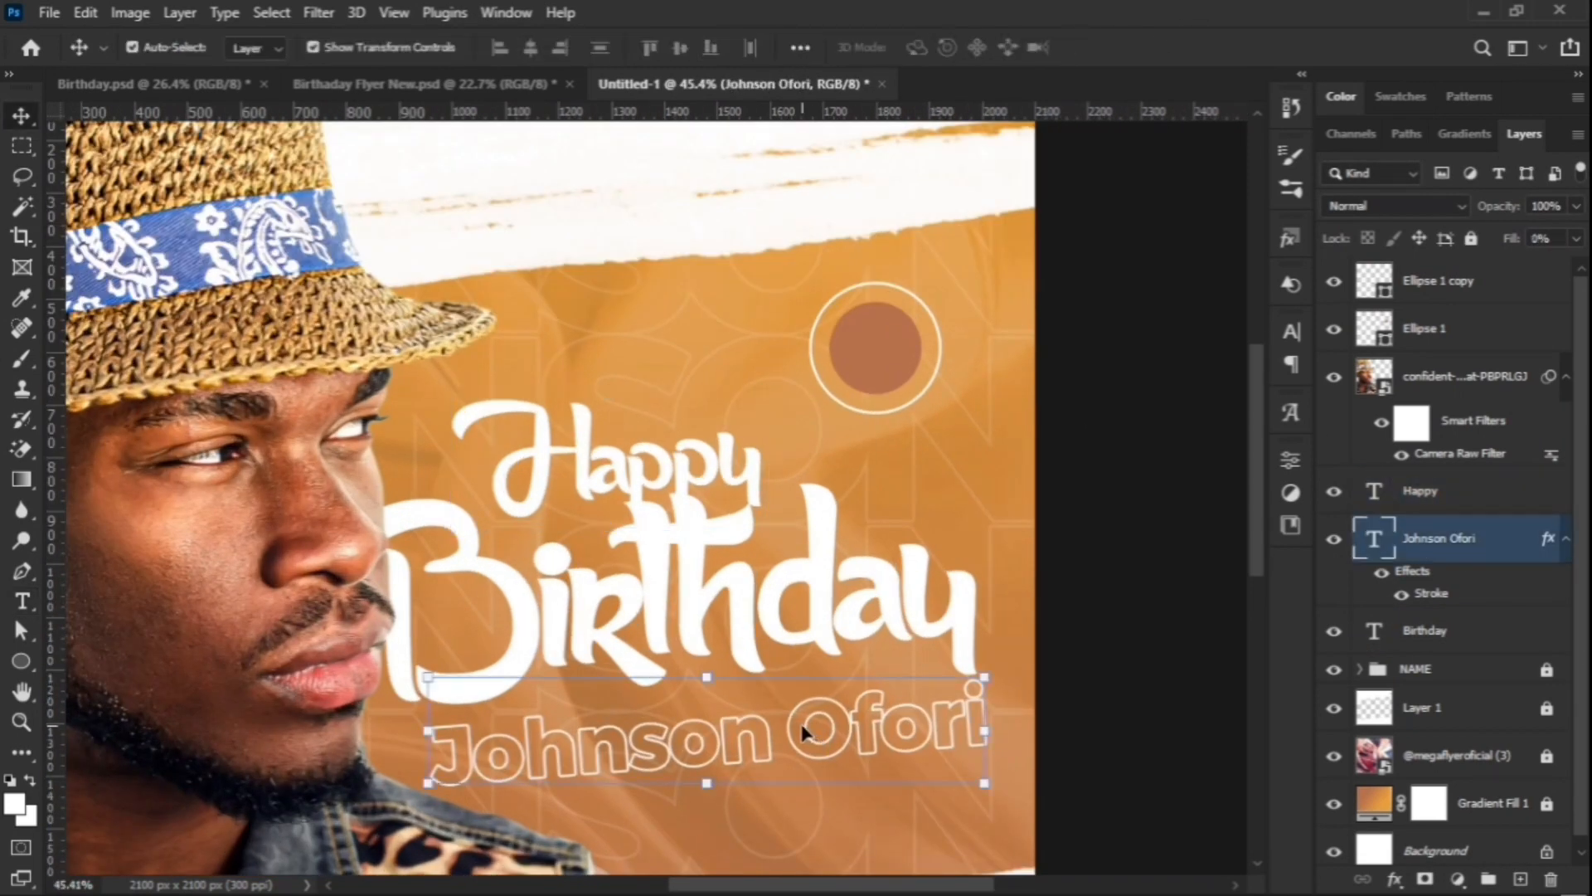
key("ctrl+j")
left_click_drag(803, 730, 834, 330)
left_click_drag(1452, 538, 1432, 286)
Step: Replace the copied text with '13th' and 'May' on two lines
double_click(1371, 282)
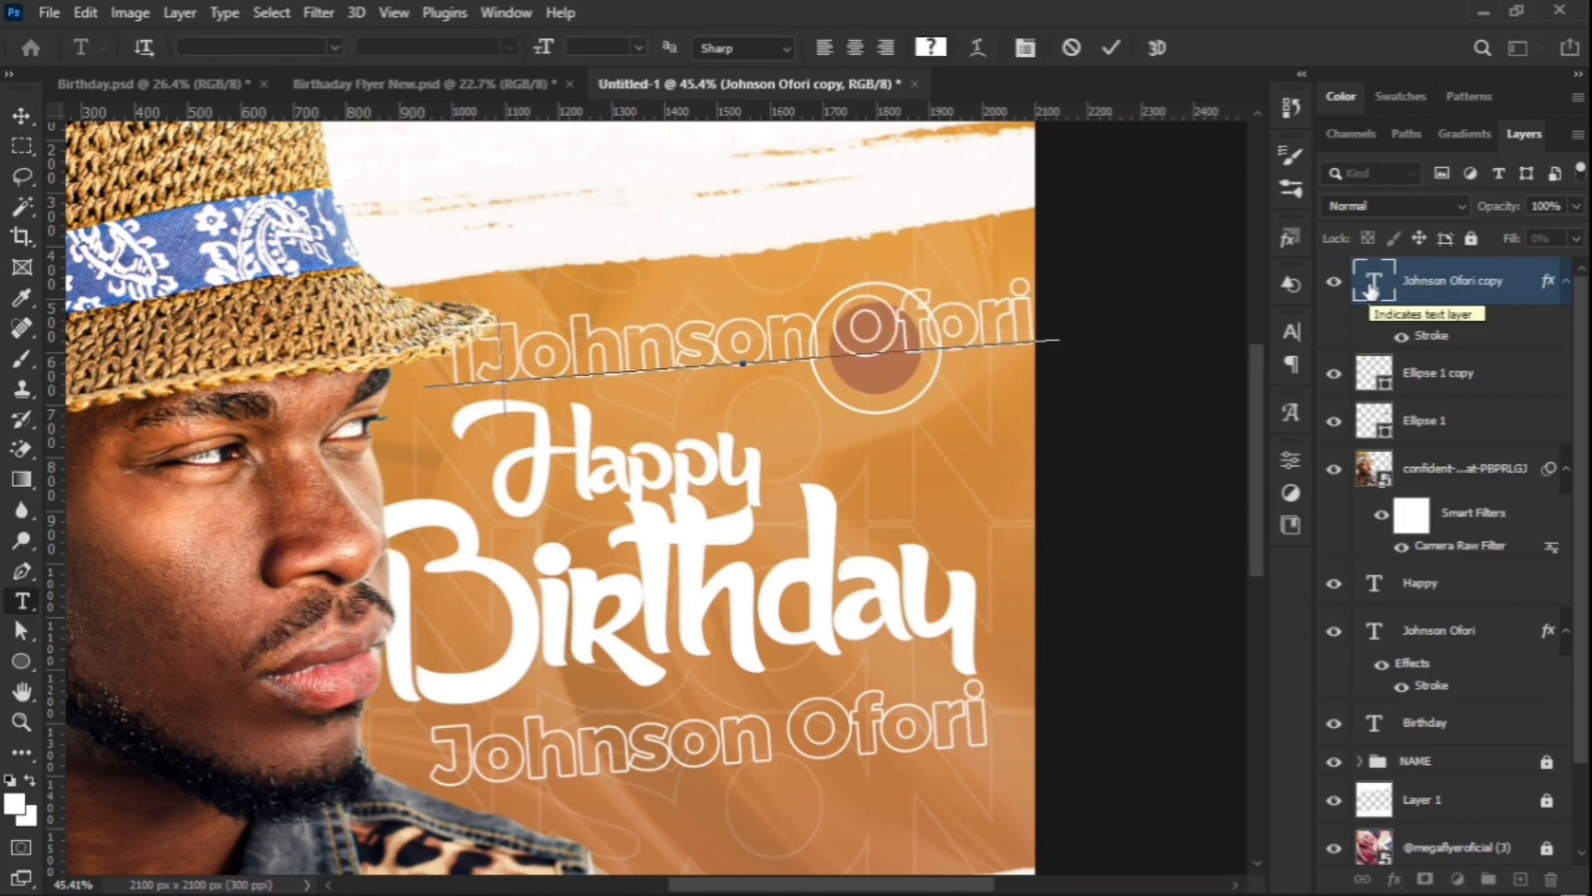
key("ctrl+a")
type("13th")
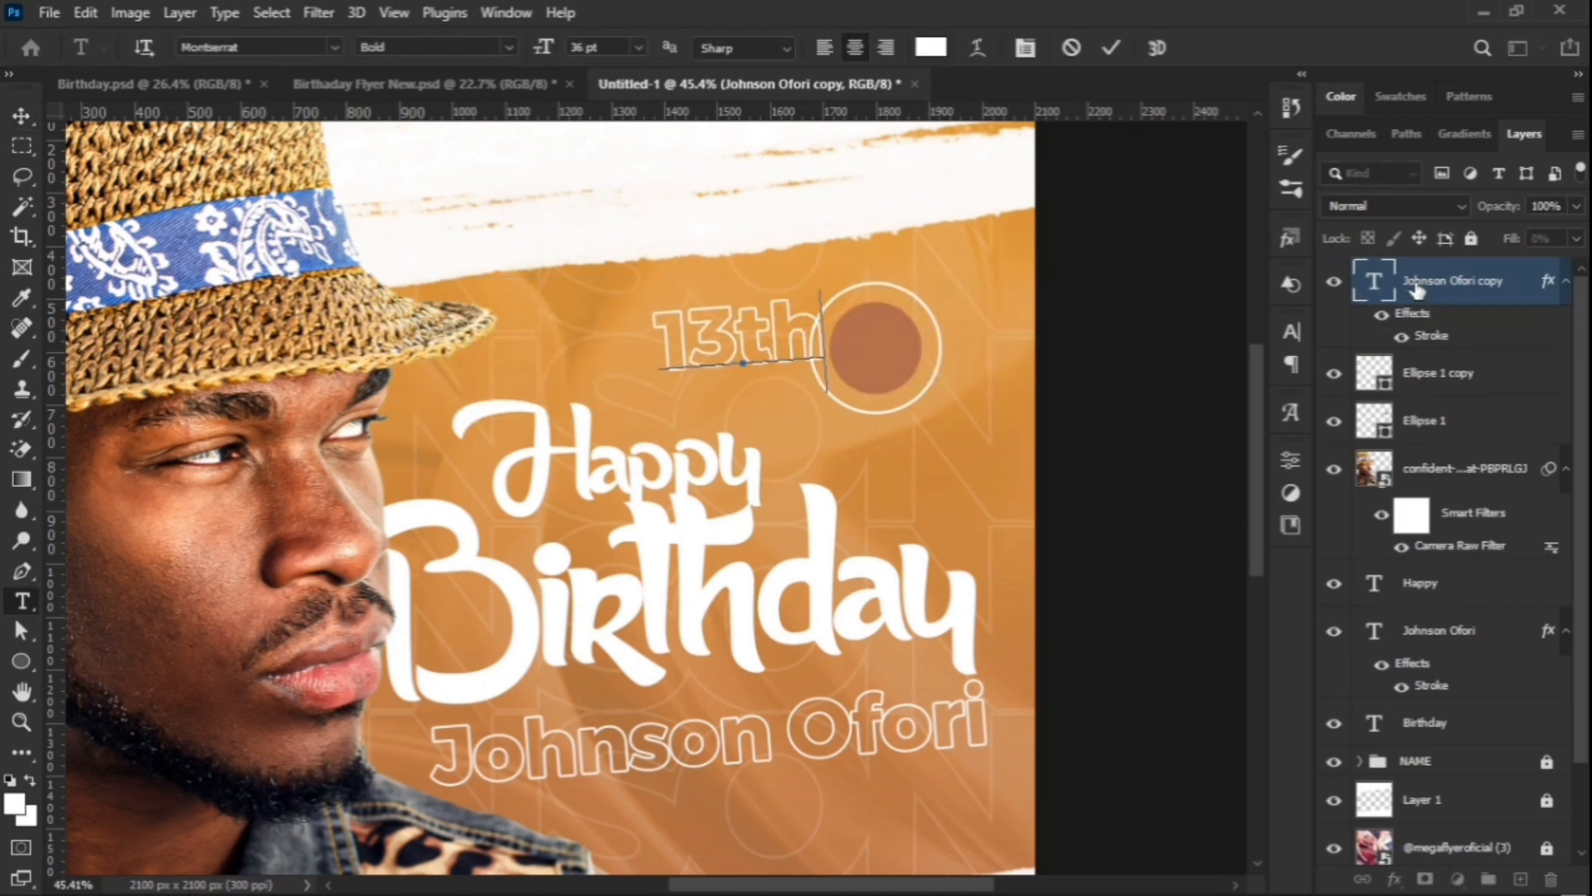
key("Return")
type("May")
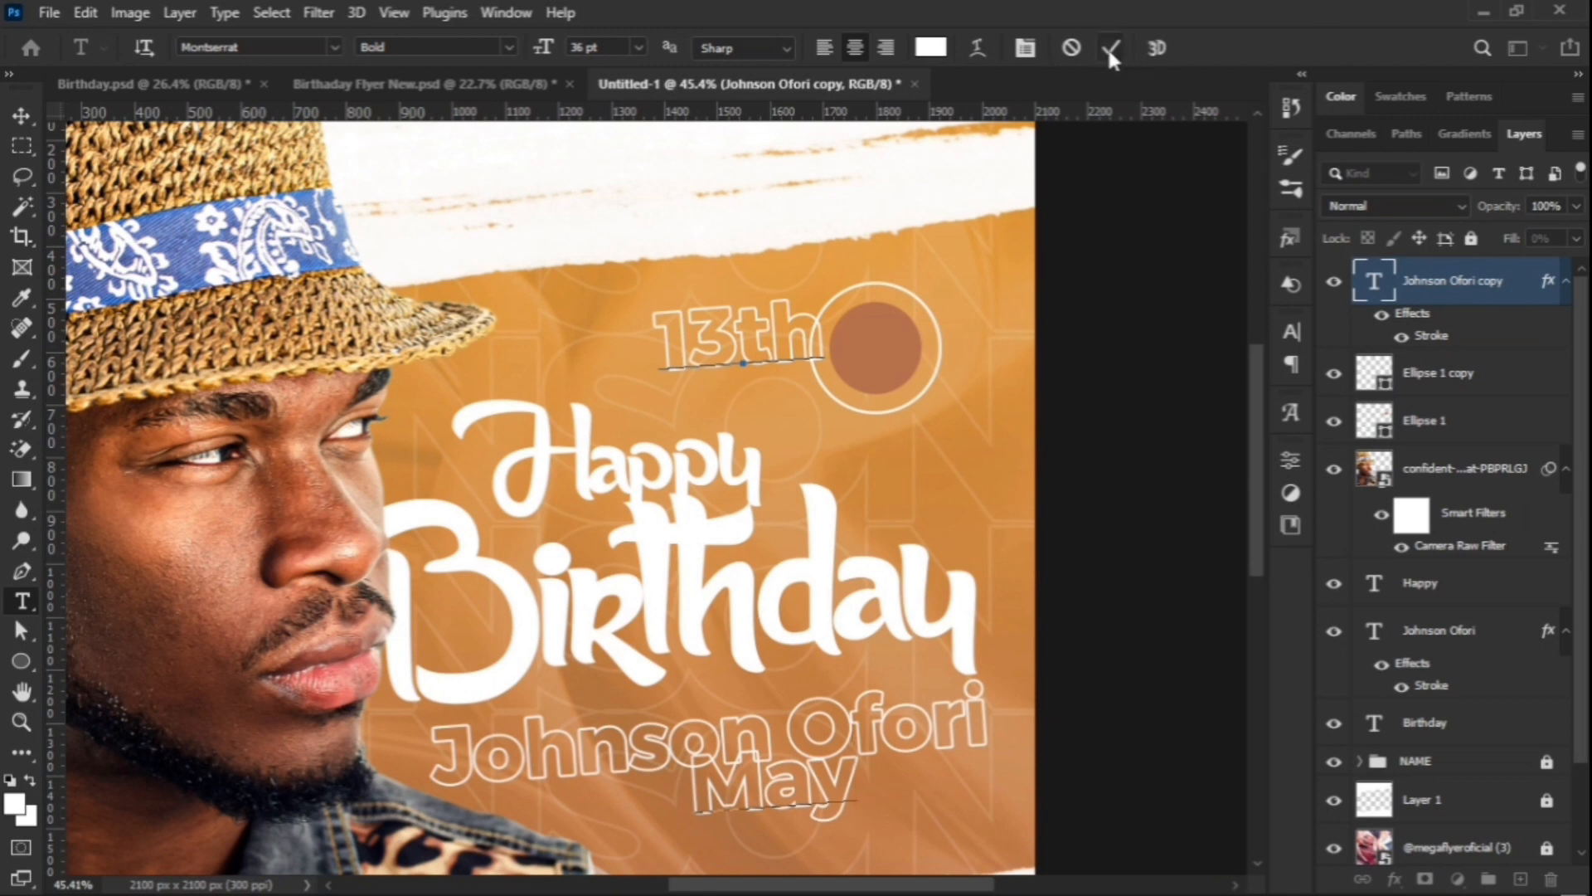
left_click(1112, 48)
key("v")
Step: Make the date solid white without stroke, with 30 pt leading and -50 tracking
left_click(1287, 336)
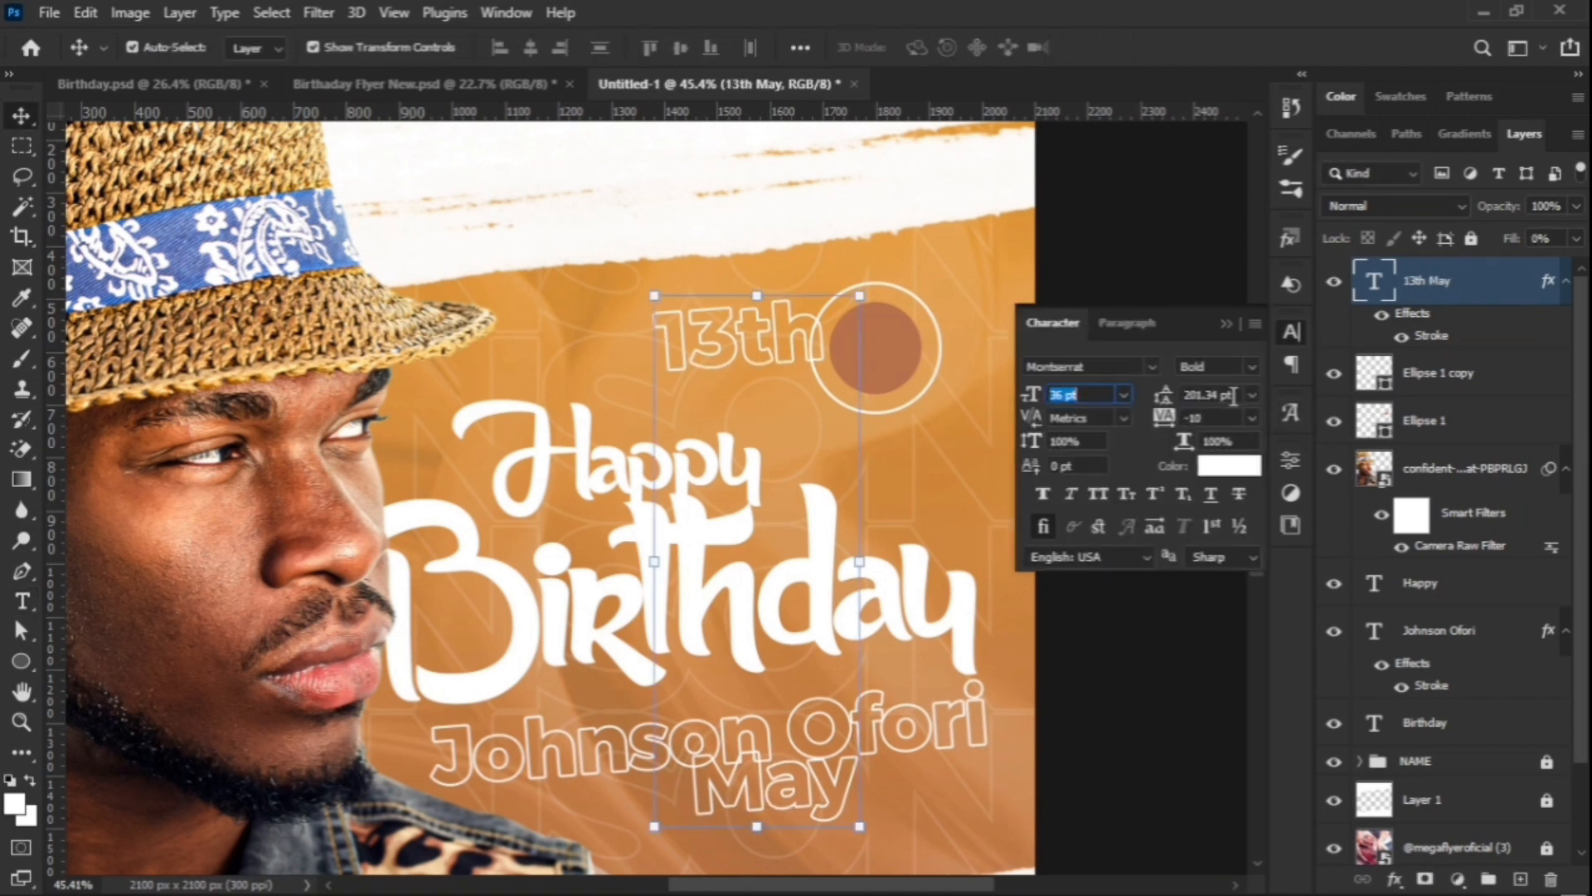
left_click_drag(1510, 243, 1535, 241)
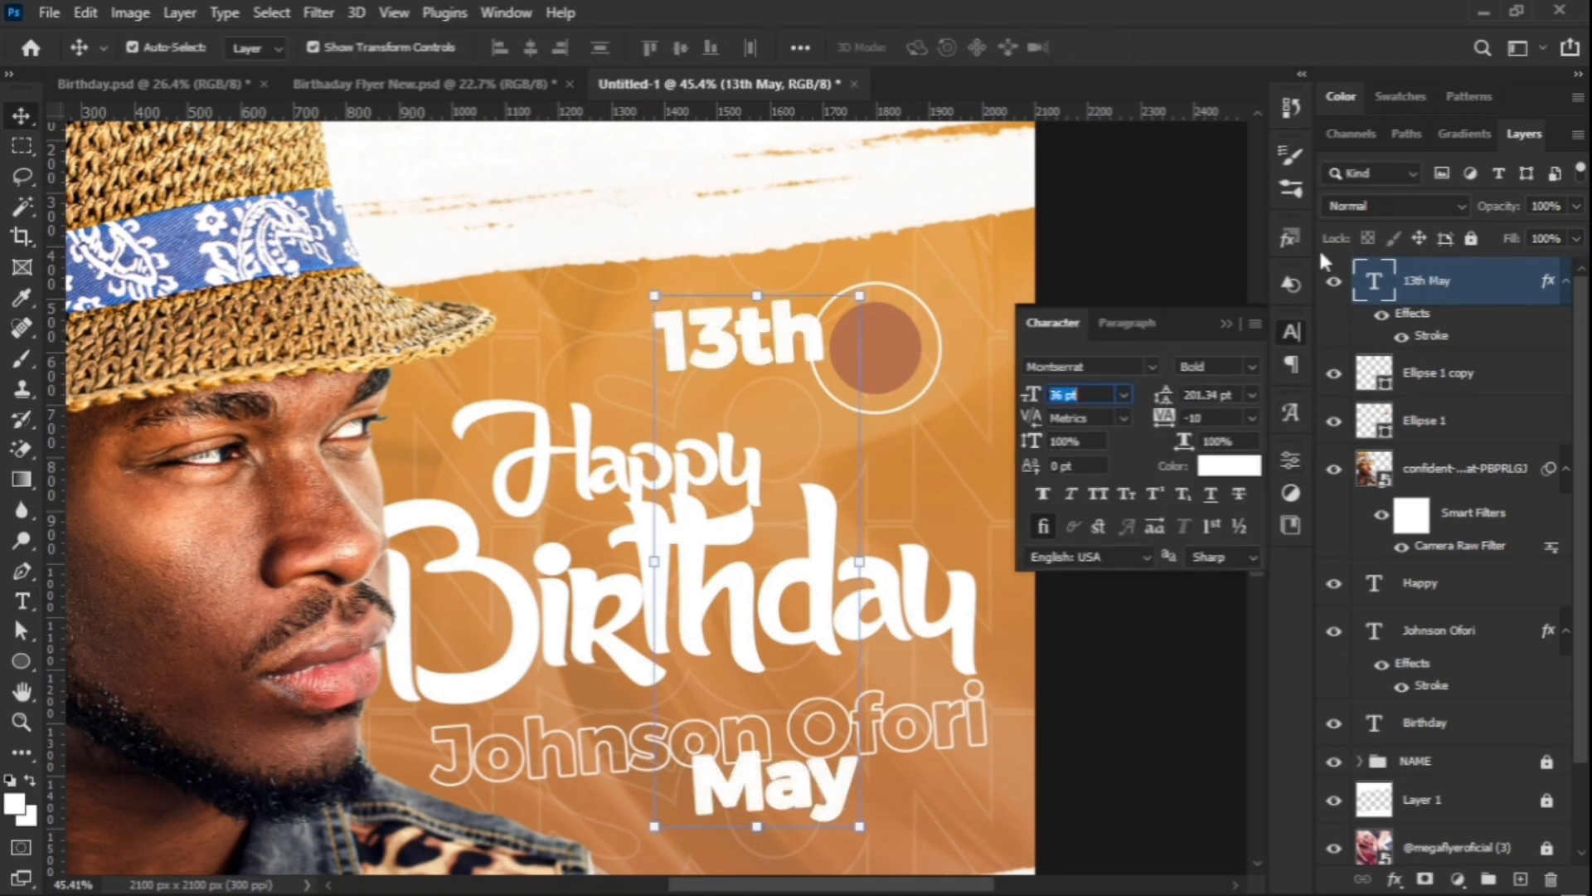
left_click(1381, 316)
left_click(1226, 324)
left_click(1291, 332)
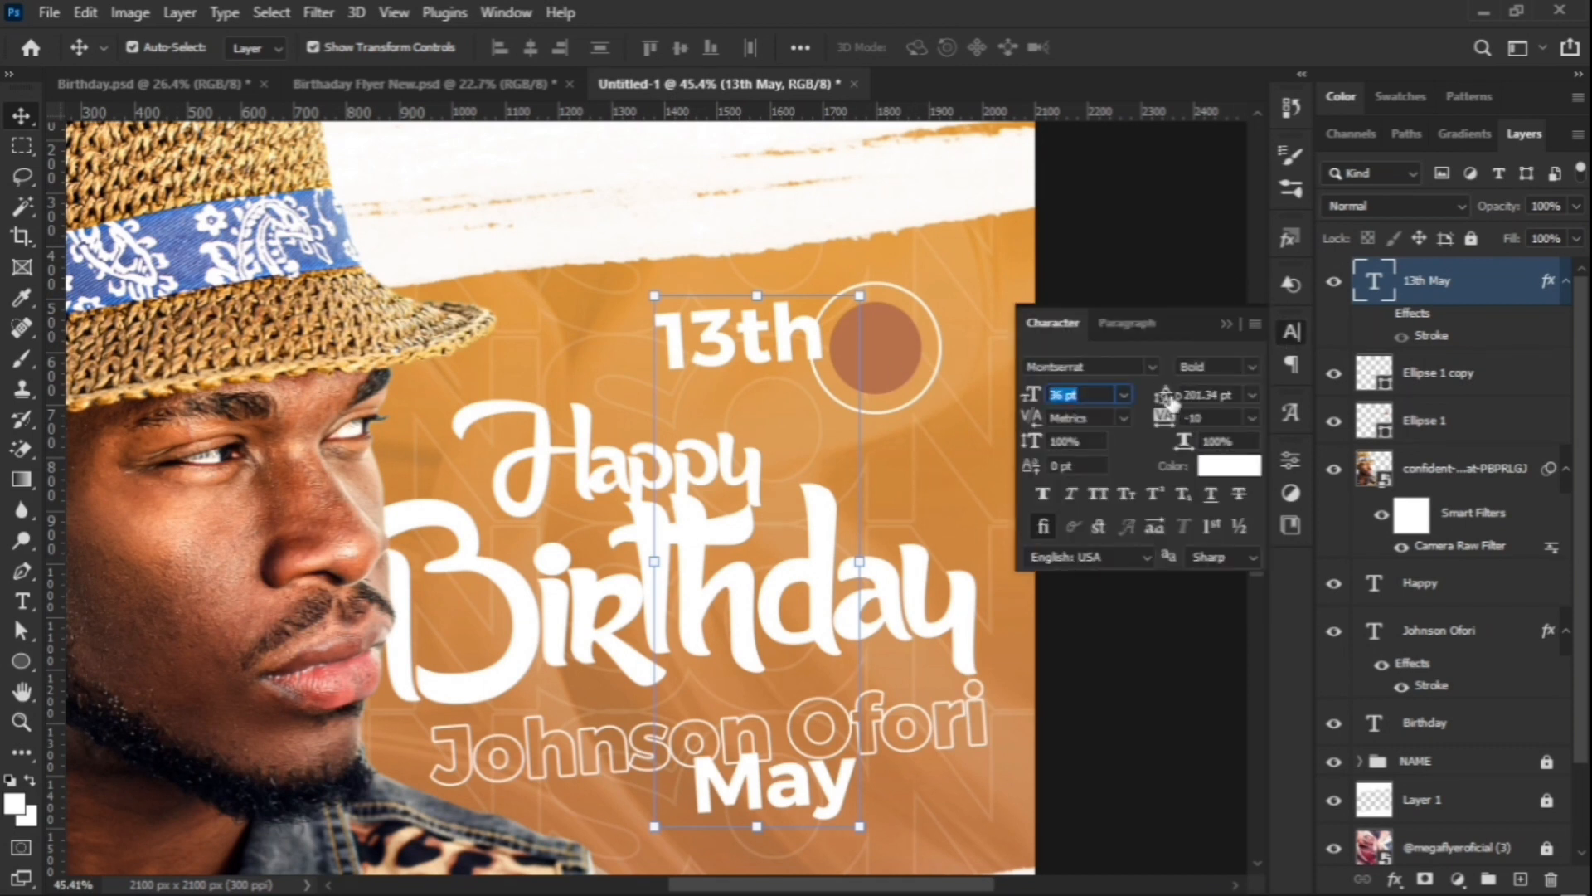
left_click_drag(1166, 396, 944, 427)
type("30")
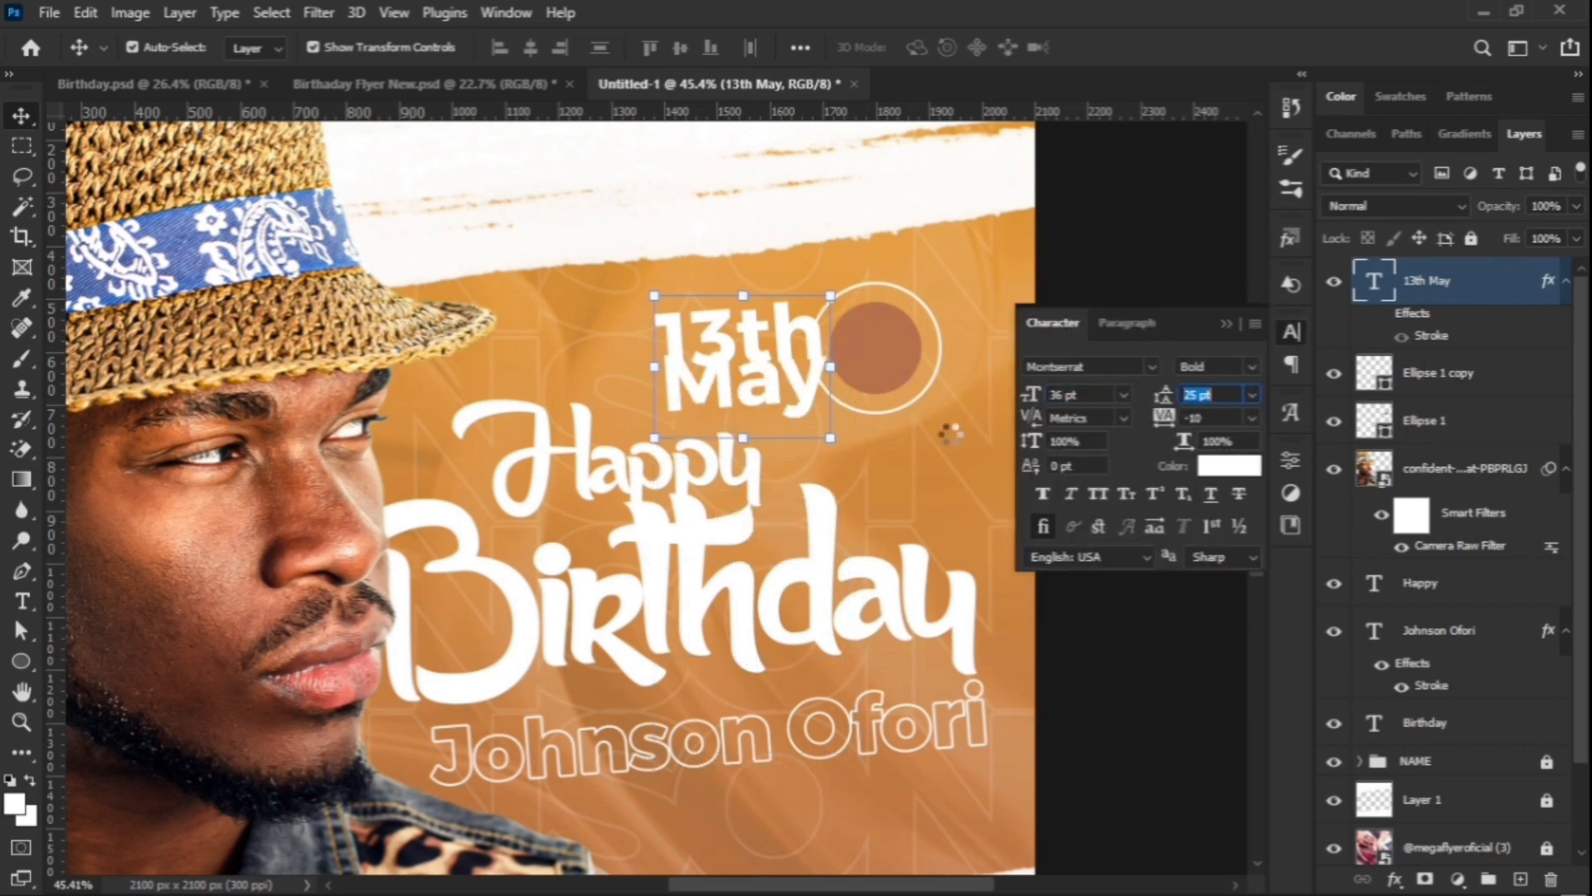
key("shift+Tab")
left_click(1251, 417)
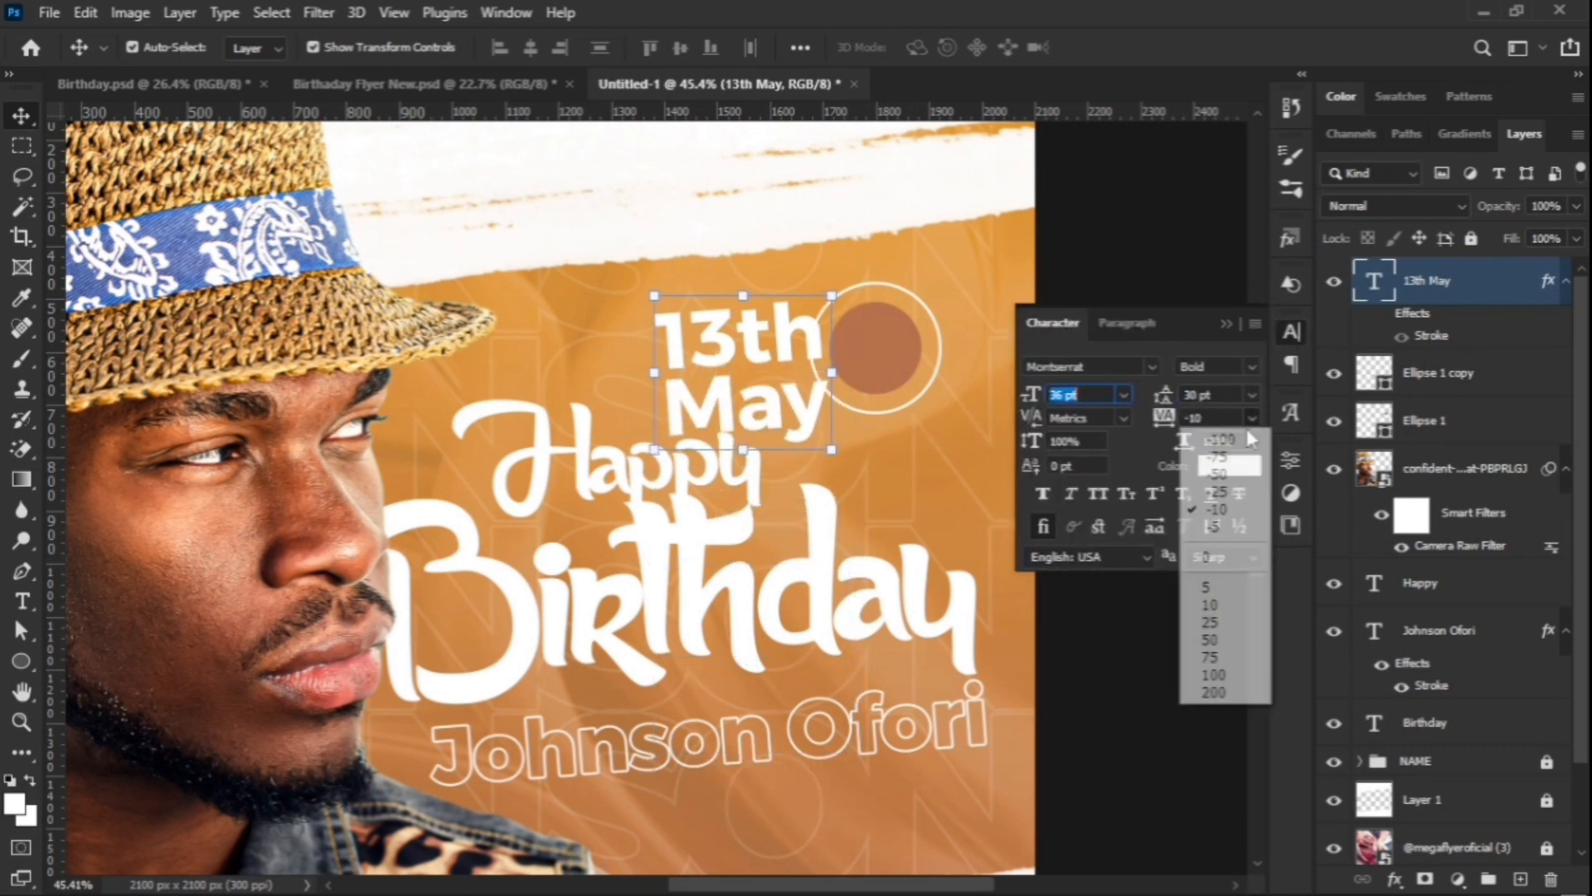
left_click(1213, 469)
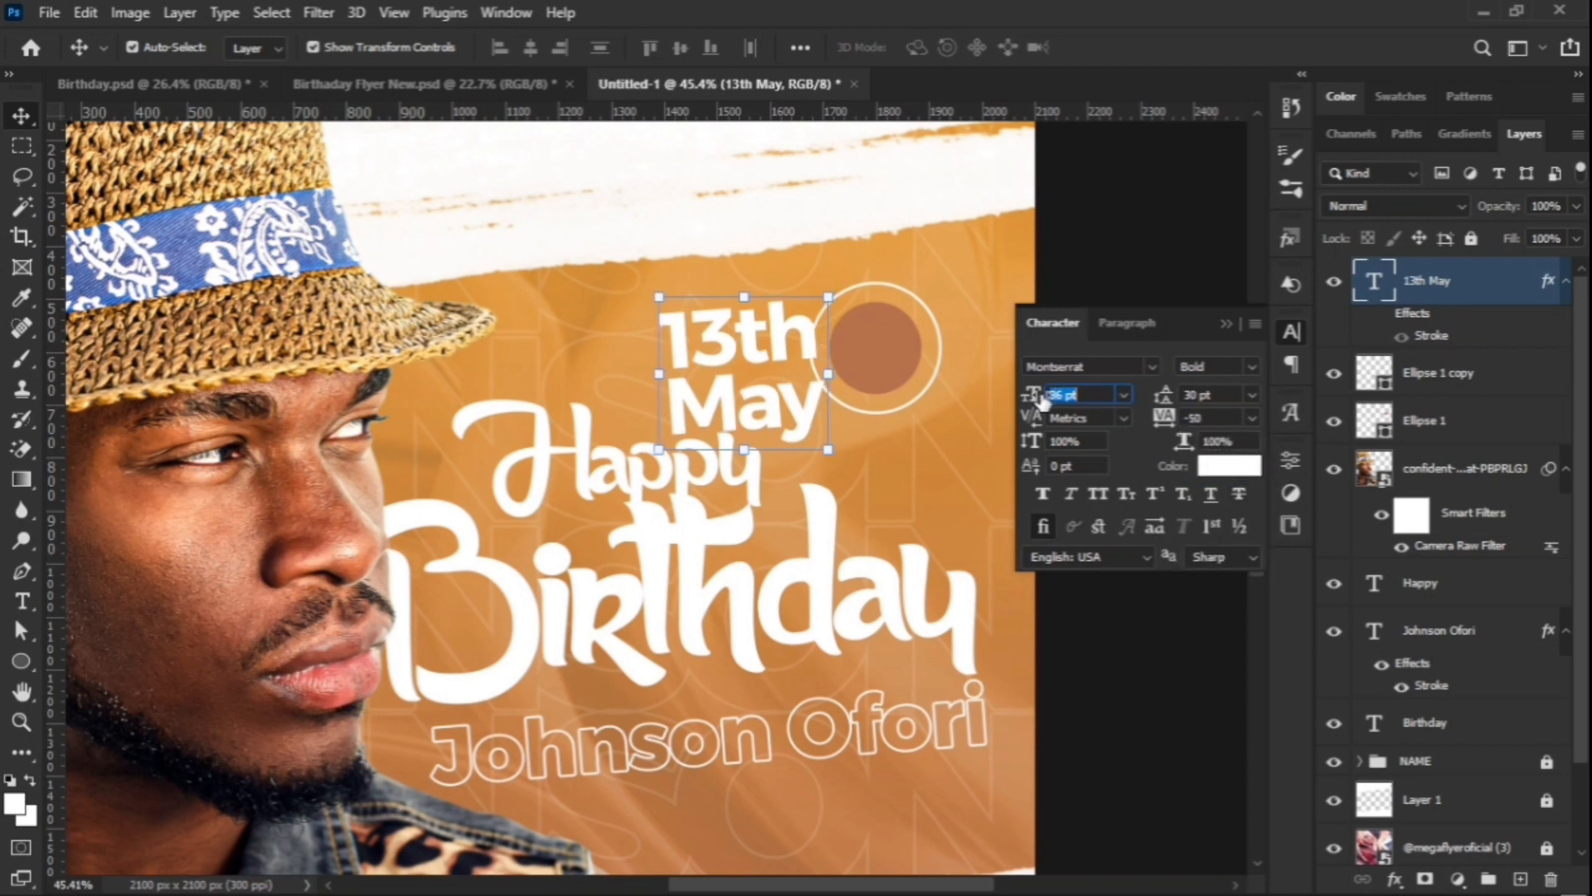
Step: Scale down the '13th May' text and position it inside the circle
left_click_drag(827, 375, 899, 349)
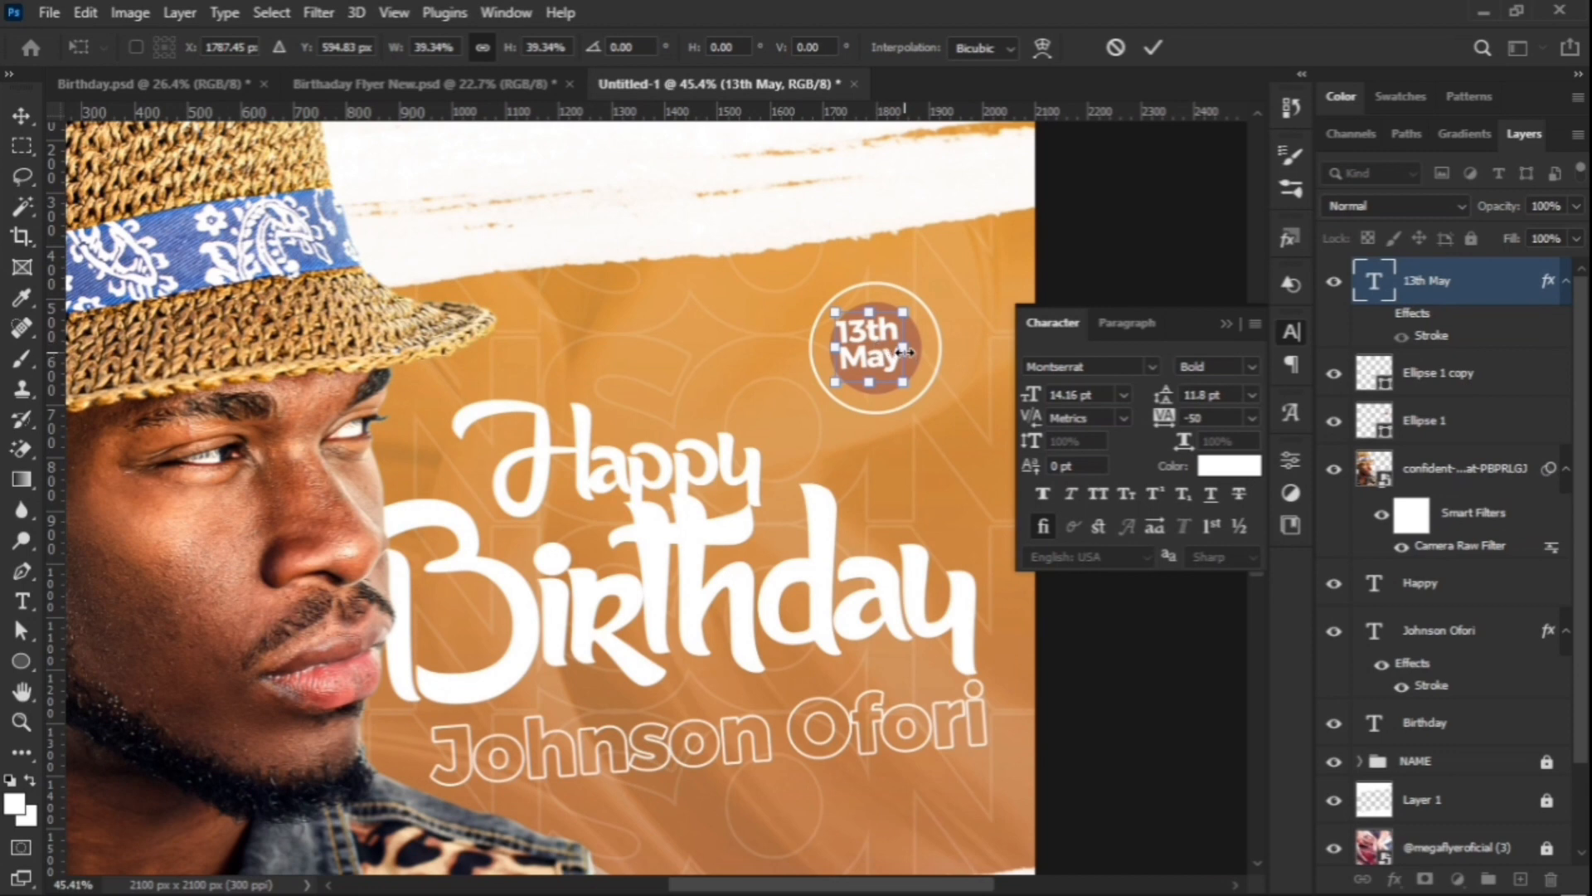
left_click(1154, 49)
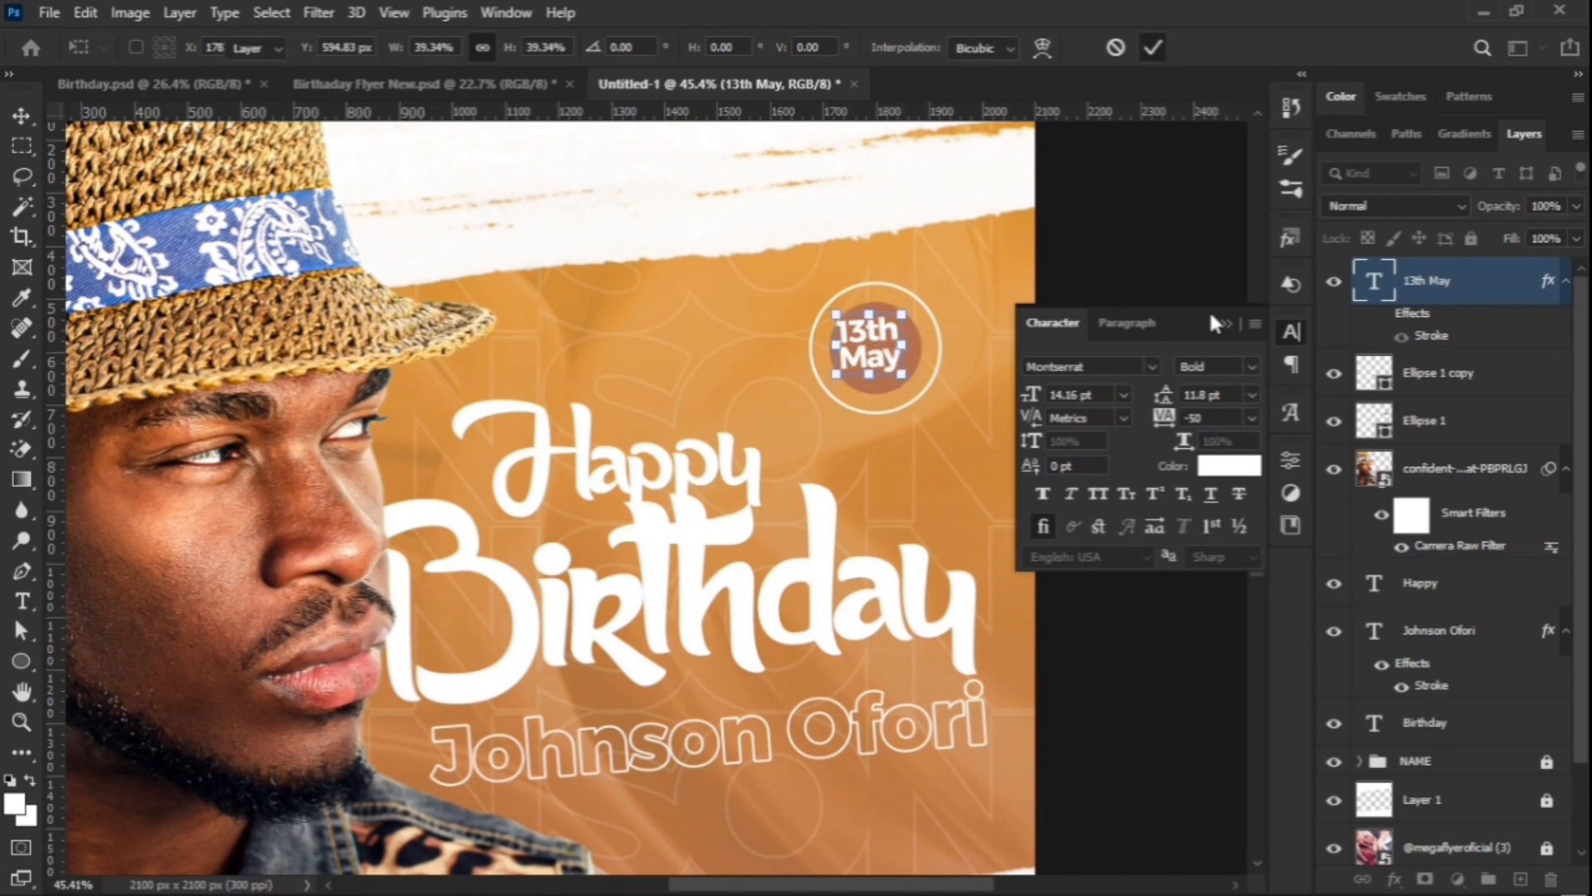
left_click(1226, 323)
scroll(910, 353, "up", 6)
left_click_drag(826, 355, 911, 343)
left_click(914, 344)
left_click(1154, 47)
left_click(1150, 49)
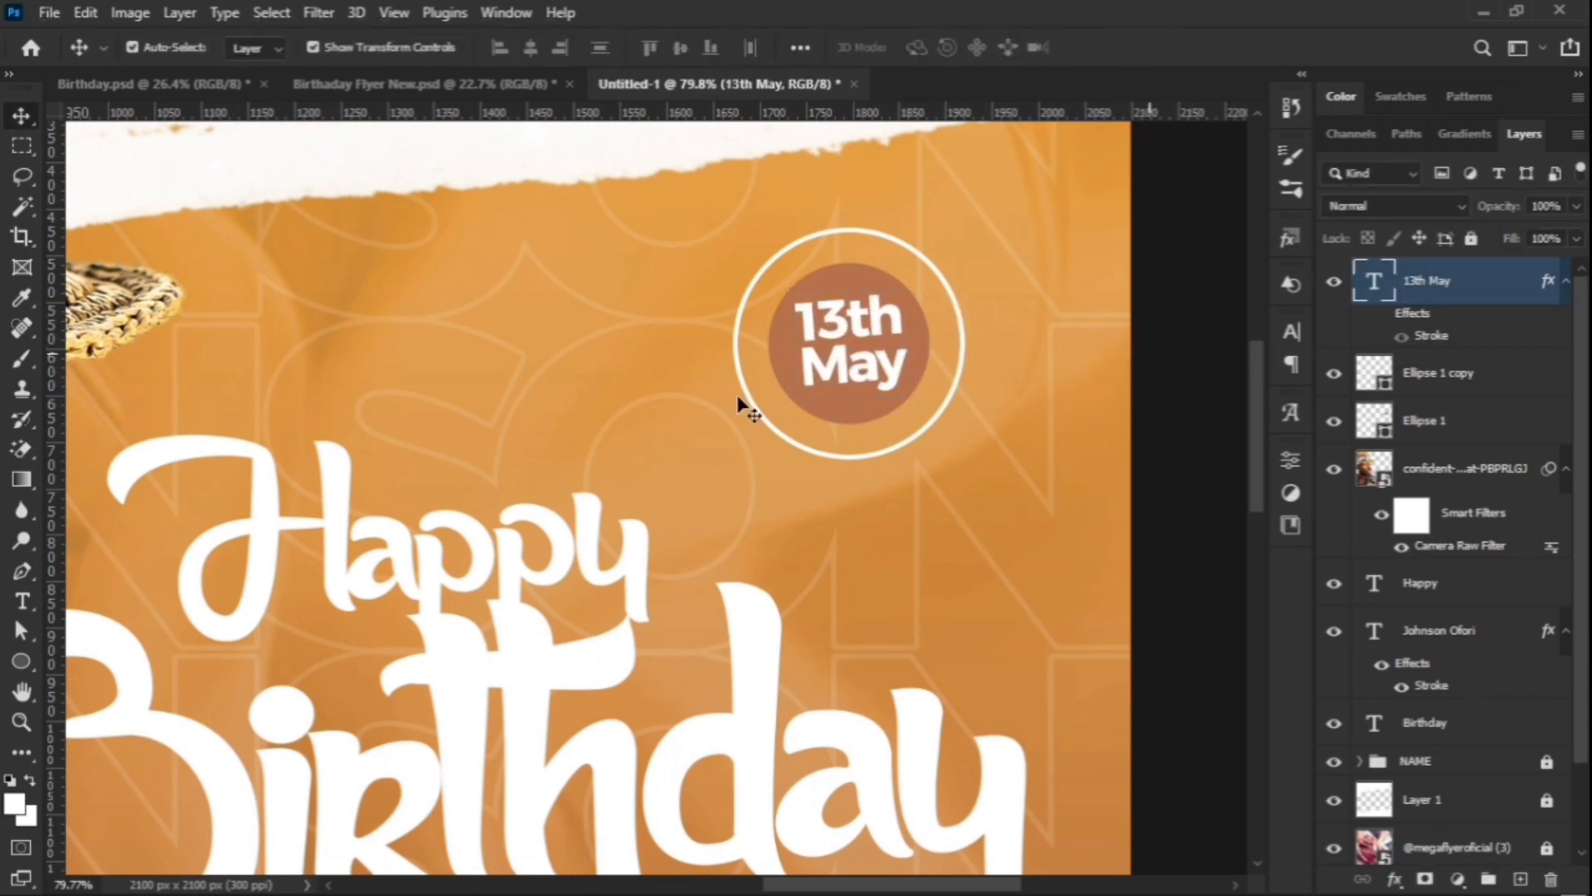
Step: Select Ellipse 1 with the date layer and enlarge the inner circle around the date
left_click(739, 401)
scroll(900, 419, "down", 8)
scroll(788, 462, "up", 6)
scroll(913, 328, "up", 2)
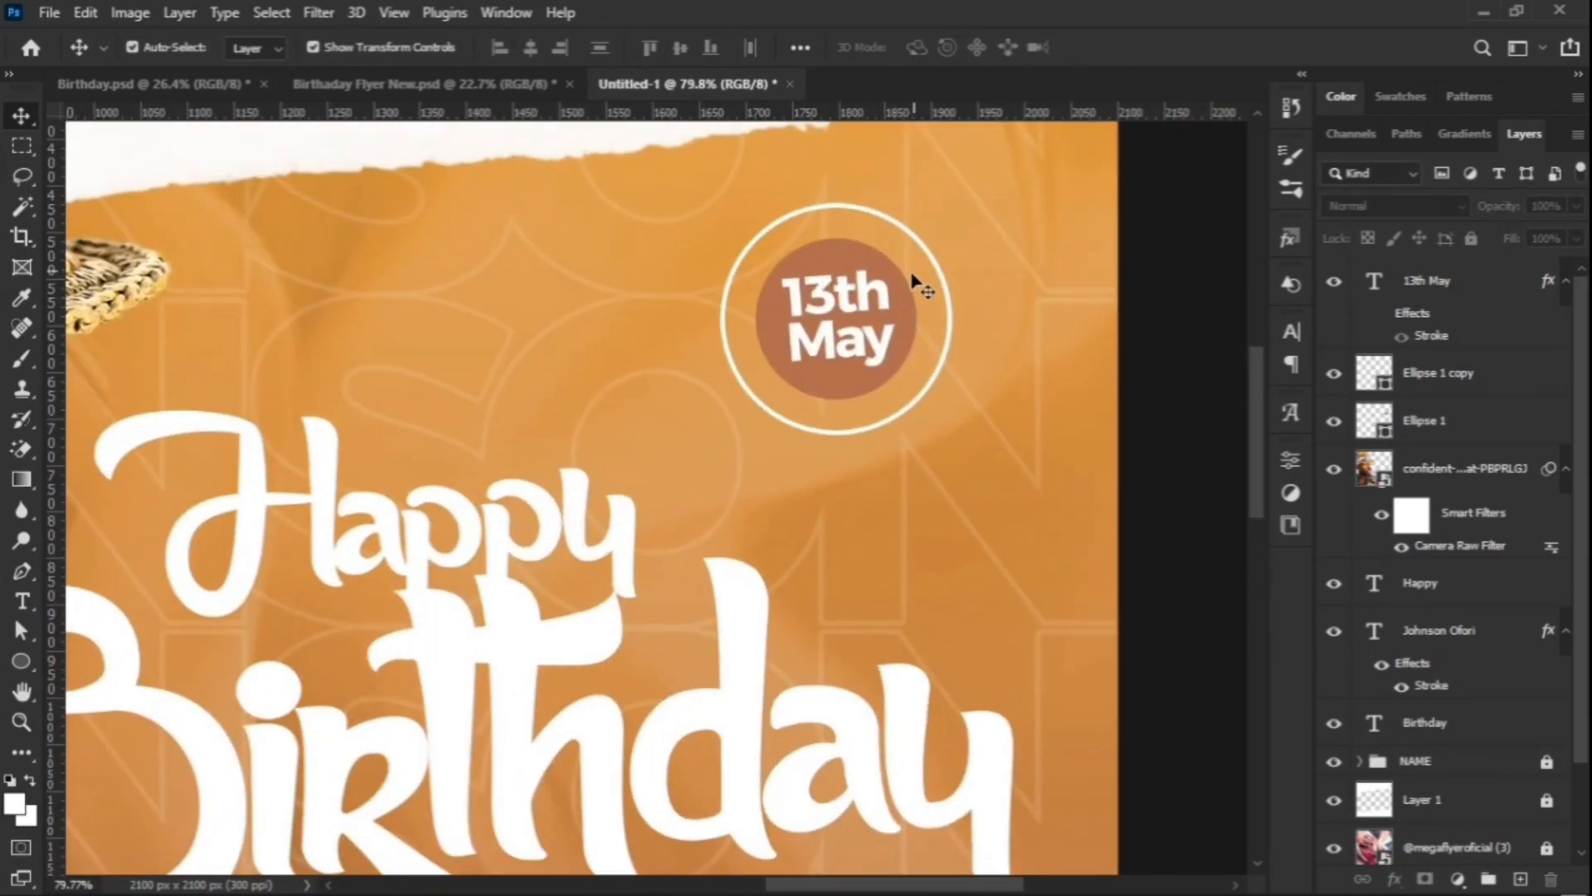
left_click(917, 277)
left_click(1443, 282, "shift")
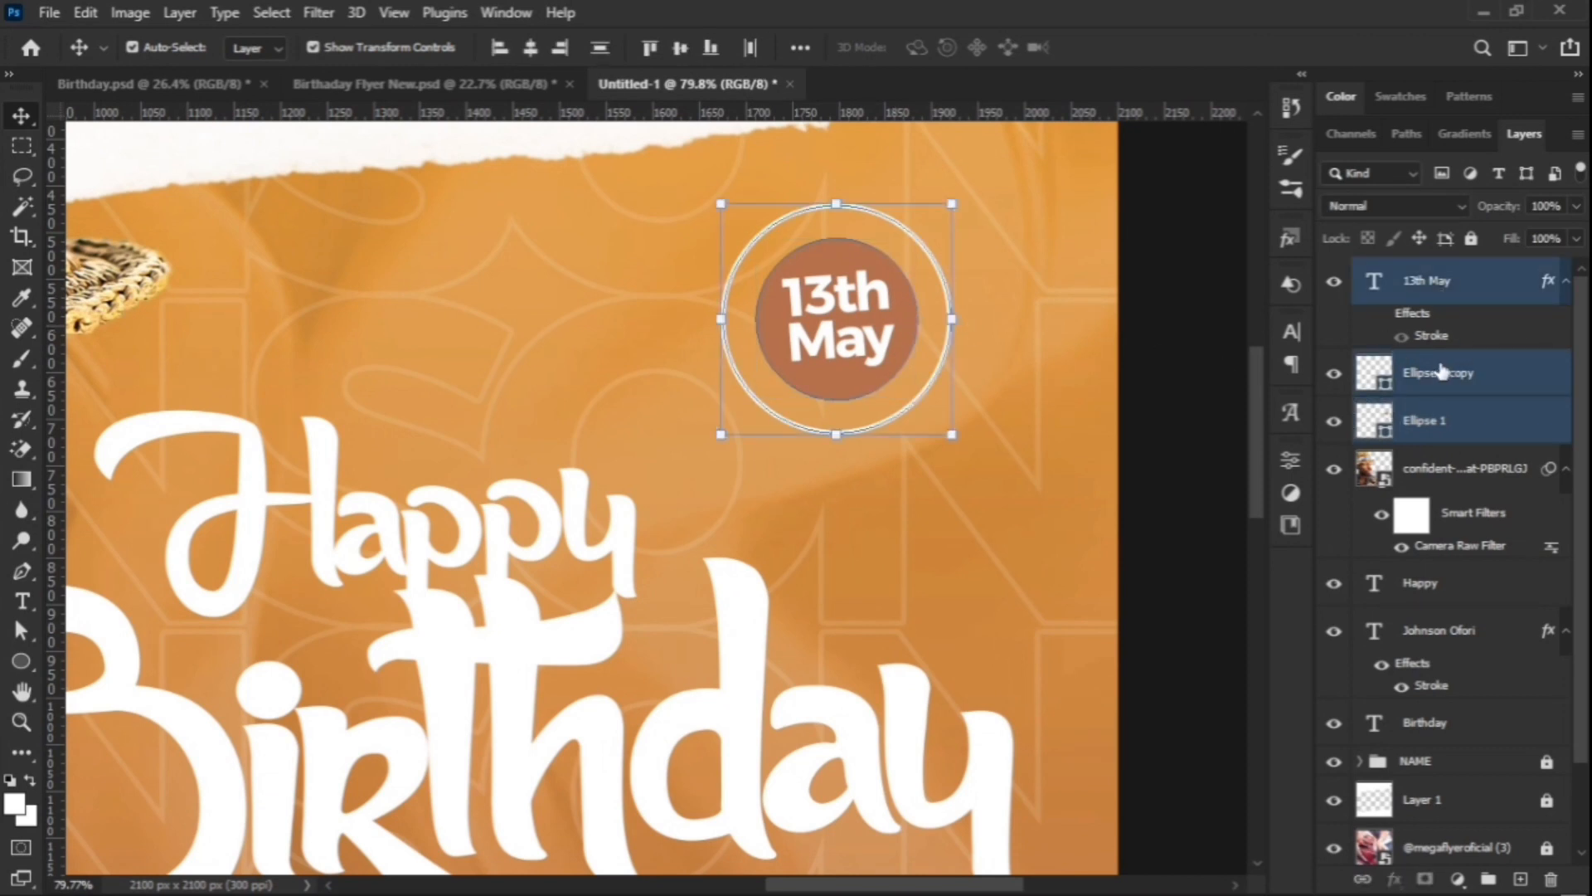
left_click(1443, 373)
left_click(1435, 420)
left_click(1451, 282, "ctrl")
key("ctrl+t")
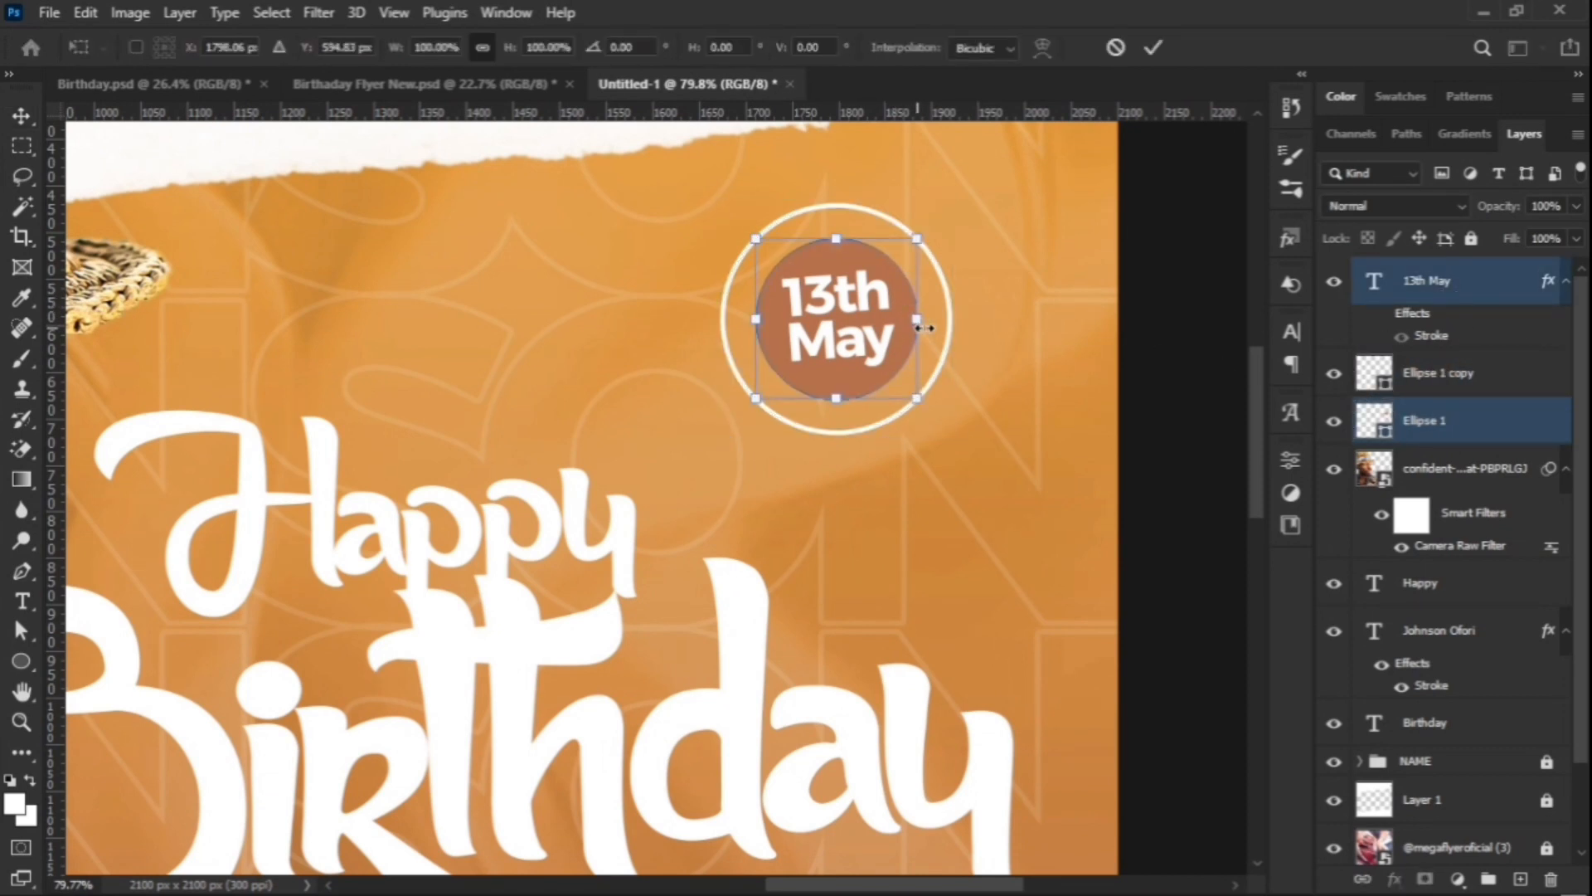
left_click_drag(925, 327, 945, 322)
left_click(1153, 47)
left_click(1087, 395)
scroll(1087, 395, "down", 8)
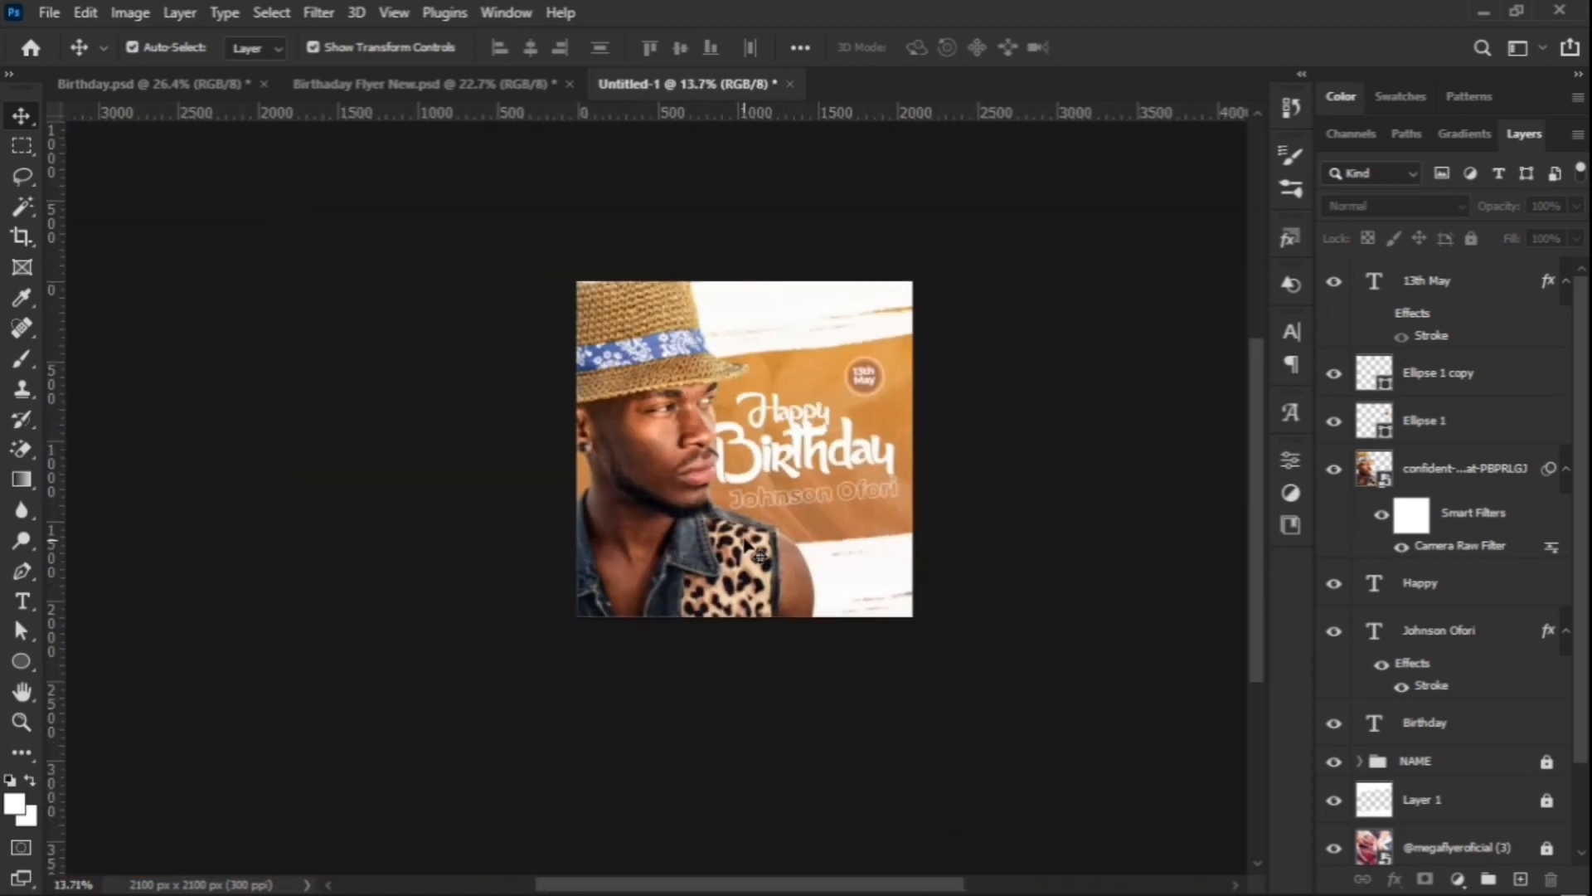
scroll(795, 452, "up", 3)
scroll(923, 357, "down", 1)
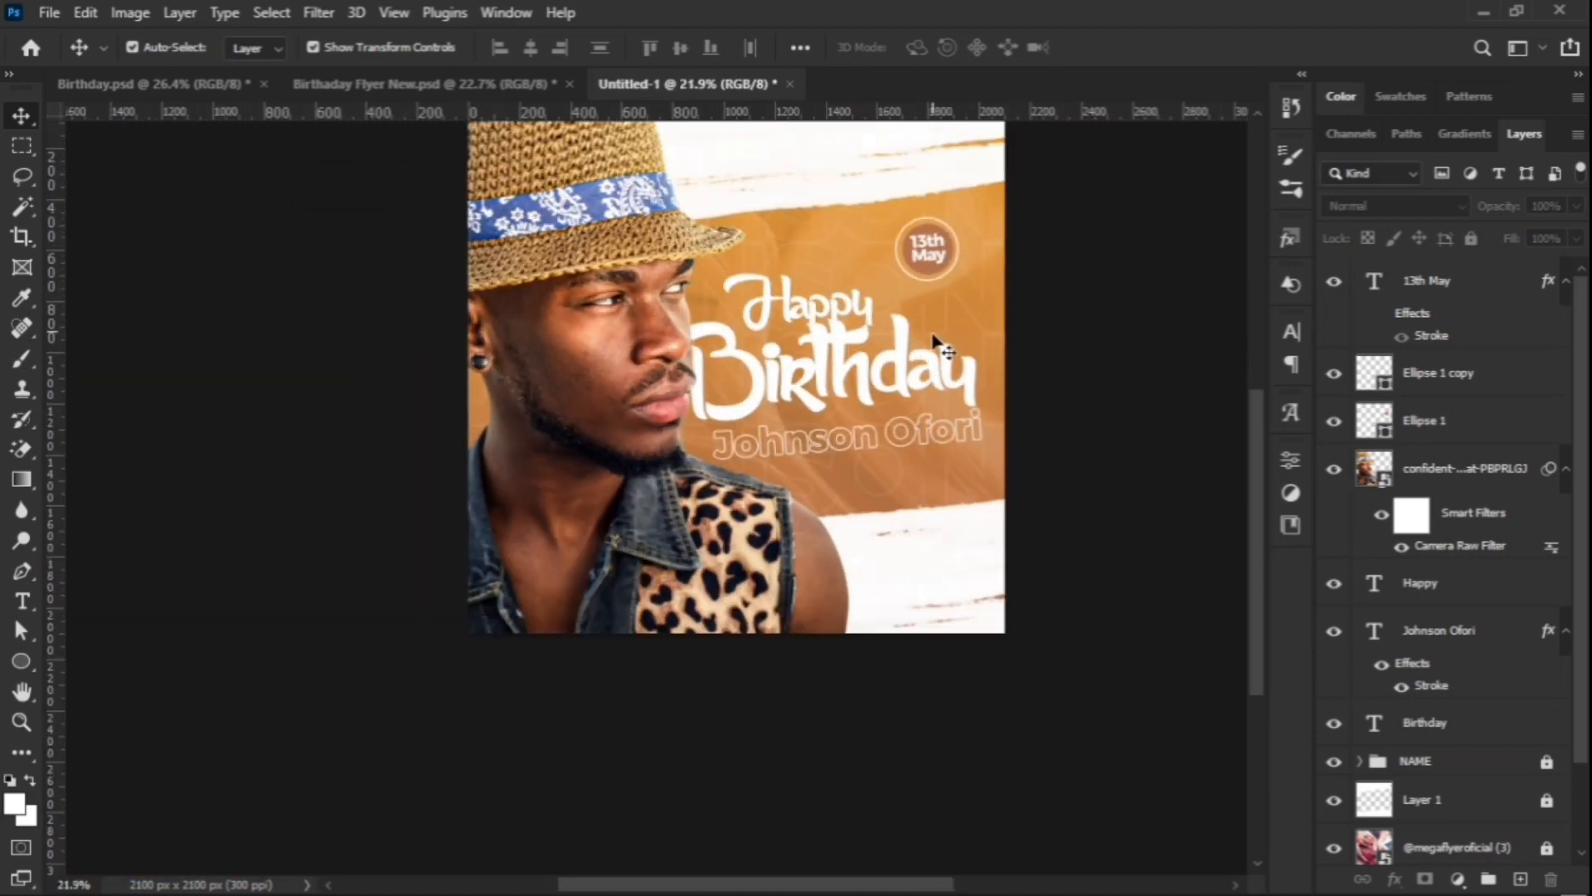
scroll(937, 344, "up", 2)
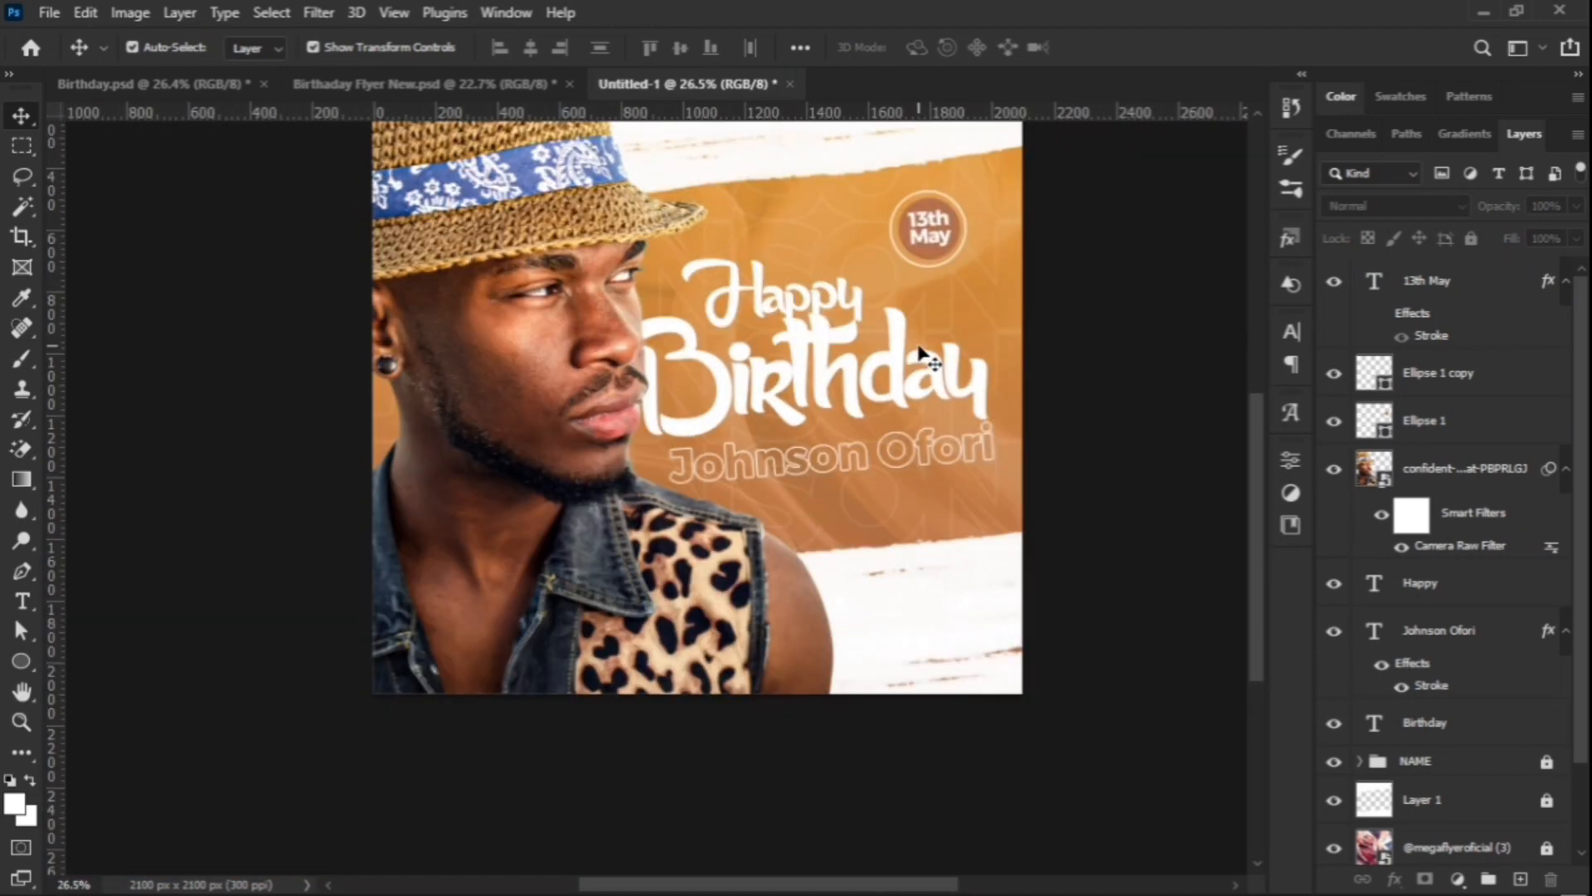
scroll(923, 357, "down", 2)
scroll(917, 324, "down", 3)
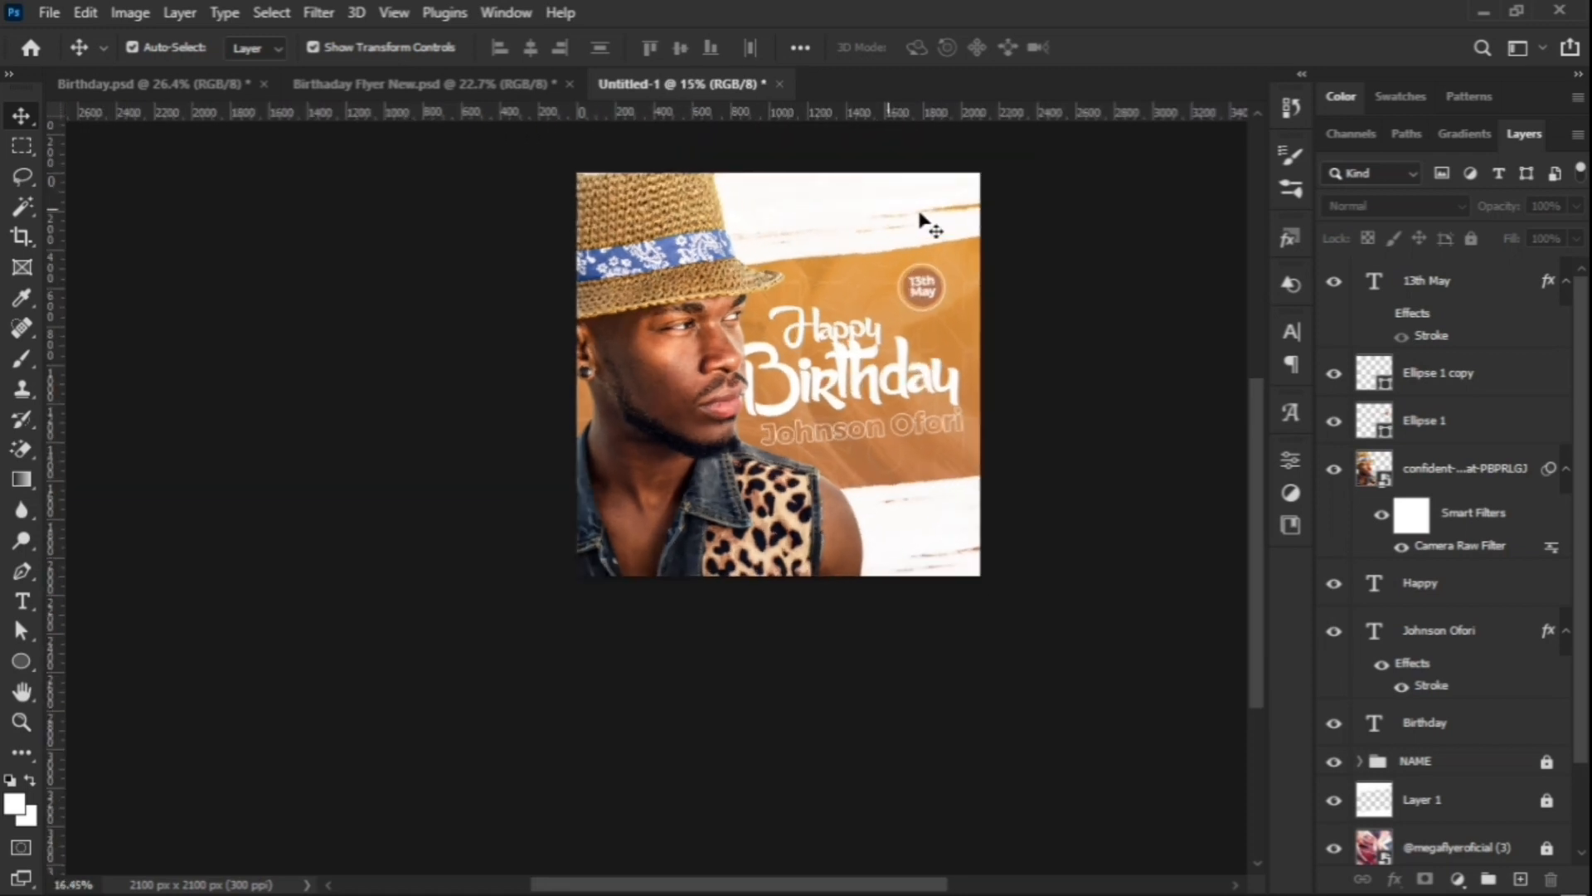
scroll(921, 221, "up", 4)
scroll(978, 341, "up", 1)
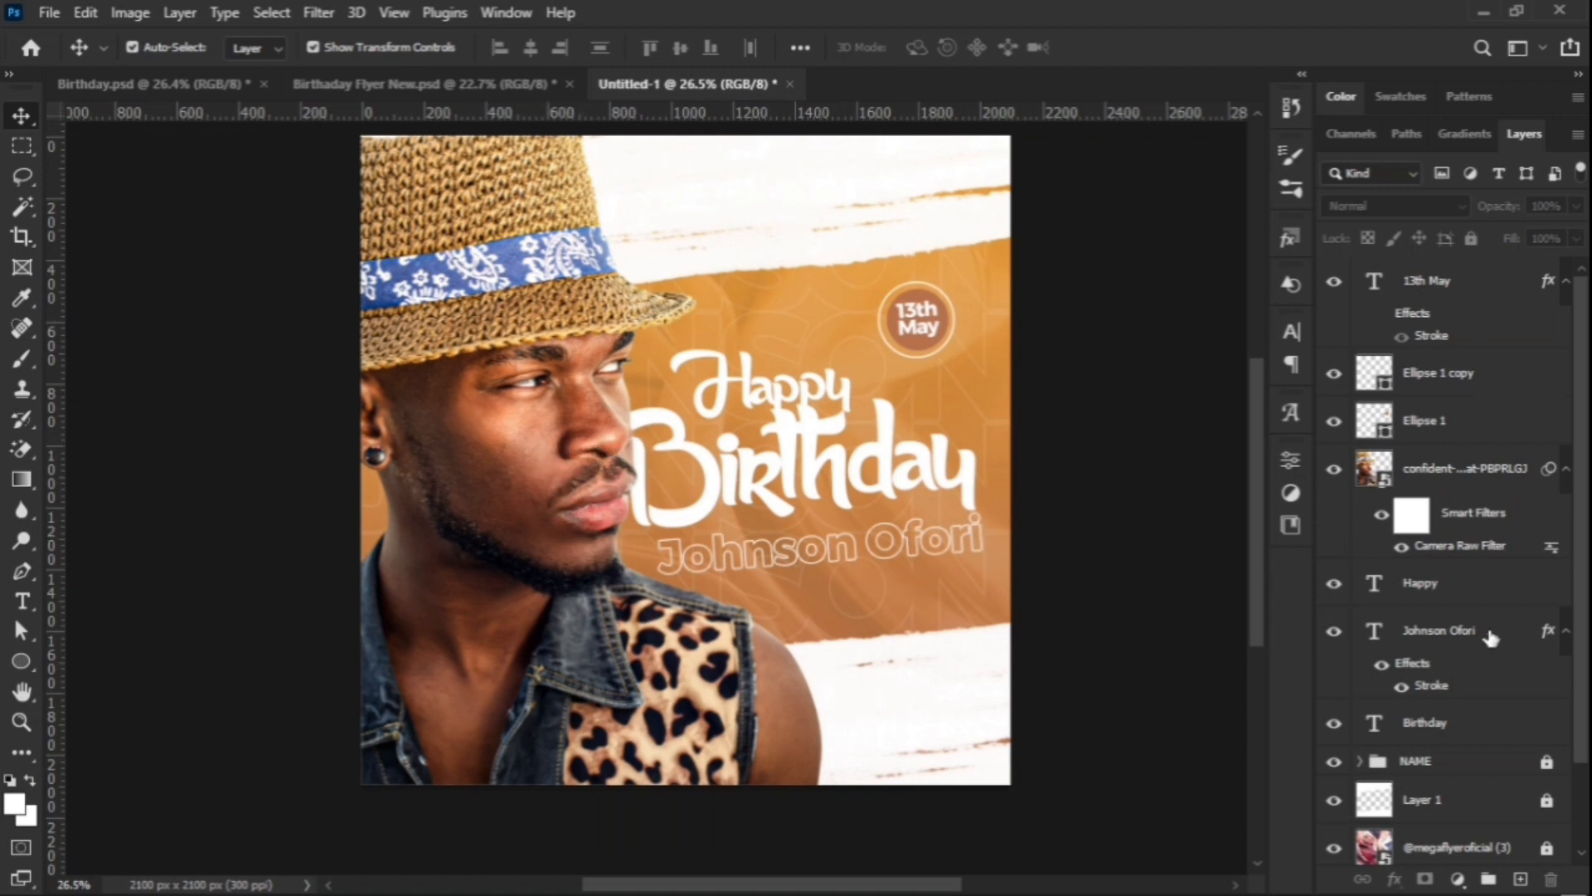
left_click(1447, 473)
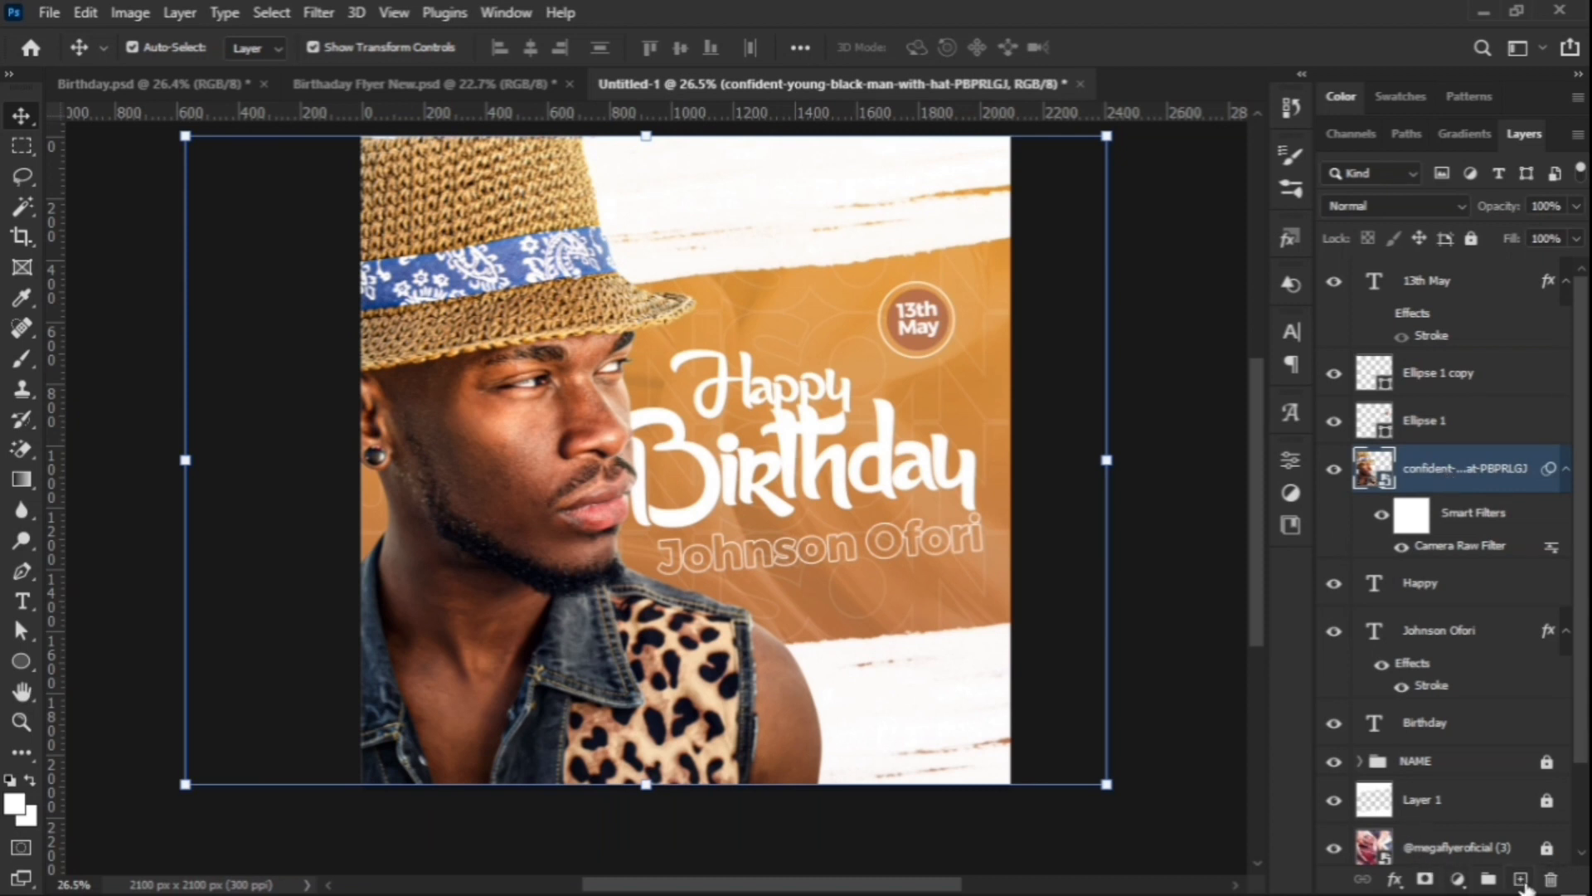
Step: Add an empty layer above the portrait and choose the Soft Round brush
left_click(1520, 879)
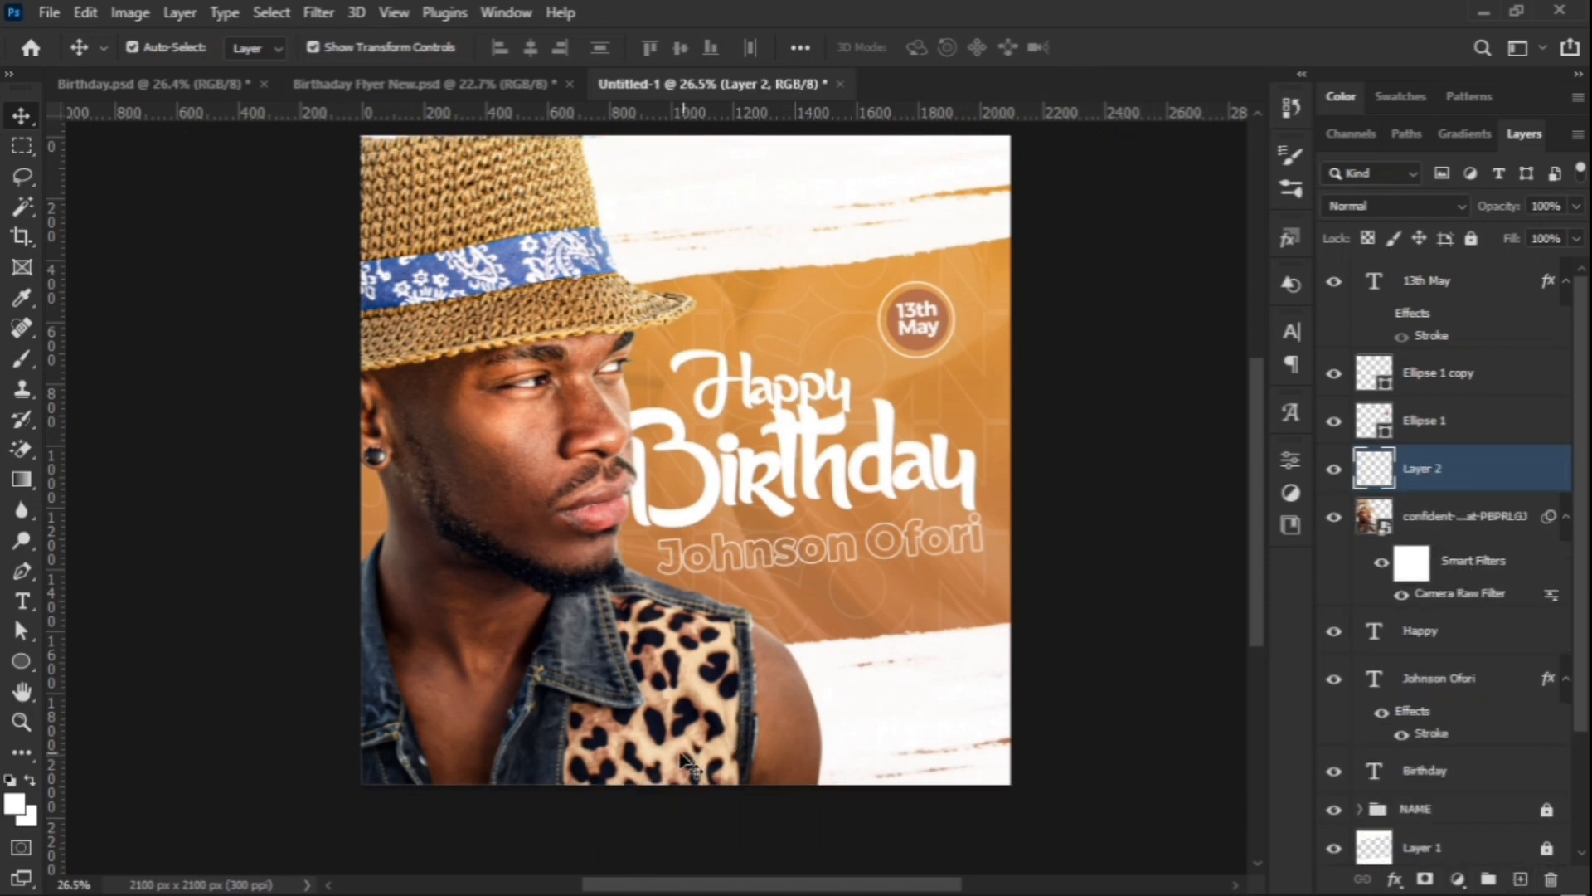
left_click(22, 360)
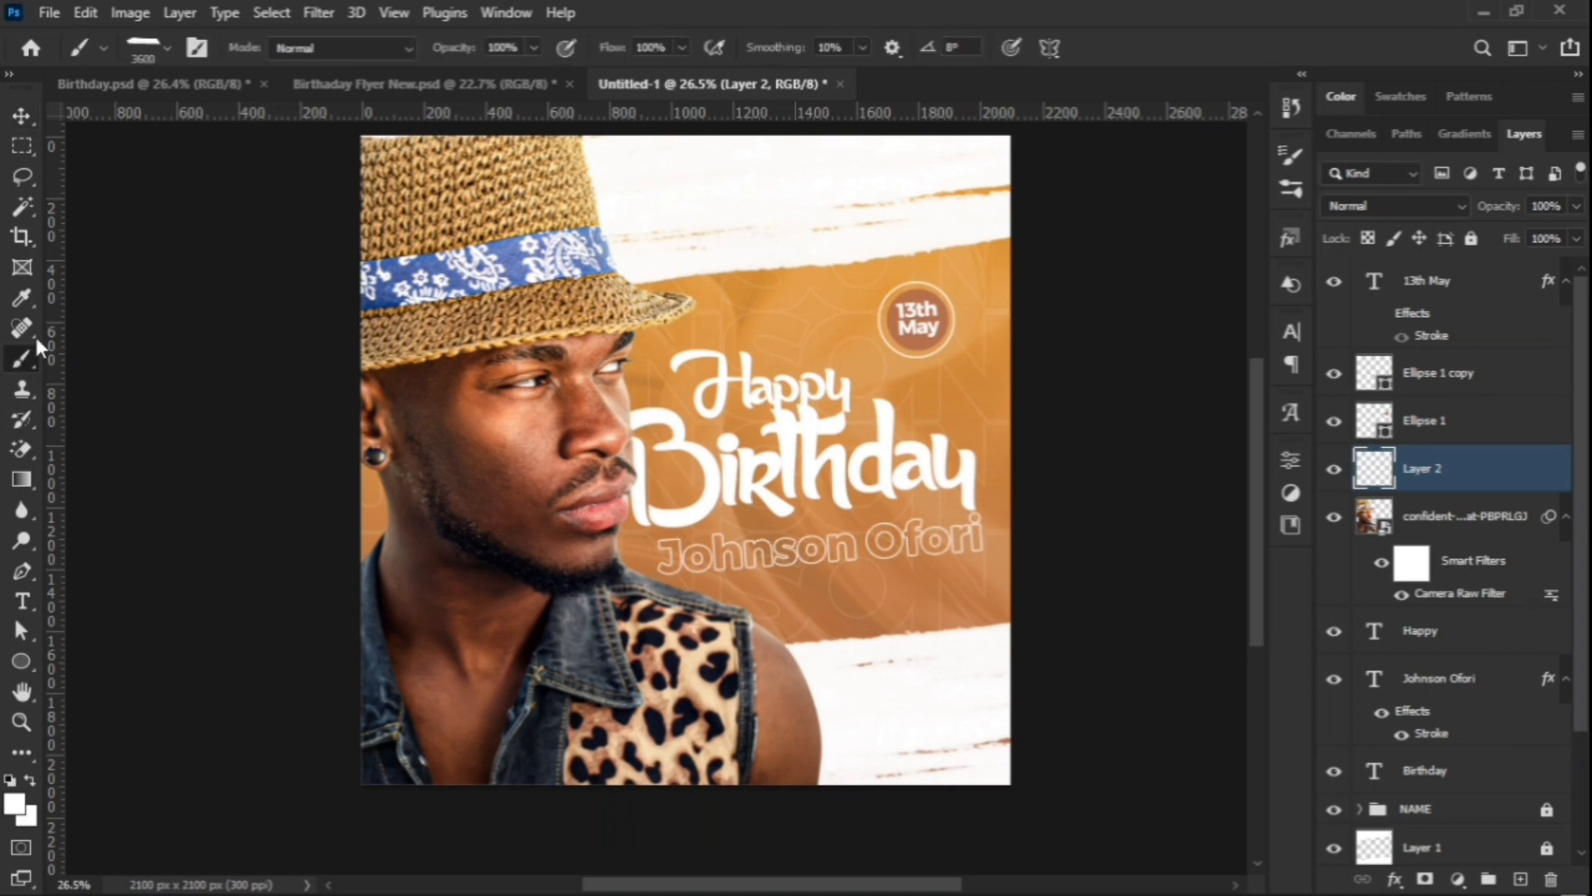
left_click(141, 47)
left_click(137, 353)
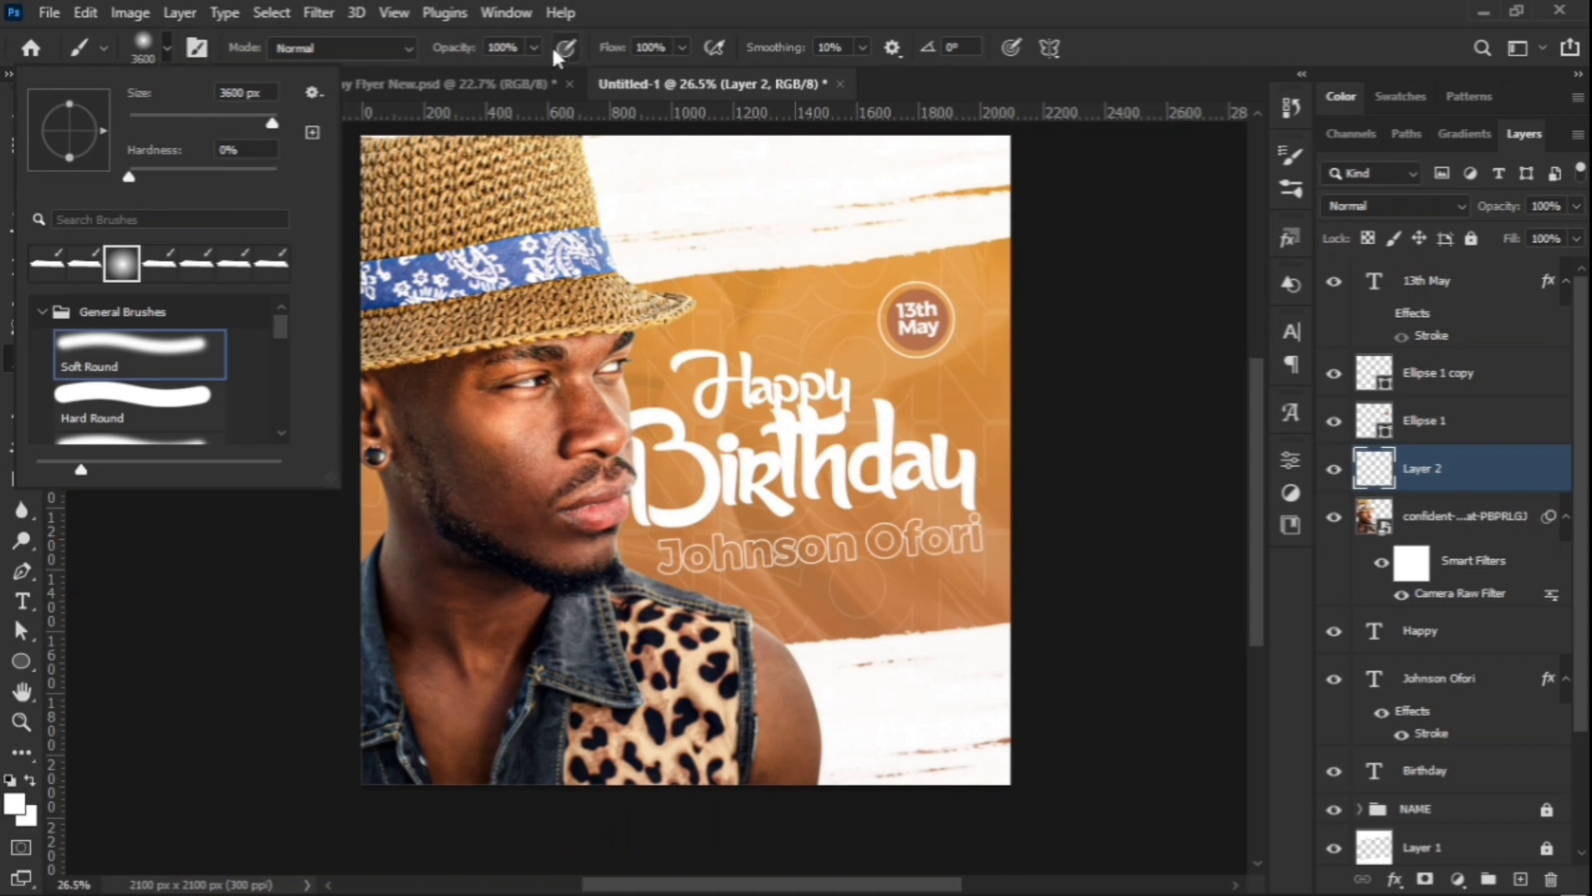
left_click(471, 55)
Step: Set the brush to 59% opacity, 56% flow and a size of 2400
left_click_drag(470, 55, 416, 71)
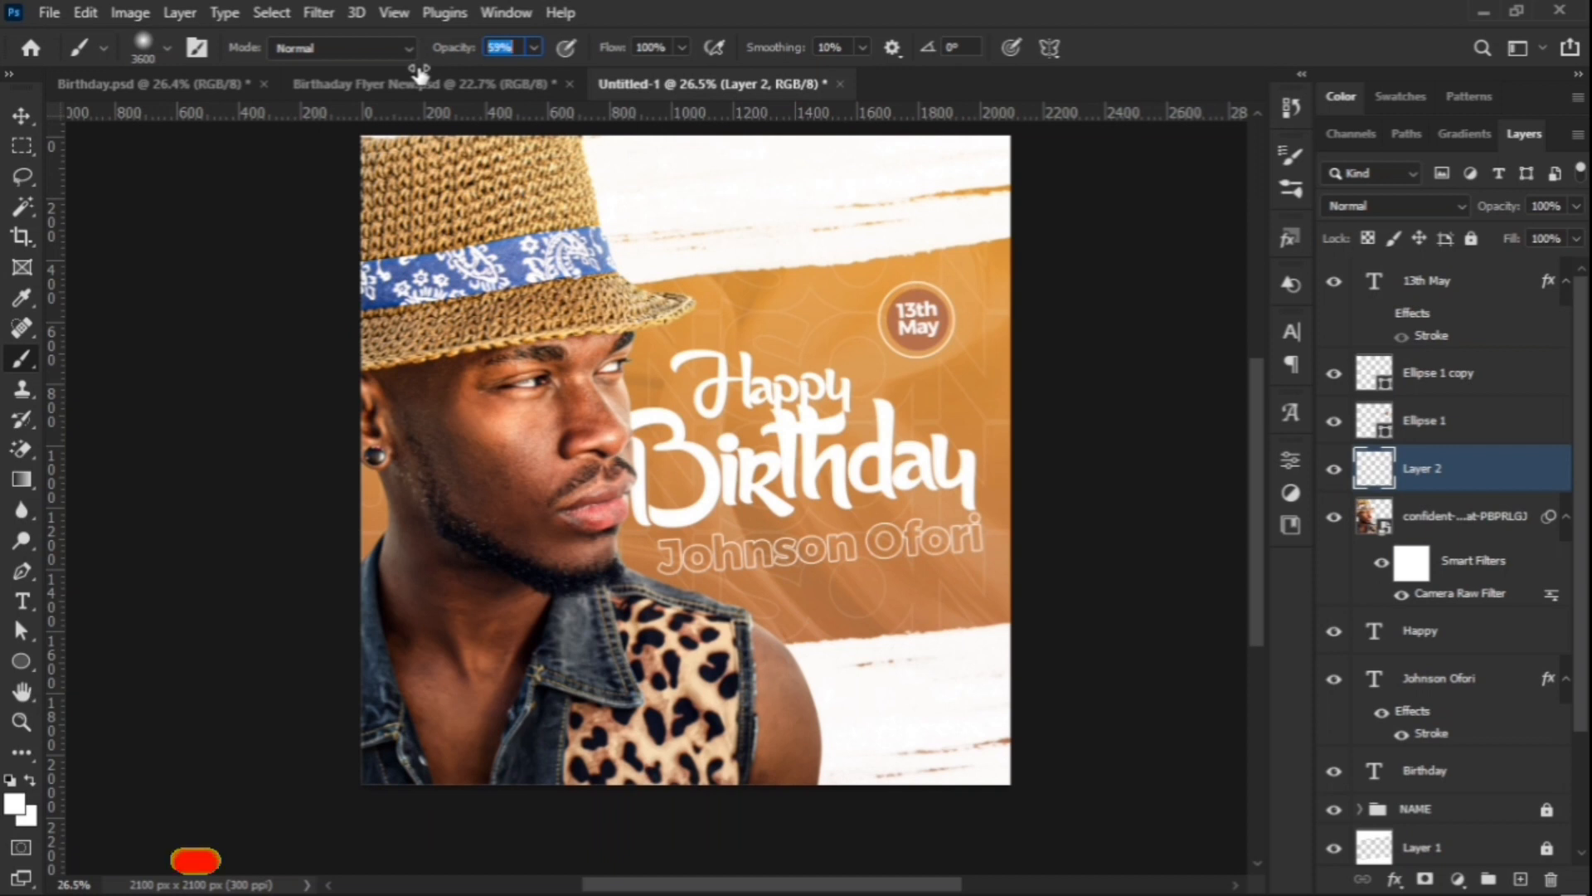
left_click_drag(622, 57, 569, 62)
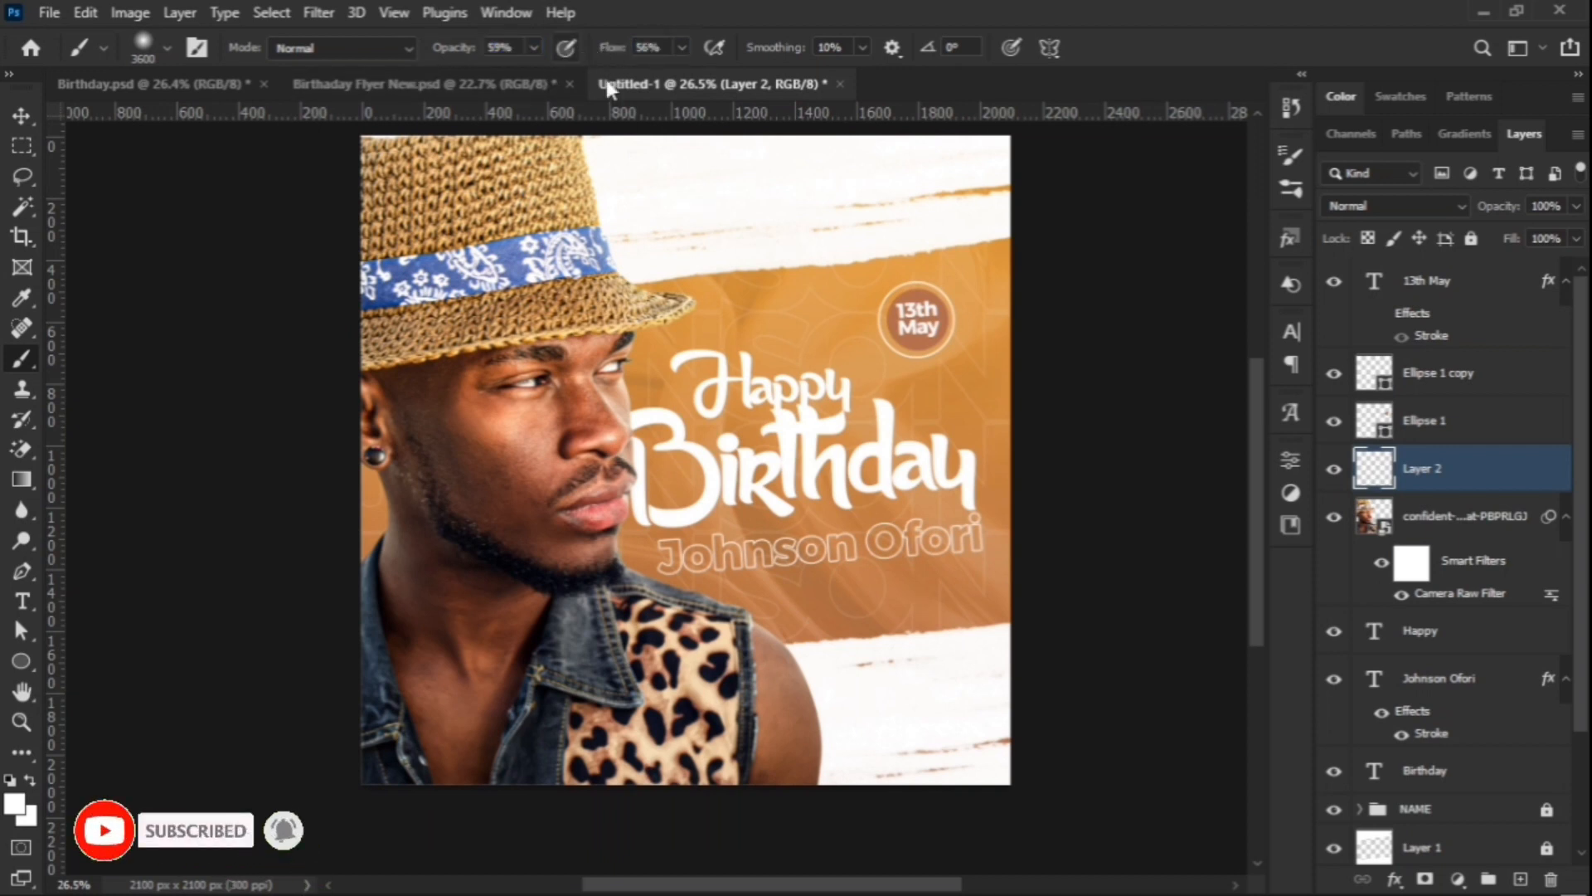
key("bracketleft")
key("bracketleft")
key("bracketleft")
key("bracketleft")
key("bracketleft")
key("bracketleft")
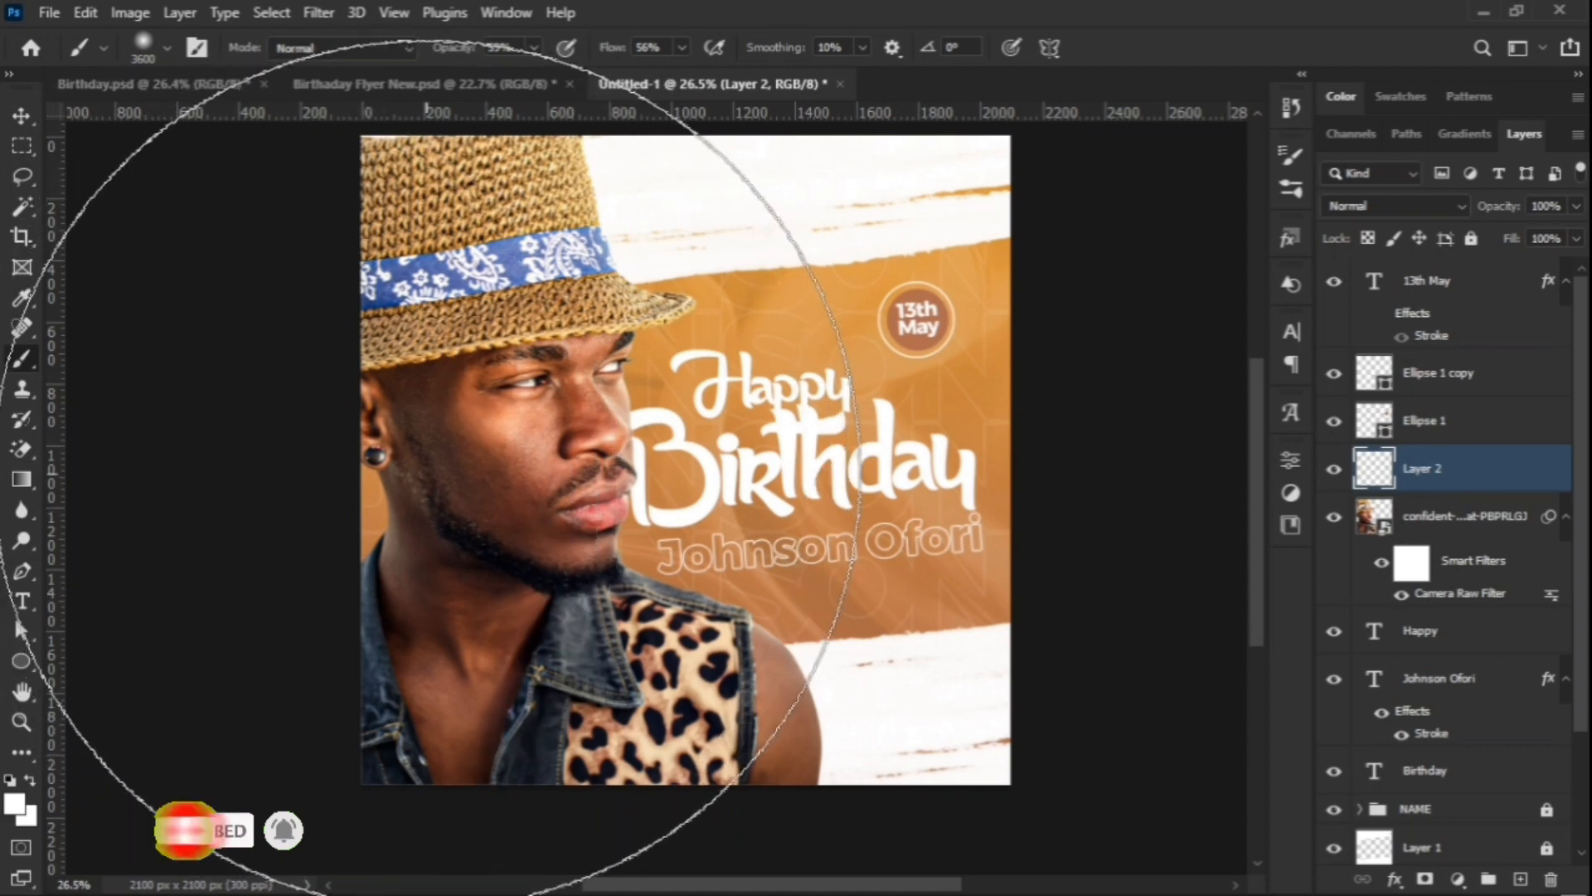
key("bracketleft")
key("bracketleft")
key("bracketleft")
key("bracketleft")
key("bracketleft")
key("bracketleft")
key("bracketleft")
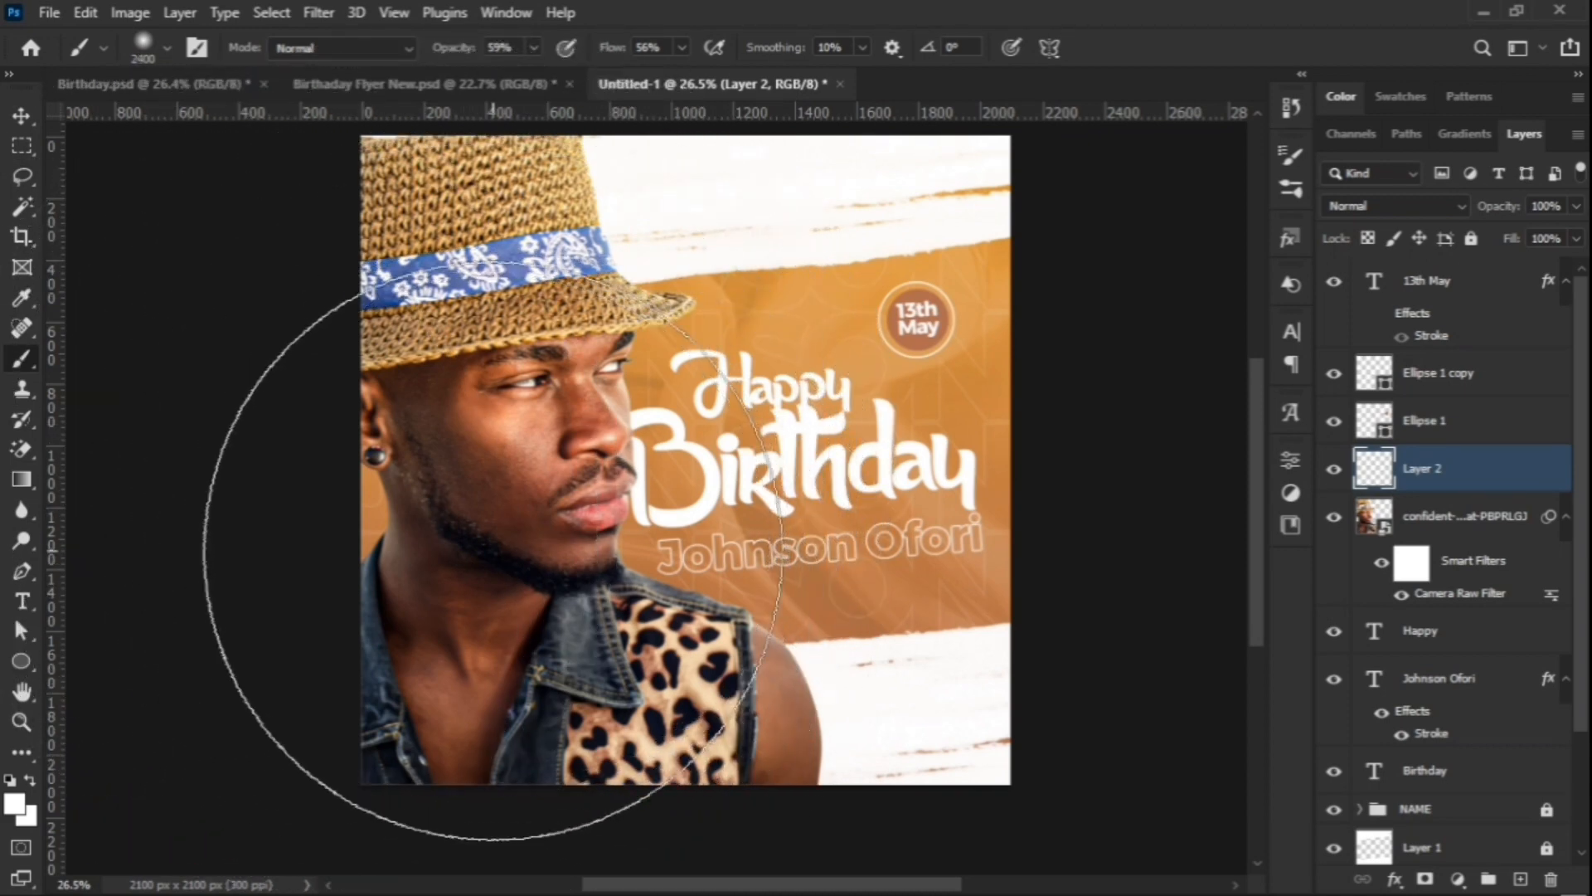
key("bracketright")
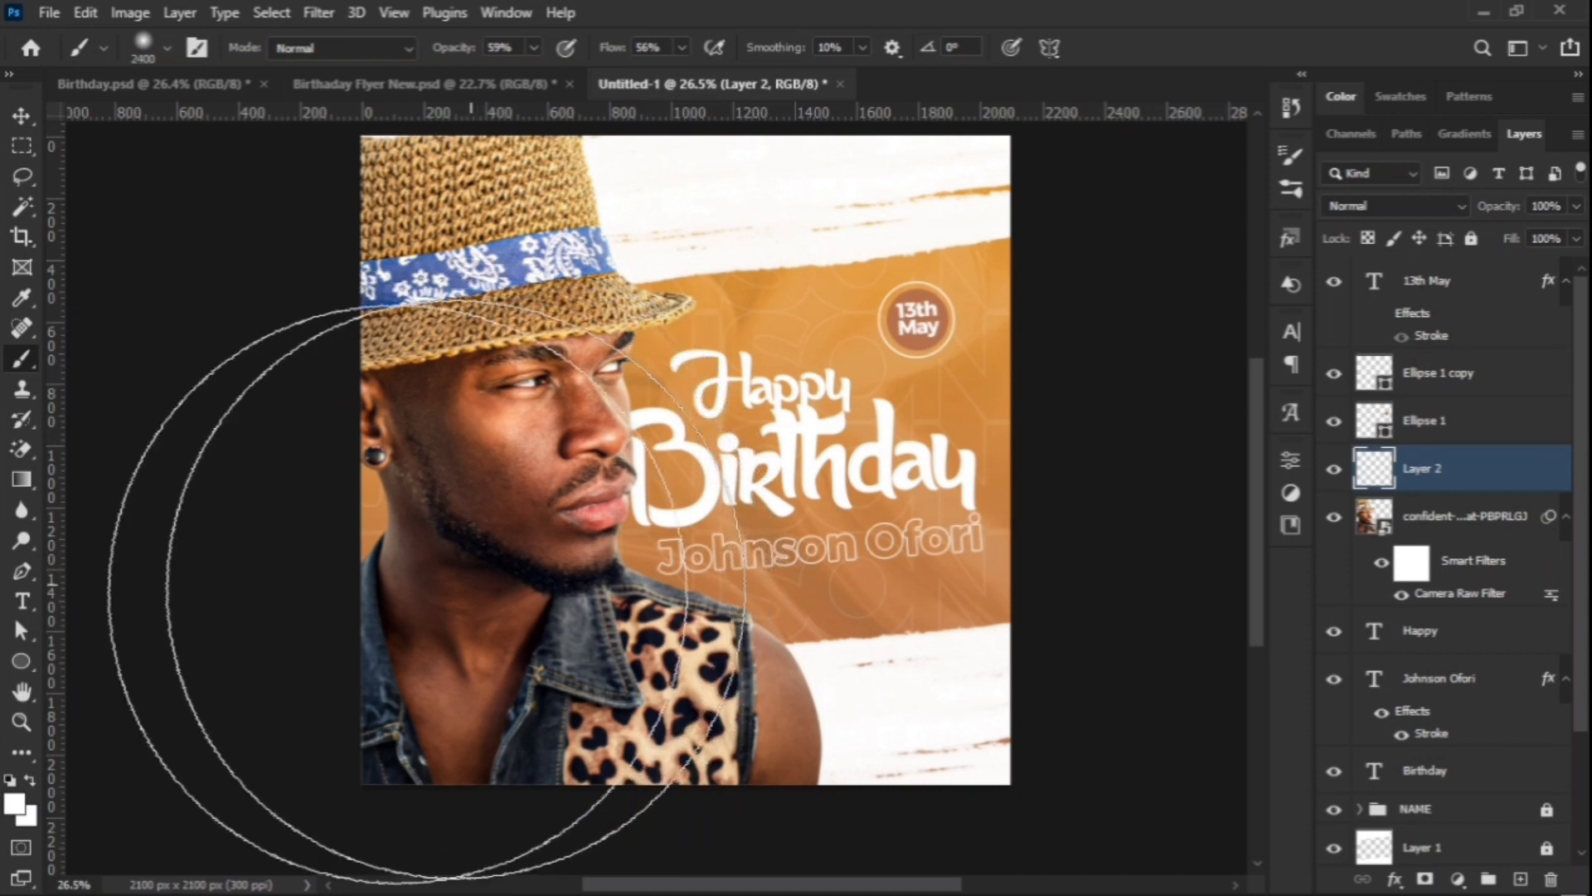
left_click(14, 802)
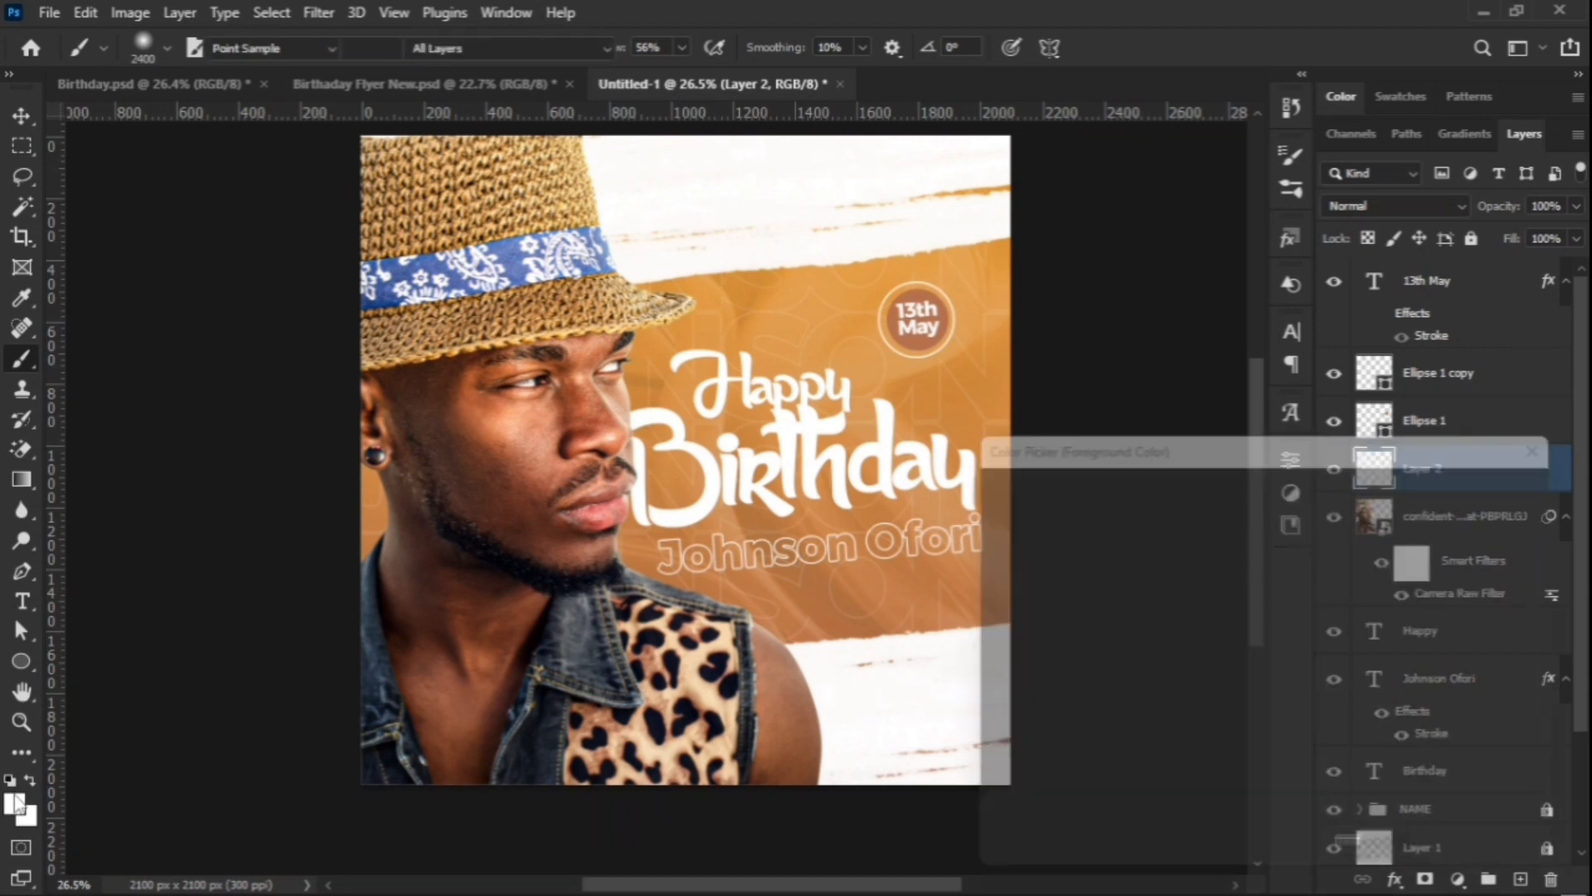
Step: Sample the man's facial skin tone and brighten it to orange ff823f as the painting colour
left_click(514, 403)
left_click(526, 394)
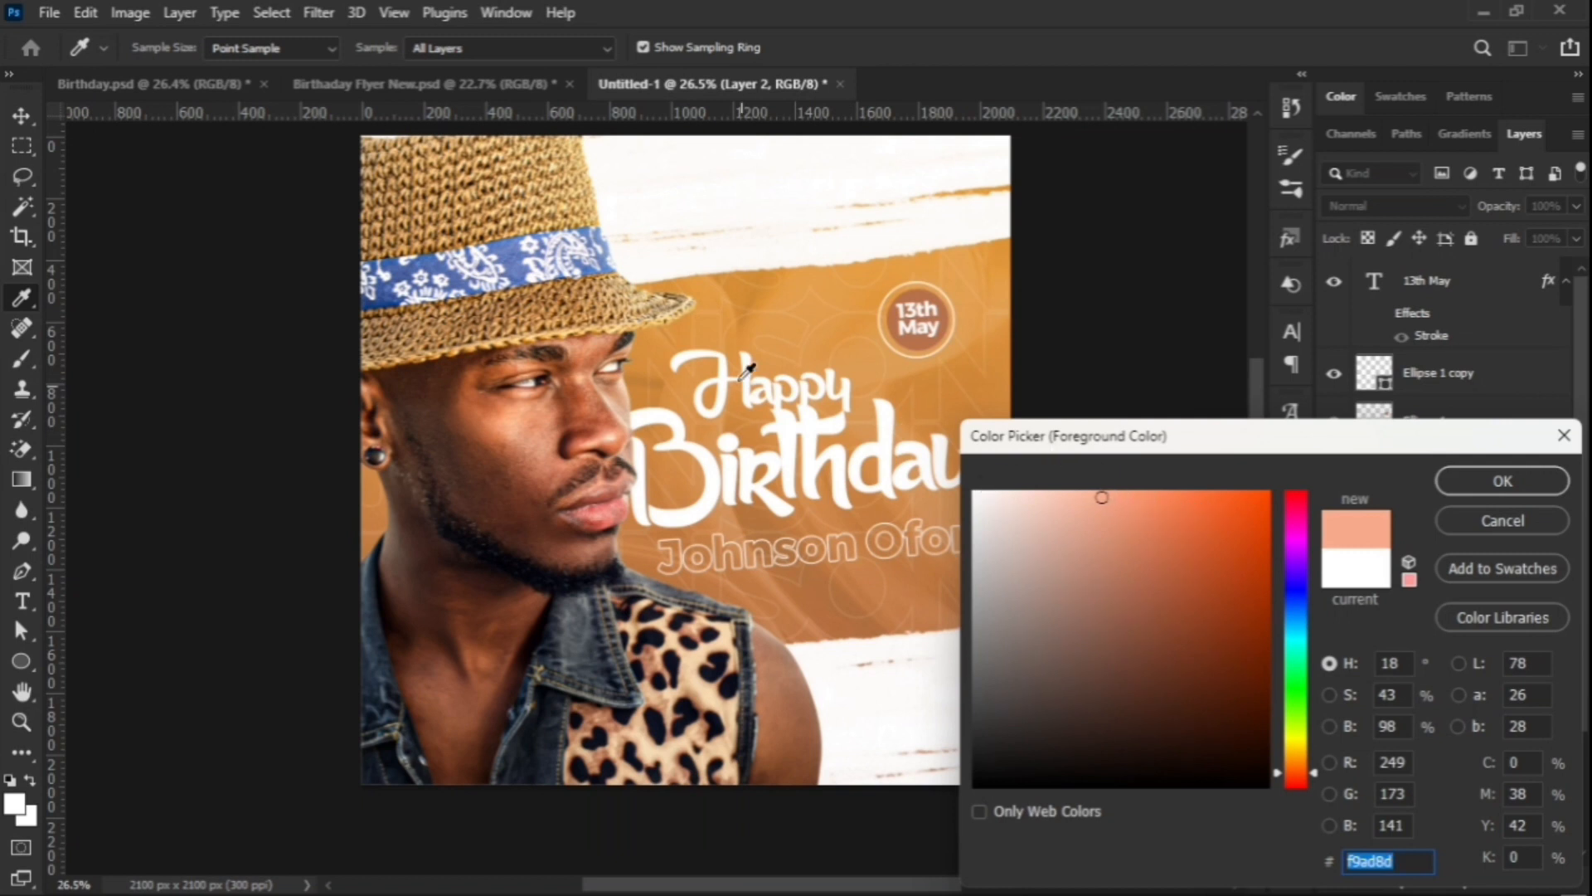
left_click(484, 381)
left_click(482, 378)
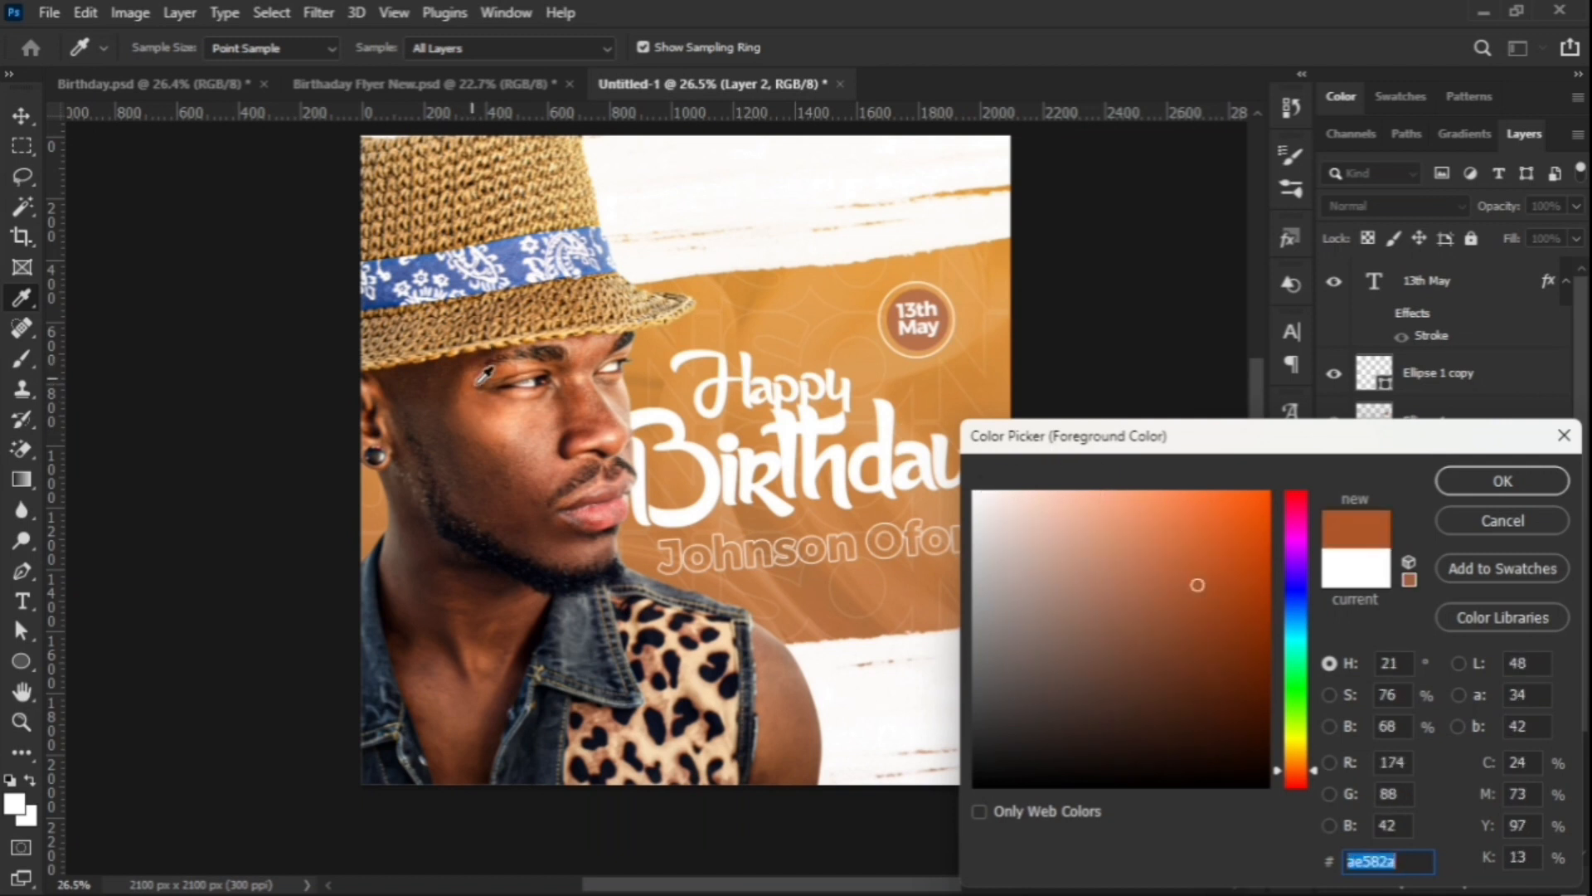
left_click_drag(1220, 511, 1197, 460)
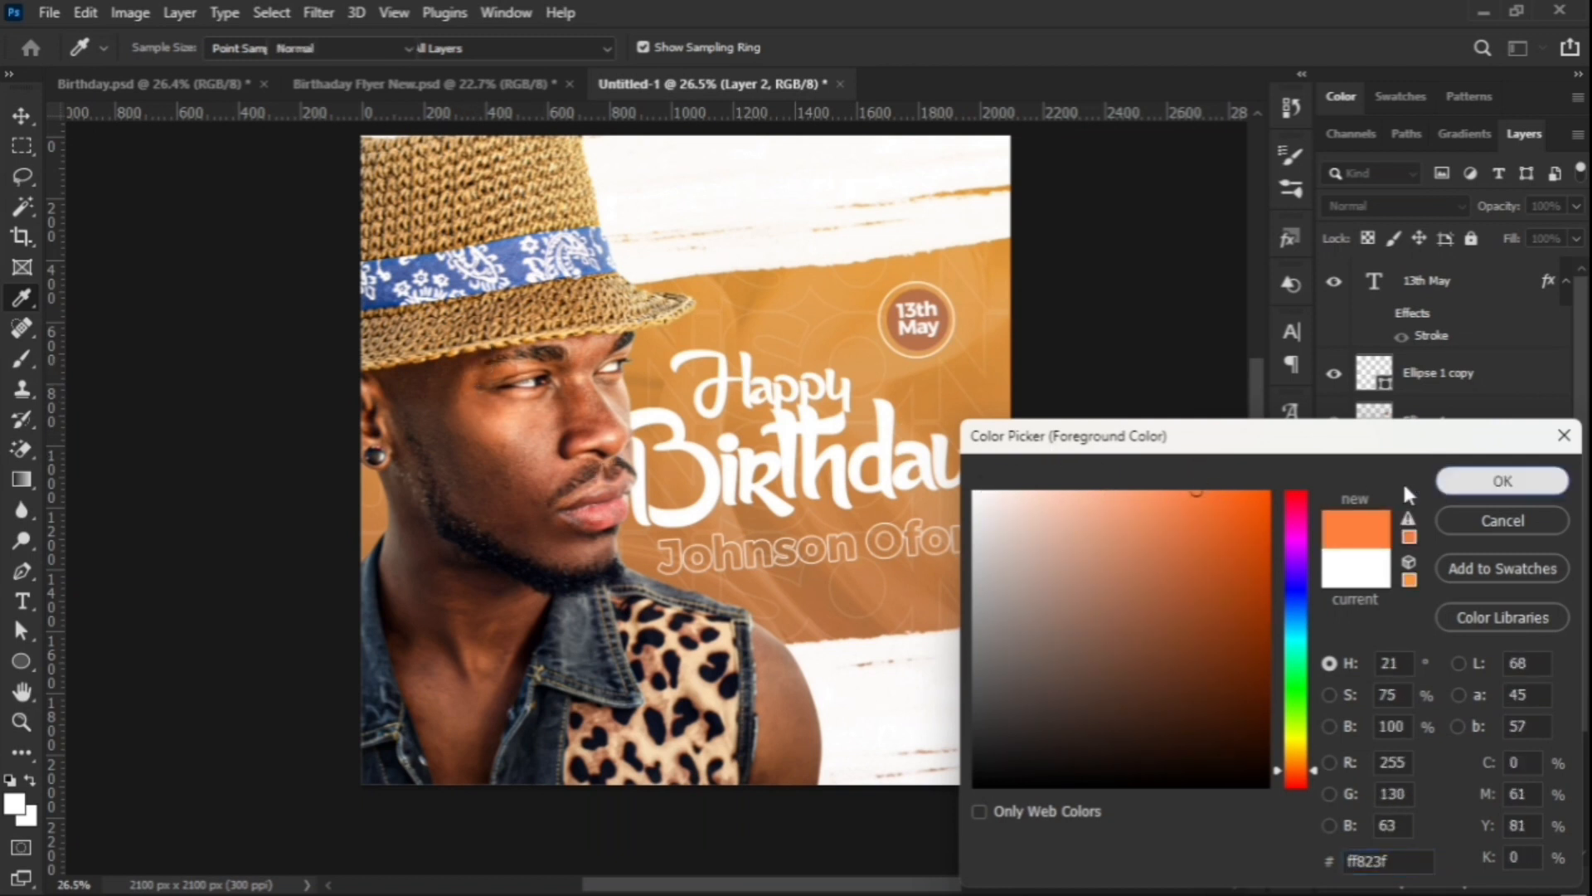
key("Return")
key("b")
left_click(1382, 206)
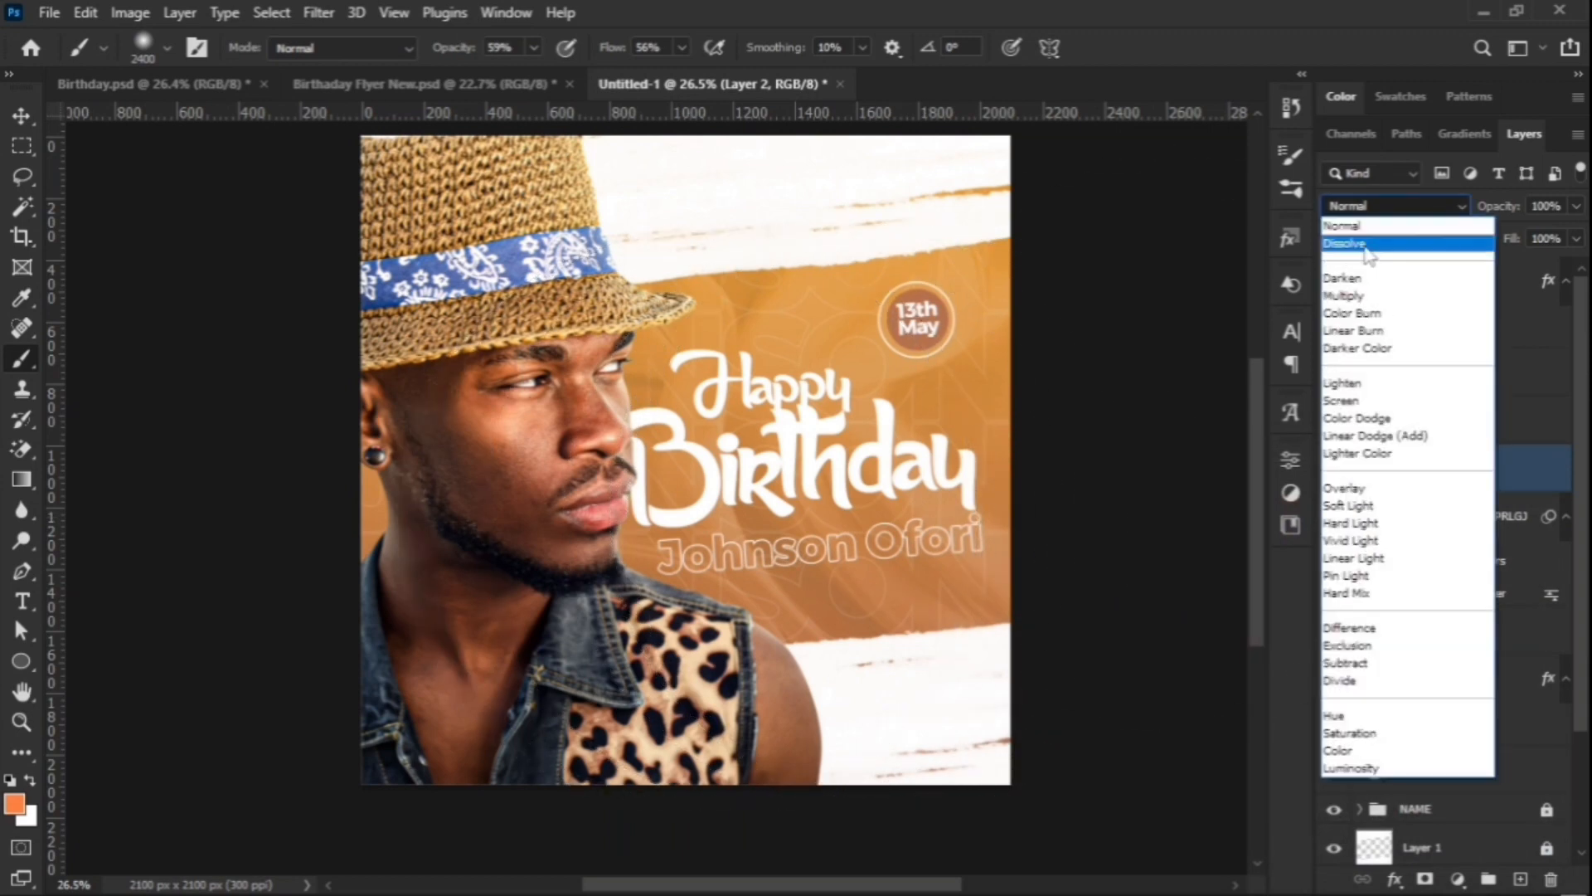
Step: Set Layer 2 to Screen and paint large orange glow dabs on the left and lower right
left_click(1353, 412)
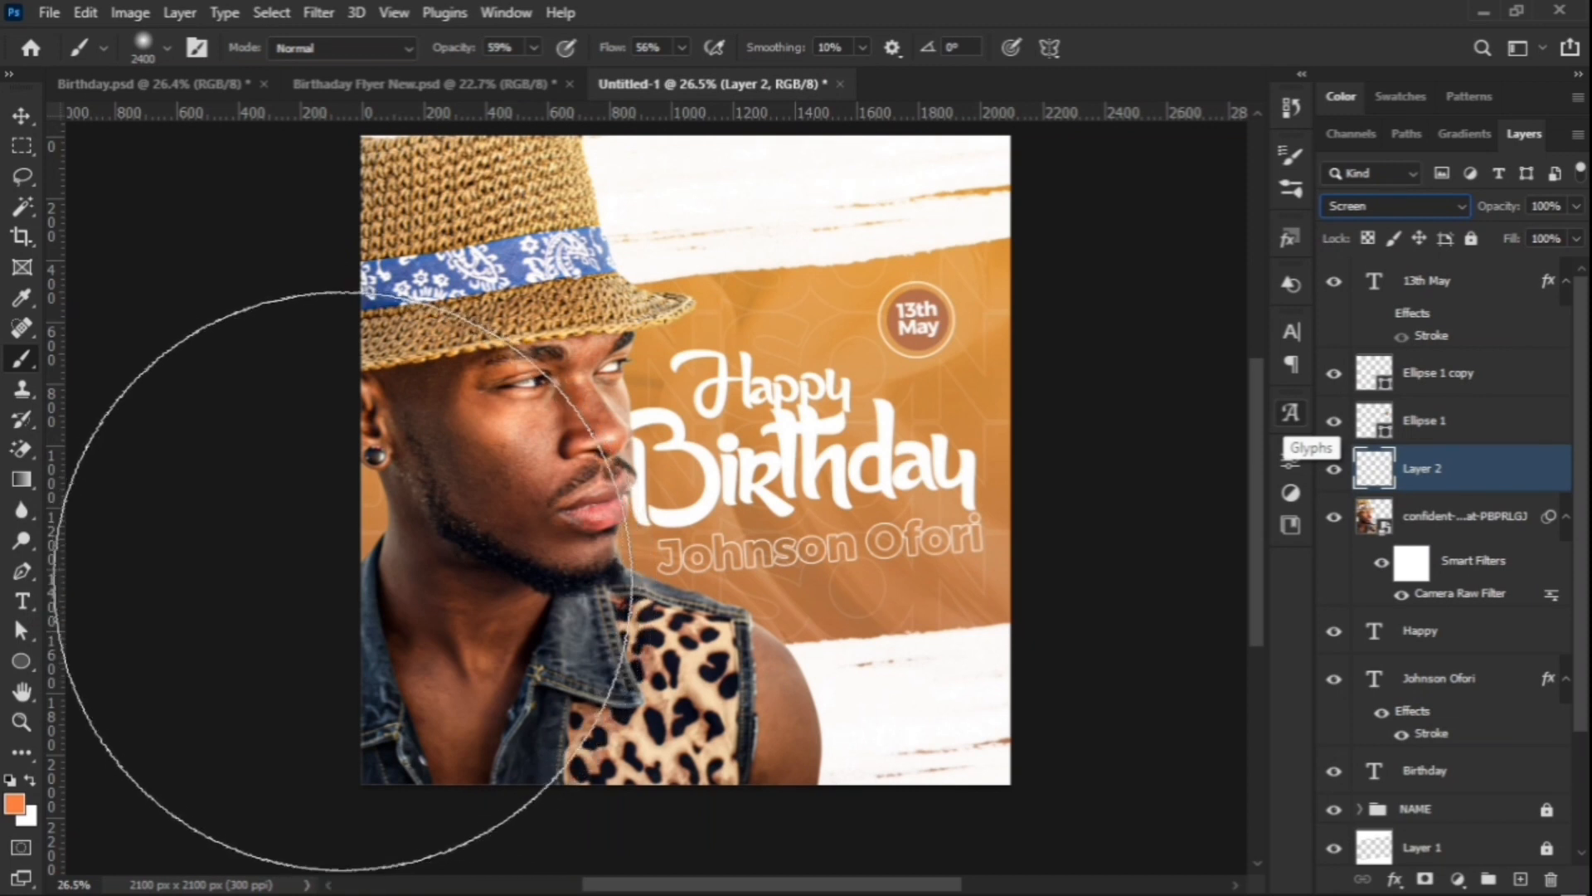
left_click(334, 540)
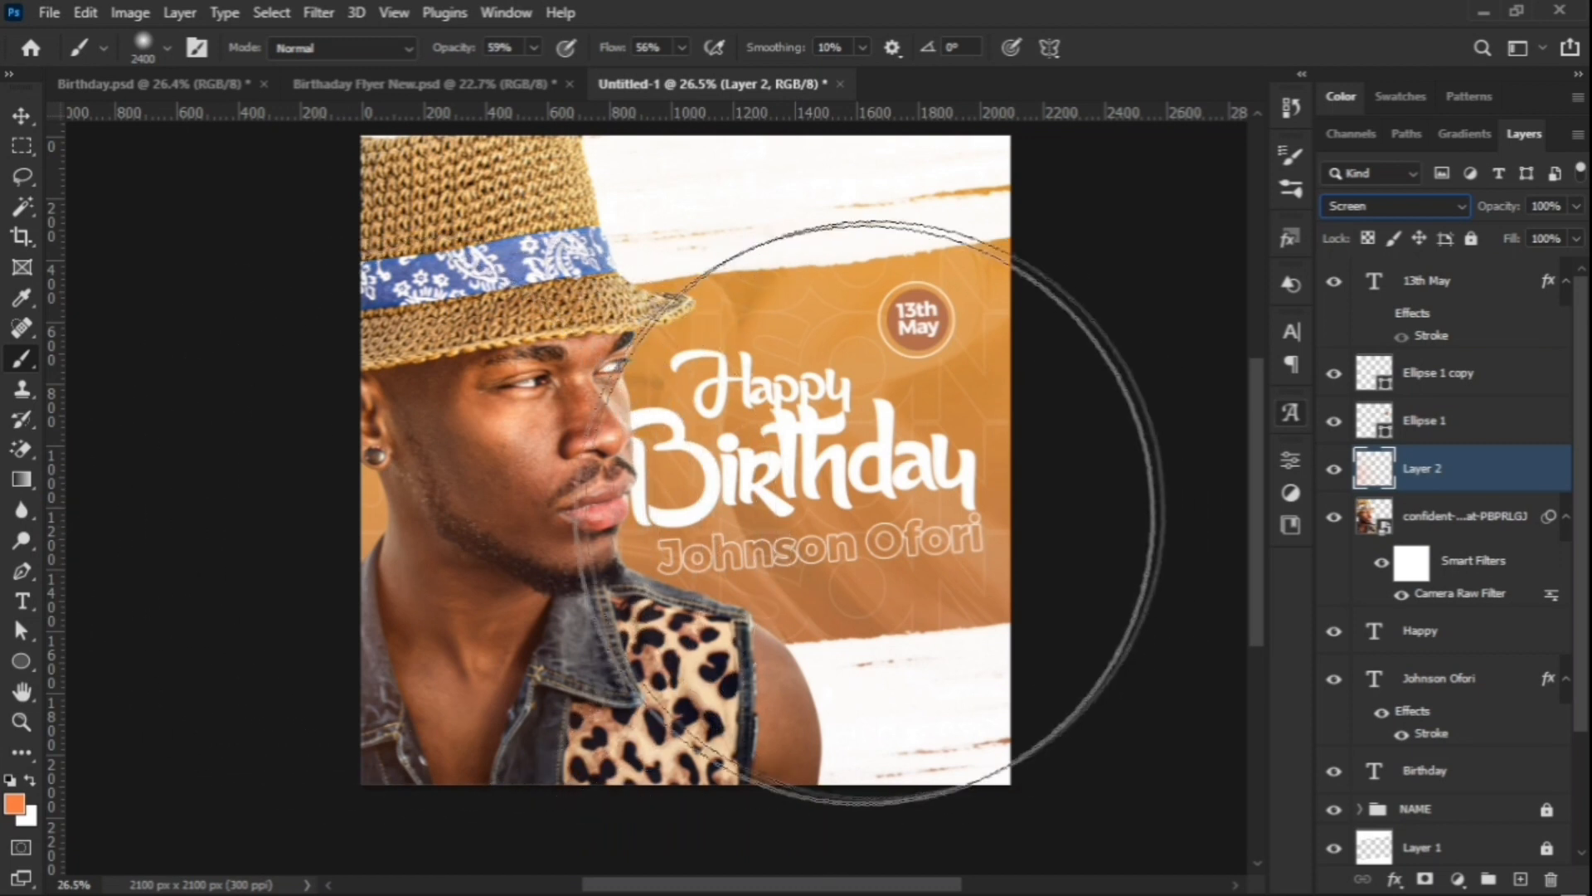
left_click(862, 637)
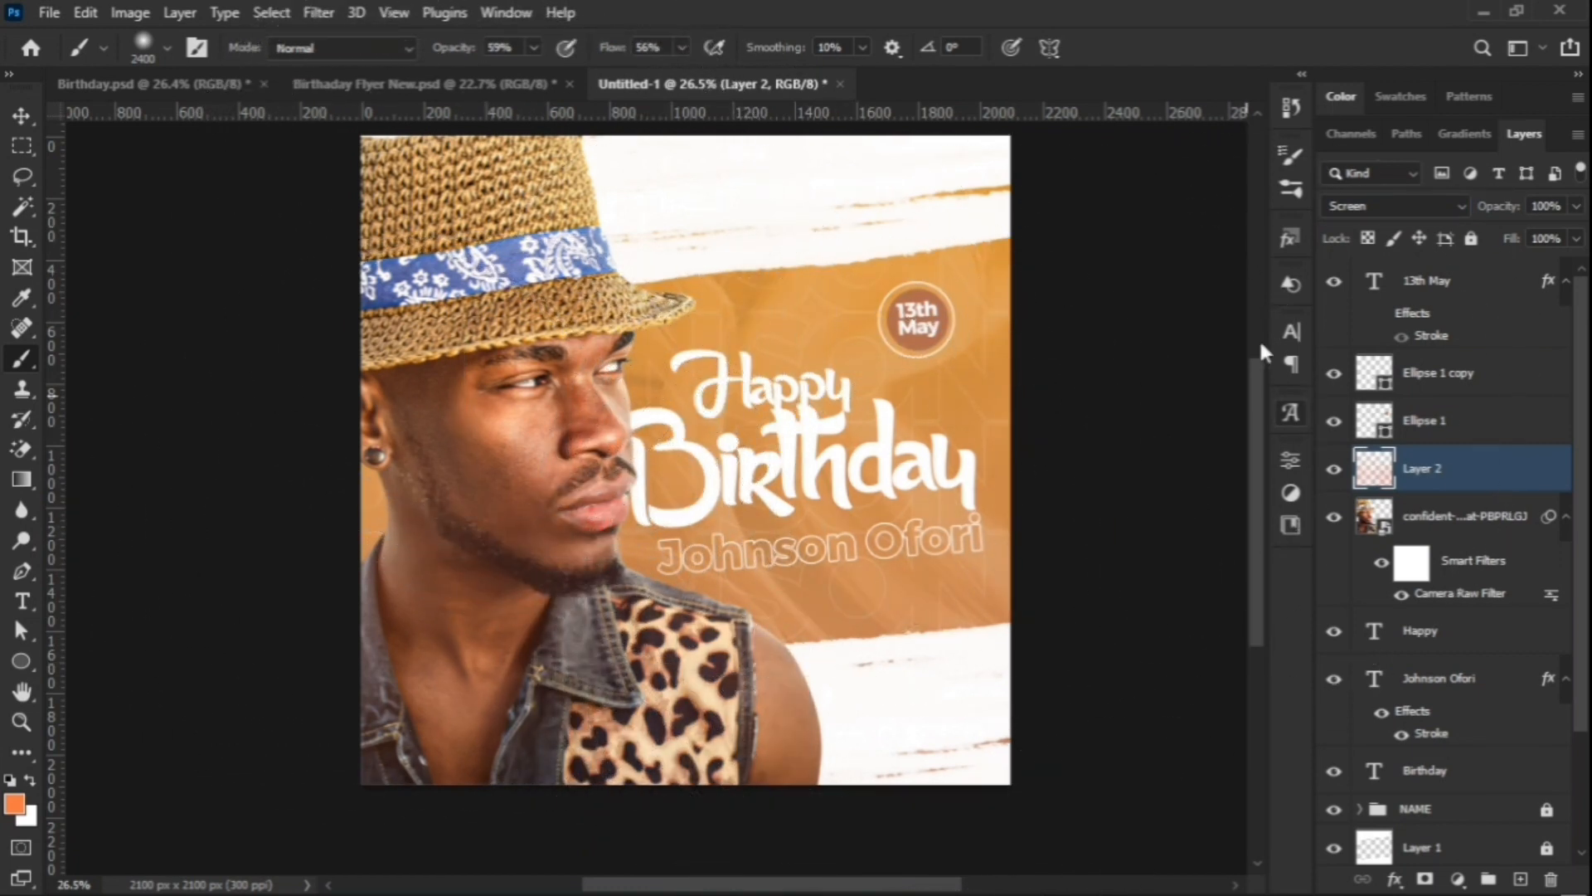
scroll(461, 439, "down", 1)
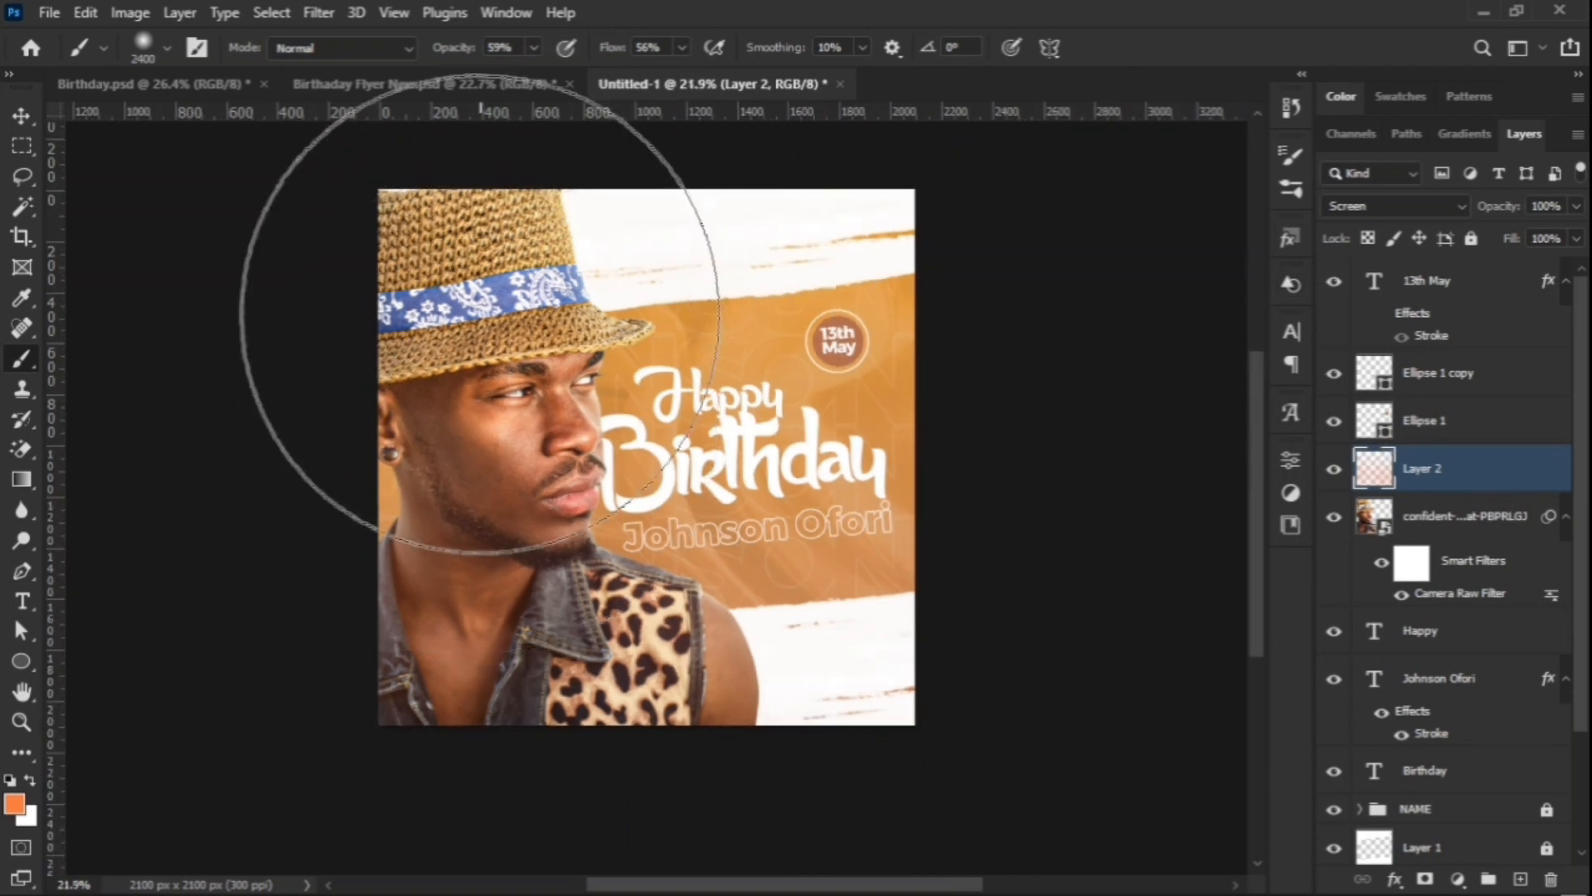
Step: Shrink the brush to 1600 and paint orange glow over the neck, jaw and leopard shirt
key("bracketleft")
key("bracketleft")
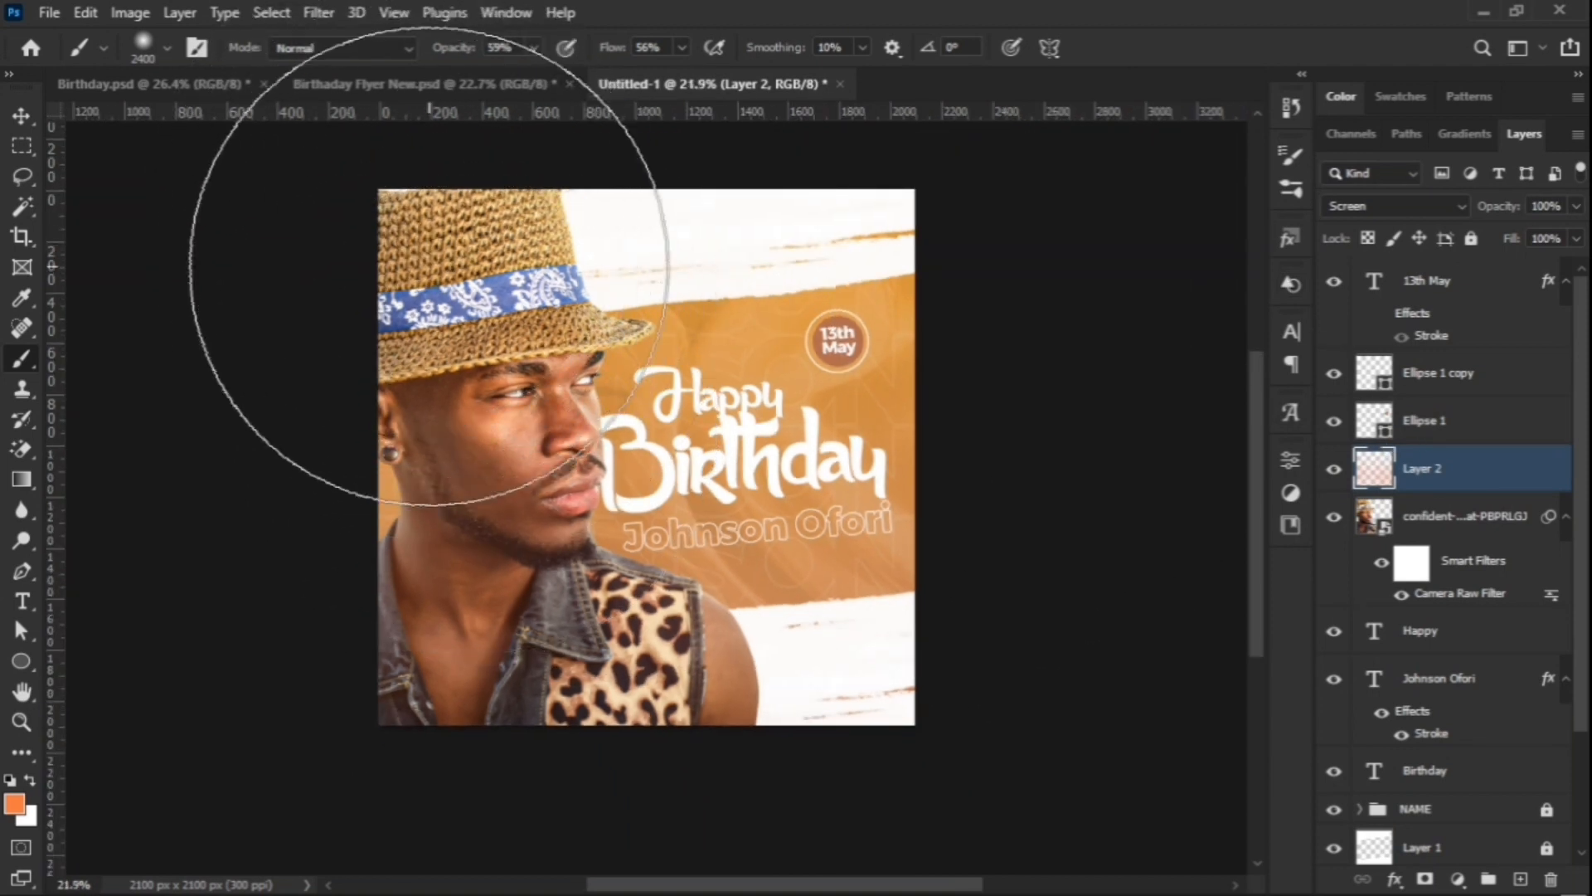
key("bracketleft")
key("bracketleft")
key("bracketleft")
key("bracketleft")
key("bracketleft")
key("bracketleft")
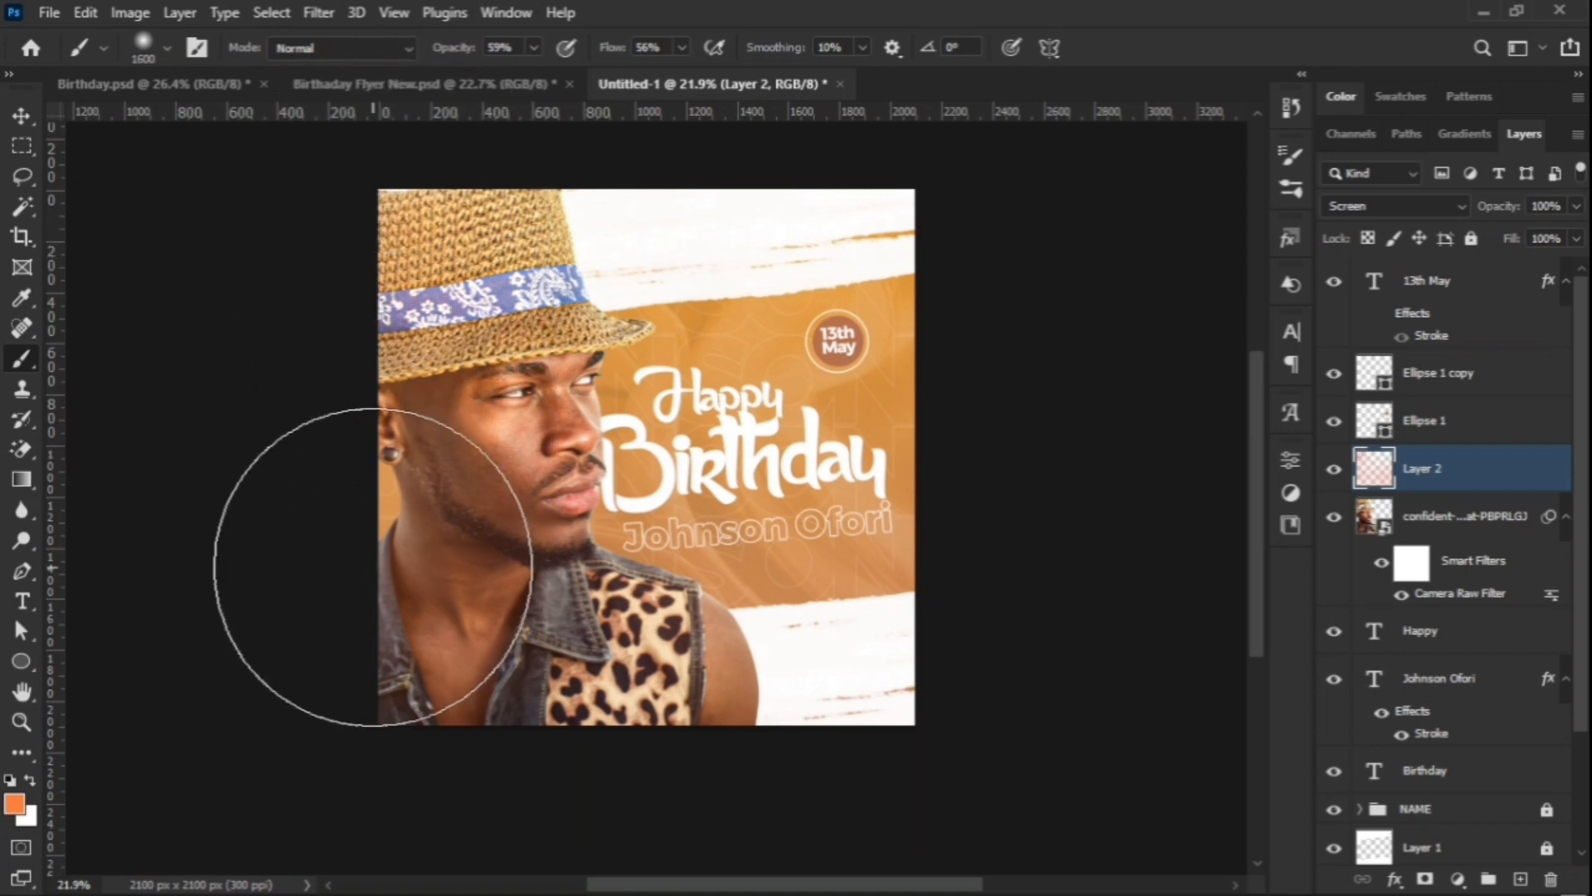
left_click(337, 504)
left_click(339, 507)
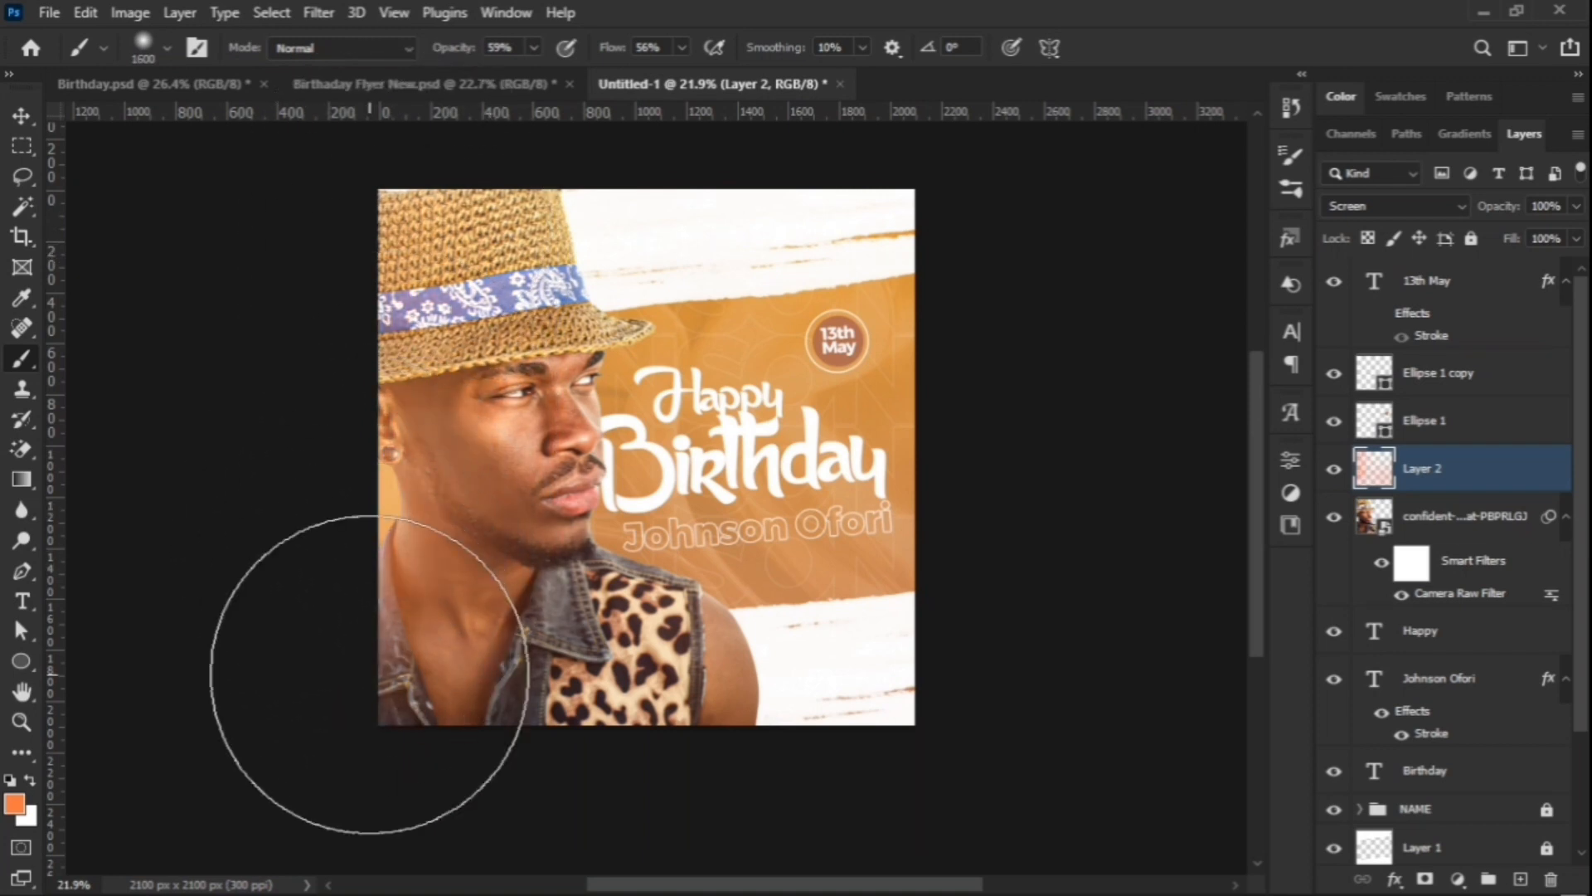
left_click(655, 705)
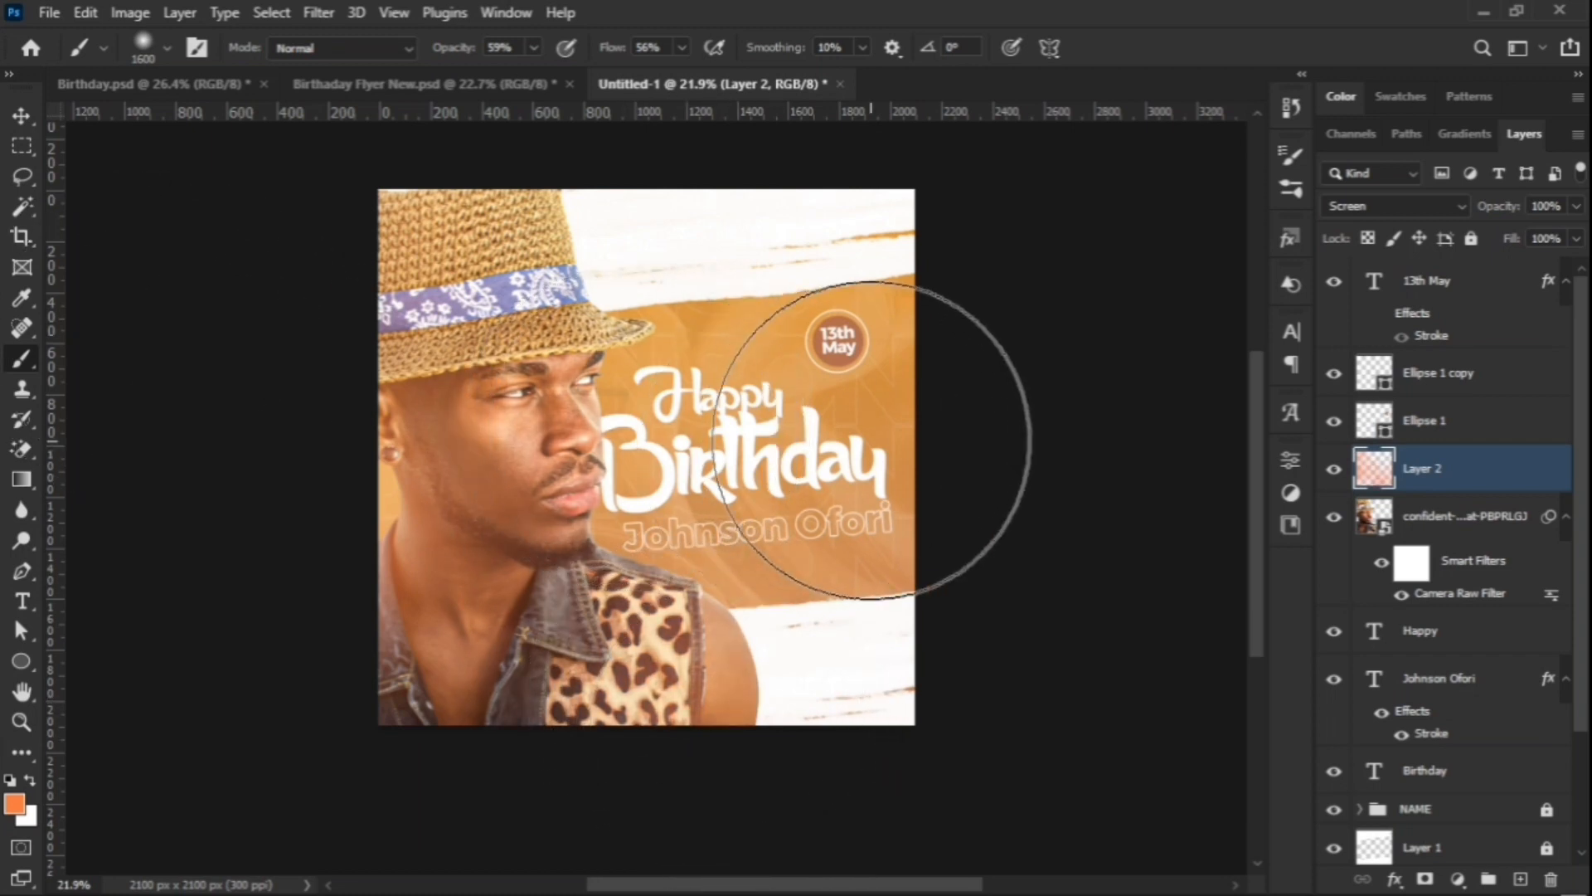
left_click(21, 115)
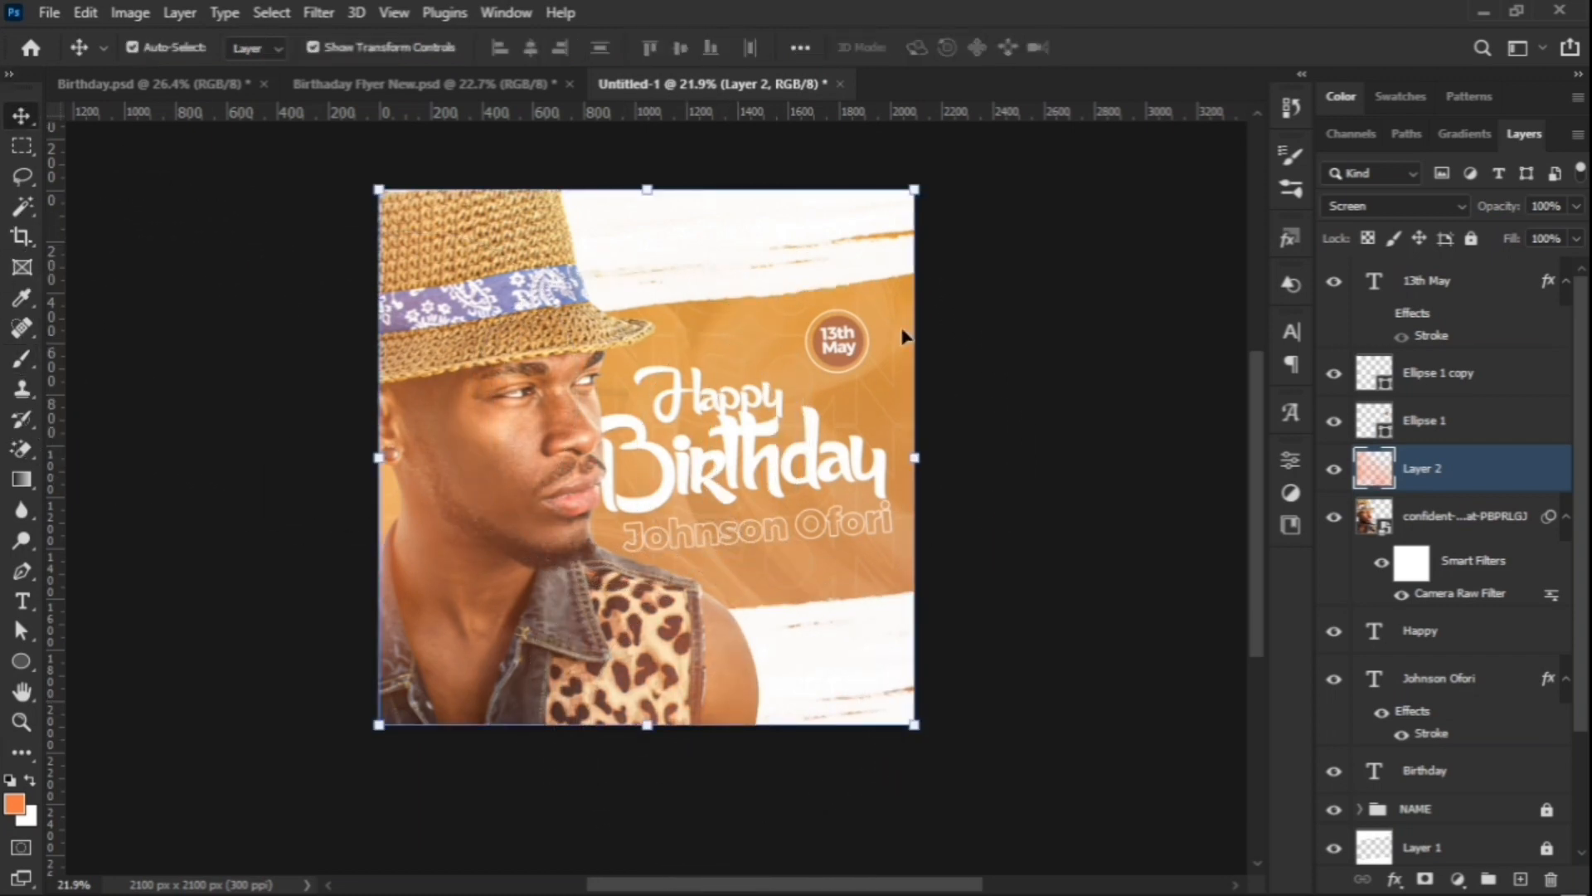
Step: Clip Layer 2's orange glow to the portrait photo, then zoom around to inspect the result
left_click_drag(1407, 493, 1402, 483)
left_click(1413, 495, "alt")
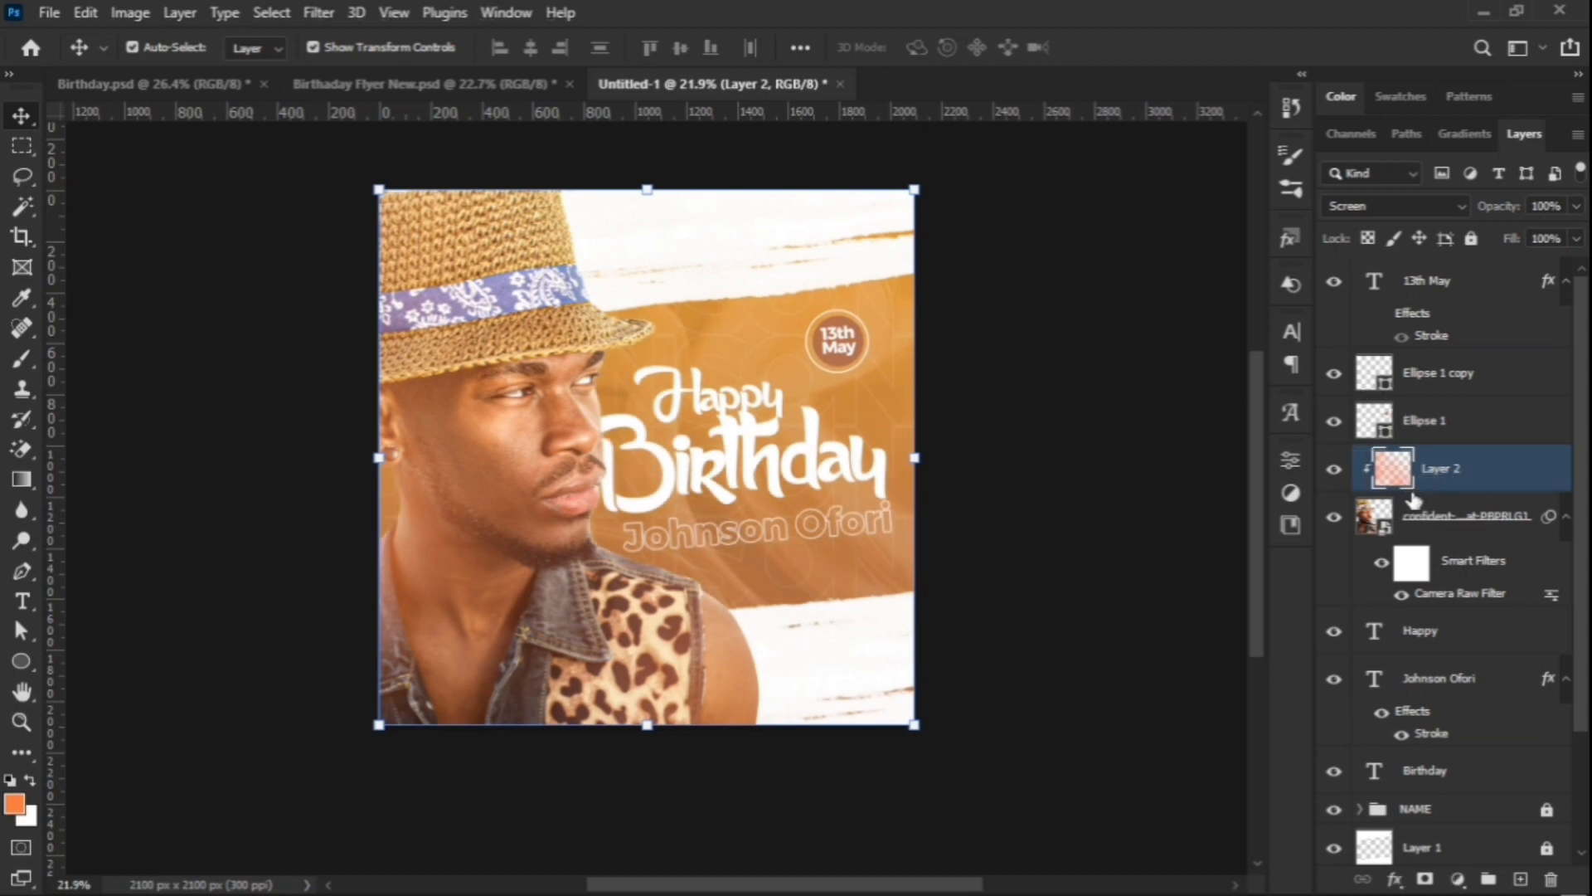
left_click(1064, 590)
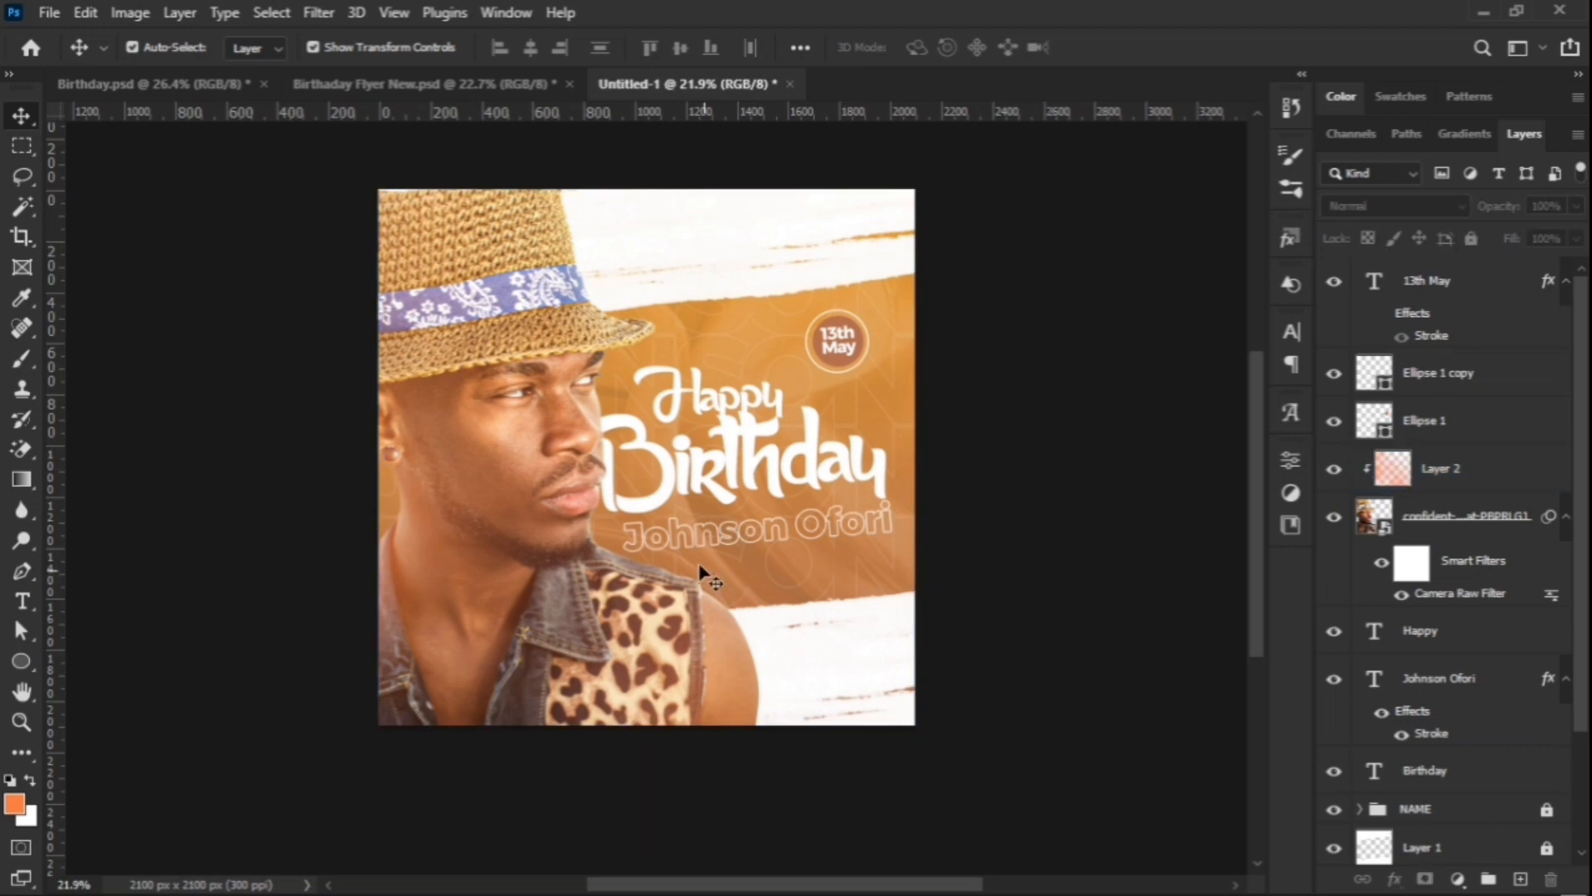
scroll(996, 431, "down", 2)
scroll(489, 498, "up", 4)
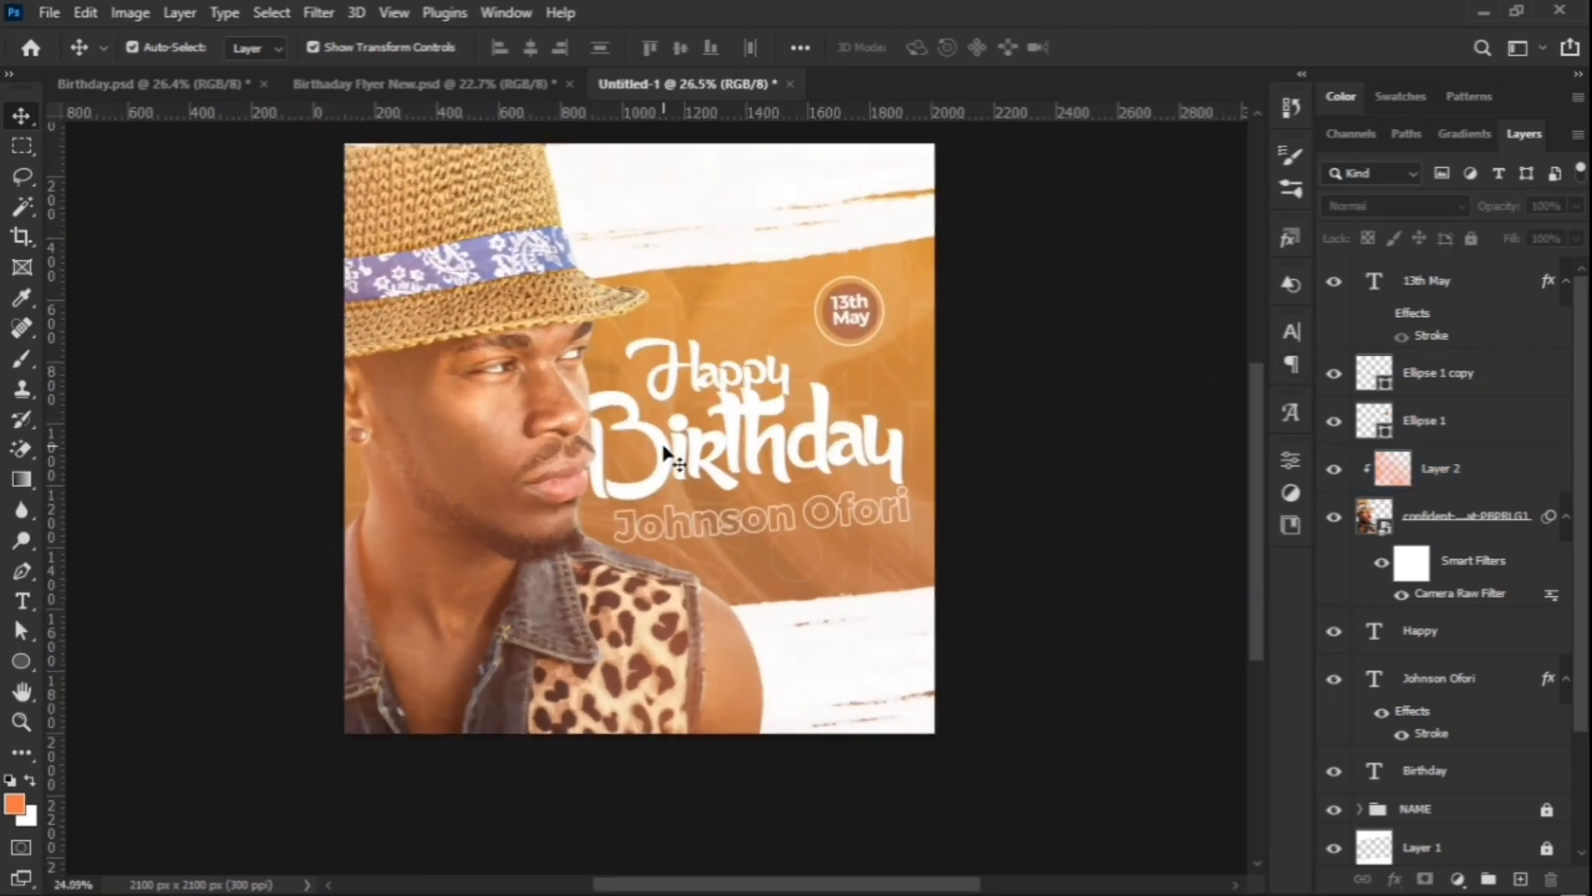
scroll(772, 468, "up", 1)
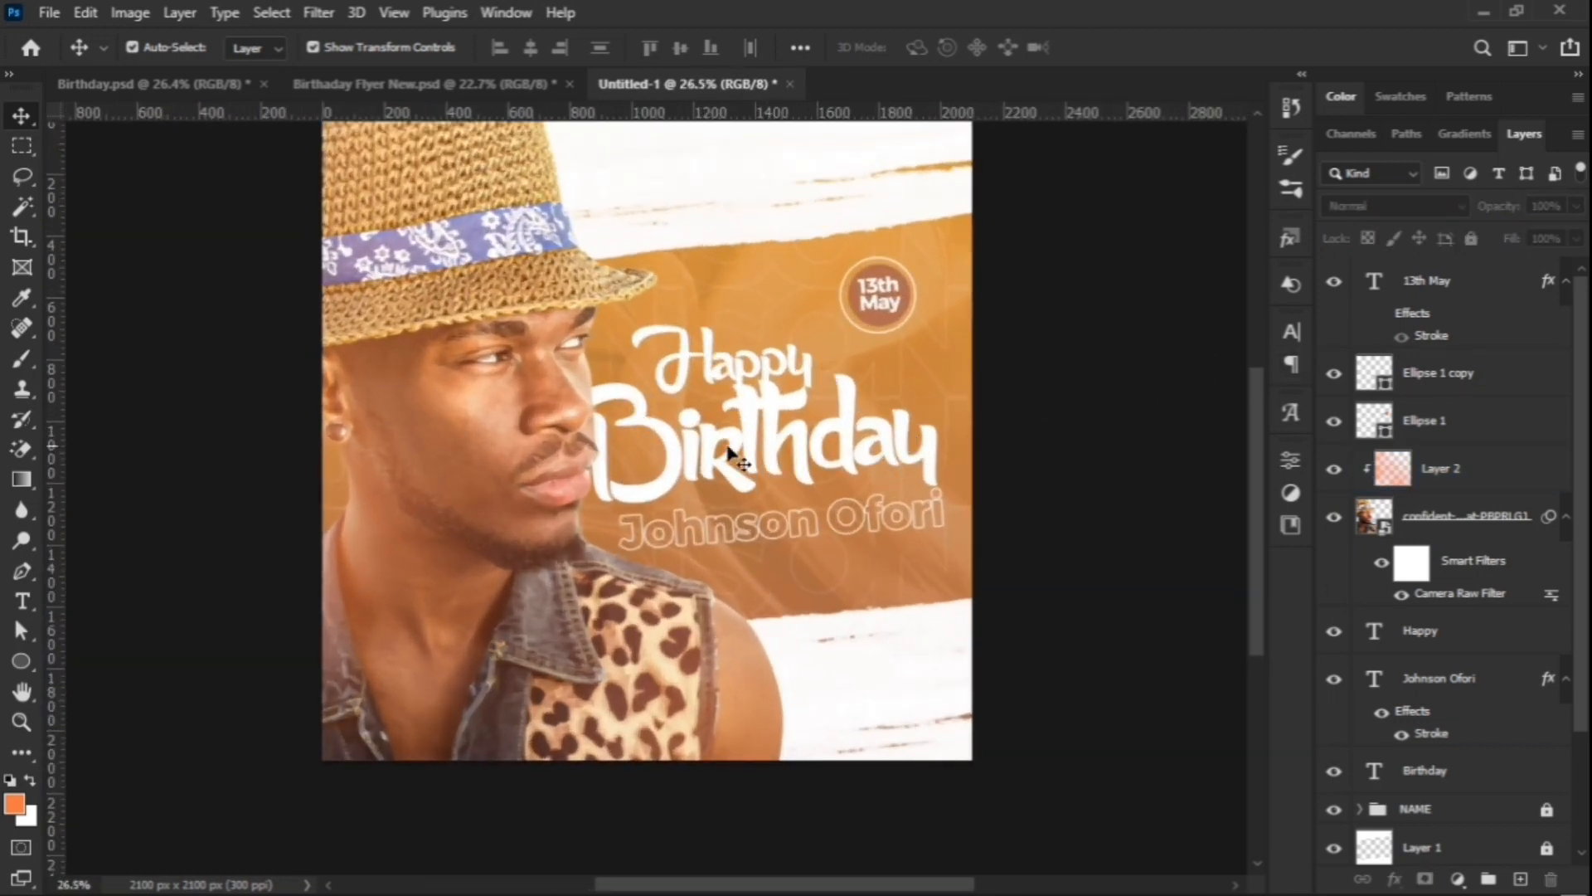
scroll(847, 446, "down", 1)
scroll(854, 440, "up", 2)
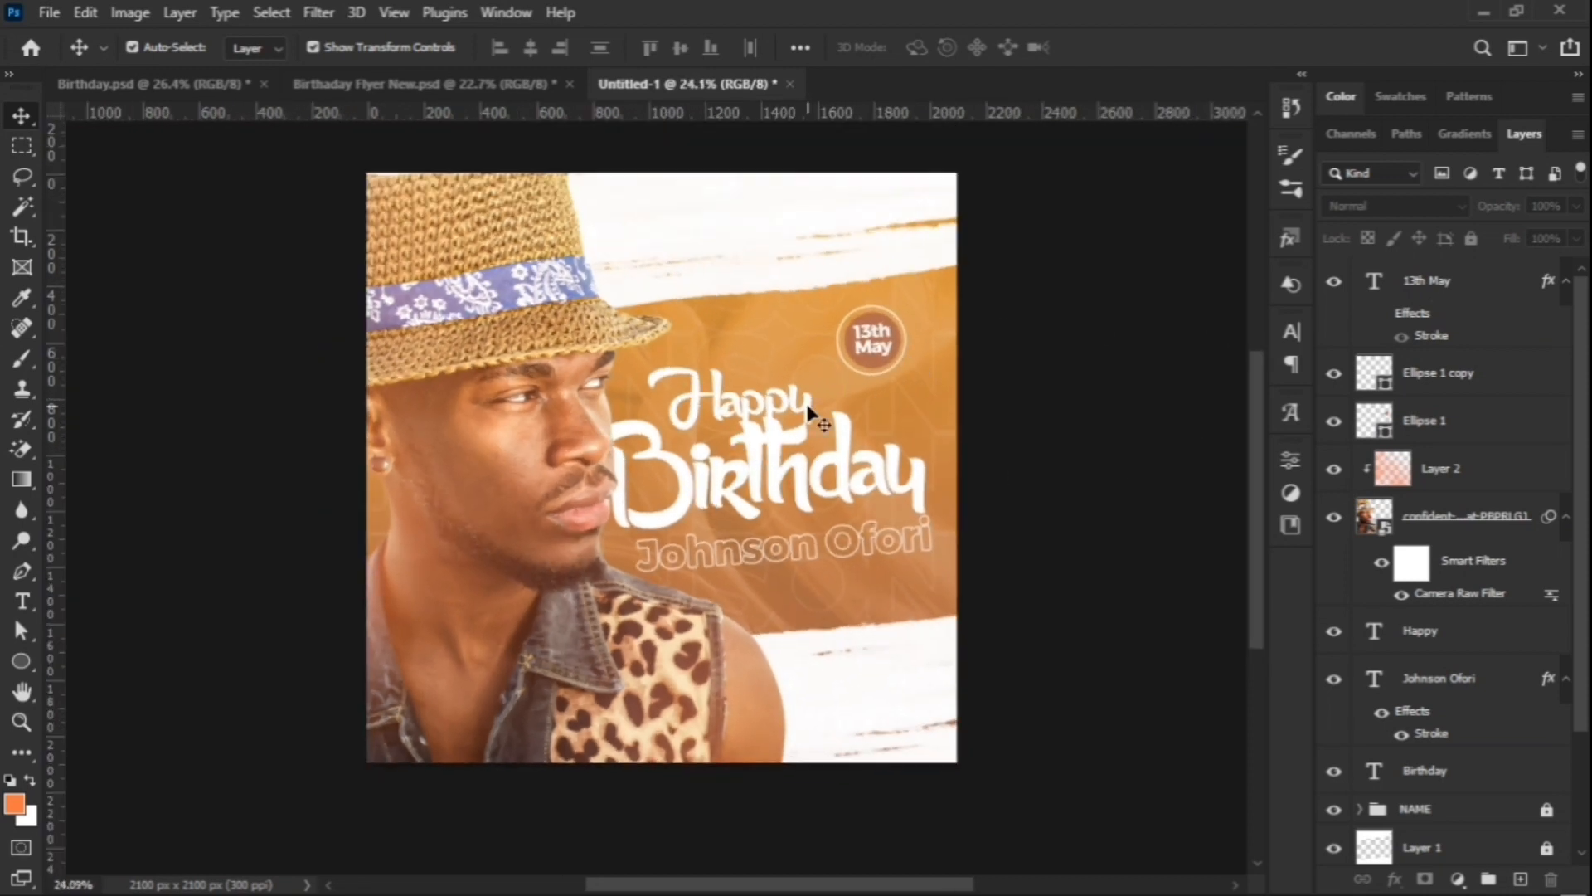
scroll(809, 411, "up", 1)
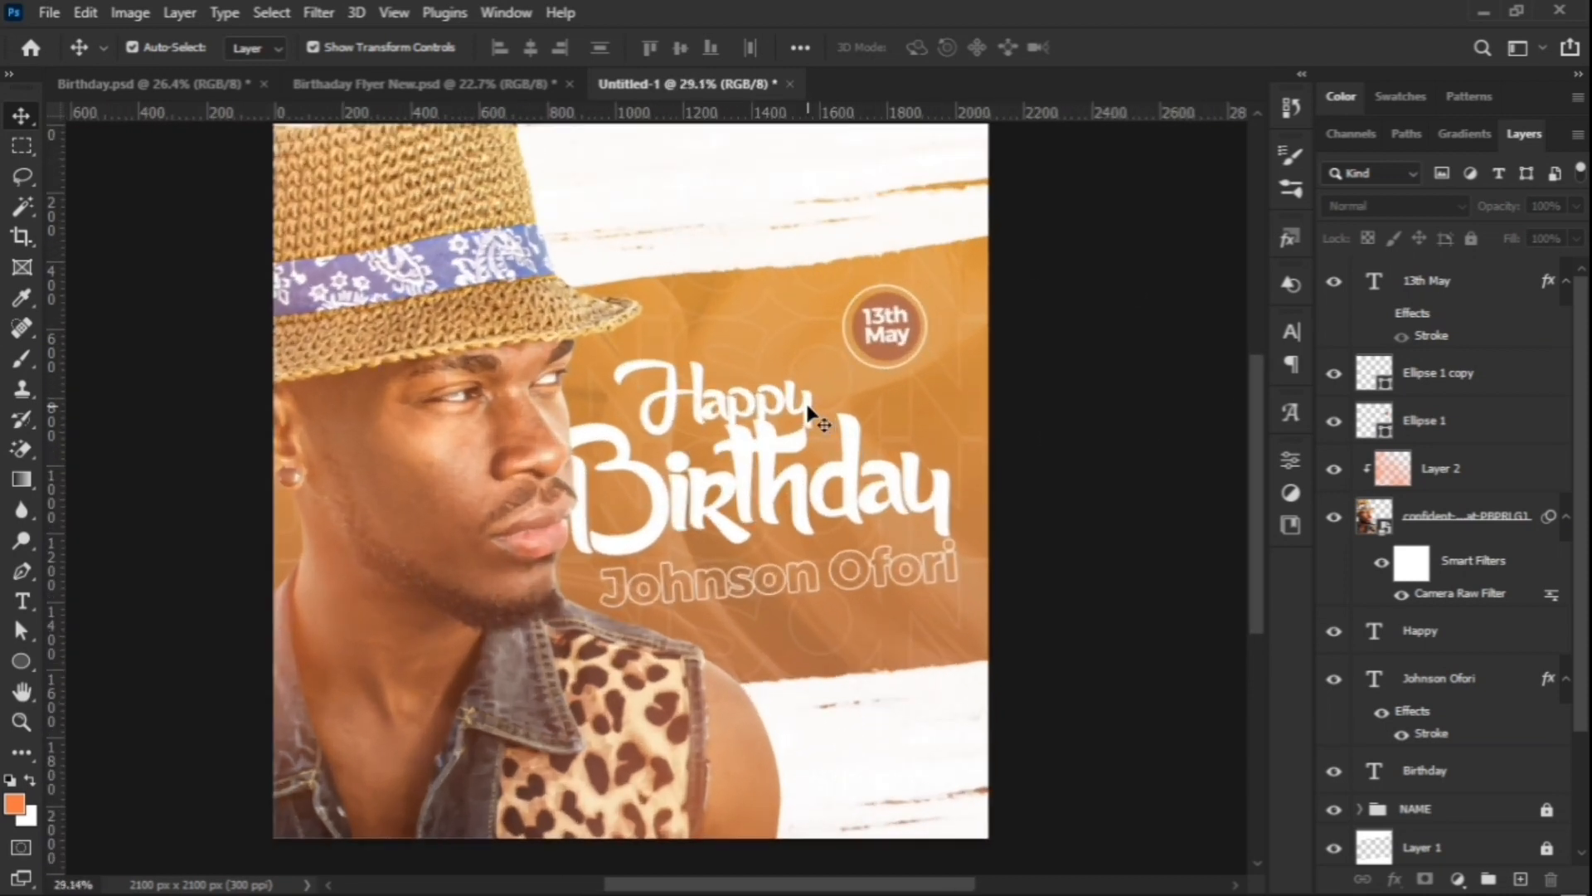
scroll(809, 410, "down", 2)
scroll(371, 468, "up", 2)
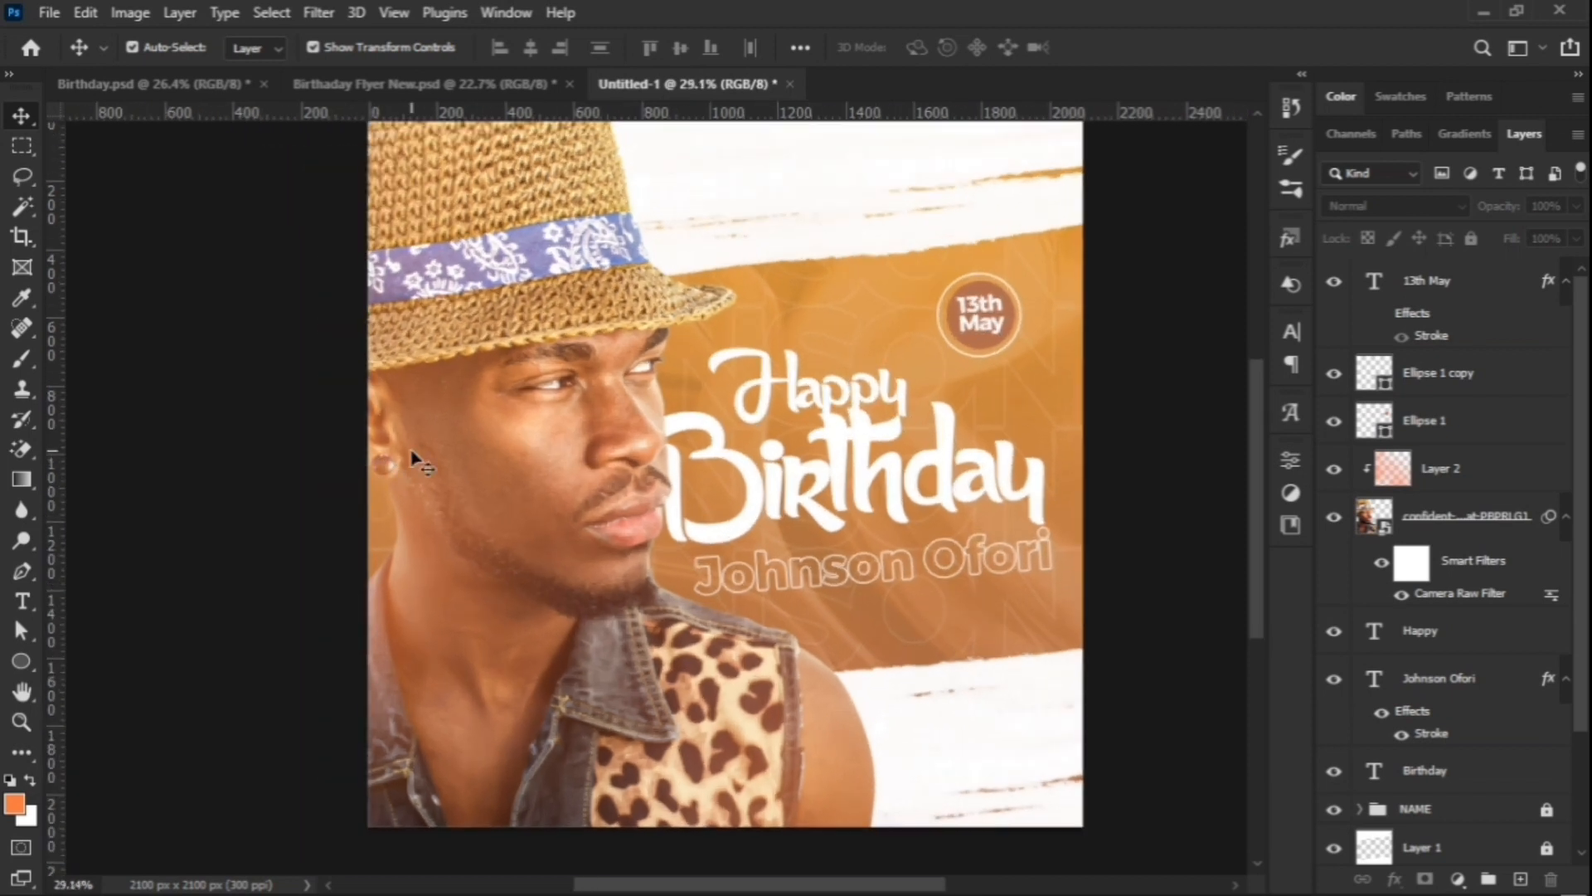
scroll(682, 455, "up", 1)
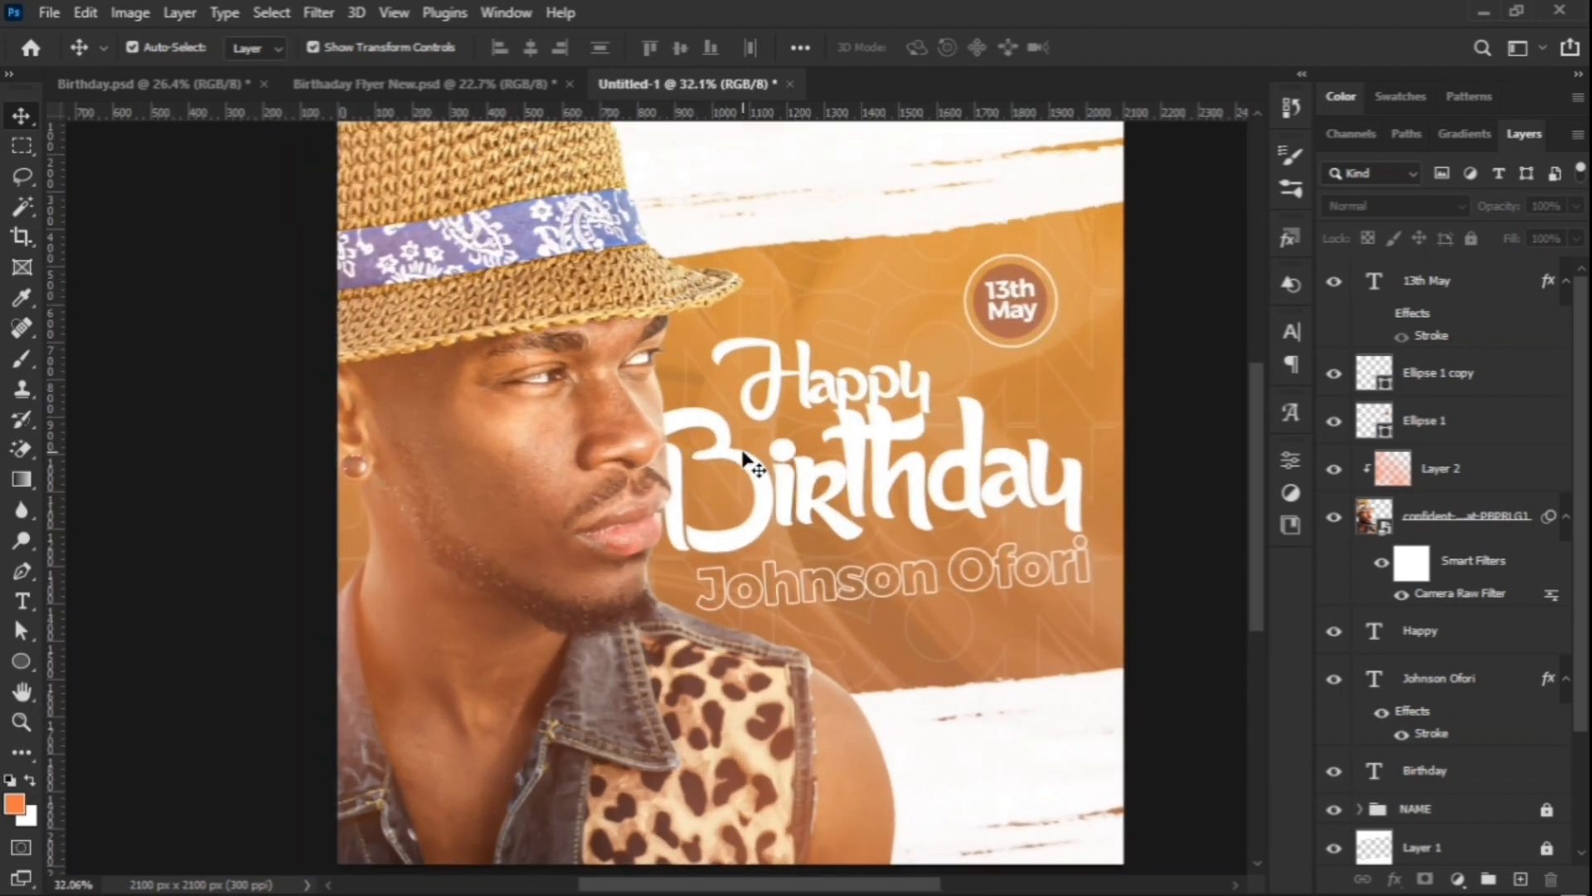
scroll(753, 460, "down", 2)
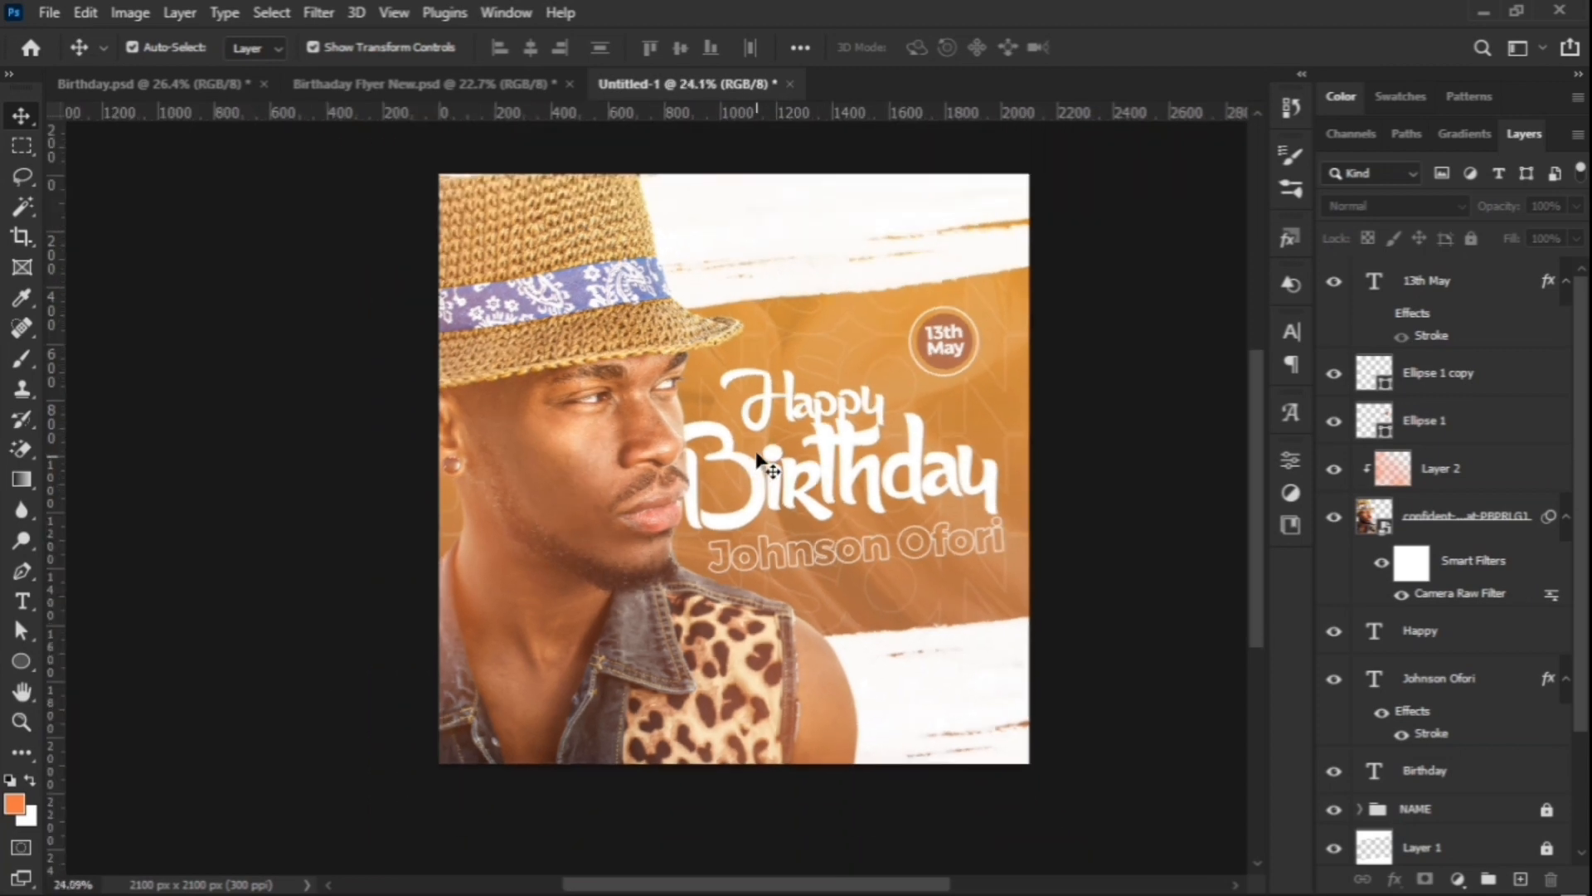
scroll(758, 452, "up", 1)
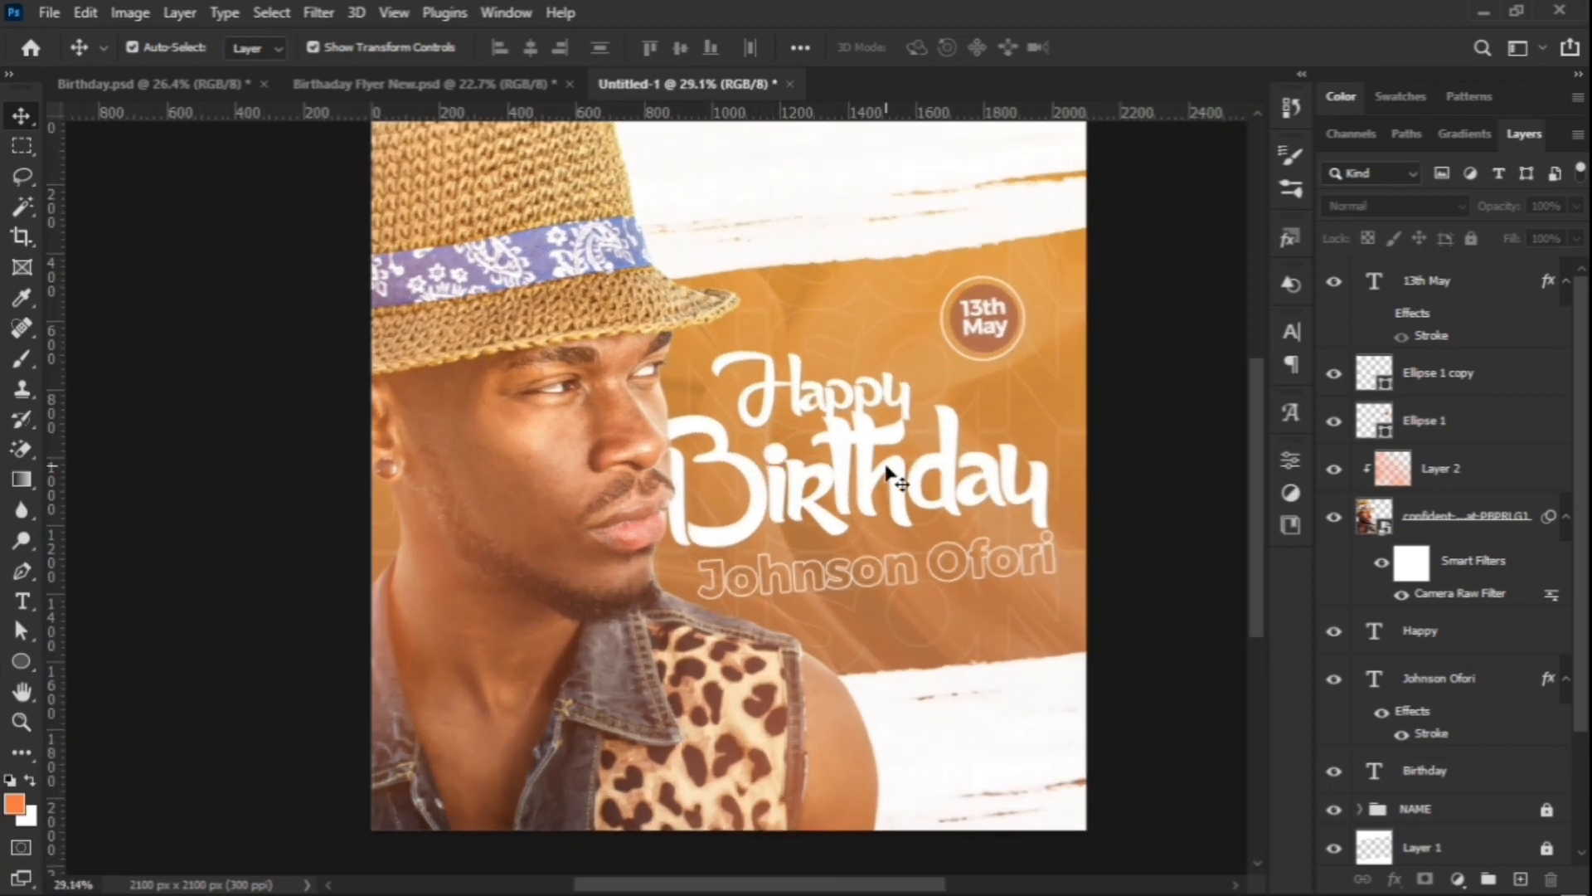
scroll(895, 472, "up", 1)
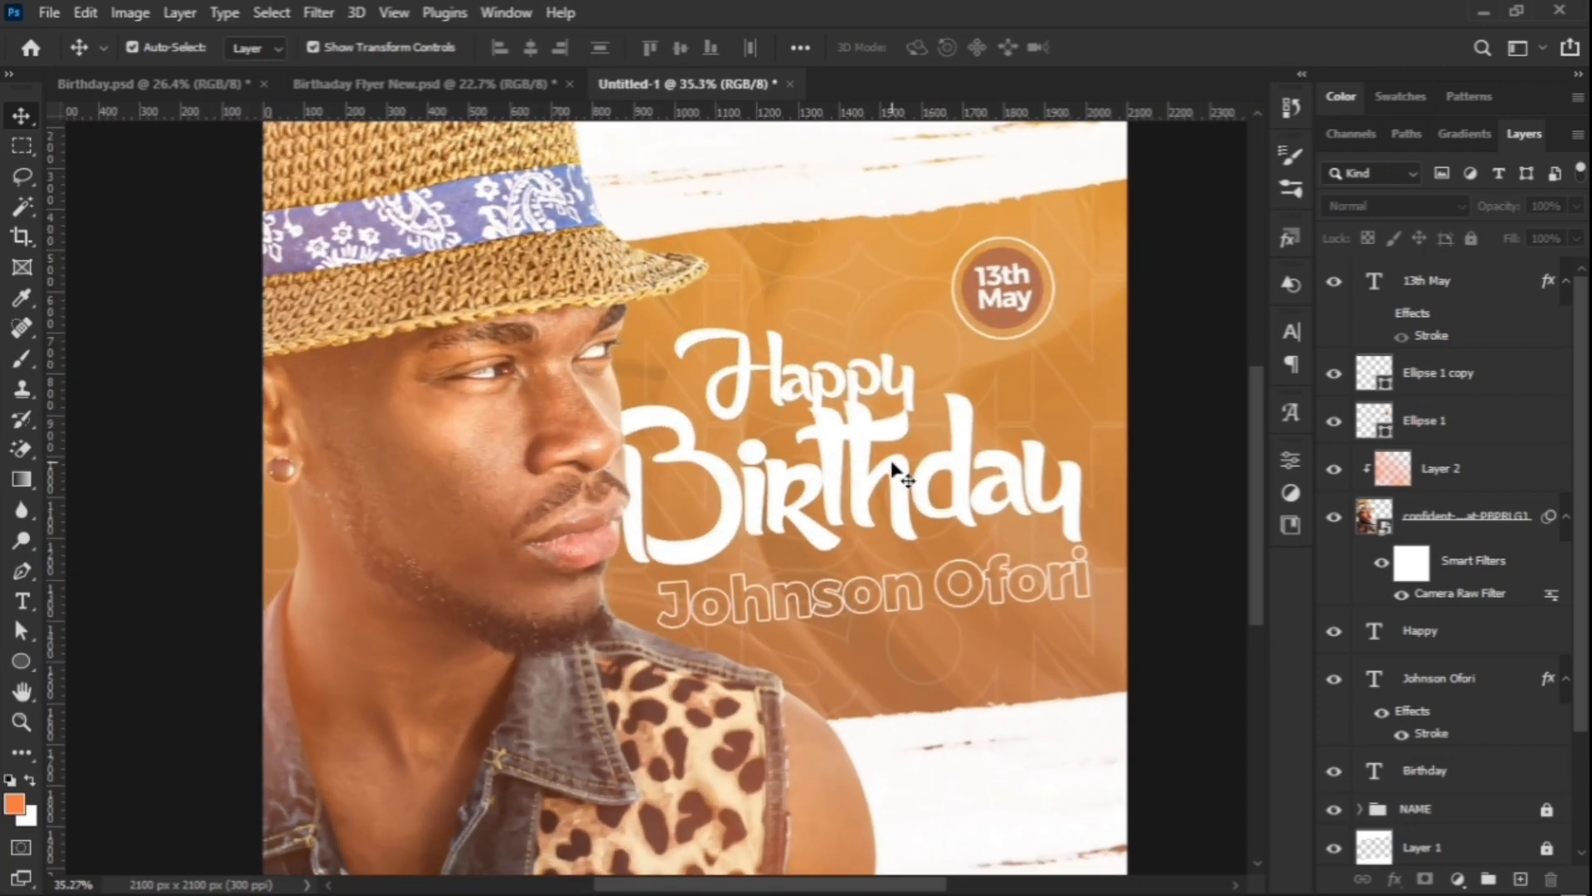